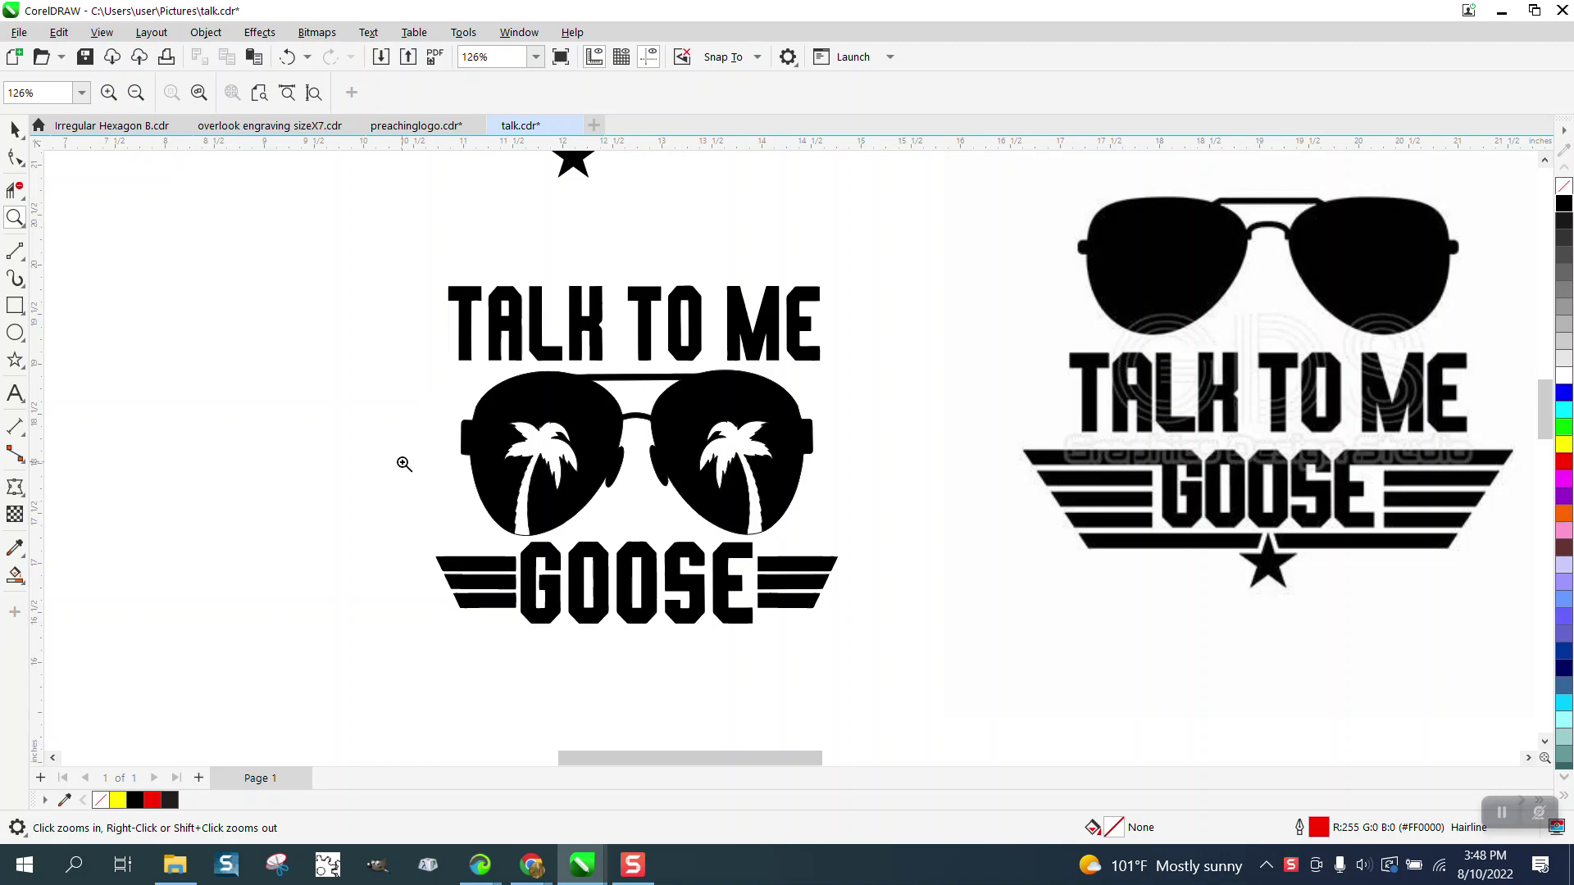
Duplicate the winged GOOSE lettering below the palm-tree sunglasses and move the copy 2 inches straight down
{"action": "left_click", "coordinate": [15, 129]}
{"action": "scroll", "coordinate": [342, 275], "scroll_direction": "down", "scroll_amount": 1}
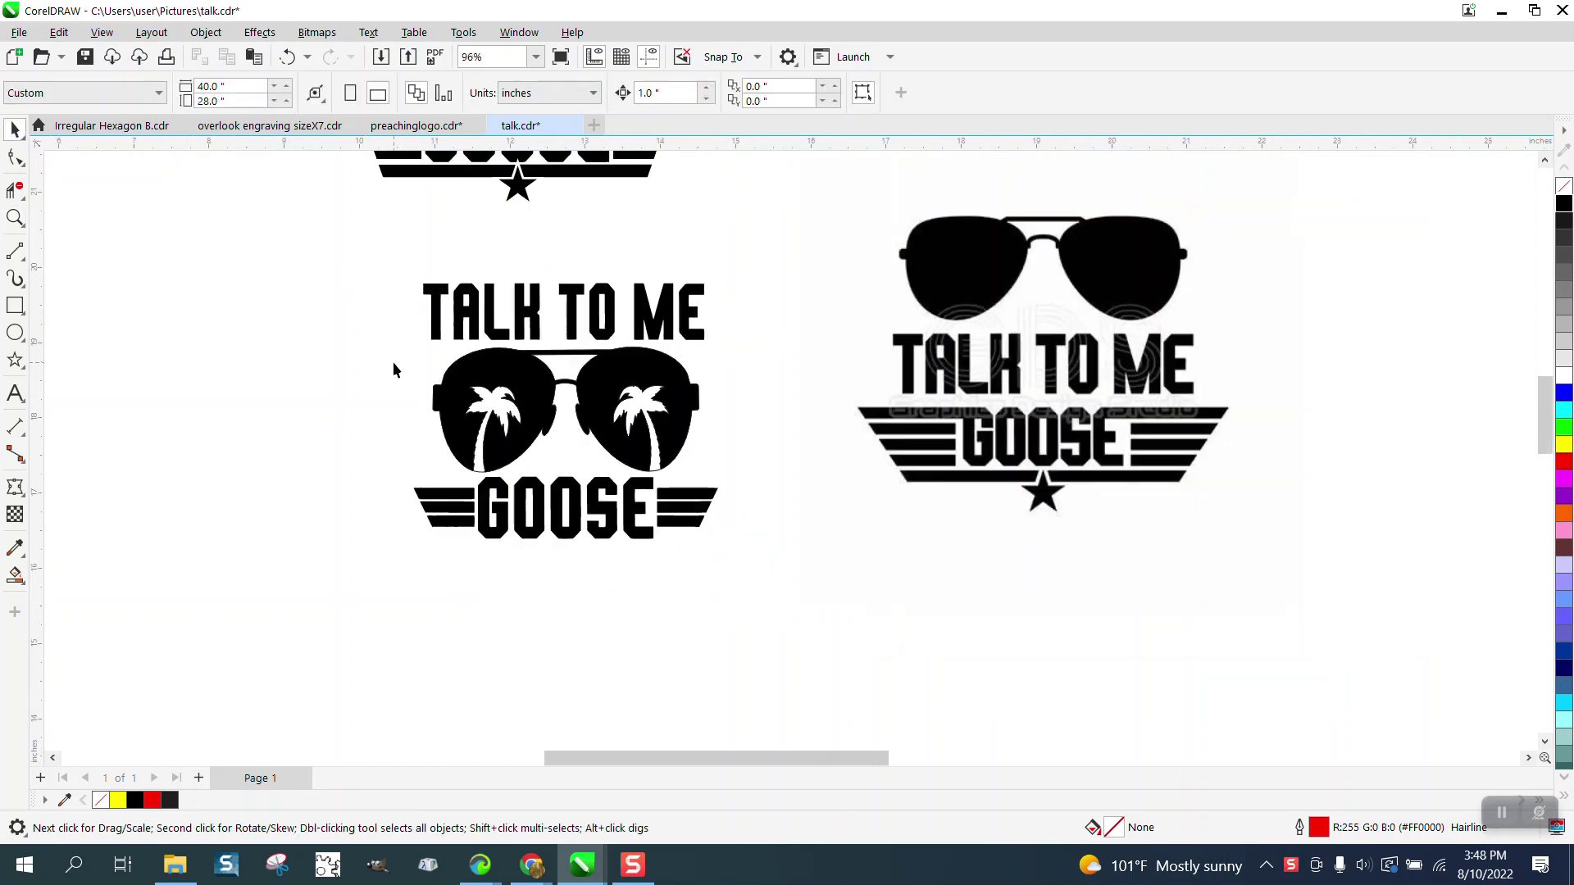
{"action": "left_click_drag", "start_coordinate": [392, 461], "coordinate": [779, 574]}
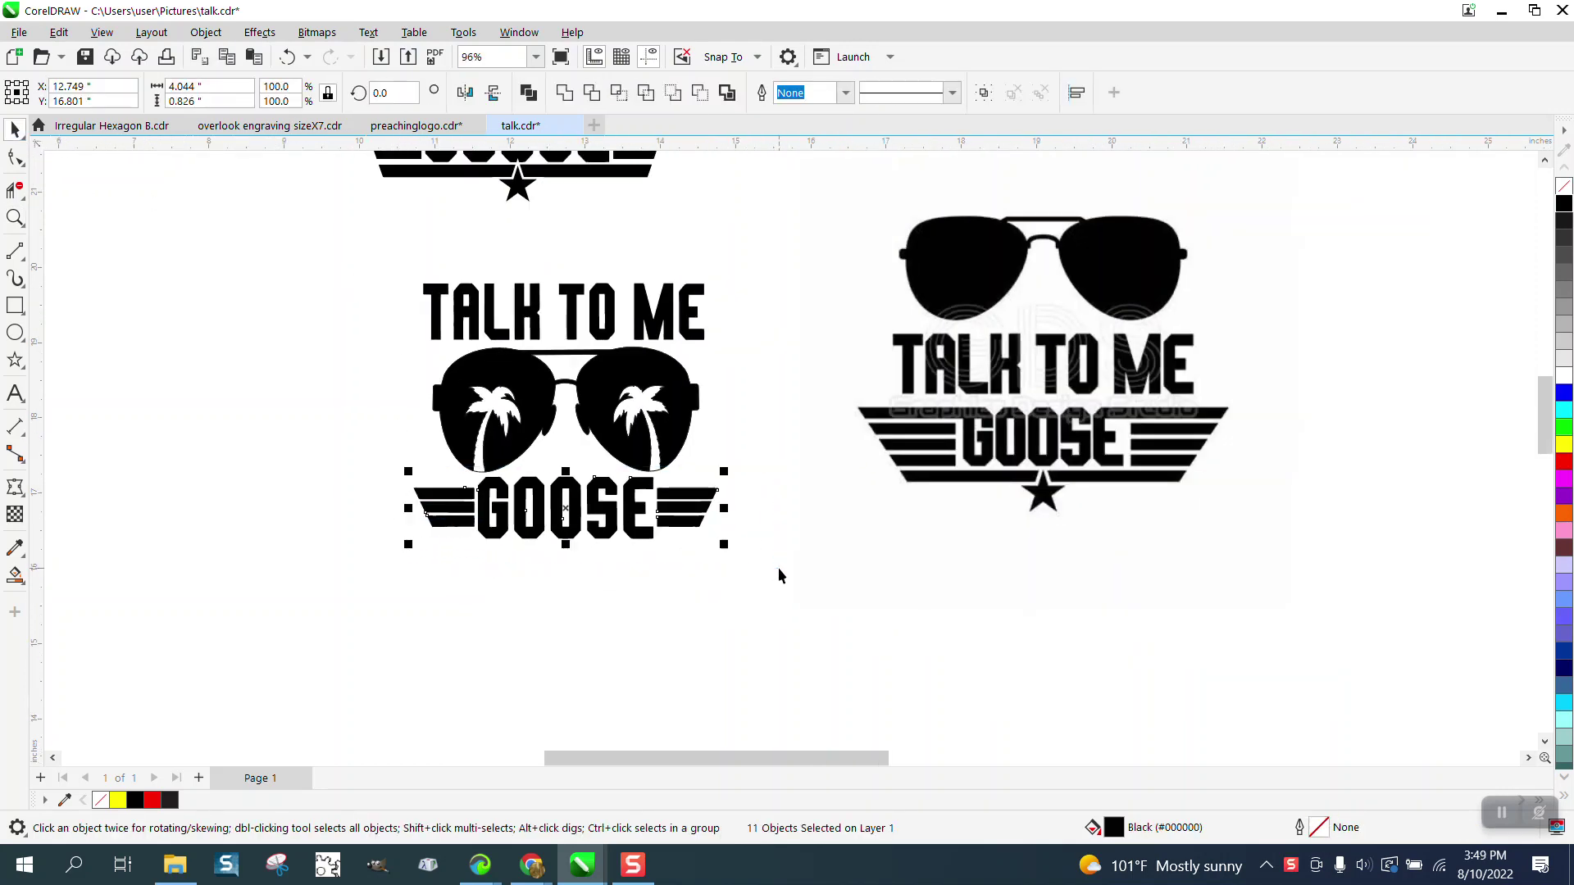
{"action": "key", "text": "plus"}
{"action": "key", "text": "Down"}
{"action": "key", "text": "Down"}
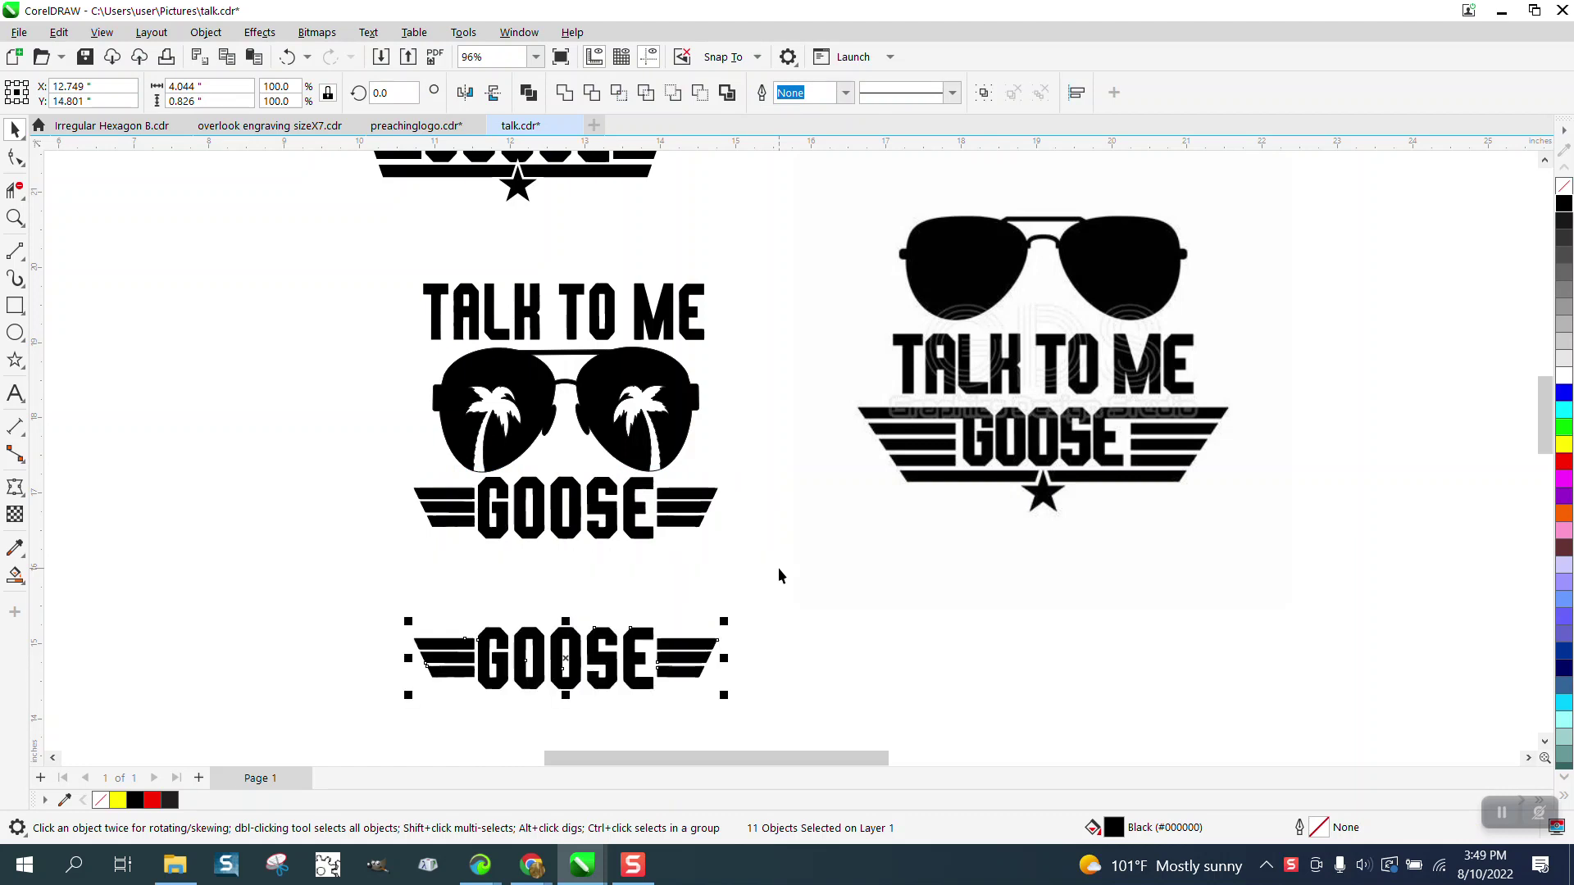
{"action": "left_click", "coordinate": [766, 561]}
{"action": "scroll", "coordinate": [690, 548], "scroll_direction": "down", "scroll_amount": 1}
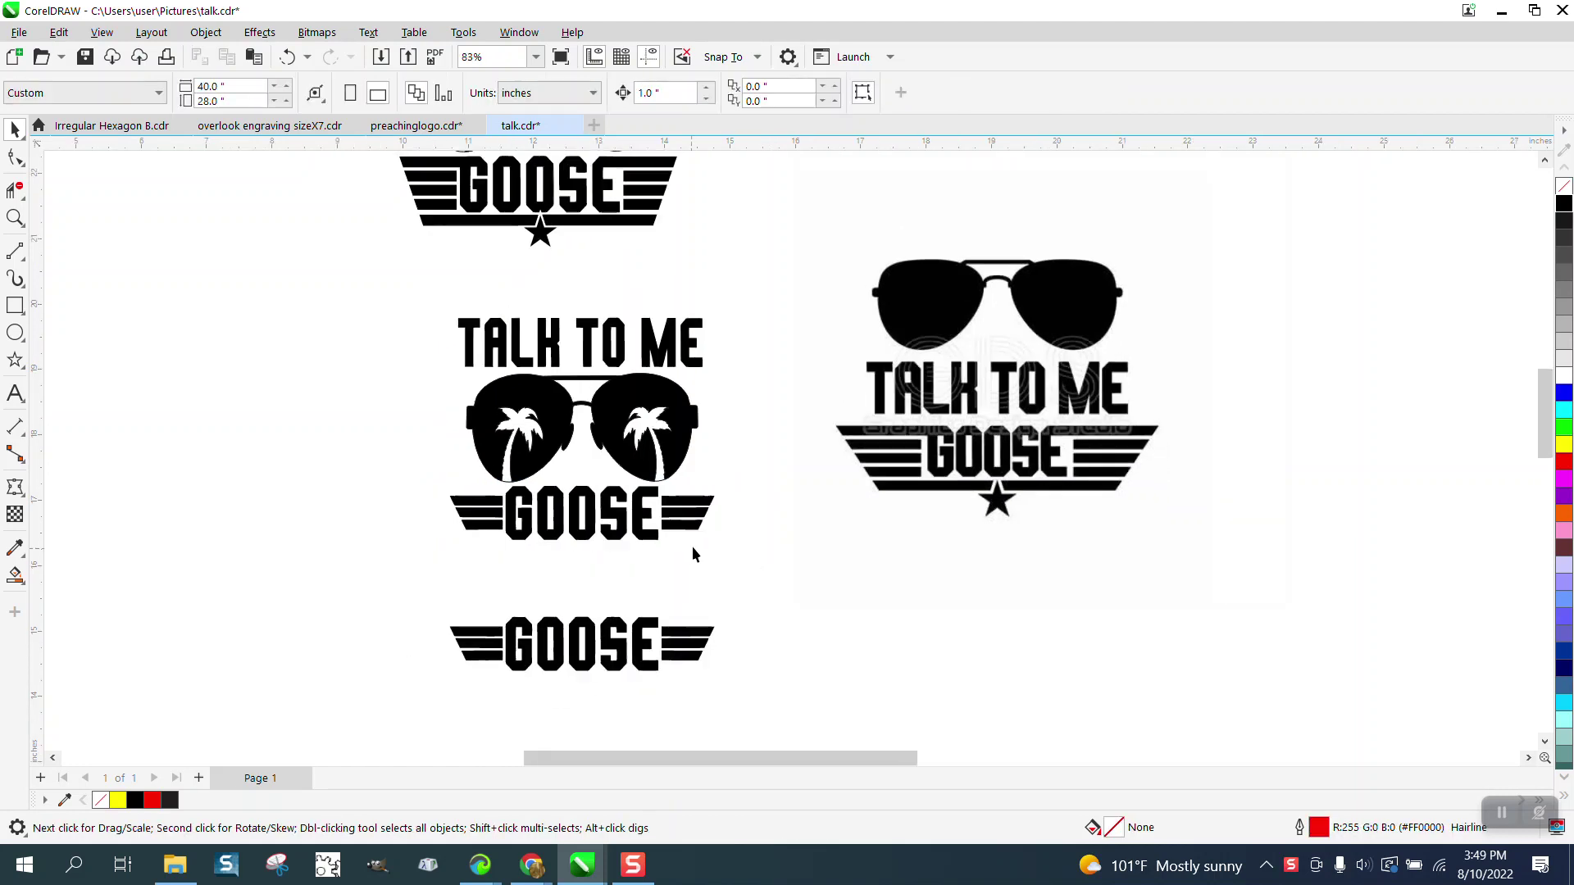
Delete all the wing bars on both sides of the copied GOOSE lettering, keeping only the letters
{"action": "left_click", "coordinate": [487, 634]}
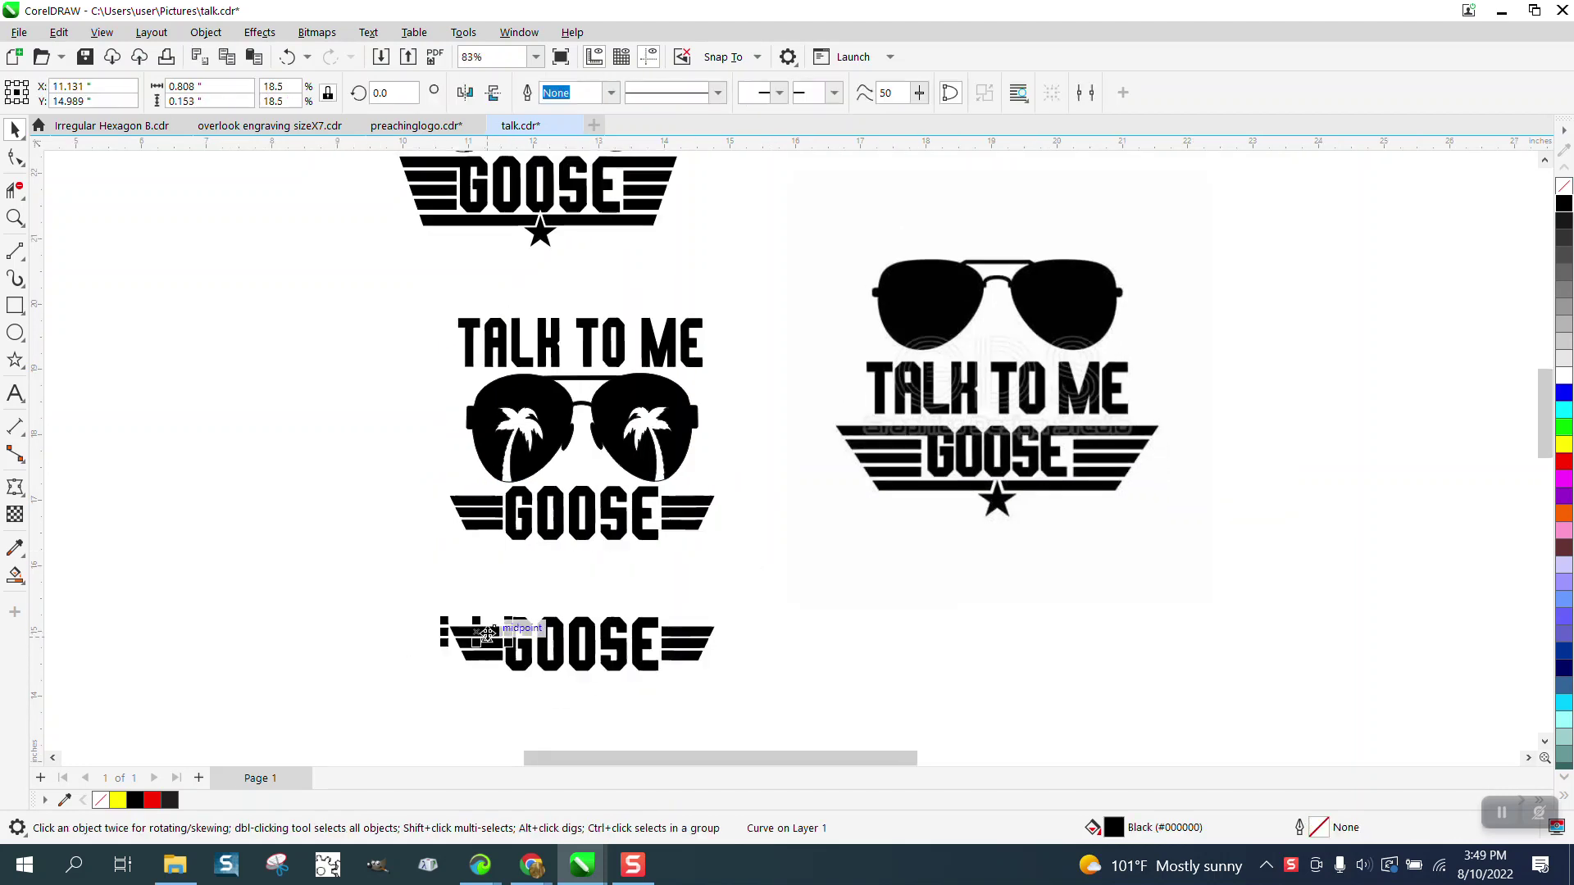
{"action": "key", "text": "Delete"}
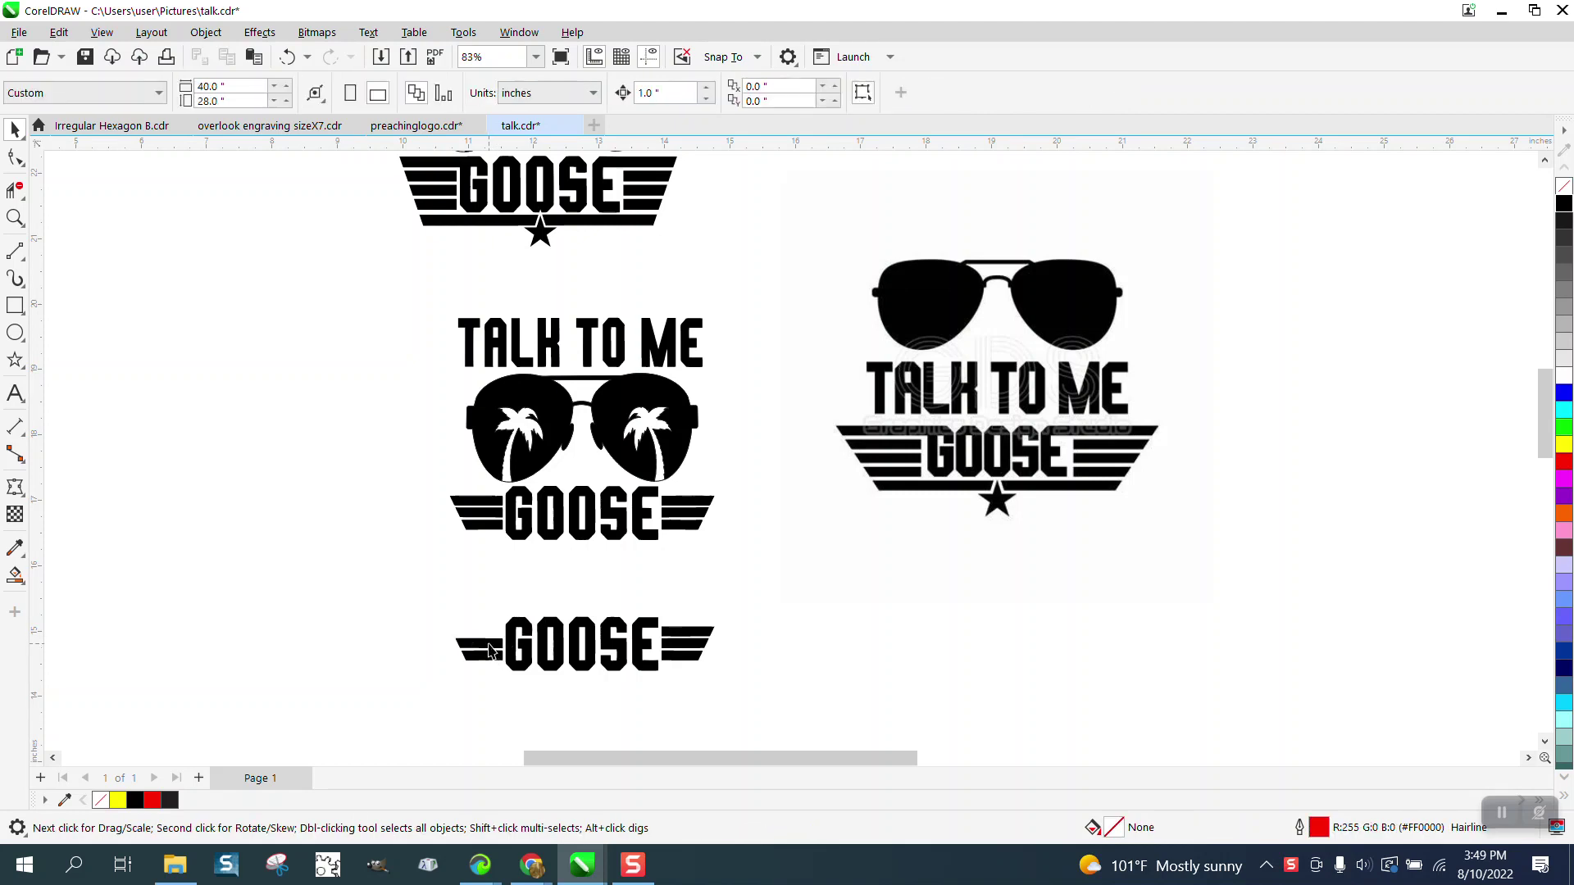
{"action": "left_click", "coordinate": [492, 652]}
{"action": "key", "text": "Delete"}
{"action": "left_click", "coordinate": [671, 659]}
{"action": "key", "text": "Delete"}
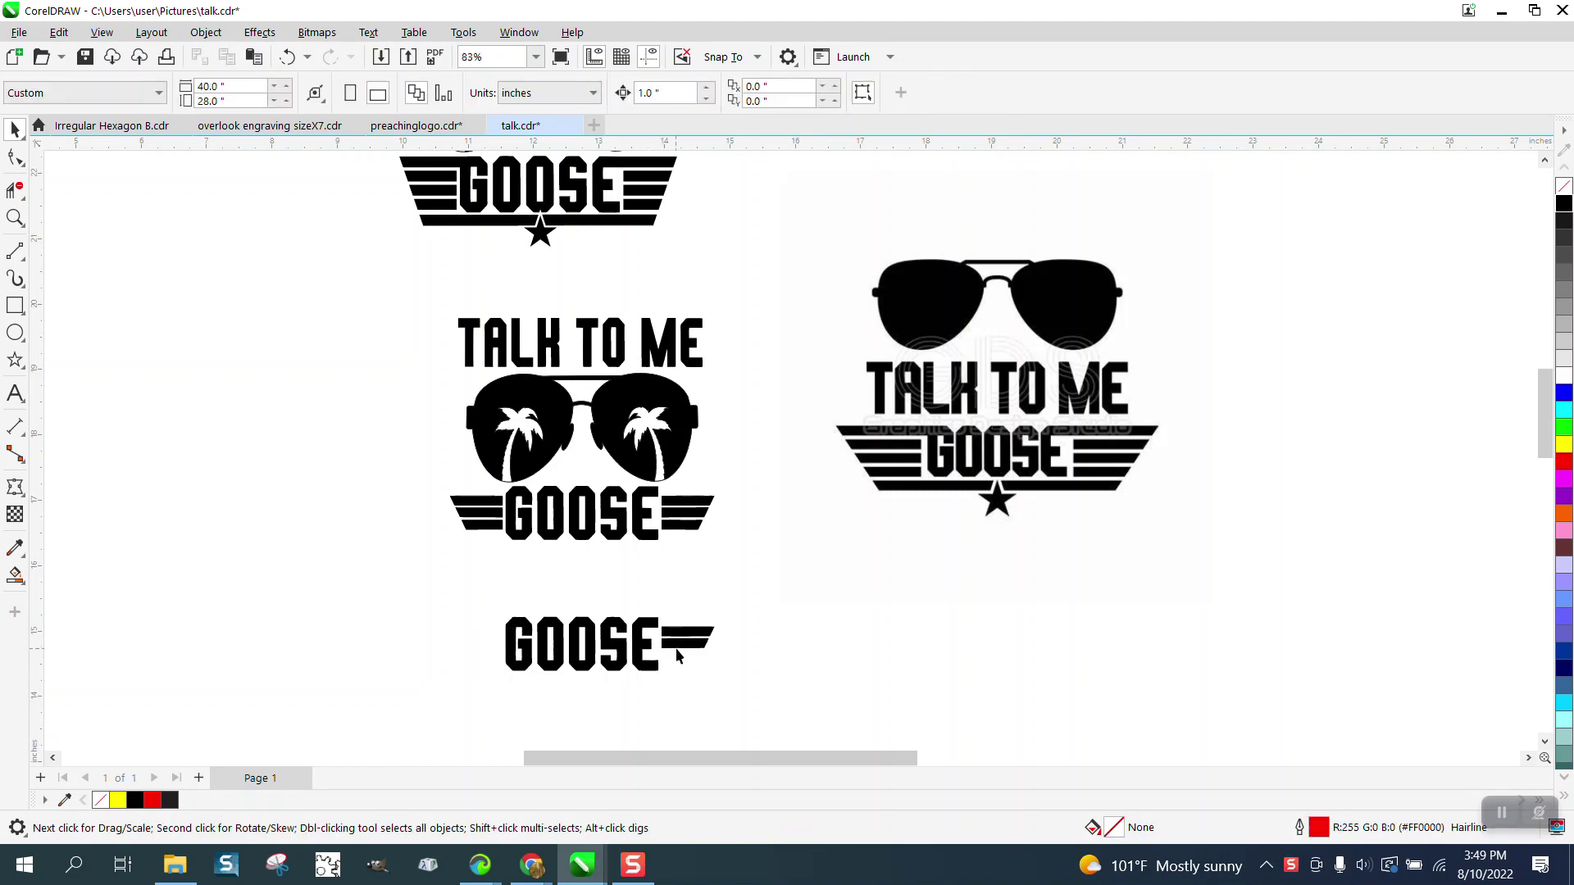
{"action": "left_click", "coordinate": [675, 647]}
{"action": "key", "text": "Delete"}
{"action": "left_click", "coordinate": [678, 634]}
{"action": "key", "text": "Delete"}
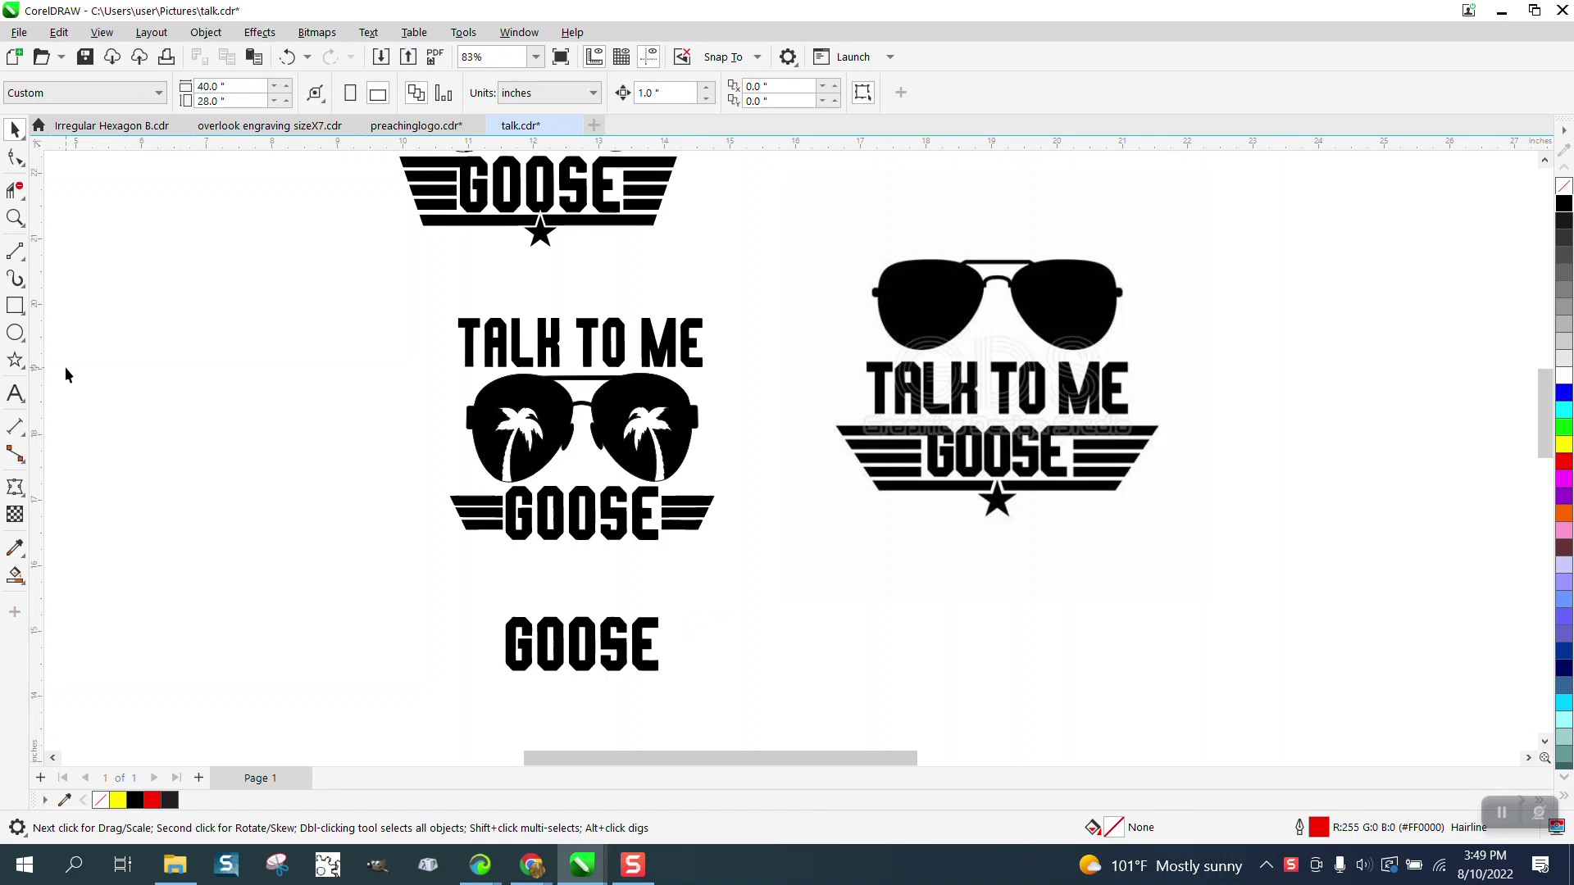
Measure the thickness of the upper arm of the E in the copied GOOSE with a parallel dimension
{"action": "left_click", "coordinate": [14, 217]}
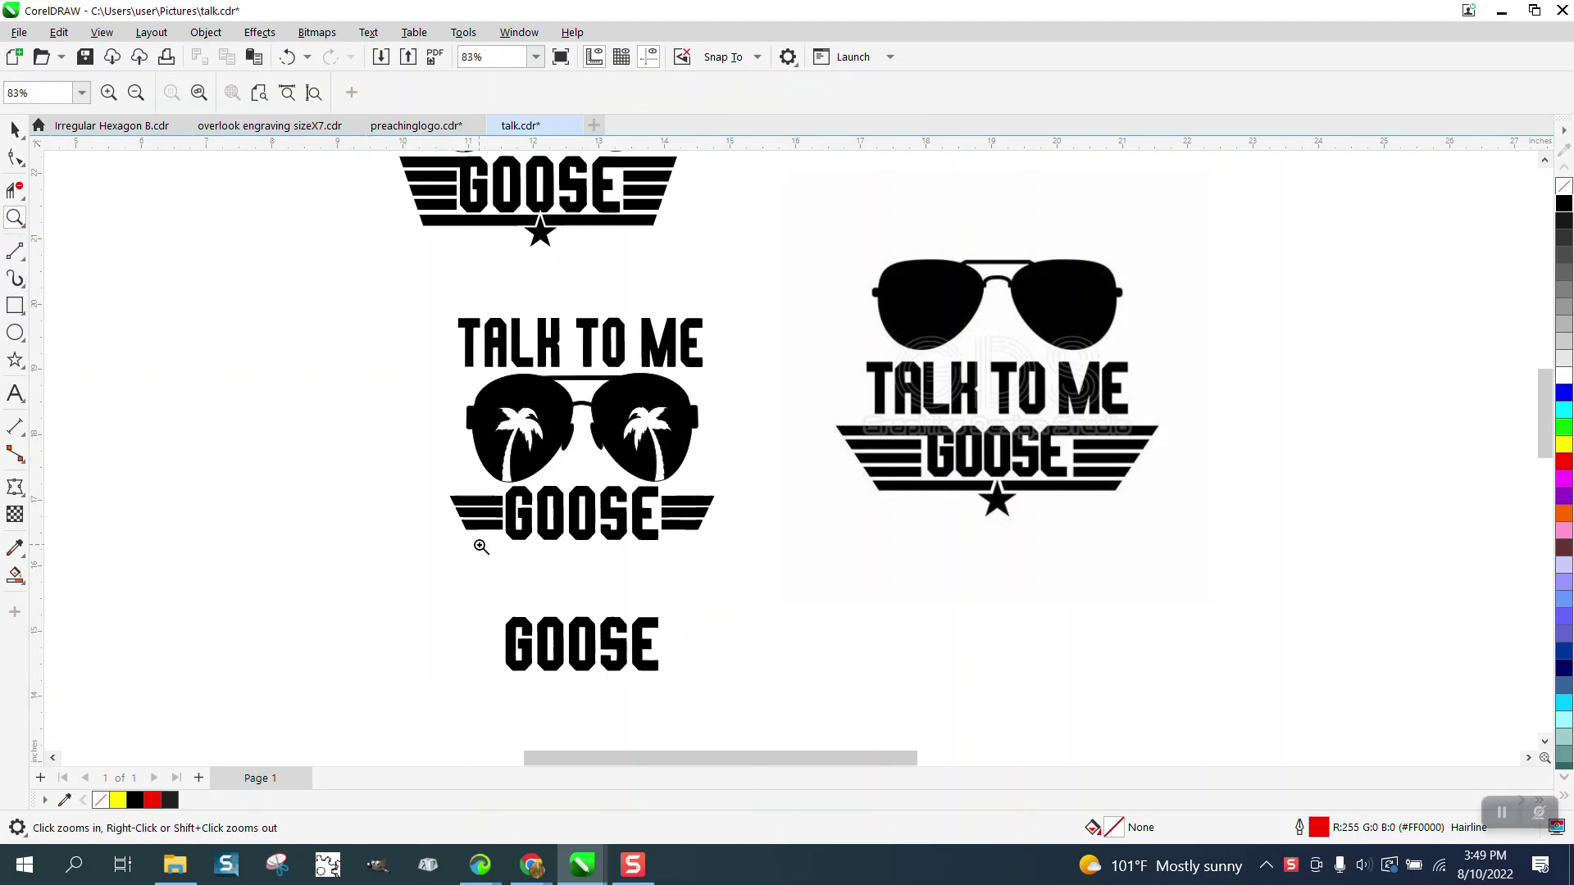
{"action": "left_click_drag", "start_coordinate": [835, 415], "coordinate": [1104, 462]}
{"action": "scroll", "coordinate": [863, 473], "scroll_direction": "down", "scroll_amount": 3}
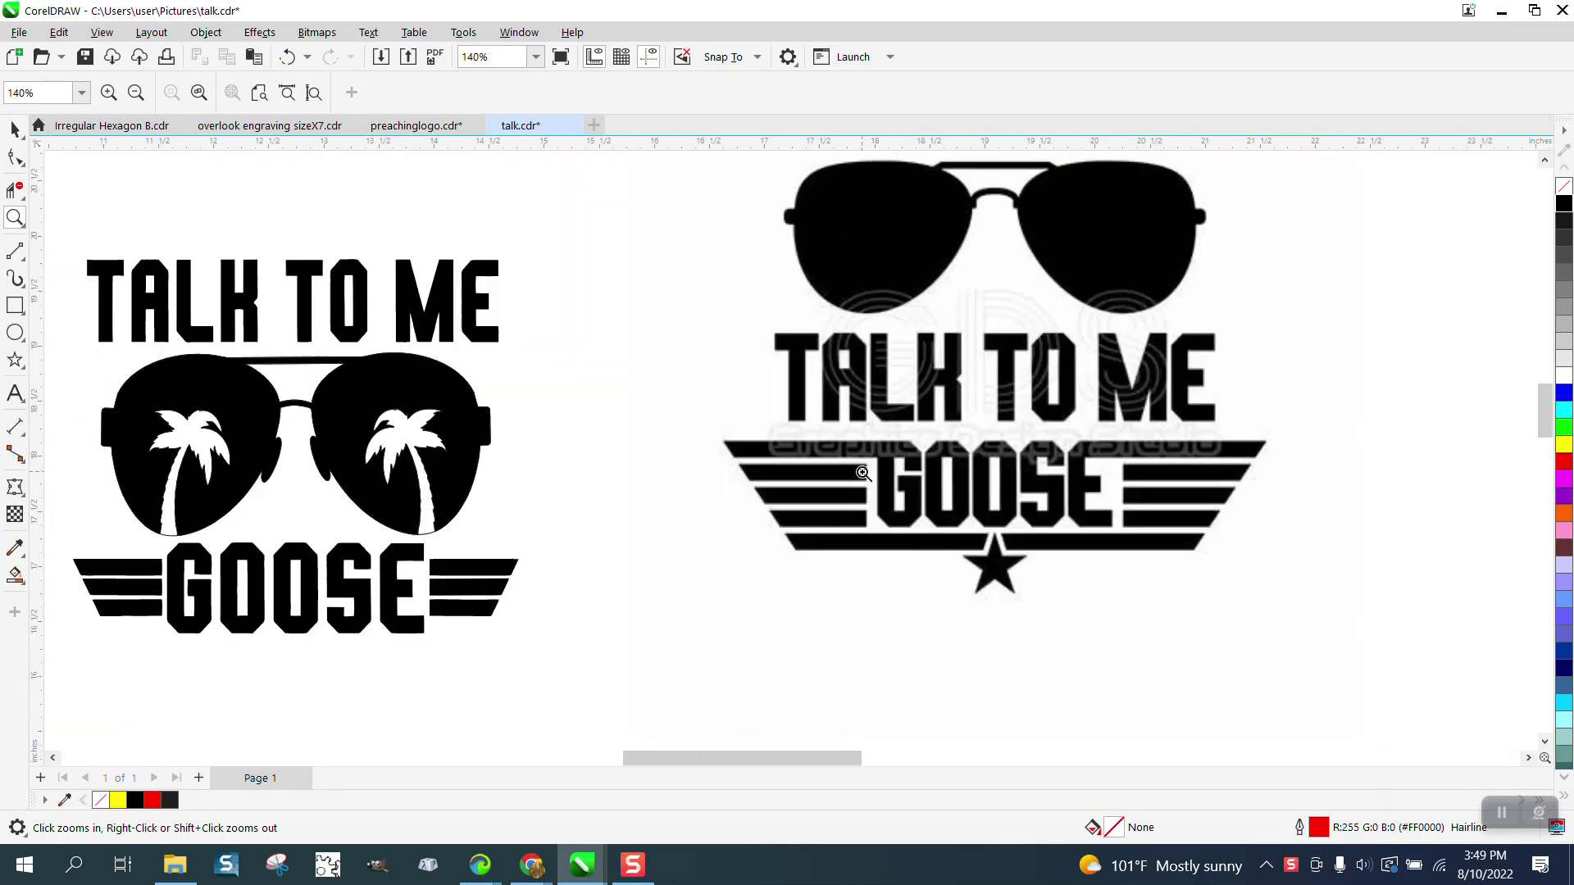
{"action": "scroll", "coordinate": [864, 473], "scroll_direction": "down", "scroll_amount": 2}
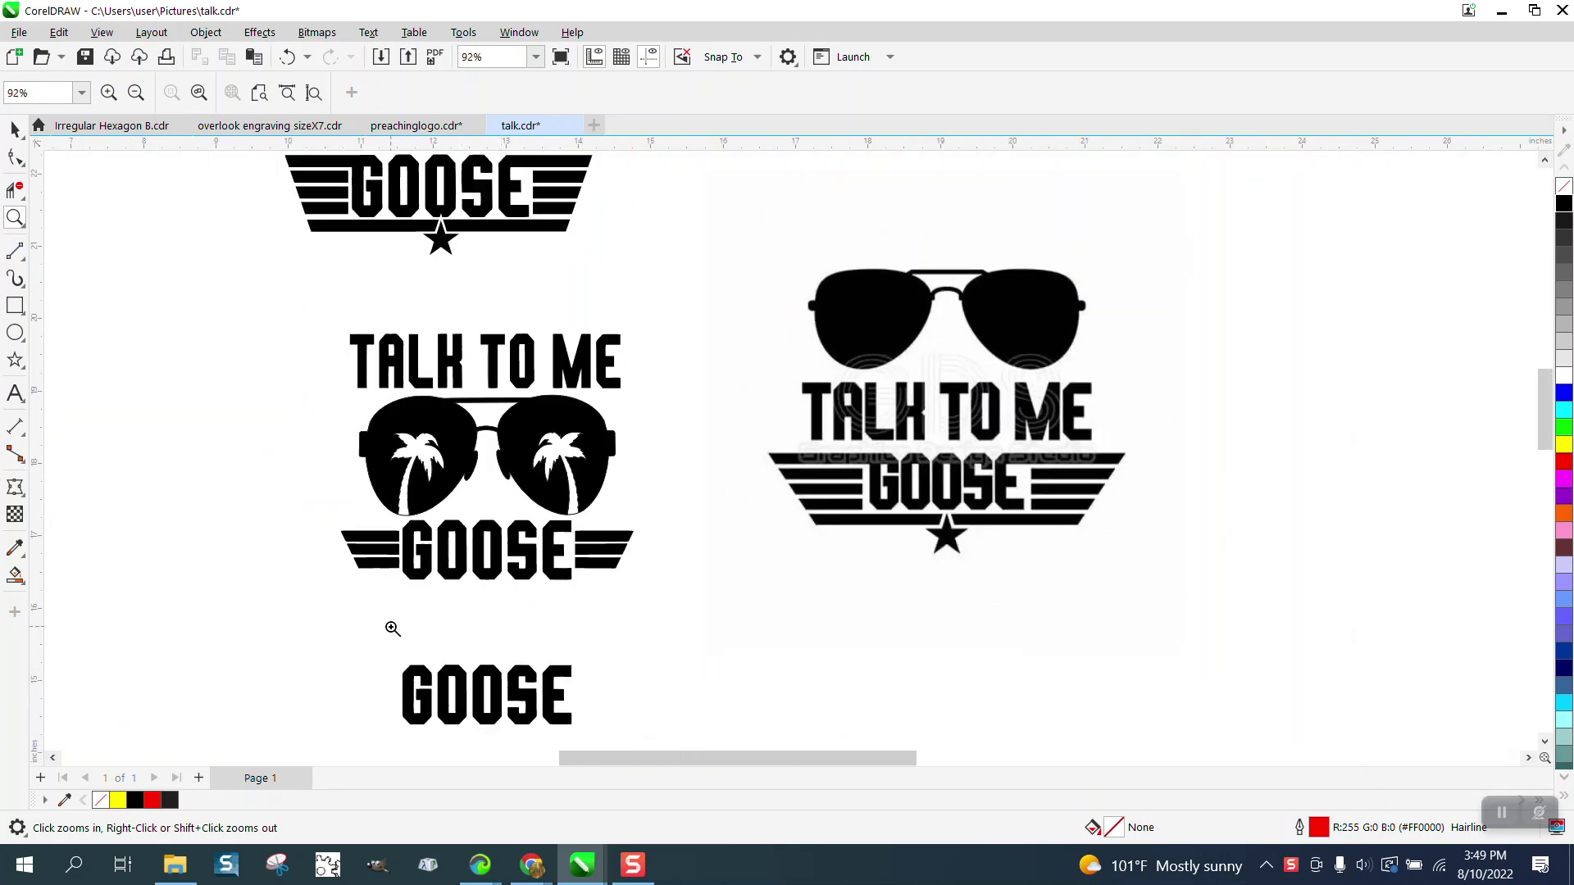
{"action": "left_click_drag", "start_coordinate": [393, 629], "coordinate": [693, 728]}
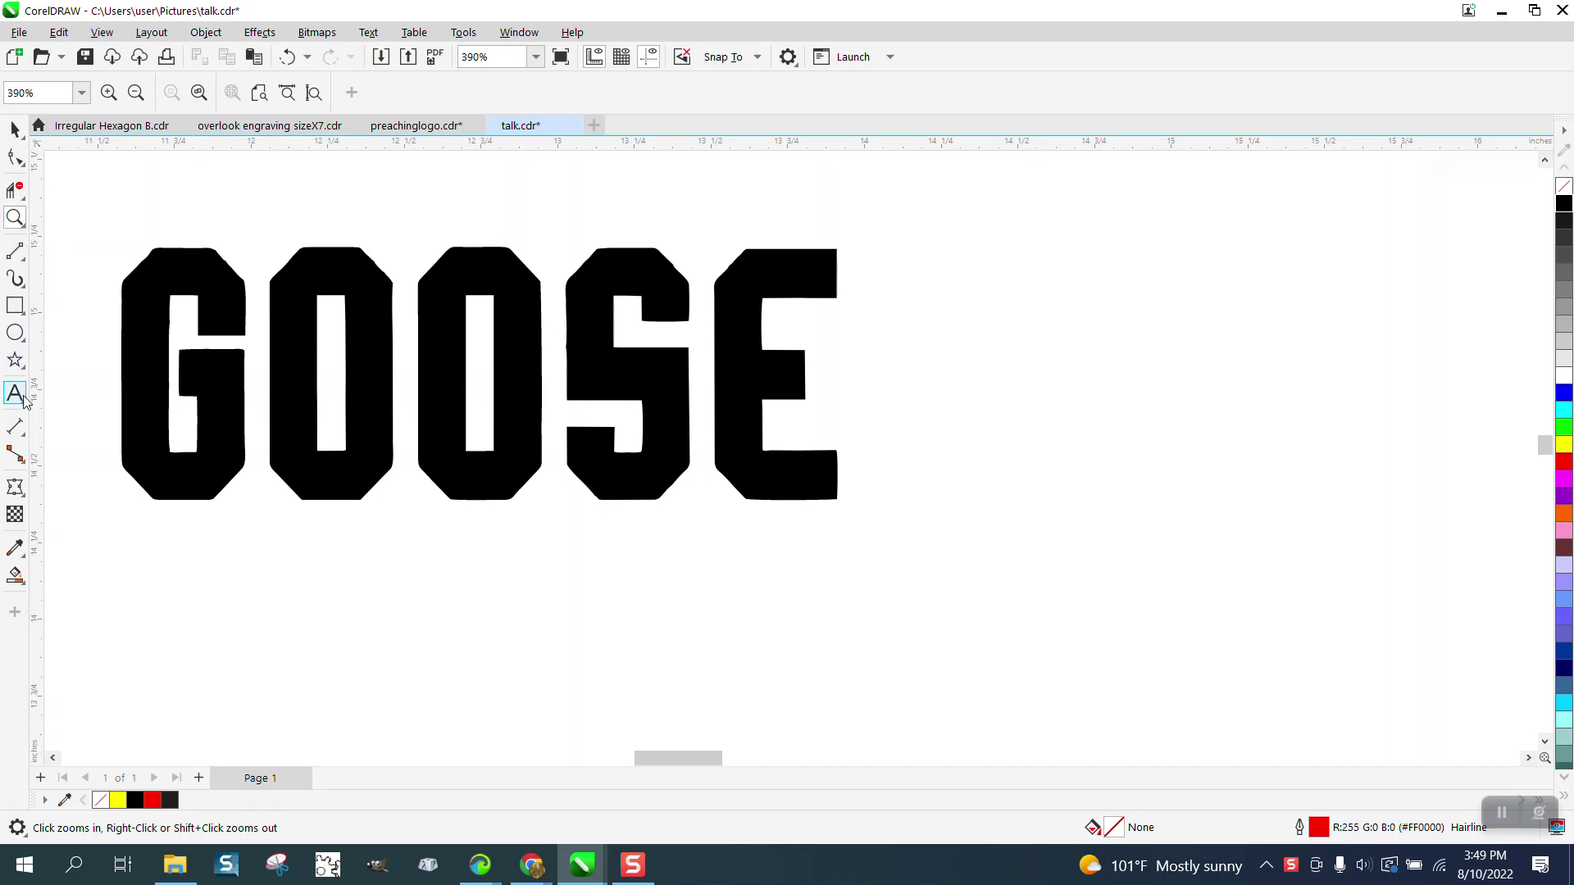
{"action": "left_click", "coordinate": [24, 441]}
{"action": "left_click", "coordinate": [99, 425]}
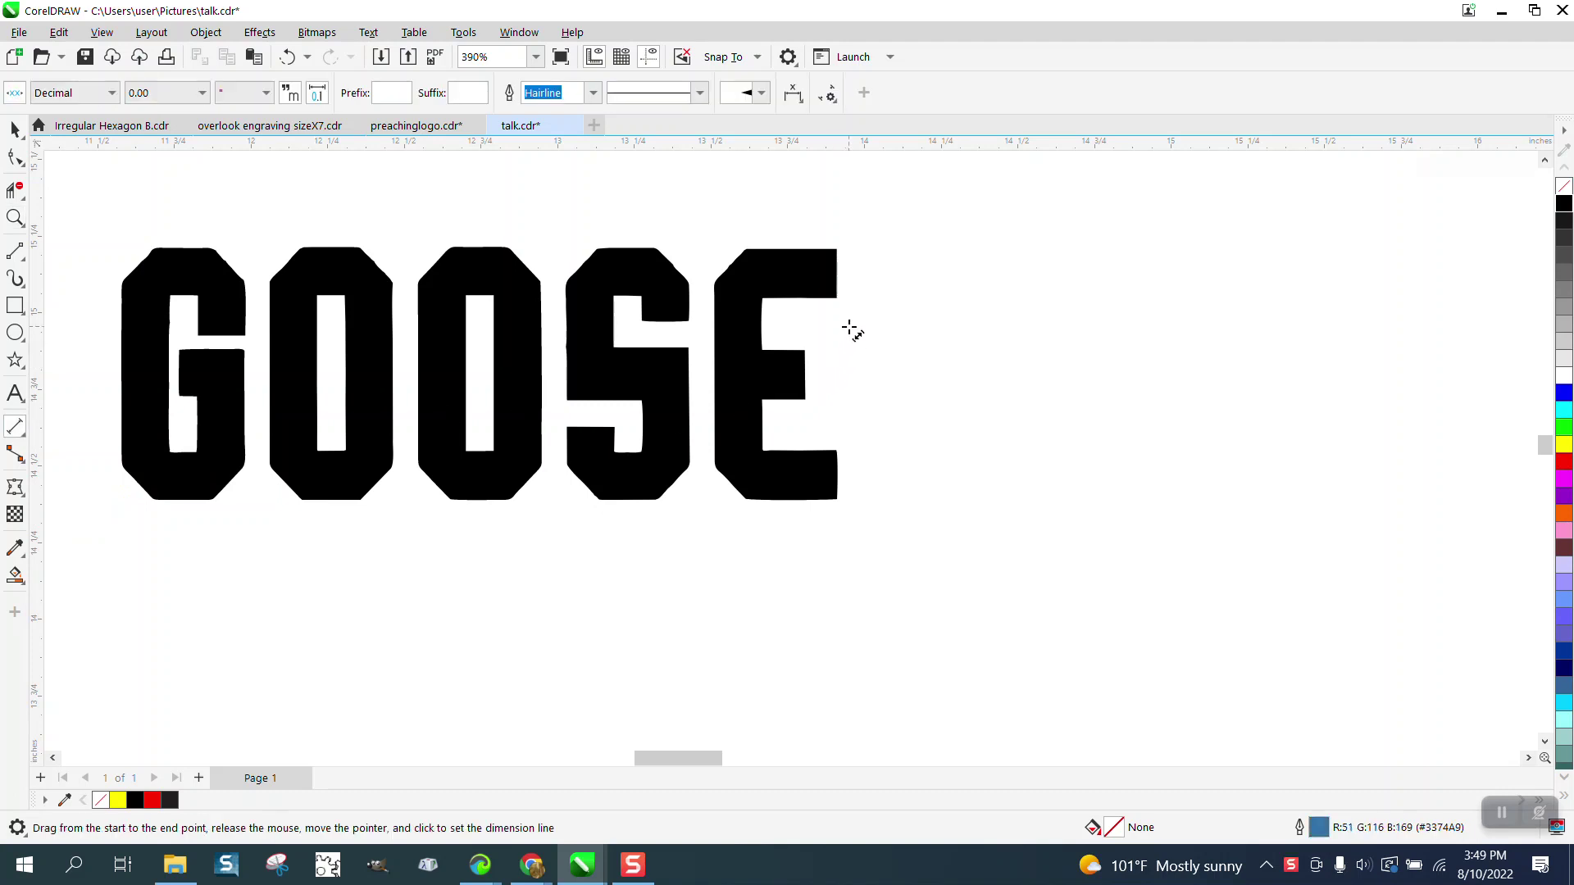
{"action": "left_click_drag", "start_coordinate": [838, 299], "coordinate": [837, 249]}
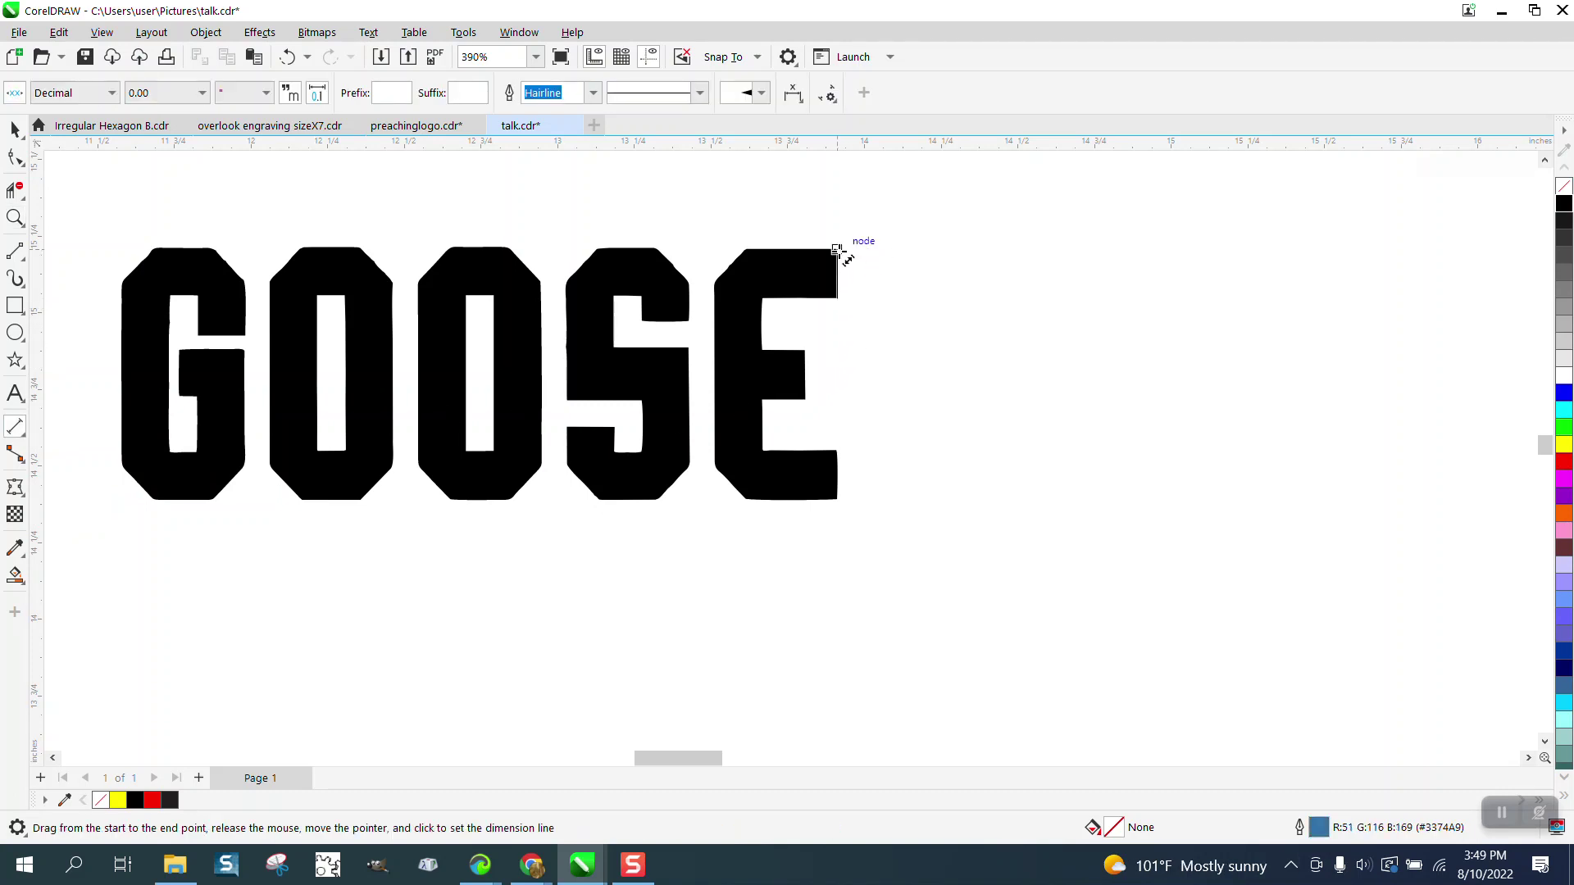
{"action": "left_click", "coordinate": [897, 250]}
{"action": "key", "text": "Delete"}
Draw a rectangle about 1.77 inches wide beside the copied GOOSE and set its height to 0.16 inches without proportional scaling
{"action": "left_click", "coordinate": [14, 305]}
{"action": "left_click_drag", "start_coordinate": [913, 326], "coordinate": [1456, 404]}
{"action": "left_click", "coordinate": [329, 94]}
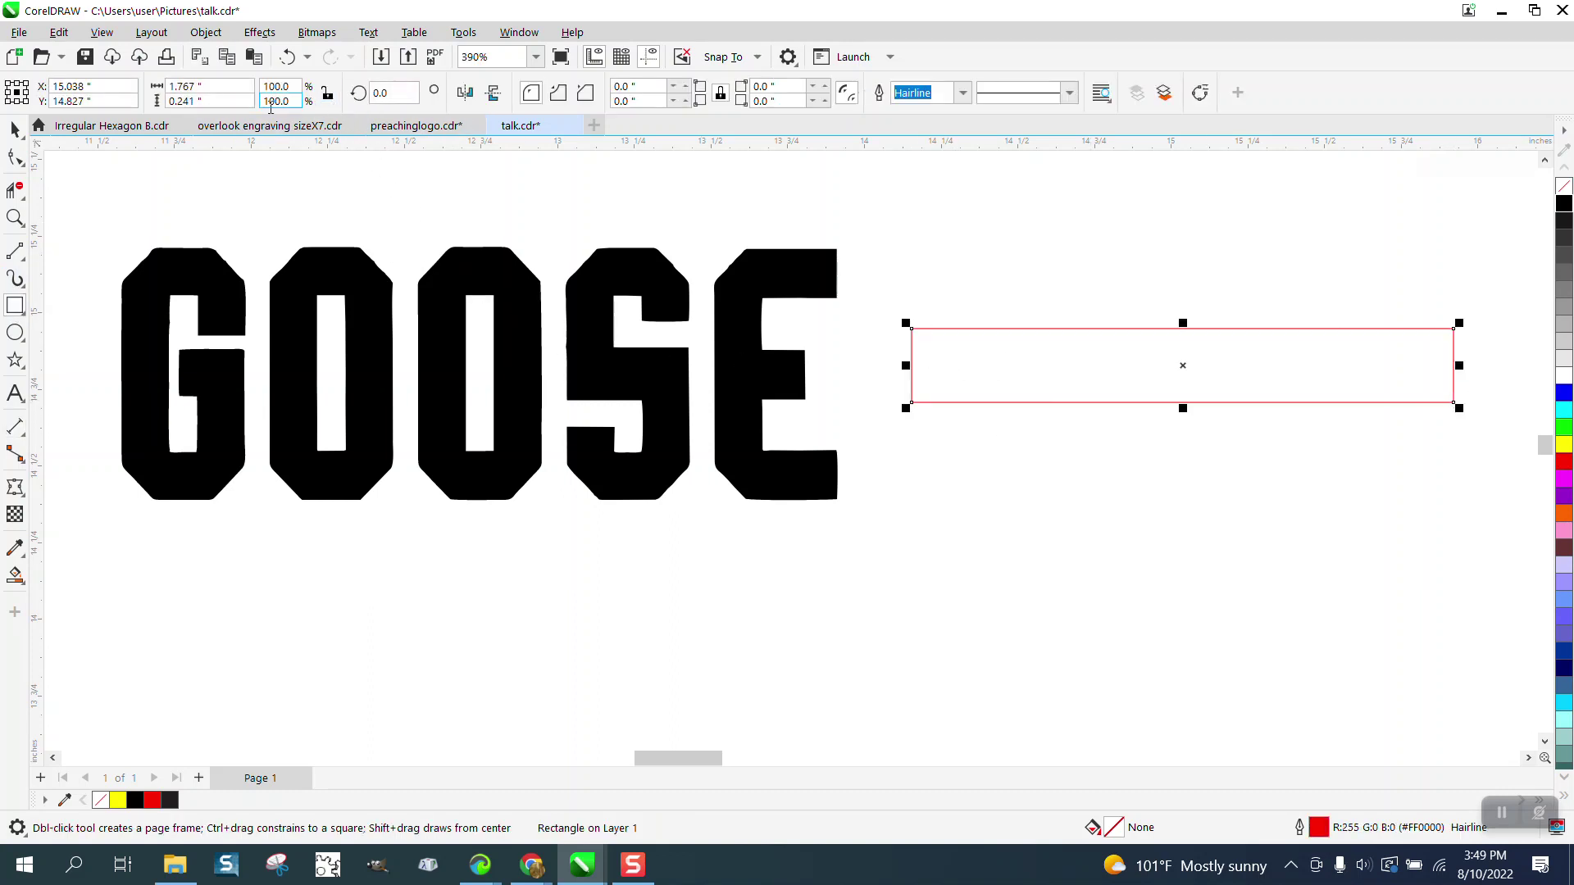
{"action": "left_click", "coordinate": [186, 100]}
{"action": "type", "text": "0.16"}
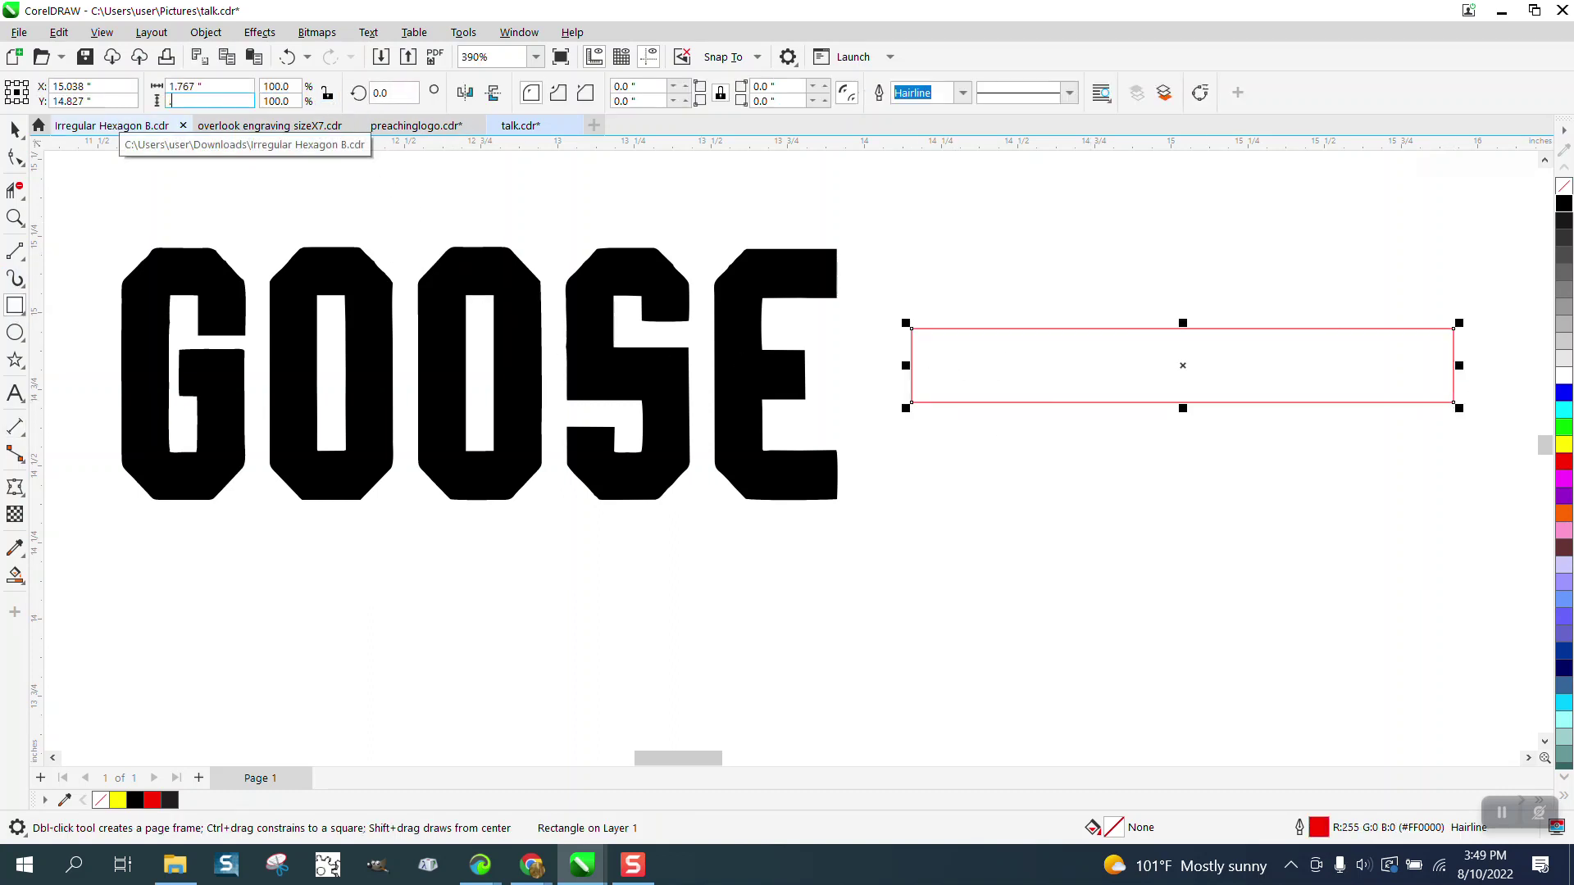
{"action": "key", "text": "Return"}
Widen the rectangle to about 4.8 inches to match the reference logo's upper wing bar, and place it across the top of the copied GOOSE
{"action": "scroll", "coordinate": [728, 300], "scroll_direction": "down", "scroll_amount": 4}
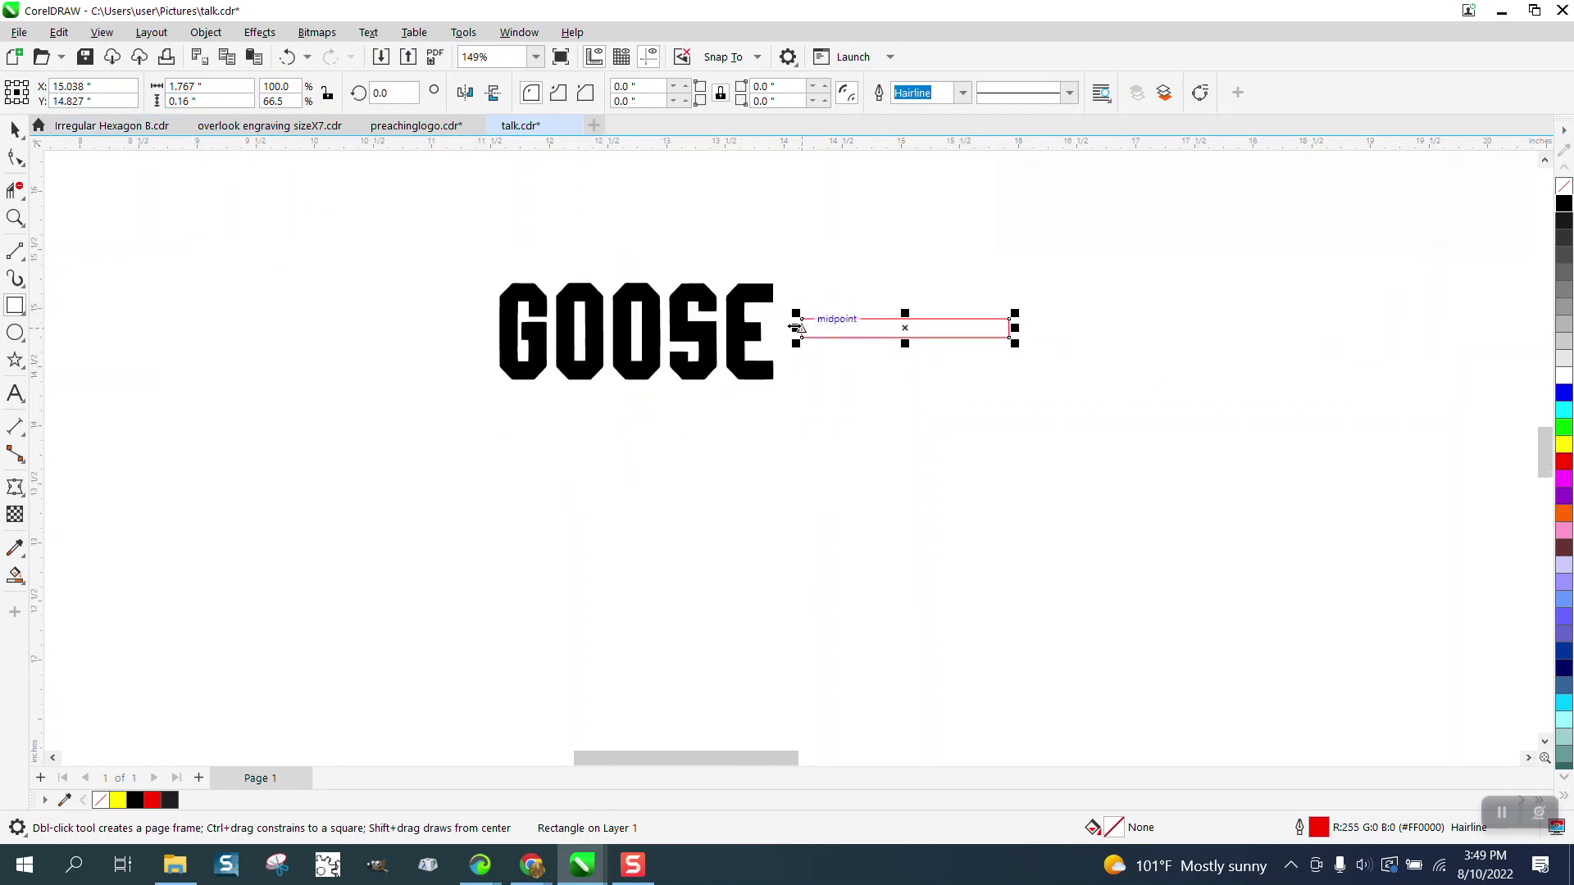
{"action": "scroll", "coordinate": [814, 399], "scroll_direction": "down", "scroll_amount": 3}
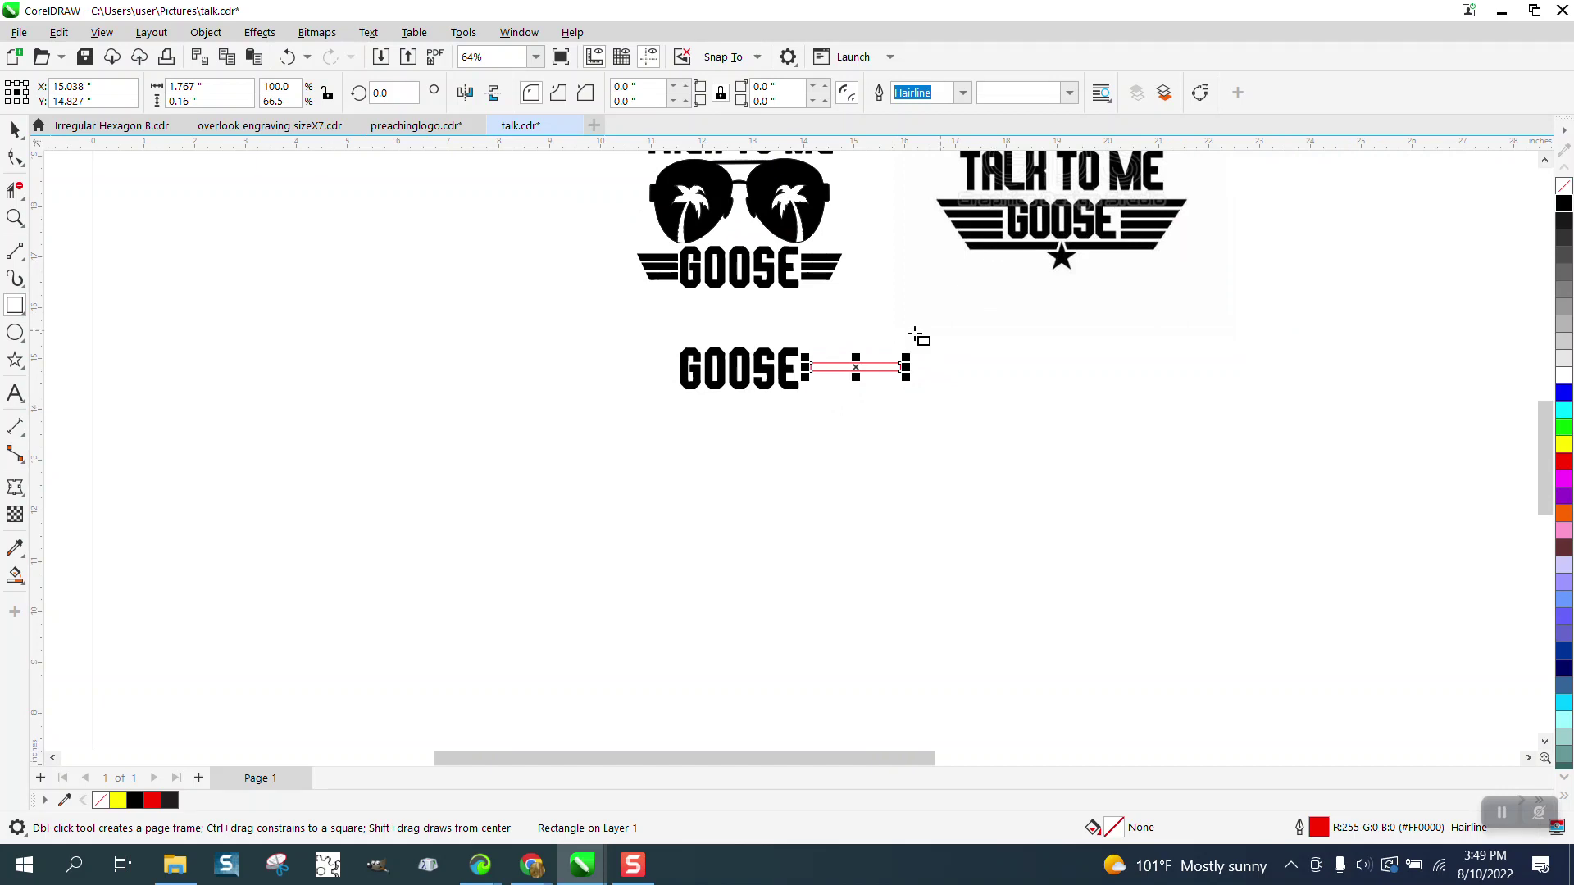
{"action": "left_click_drag", "start_coordinate": [906, 368], "coordinate": [1092, 368]}
{"action": "left_click_drag", "start_coordinate": [983, 367], "coordinate": [1190, 200]}
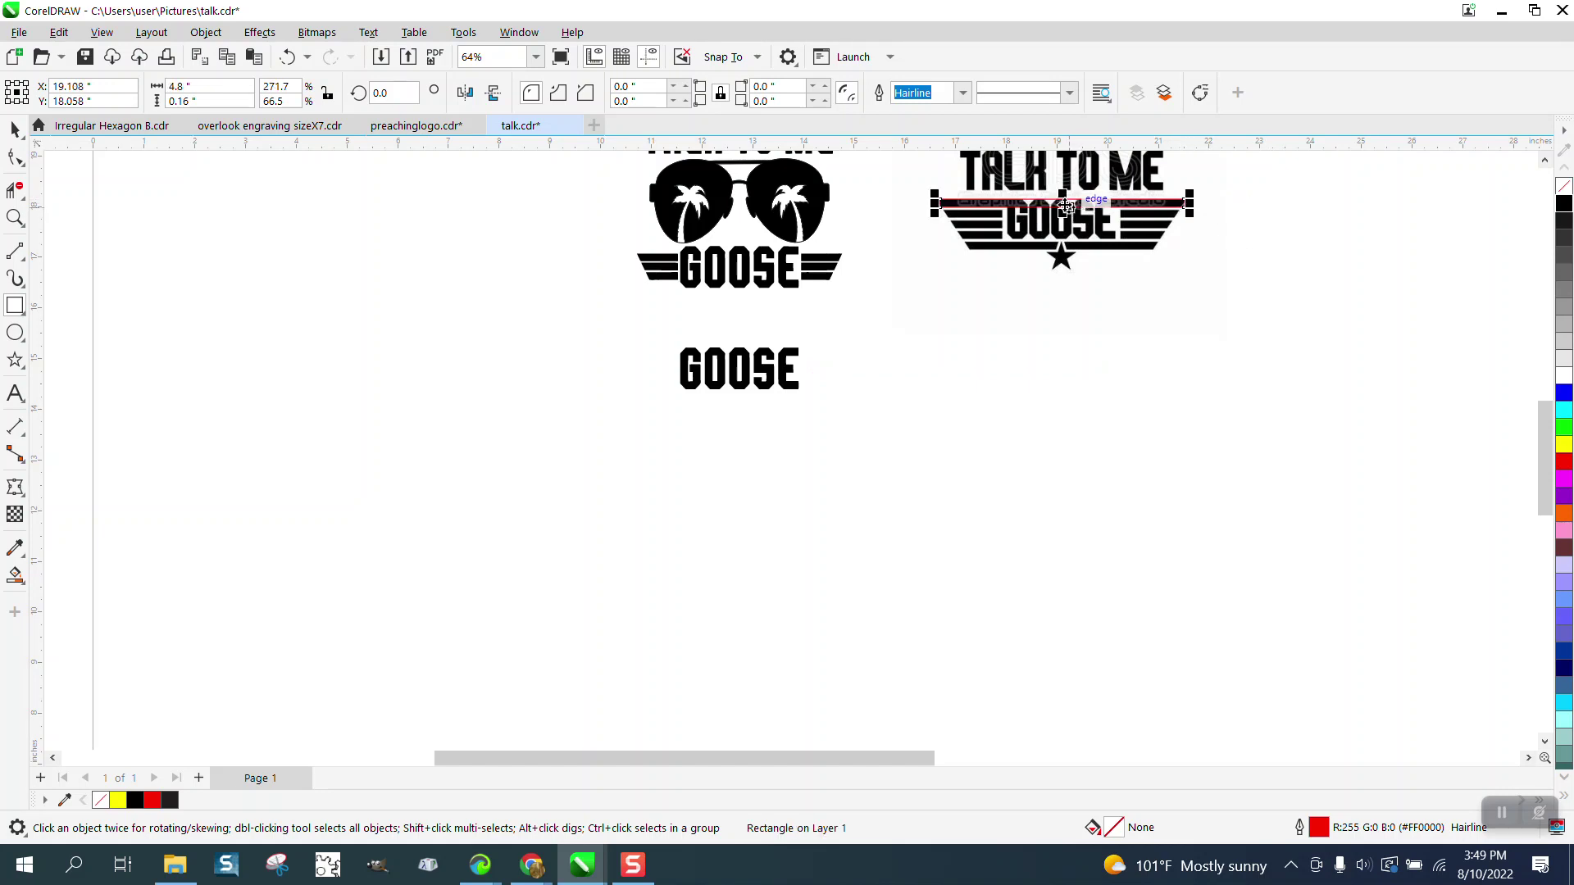
{"action": "left_click_drag", "start_coordinate": [1062, 203], "coordinate": [747, 357]}
Group the five copied GOOSE letters and align the rectangle with the group's centre horizontally and vertically
{"action": "left_click", "coordinate": [15, 218]}
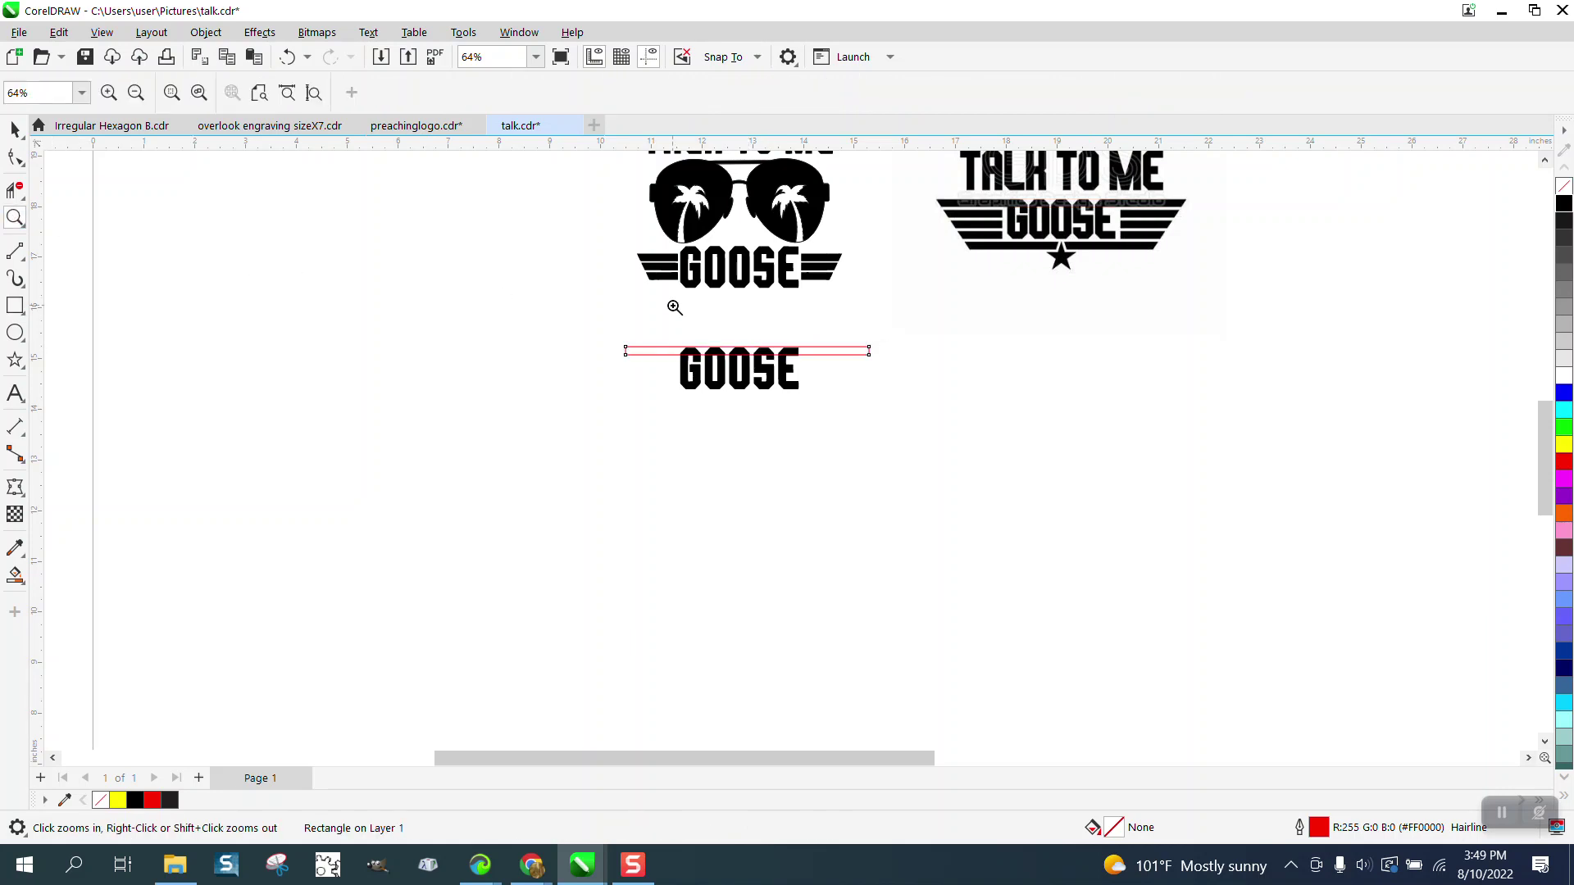
{"action": "left_click_drag", "start_coordinate": [996, 477], "coordinate": [997, 477]}
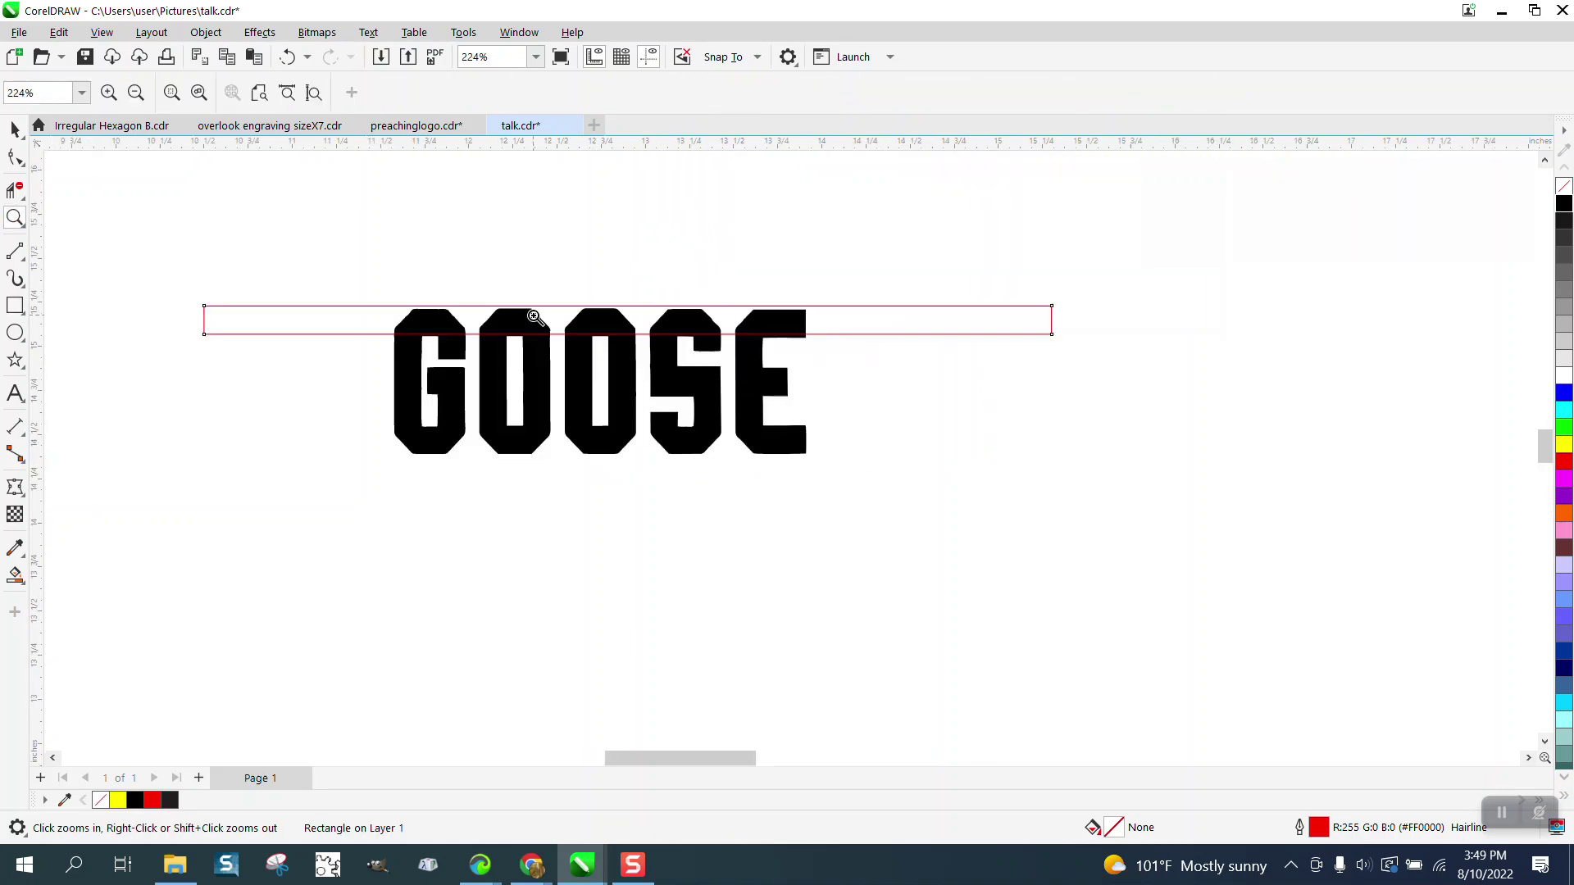
{"action": "left_click", "coordinate": [14, 129]}
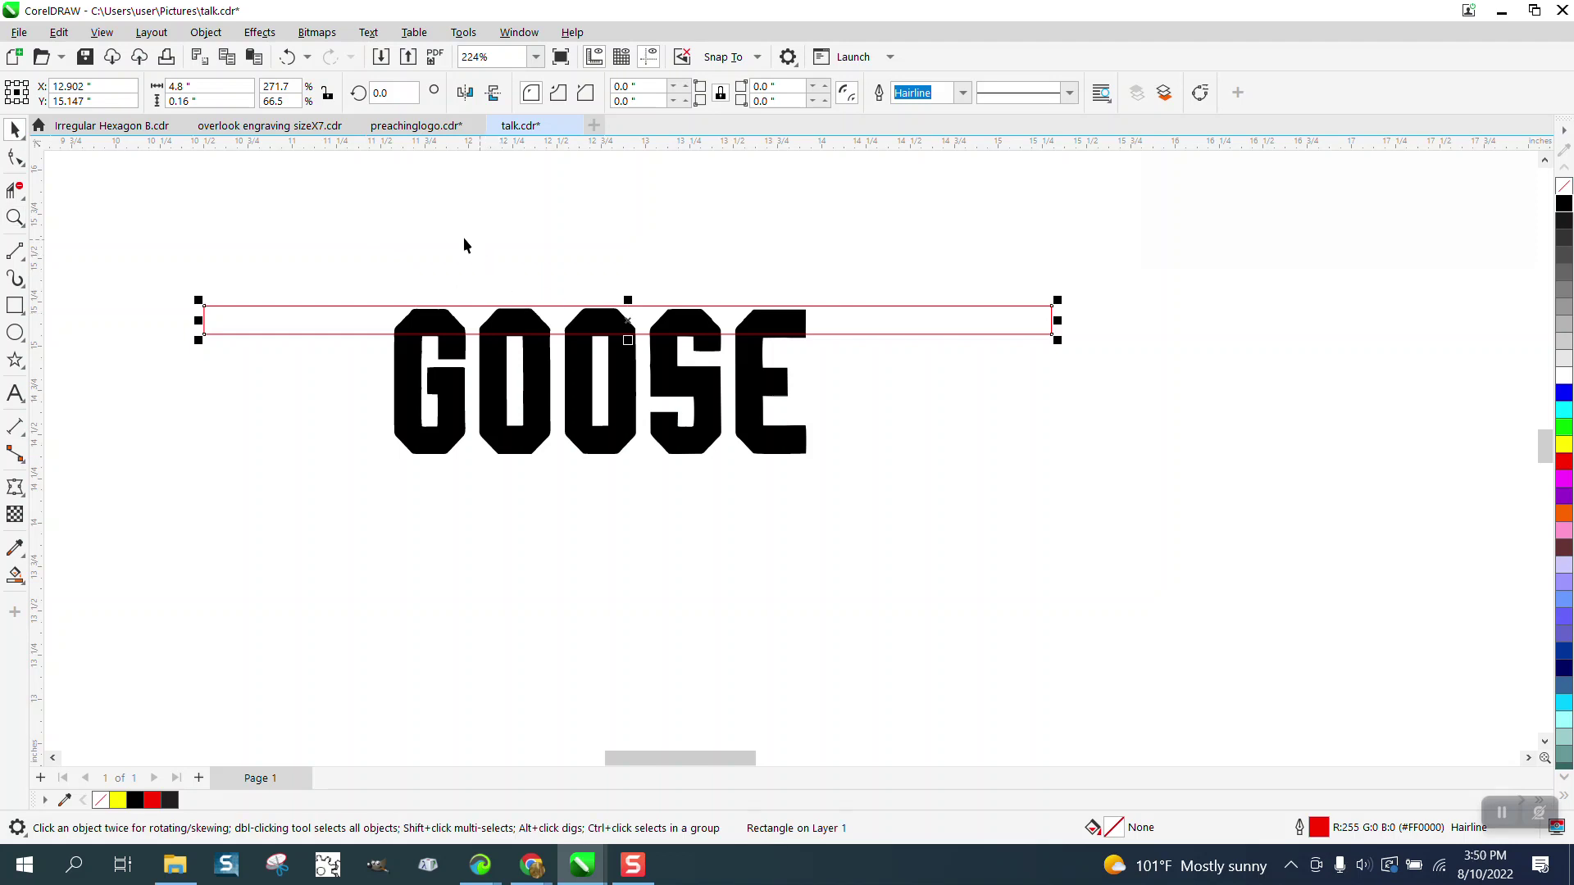
{"action": "left_click_drag", "start_coordinate": [351, 239], "coordinate": [881, 522]}
{"action": "key", "text": "ctrl+g"}
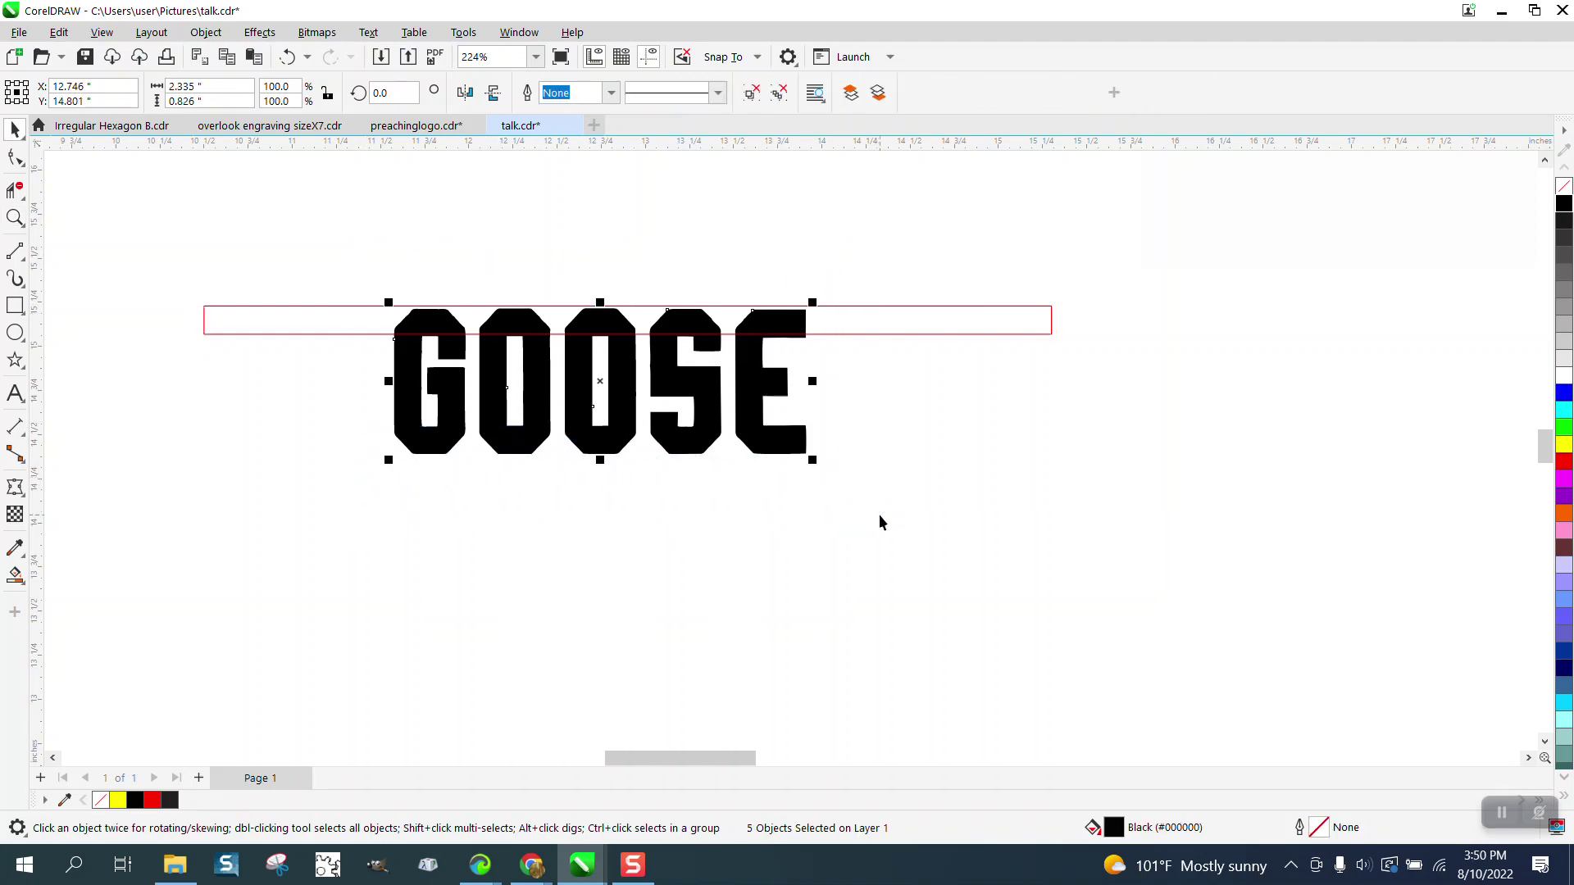
{"action": "left_click_drag", "start_coordinate": [159, 235], "coordinate": [1236, 597]}
{"action": "key", "text": "e"}
{"action": "key", "text": "c"}
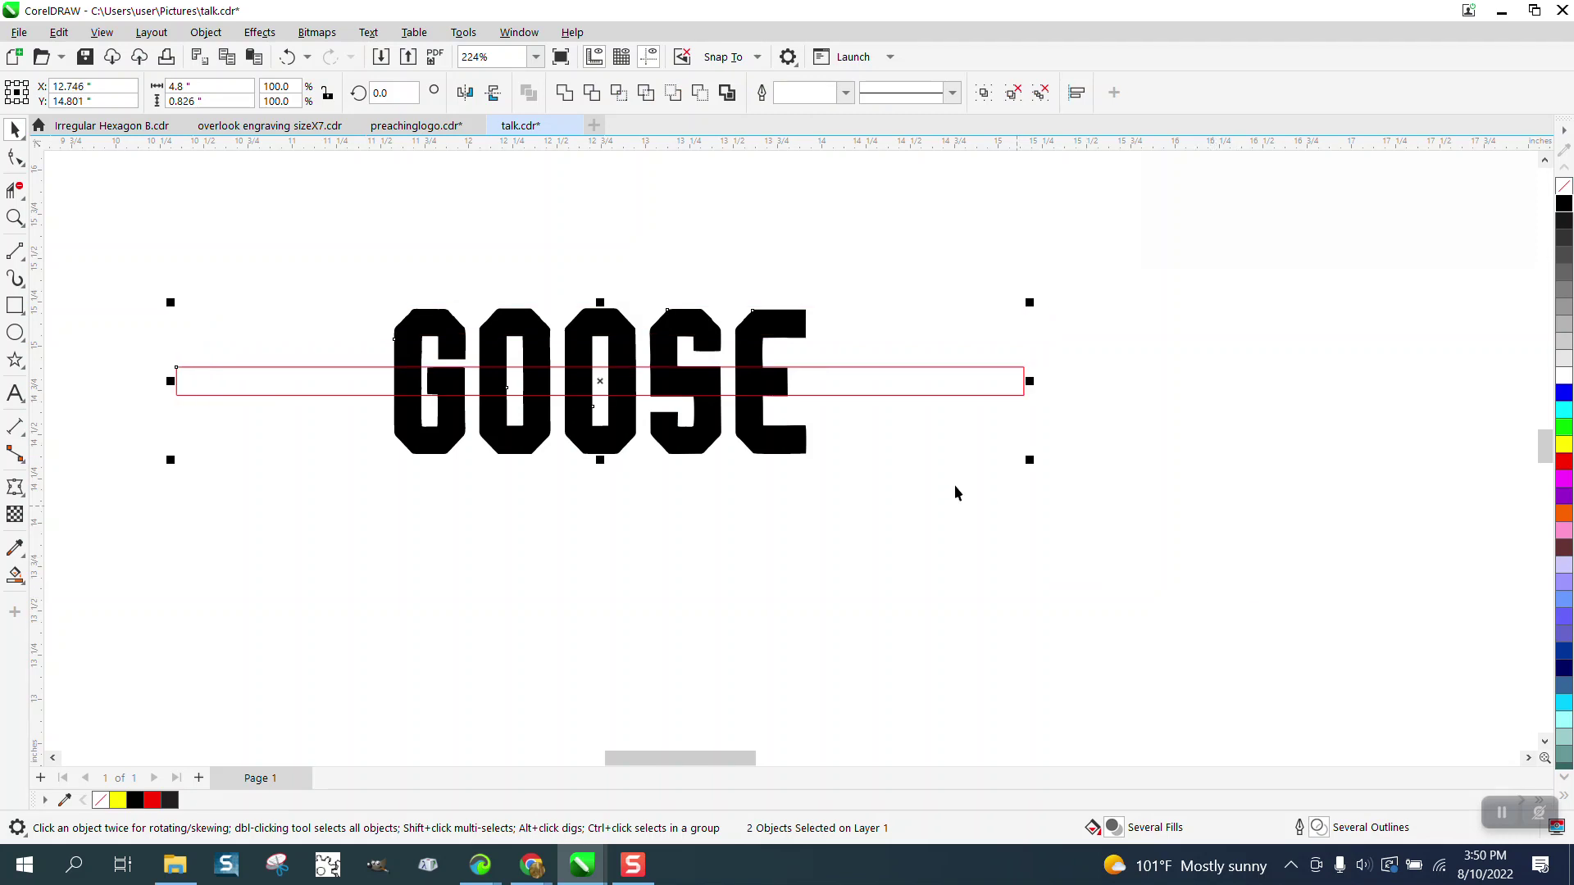
Place two vertical guidelines at the outer left and right wing tips of the original GOOSE lettering
{"action": "scroll", "coordinate": [951, 452], "scroll_direction": "down", "scroll_amount": 3}
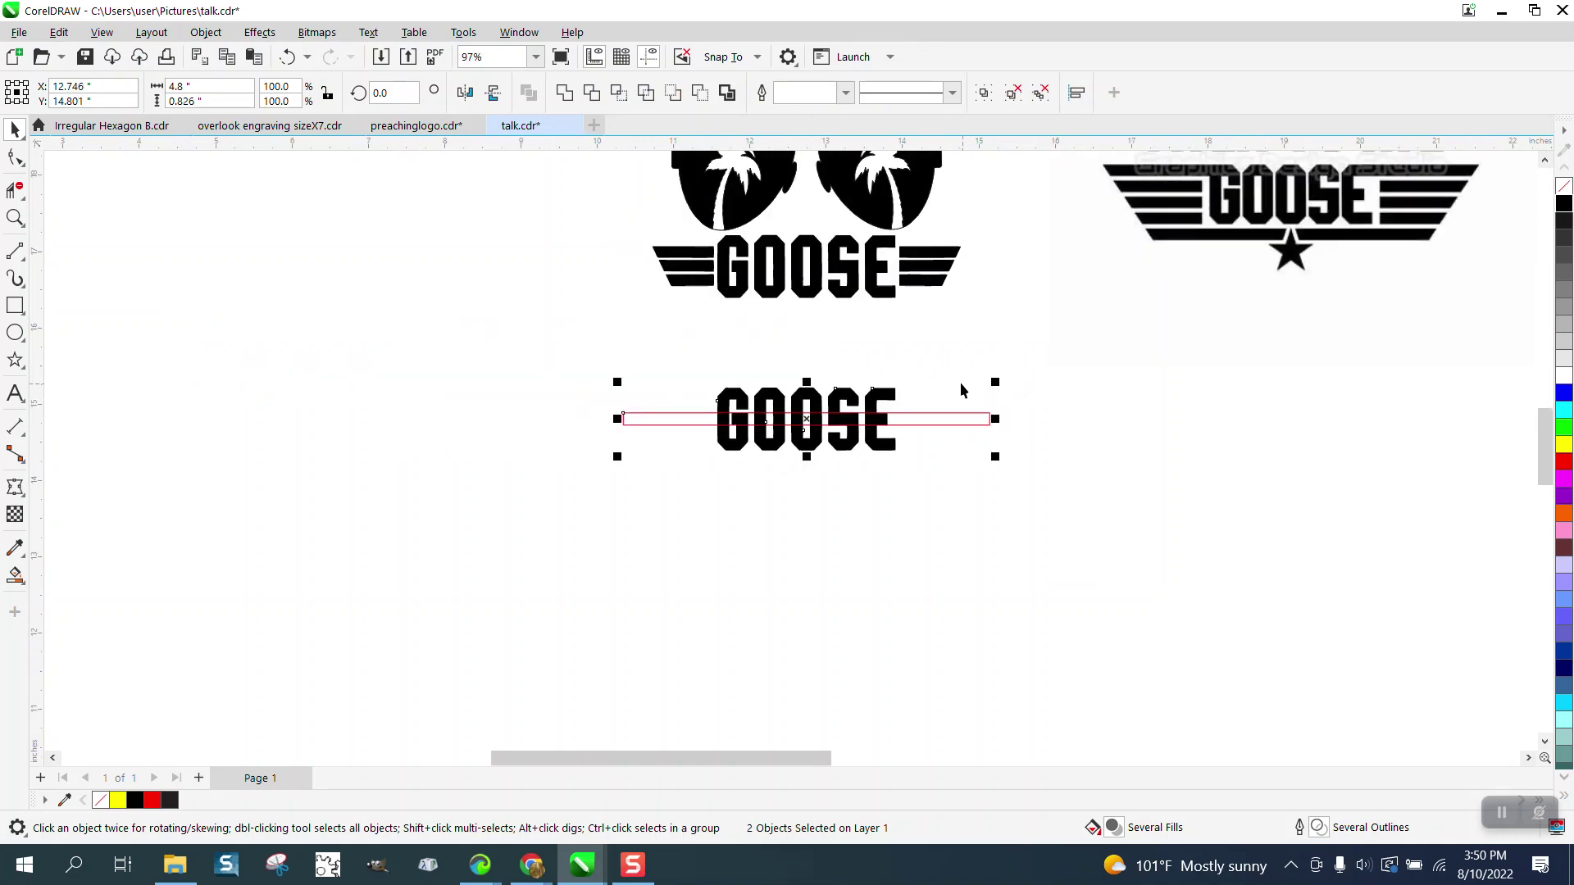
{"action": "left_click", "coordinate": [15, 217]}
{"action": "left_click_drag", "start_coordinate": [569, 353], "coordinate": [1072, 523]}
{"action": "scroll", "coordinate": [738, 443], "scroll_direction": "down", "scroll_amount": 2}
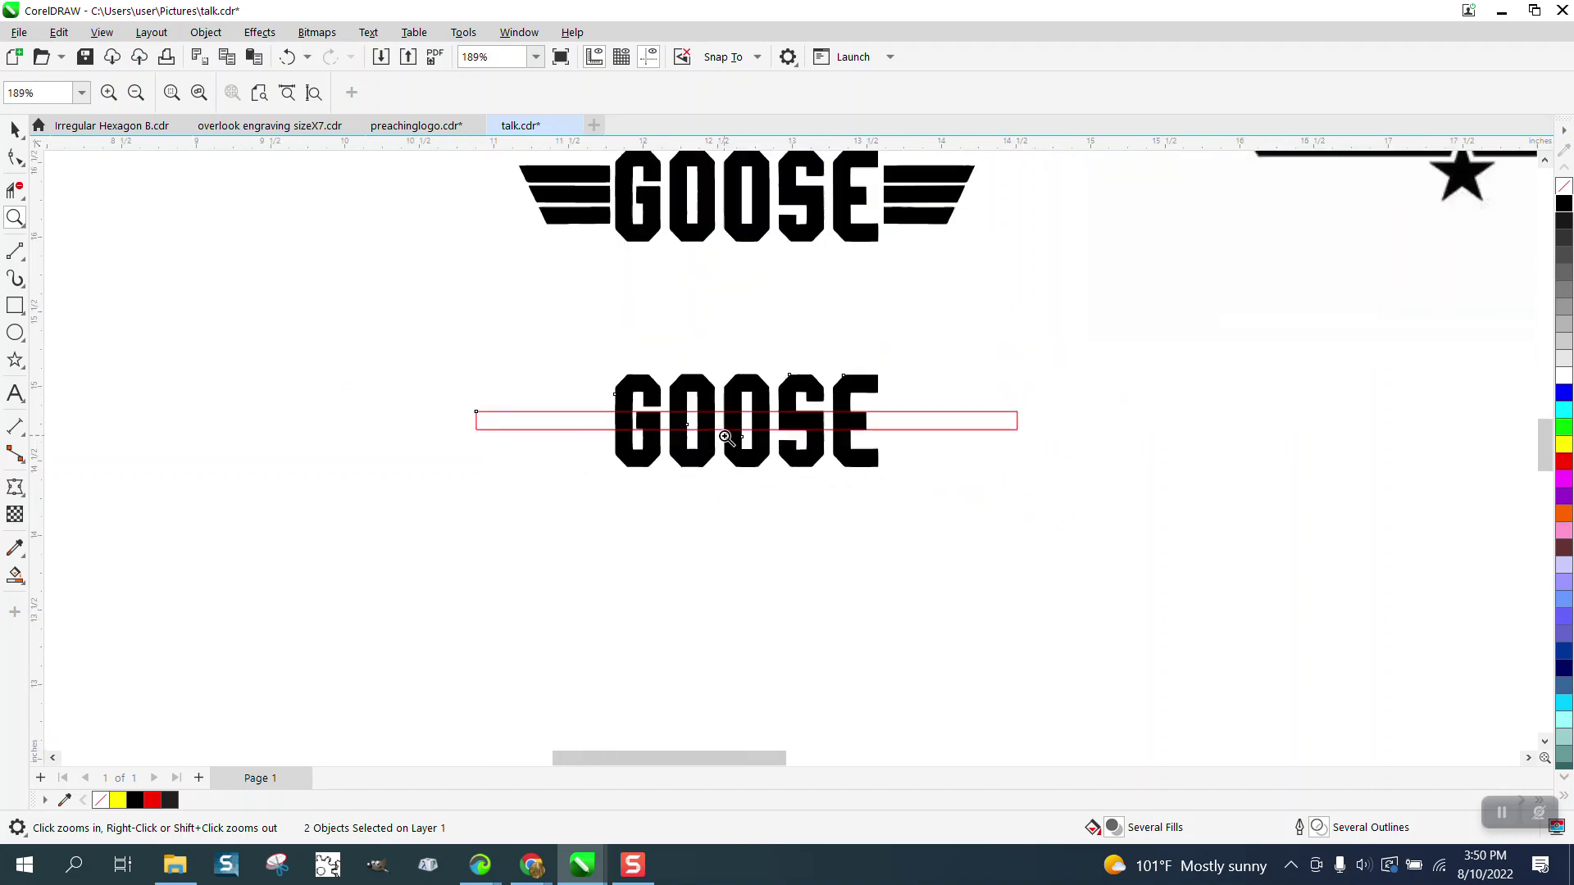
{"action": "scroll", "coordinate": [725, 437], "scroll_direction": "down", "scroll_amount": 1}
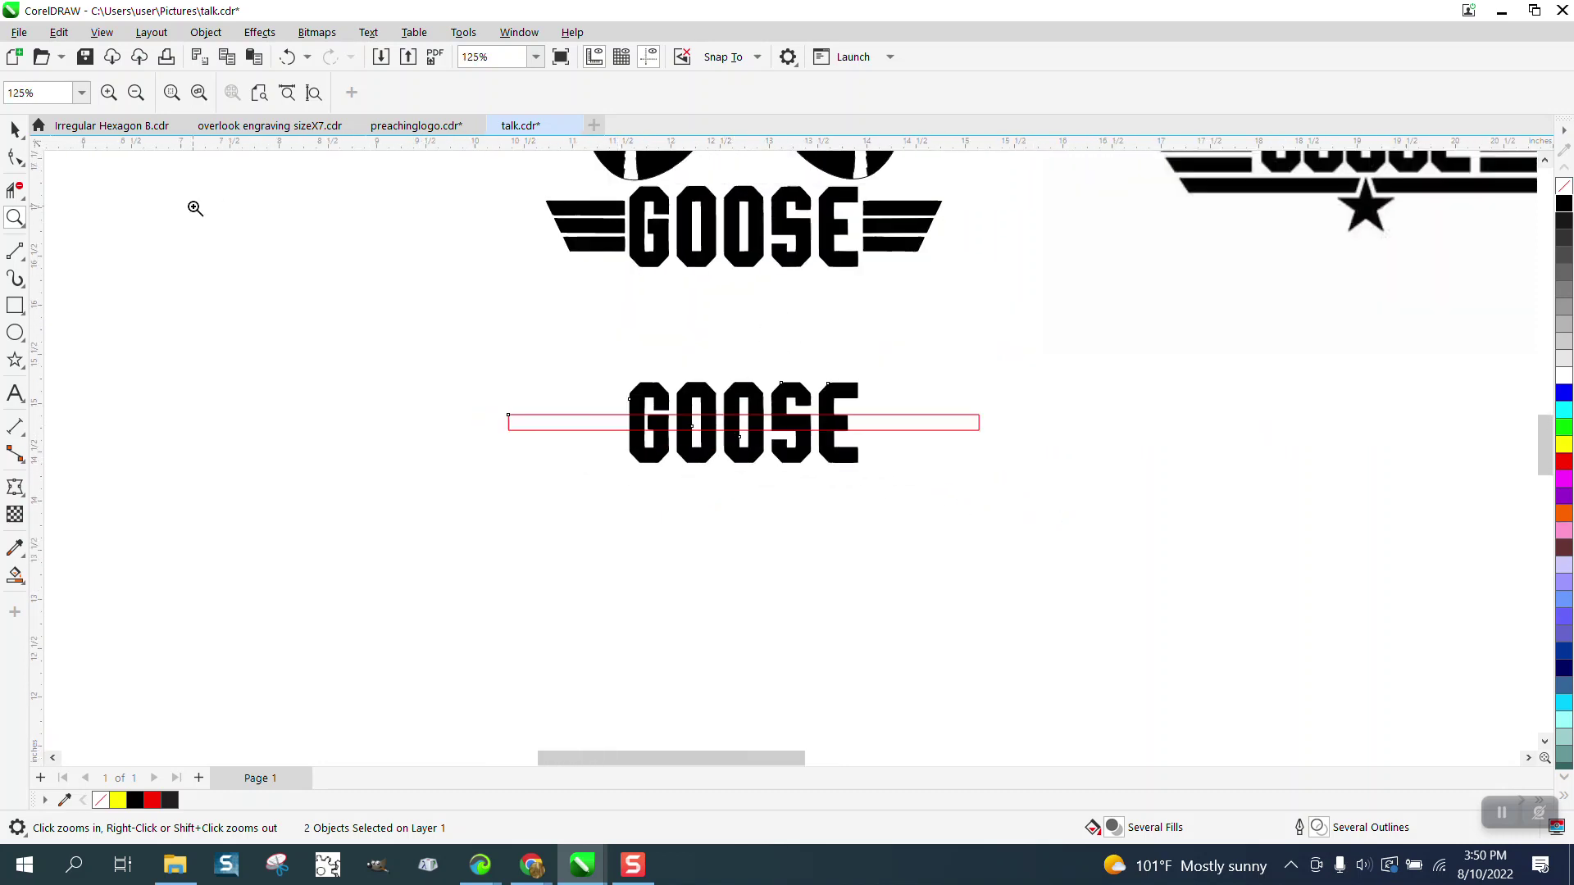
{"action": "left_click_drag", "start_coordinate": [468, 235], "coordinate": [545, 207]}
{"action": "left_click_drag", "start_coordinate": [38, 250], "coordinate": [1025, 248]}
{"action": "left_click_drag", "start_coordinate": [949, 213], "coordinate": [948, 213]}
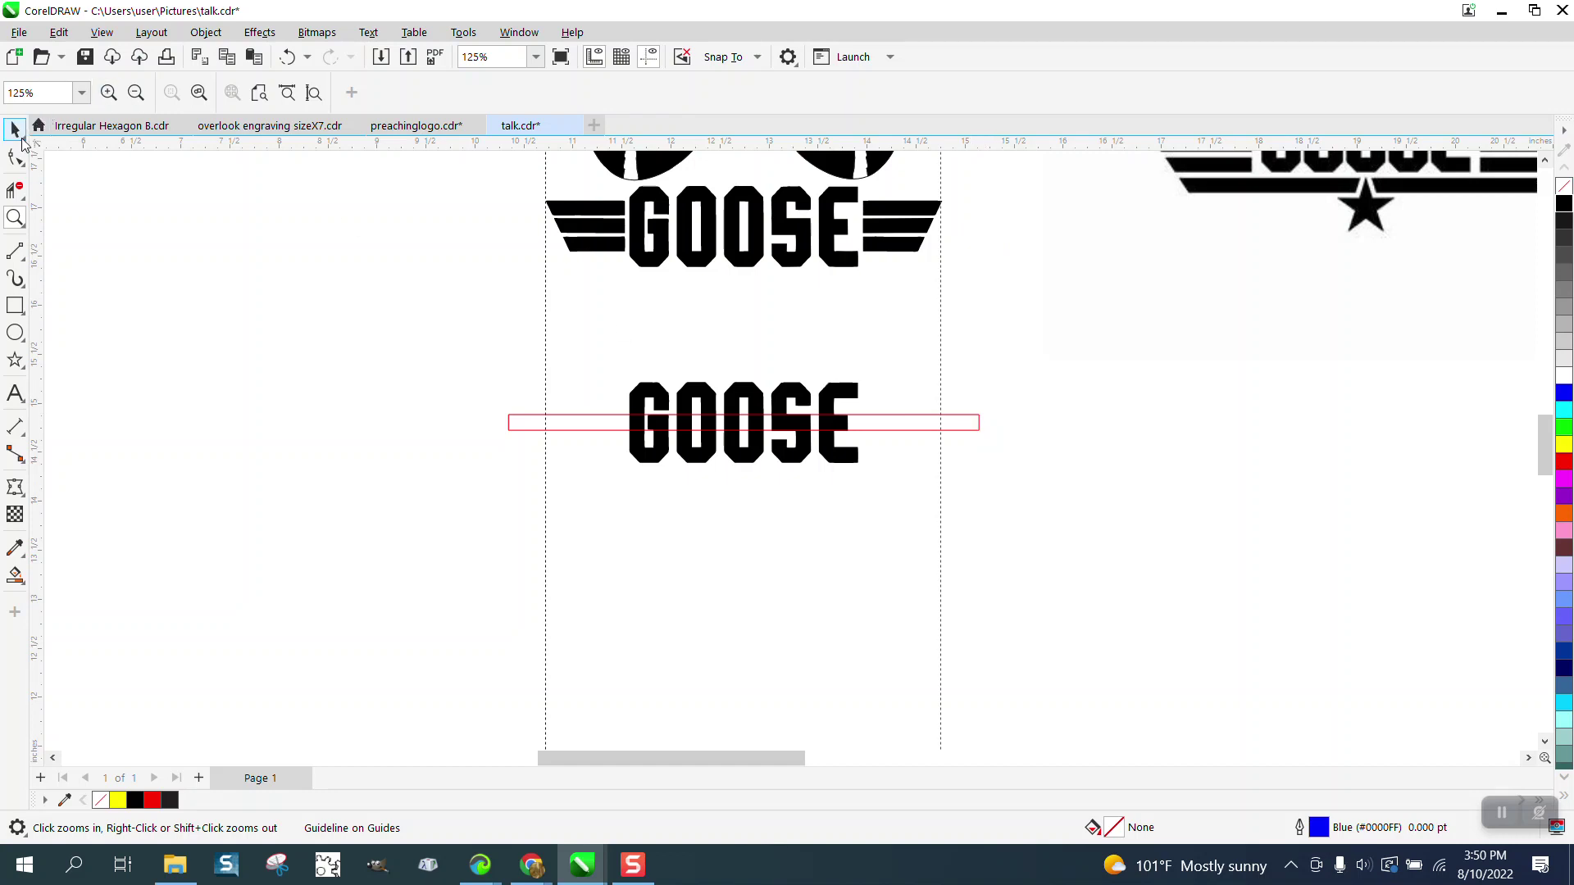
Shorten the rectangle from both ends to span exactly between the two guidelines, about 4.02 inches wide
{"action": "left_click", "coordinate": [17, 131]}
{"action": "left_click", "coordinate": [510, 427]}
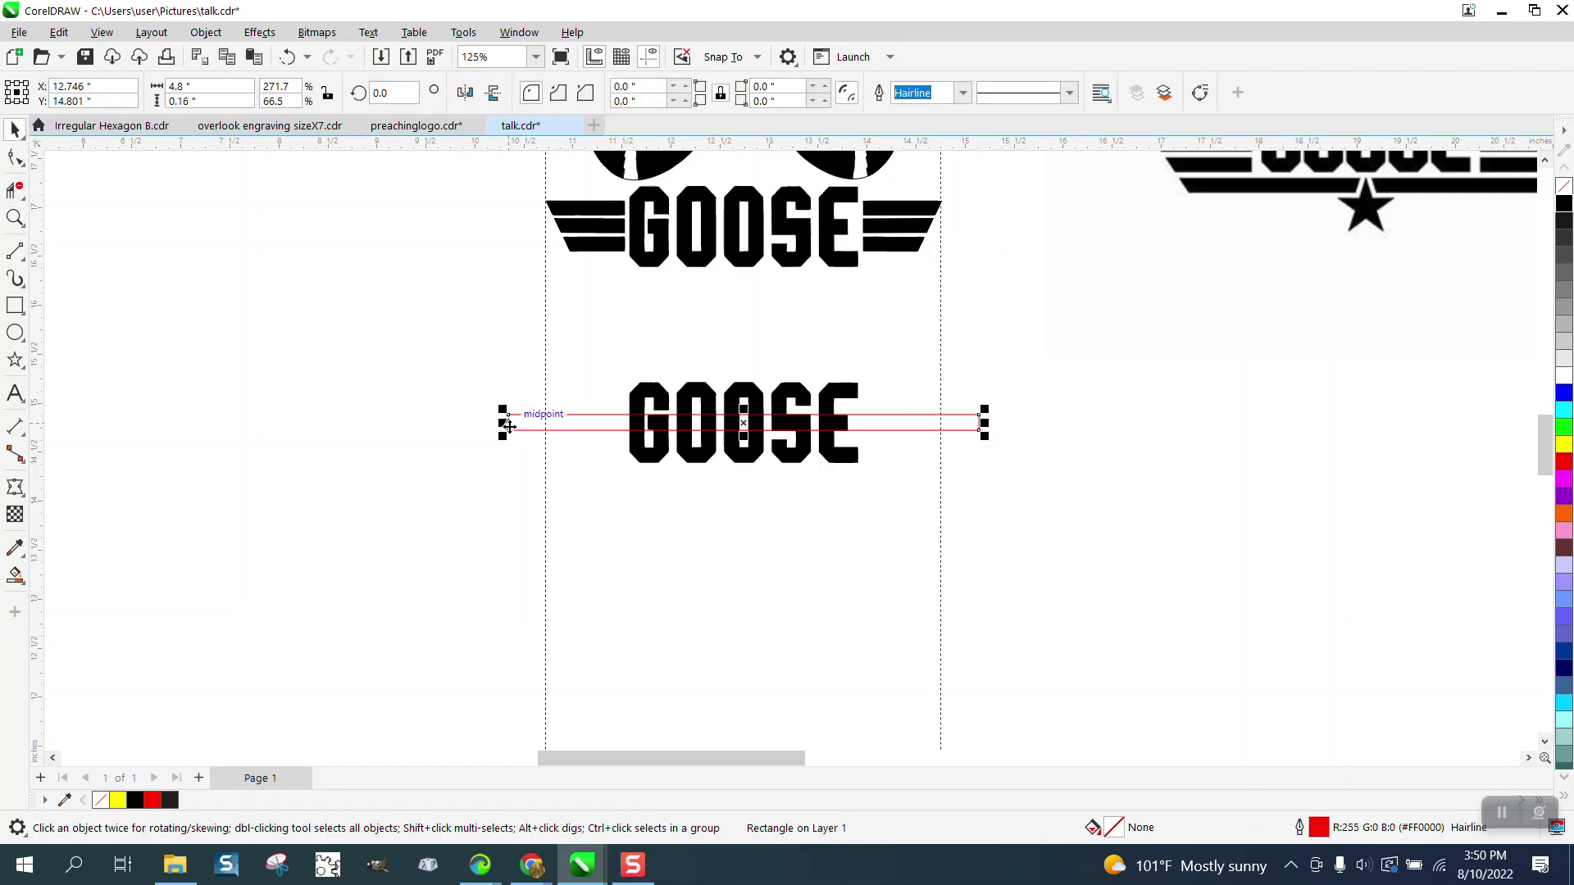
{"action": "left_click_drag", "start_coordinate": [505, 423], "coordinate": [546, 423]}
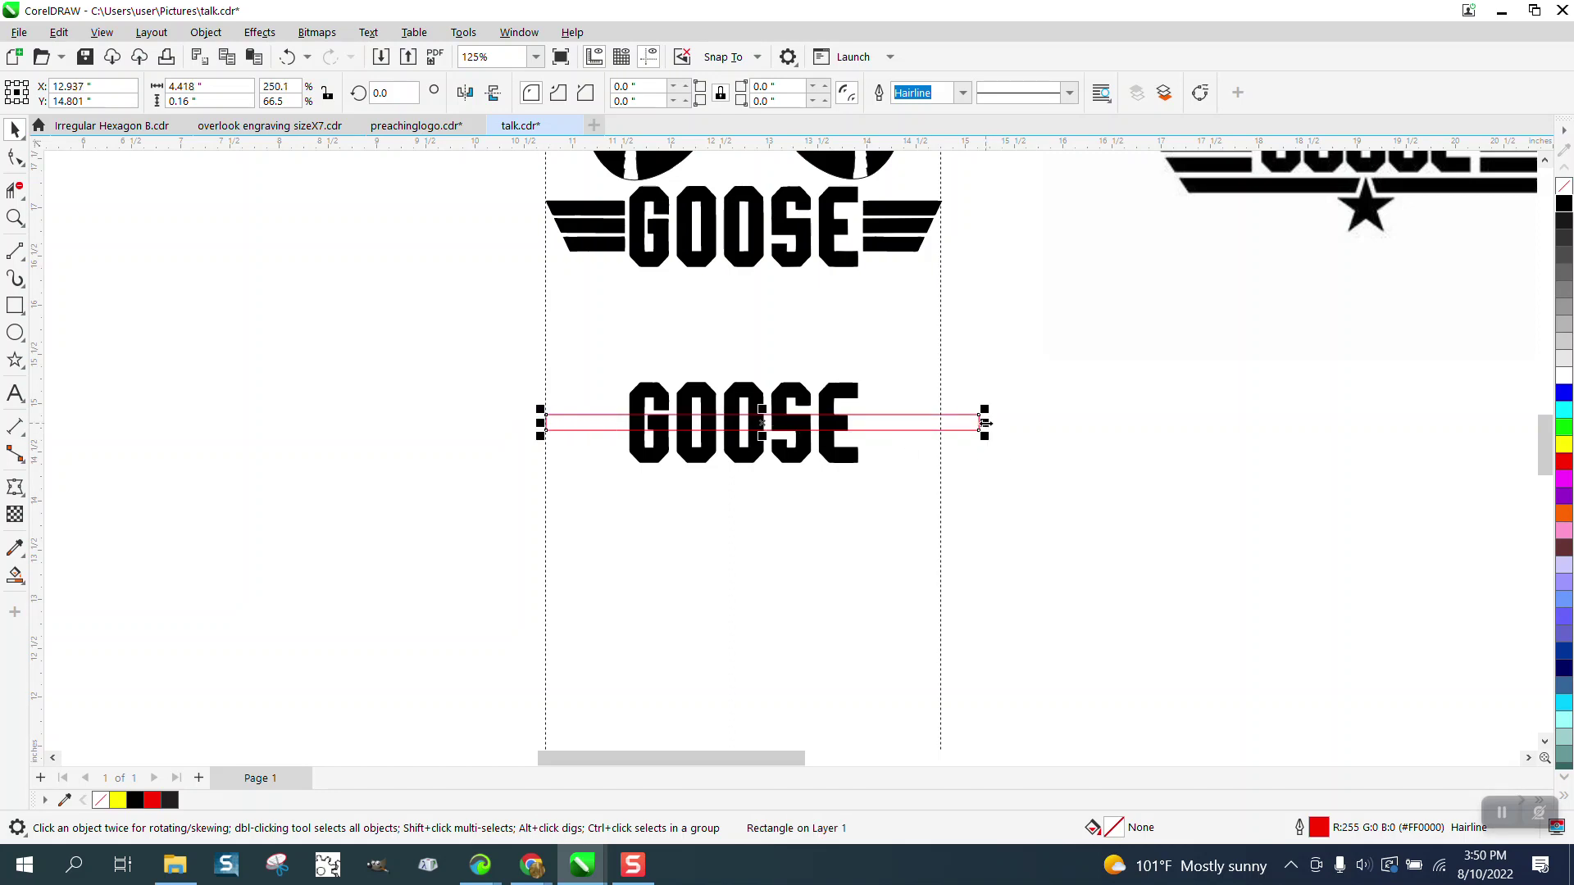
{"action": "left_click_drag", "start_coordinate": [985, 423], "coordinate": [941, 423]}
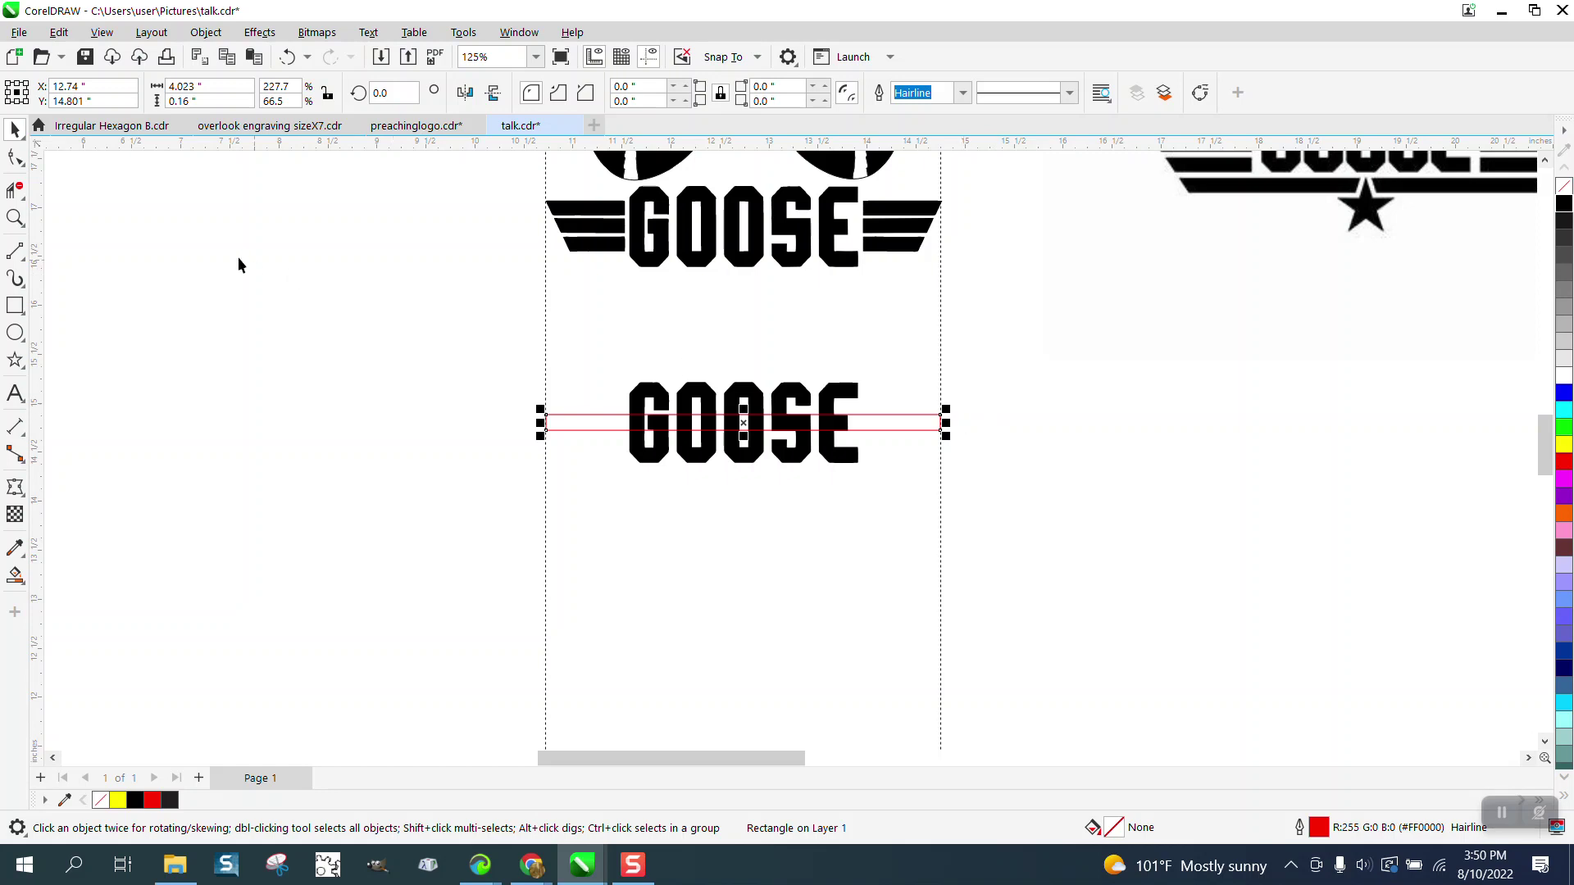
Move the rectangle straight up so its upper edge aligns with the top of the E in the copied GOOSE
{"action": "left_click", "coordinate": [14, 219]}
{"action": "left_click_drag", "start_coordinate": [1088, 583], "coordinate": [1088, 582]}
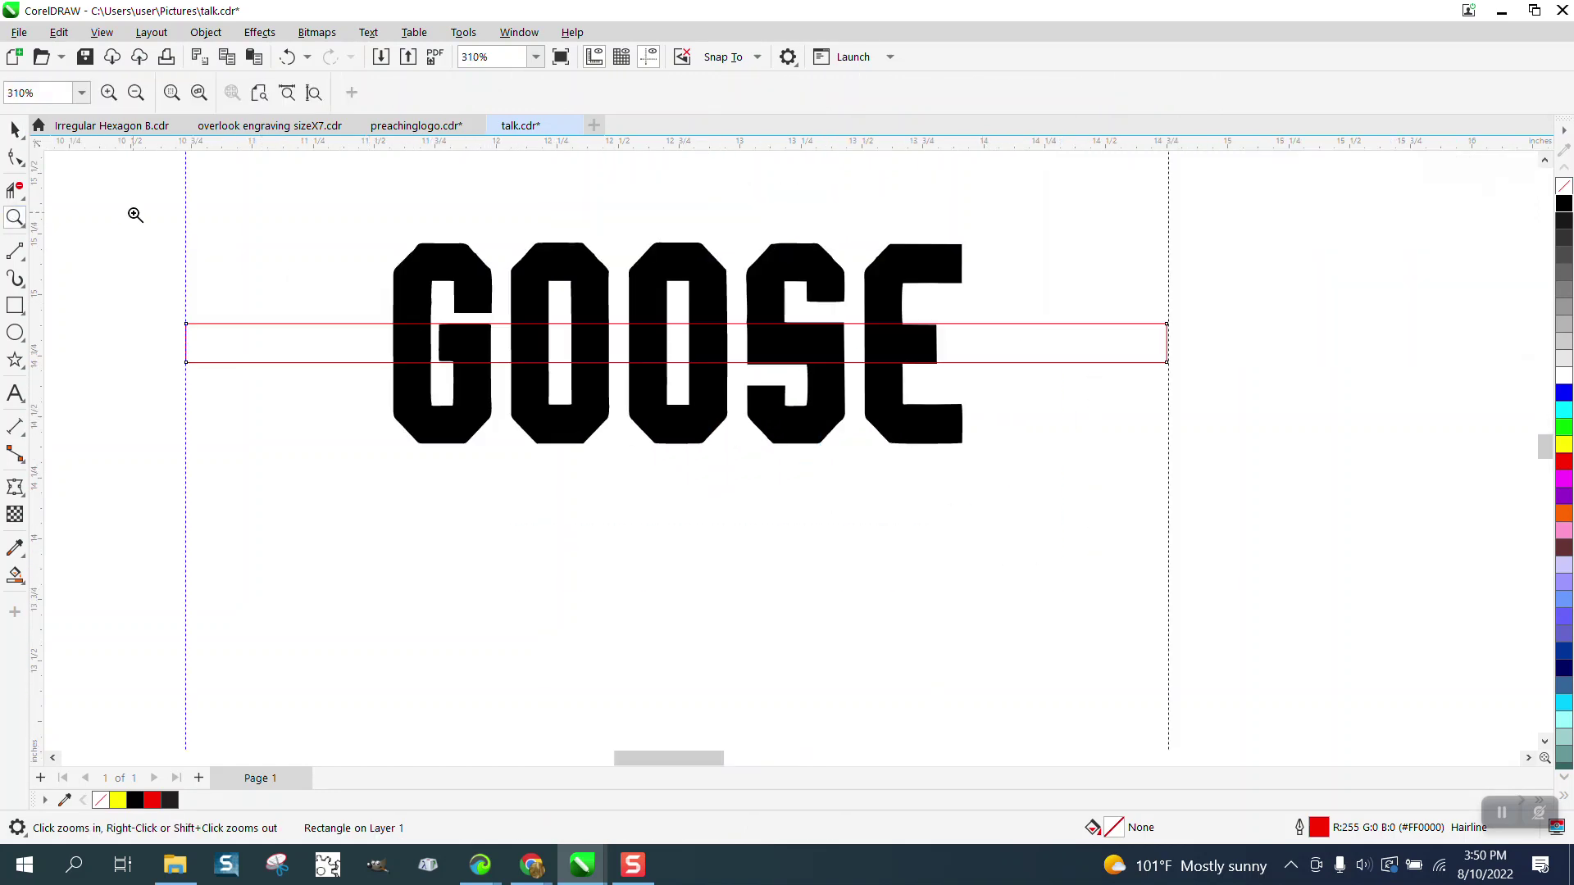
{"action": "left_click", "coordinate": [15, 130]}
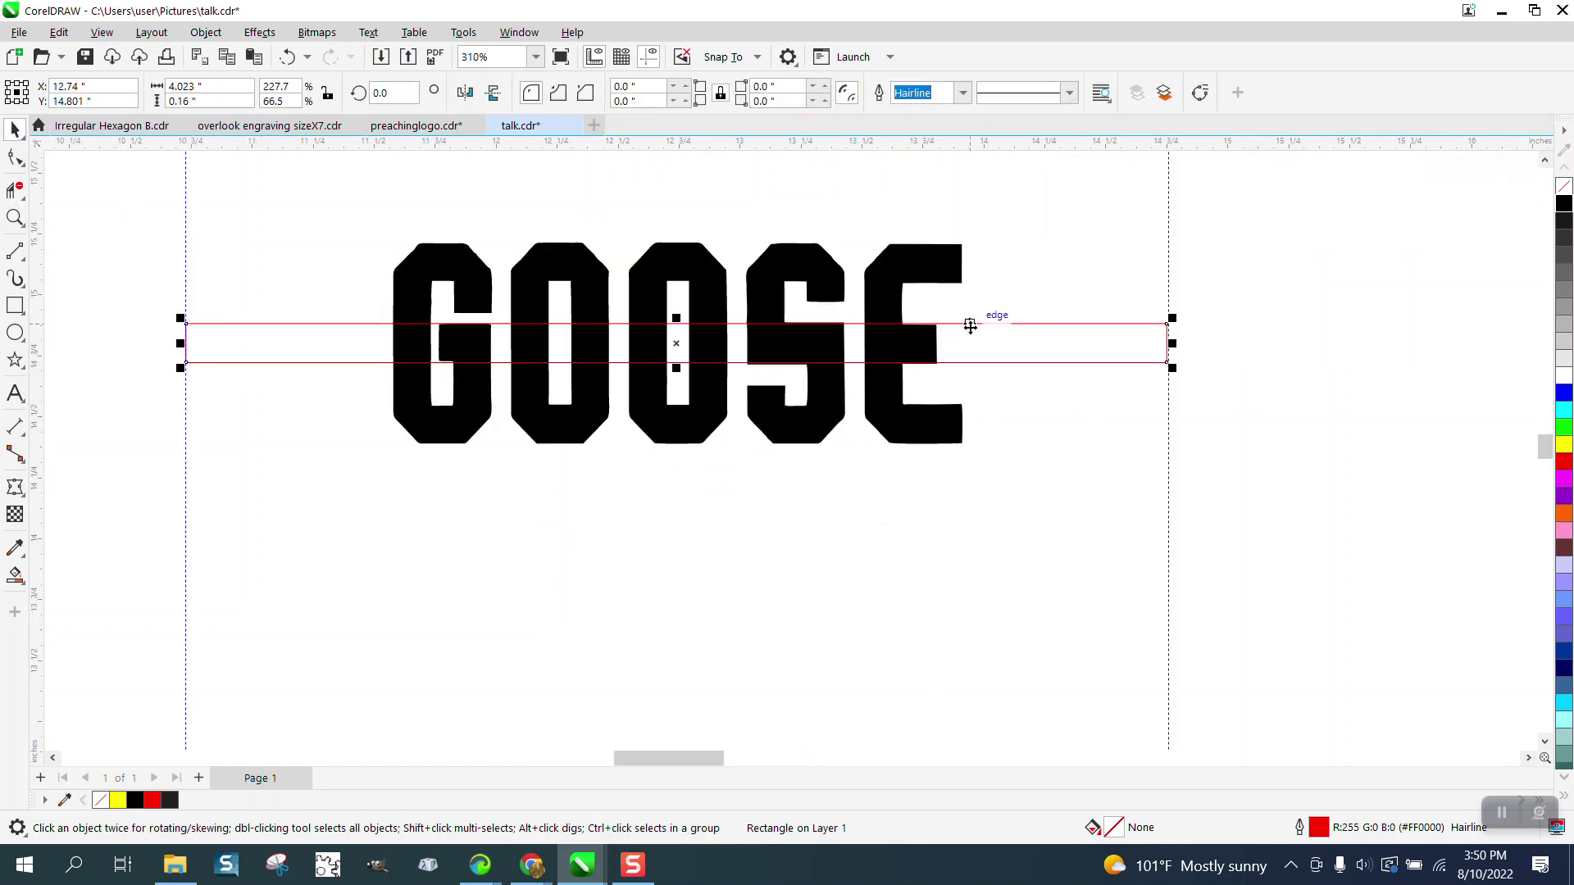
{"action": "left_click_drag", "start_coordinate": [971, 326], "coordinate": [965, 245]}
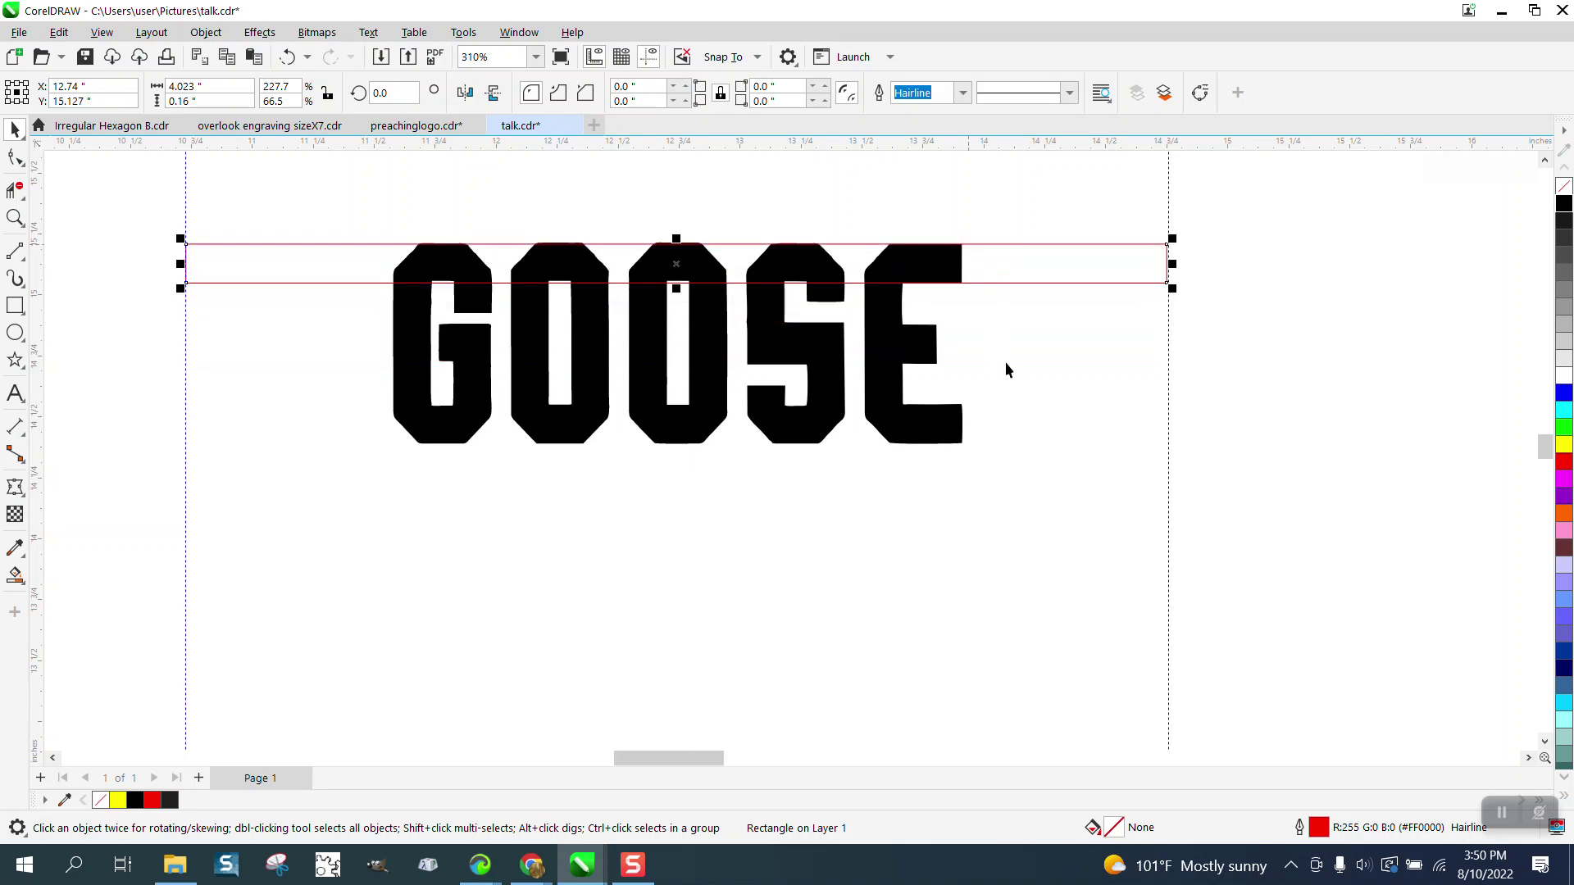
{"action": "scroll", "coordinate": [1012, 378], "scroll_direction": "down", "scroll_amount": 4}
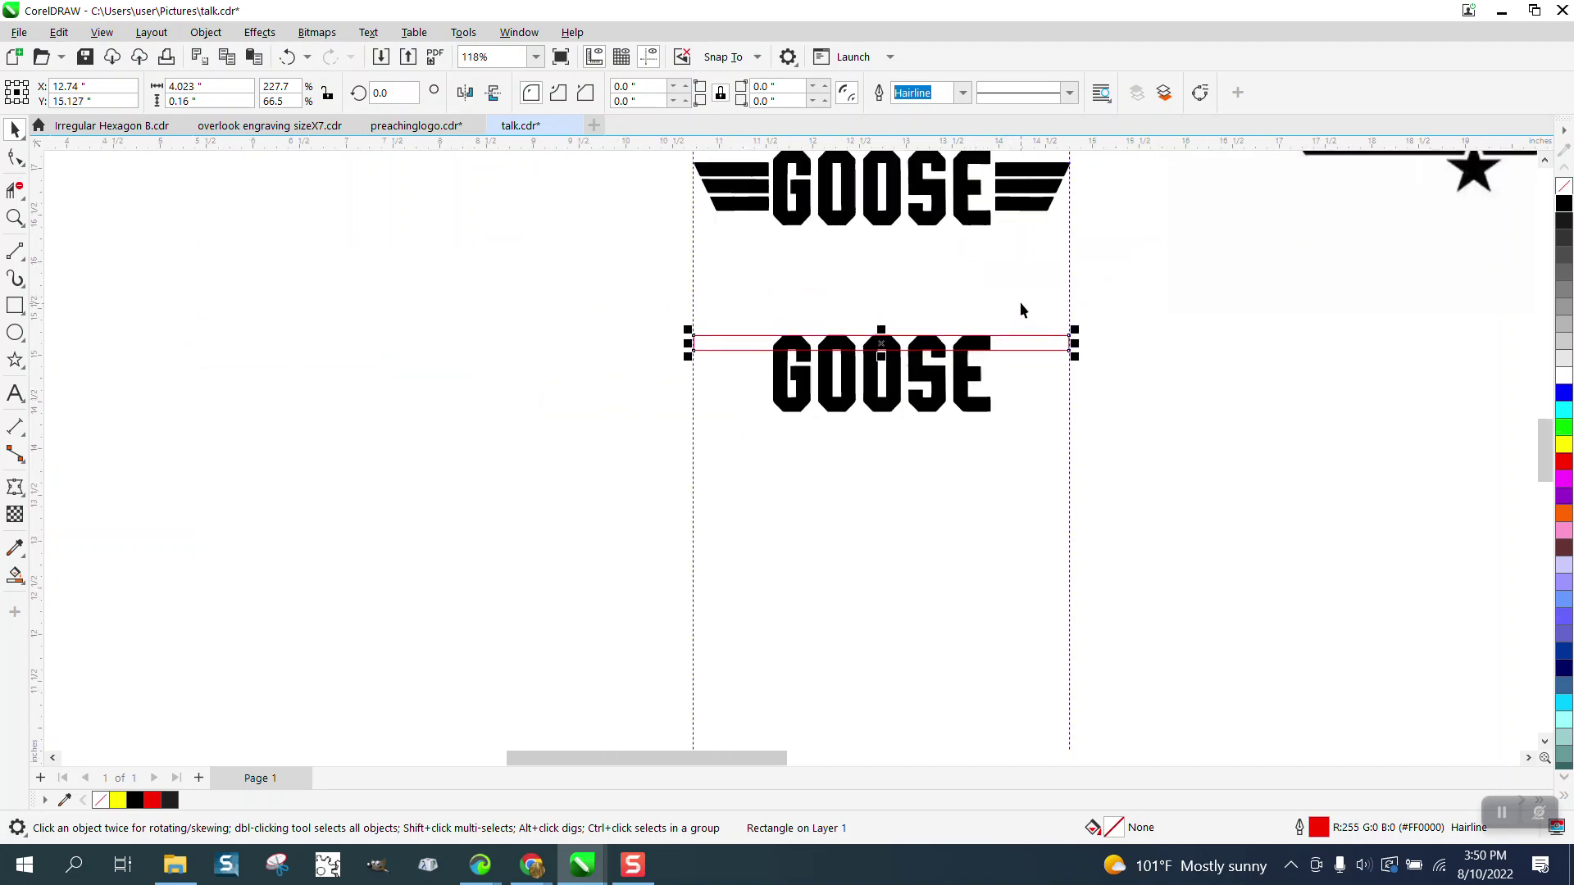
Duplicate the rectangle straight down and place the copy just below the GOOSE letters, about 0.875 inch under the original
{"action": "scroll", "coordinate": [1253, 341], "scroll_direction": "down", "scroll_amount": 2}
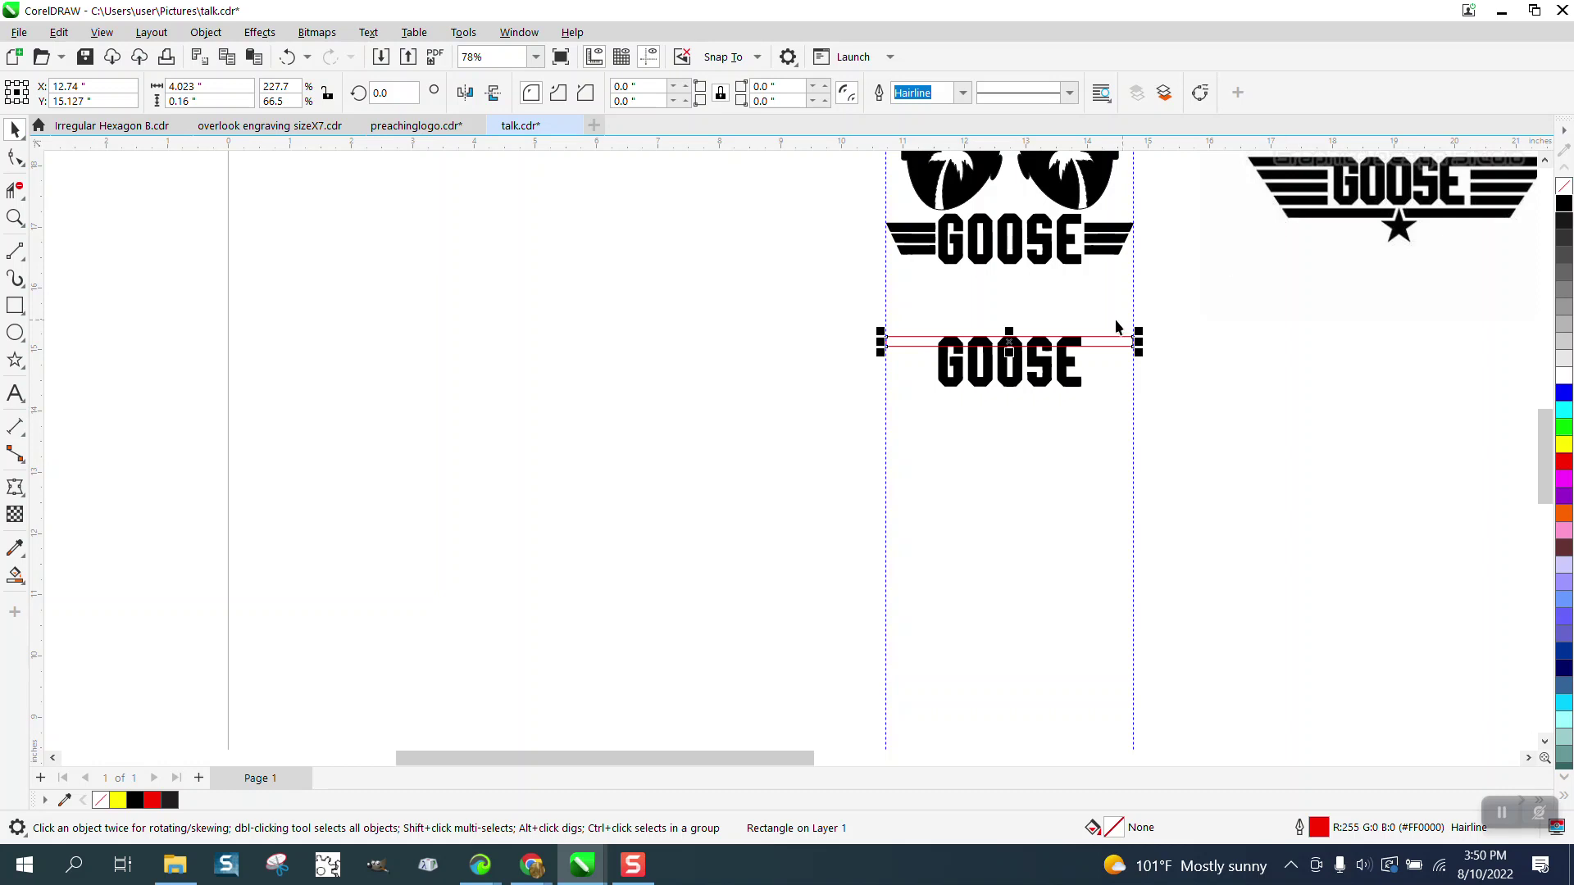
{"action": "left_click", "coordinate": [15, 218]}
{"action": "left_click_drag", "start_coordinate": [815, 309], "coordinate": [1279, 484]}
{"action": "left_click", "coordinate": [14, 128]}
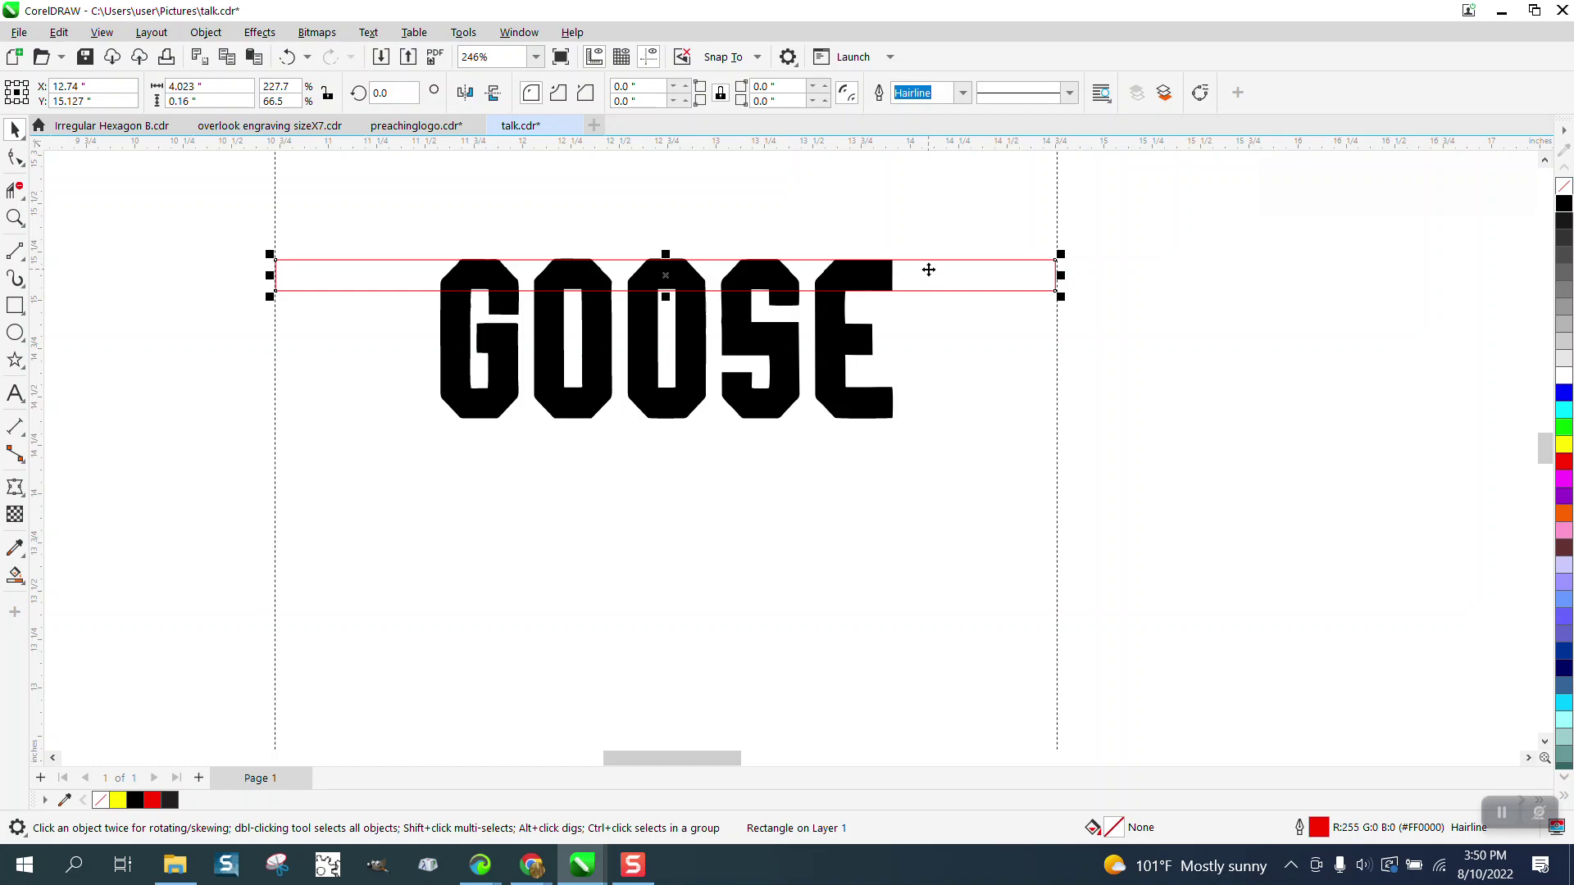
{"action": "left_click", "coordinate": [1002, 233]}
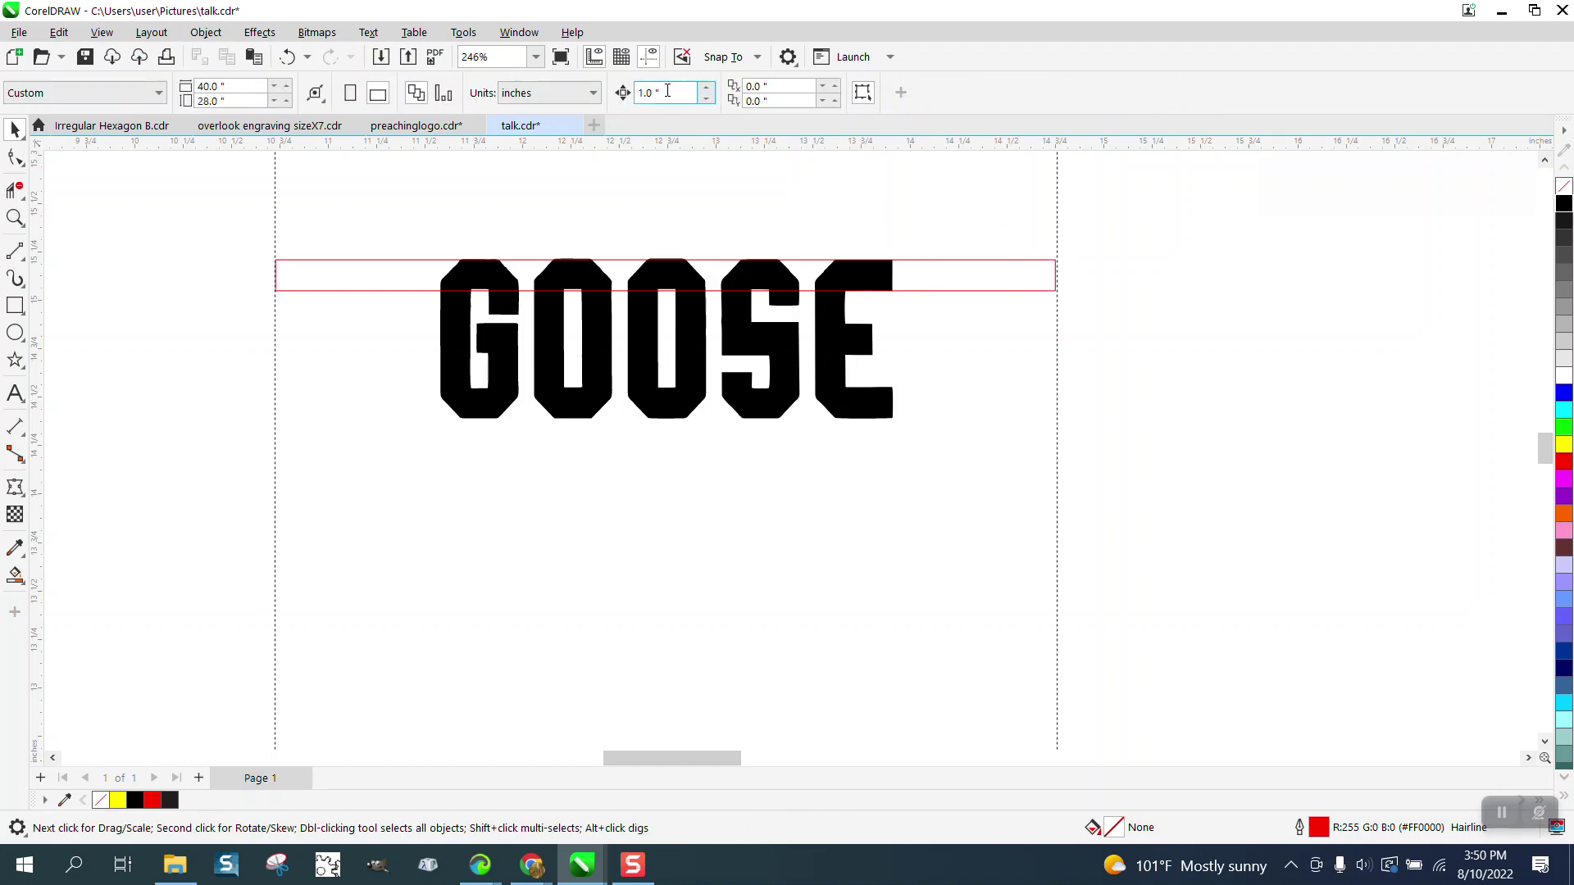
{"action": "double_click", "coordinate": [666, 92]}
{"action": "key", "text": "Return"}
{"action": "left_click", "coordinate": [962, 268]}
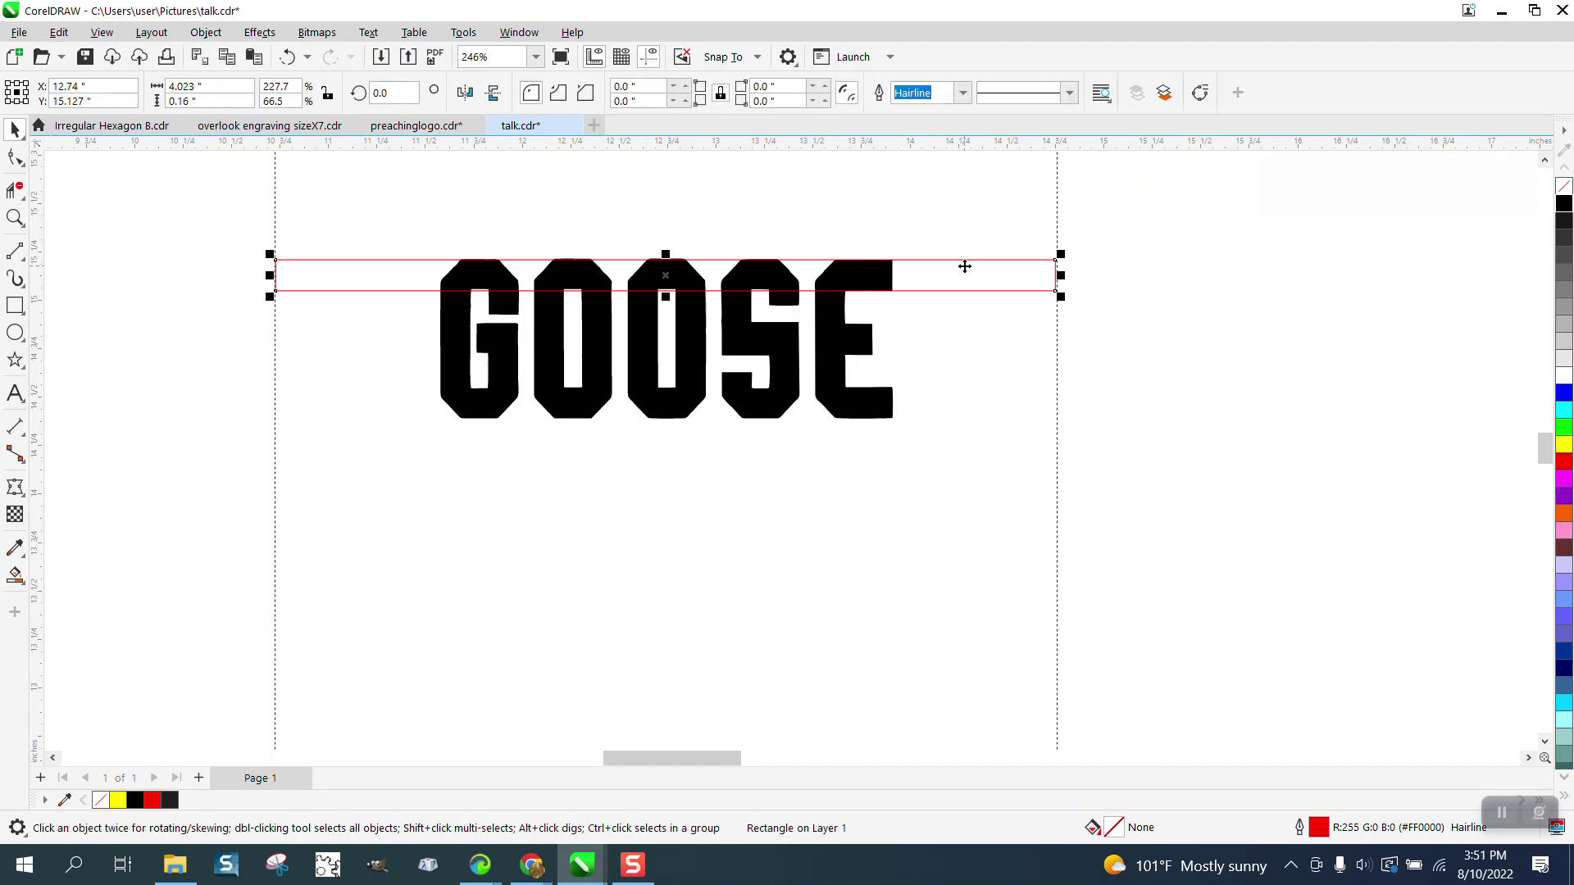
{"action": "key", "text": "KP_Add"}
{"action": "key", "text": "Down"}
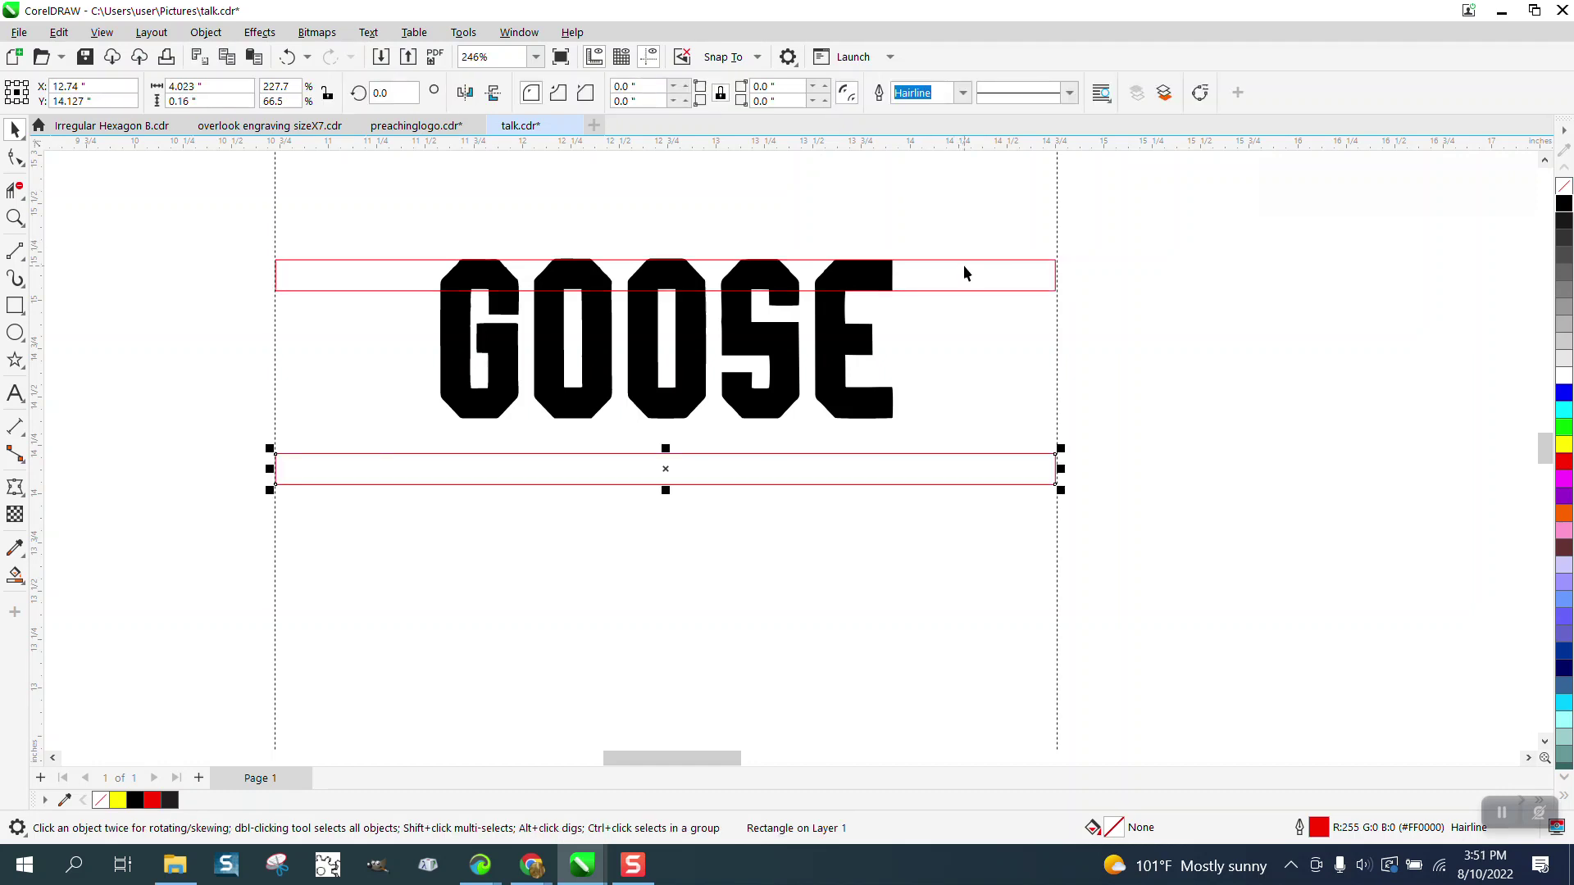
{"action": "left_click_drag", "start_coordinate": [666, 468], "coordinate": [666, 443]}
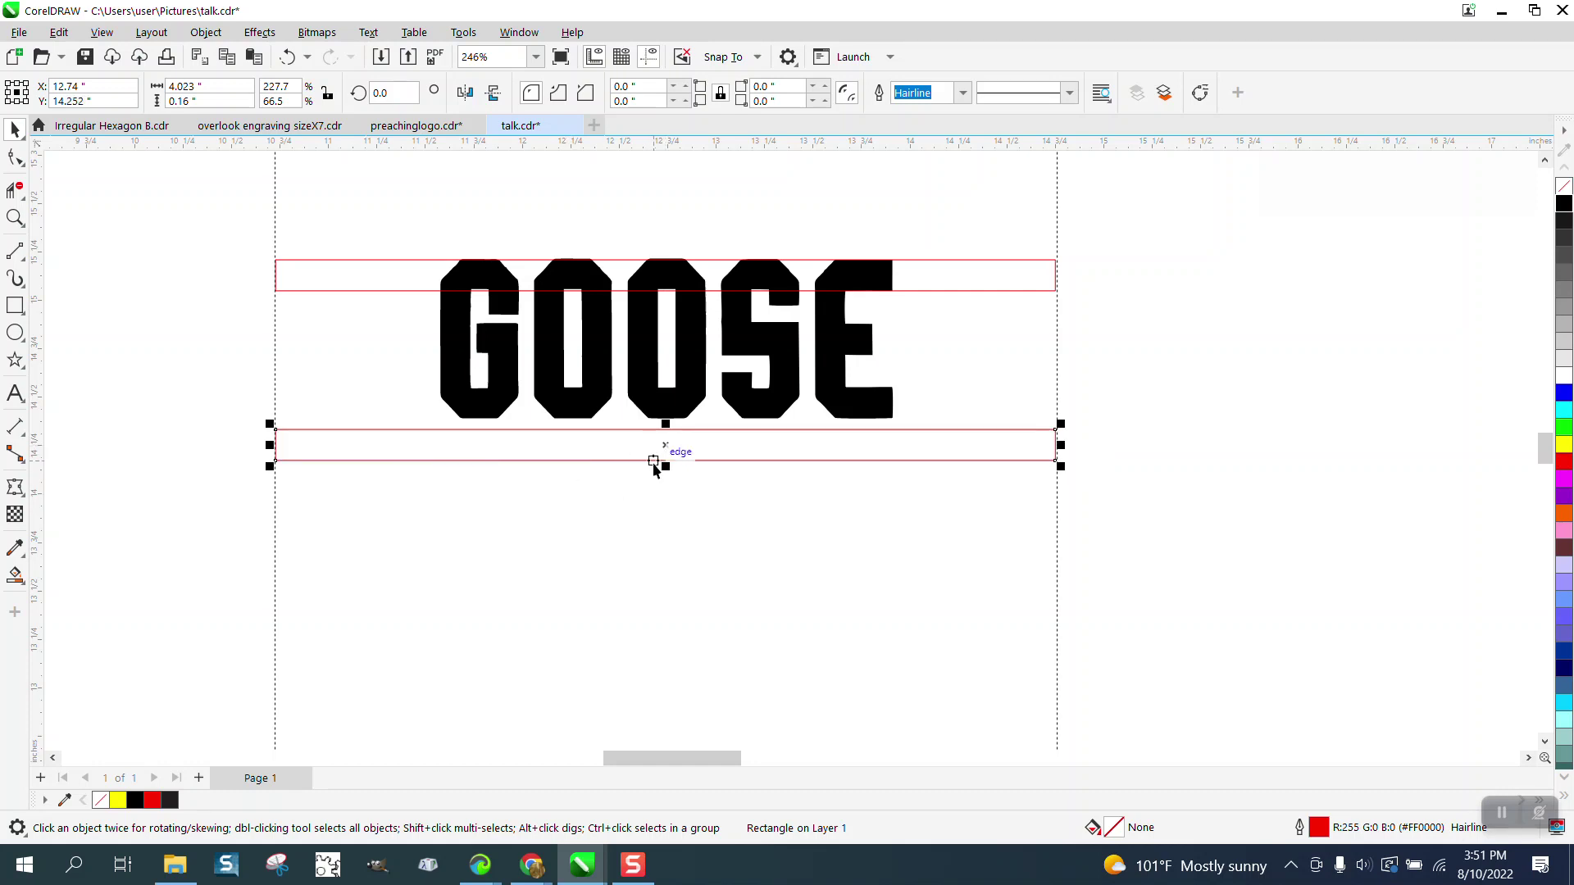
Blend the two rectangles with 3 intermediate steps and break the blend apart
{"action": "left_click", "coordinate": [376, 288], "text": "shift"}
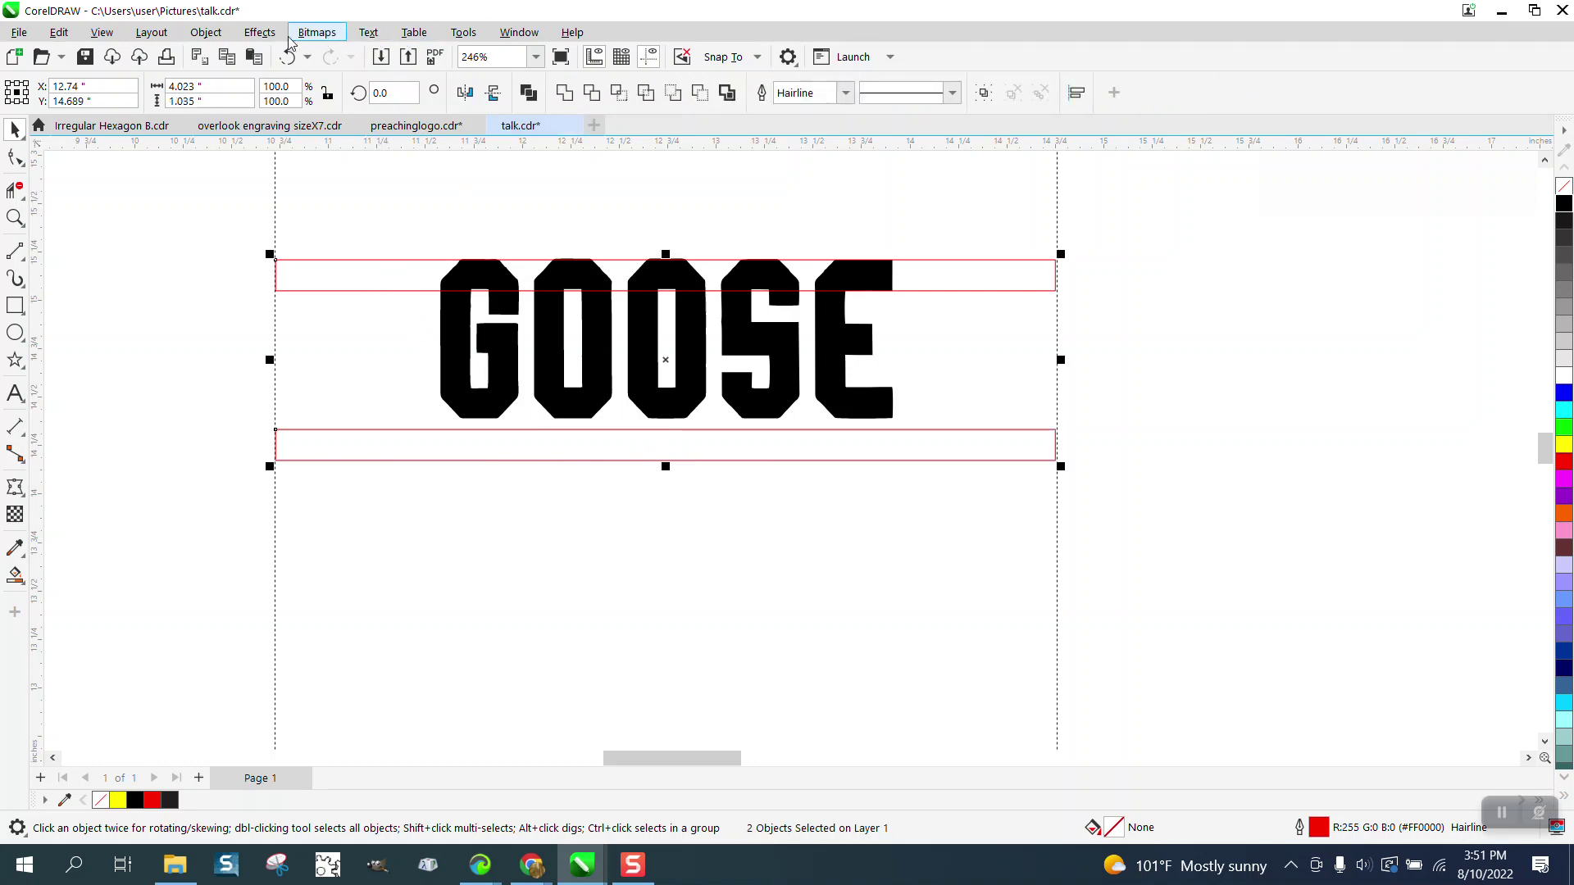
{"action": "left_click", "coordinate": [259, 33]}
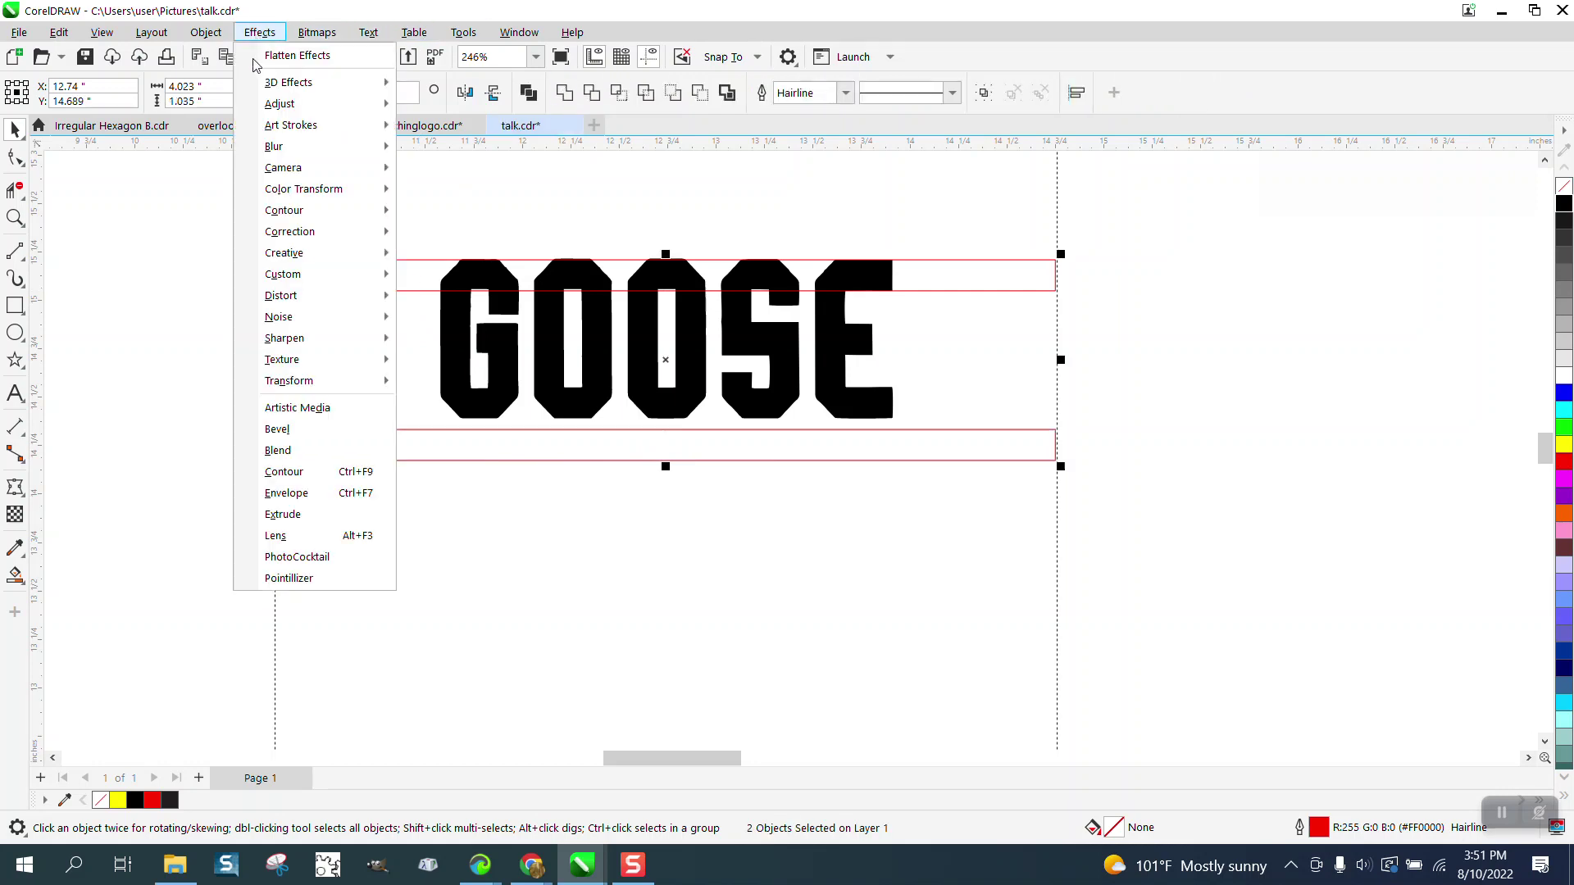
{"action": "left_click", "coordinate": [279, 450]}
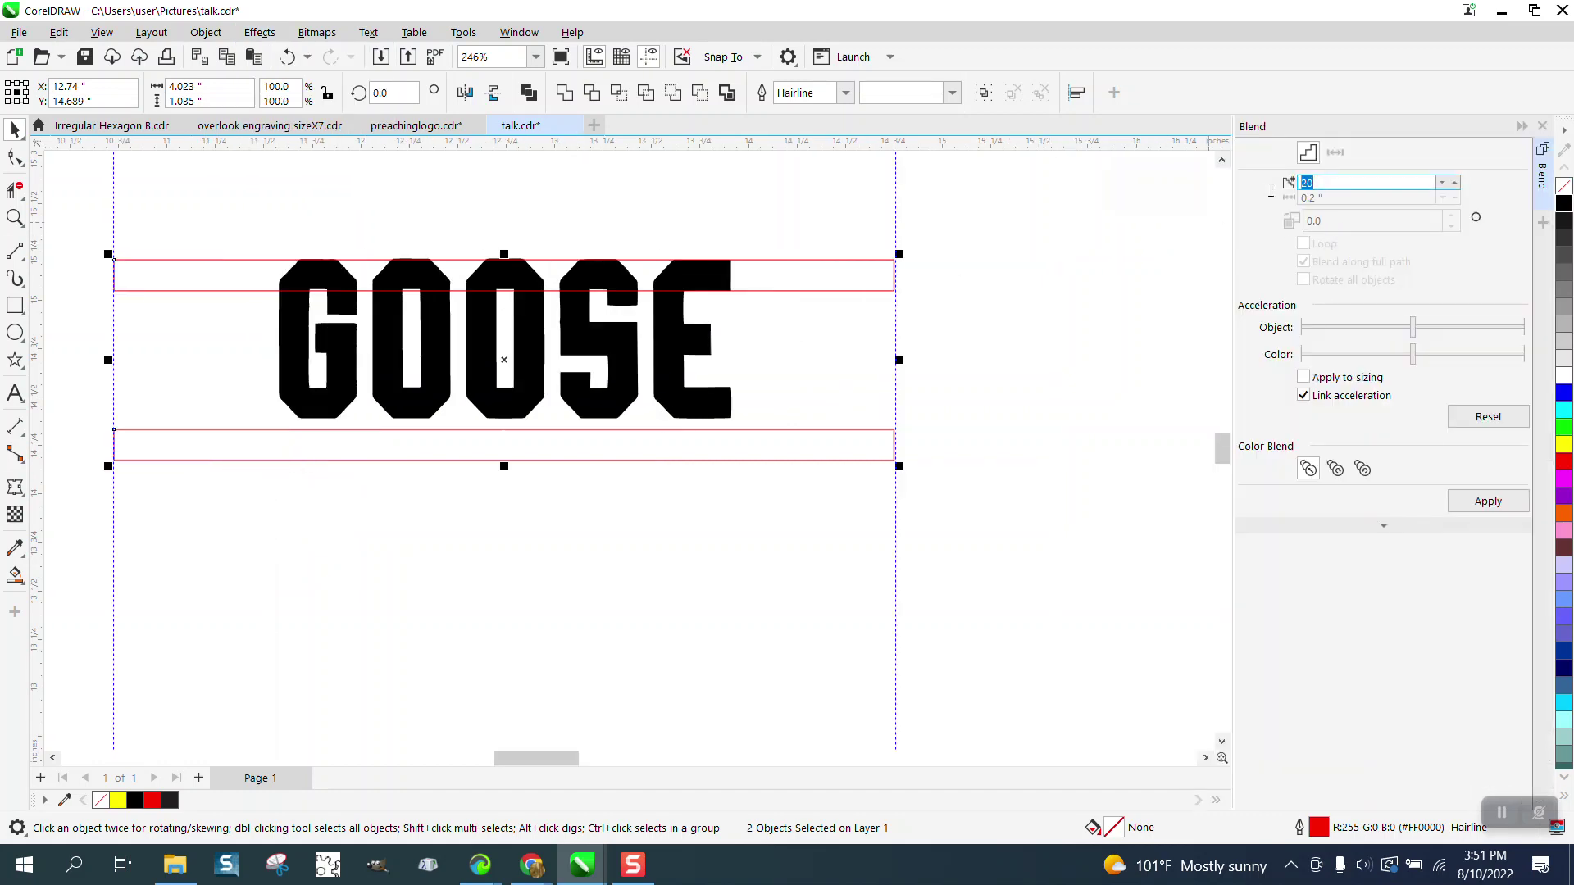
{"action": "left_click", "coordinate": [1488, 501]}
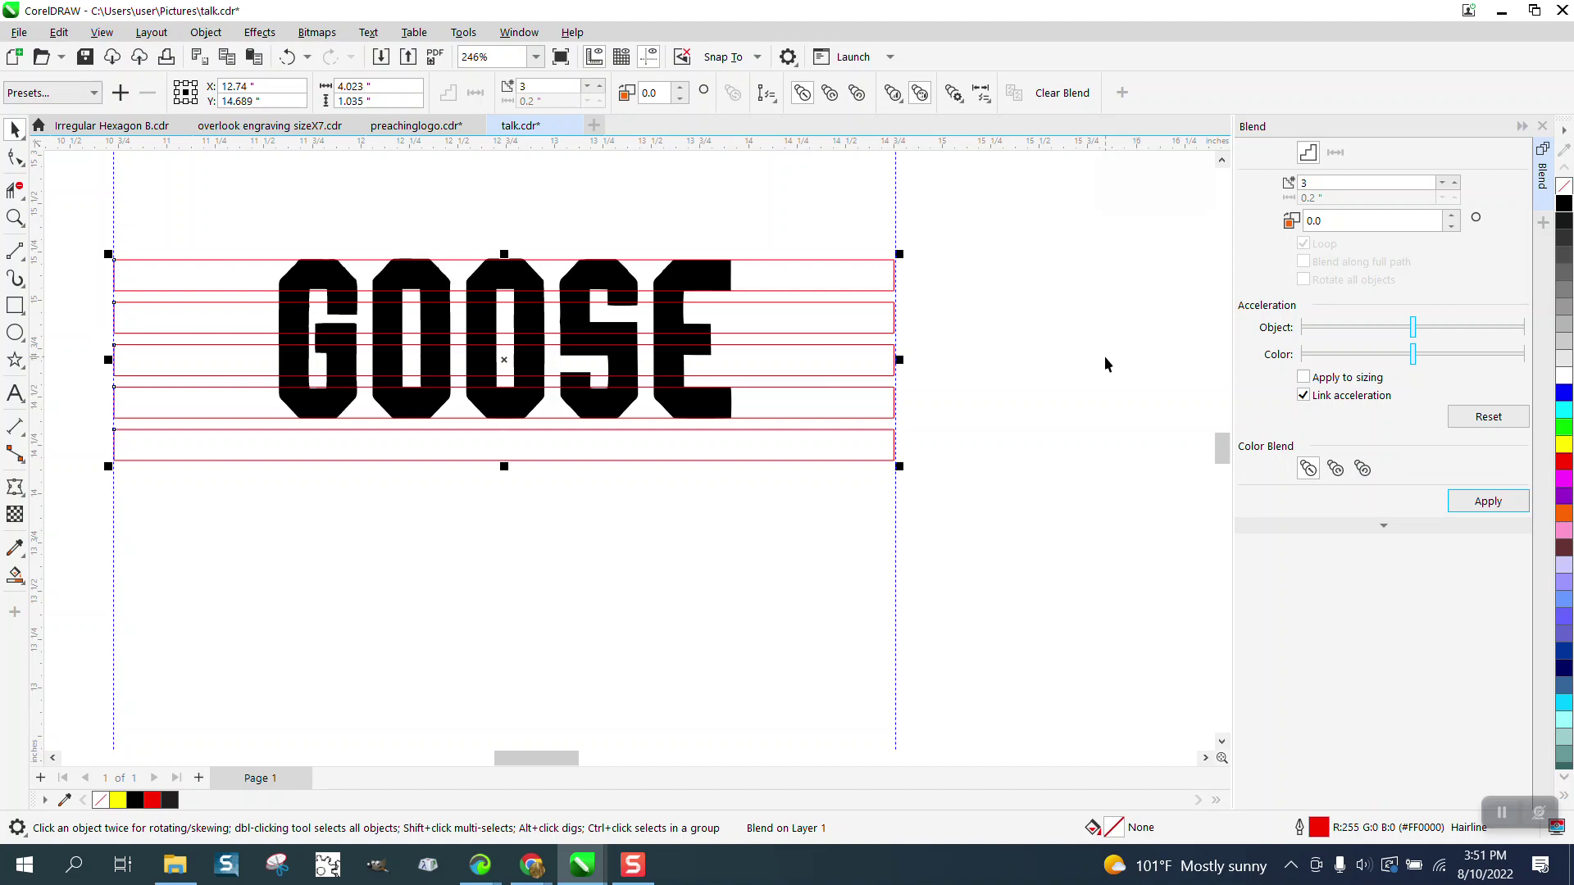
{"action": "left_click", "coordinate": [1542, 126]}
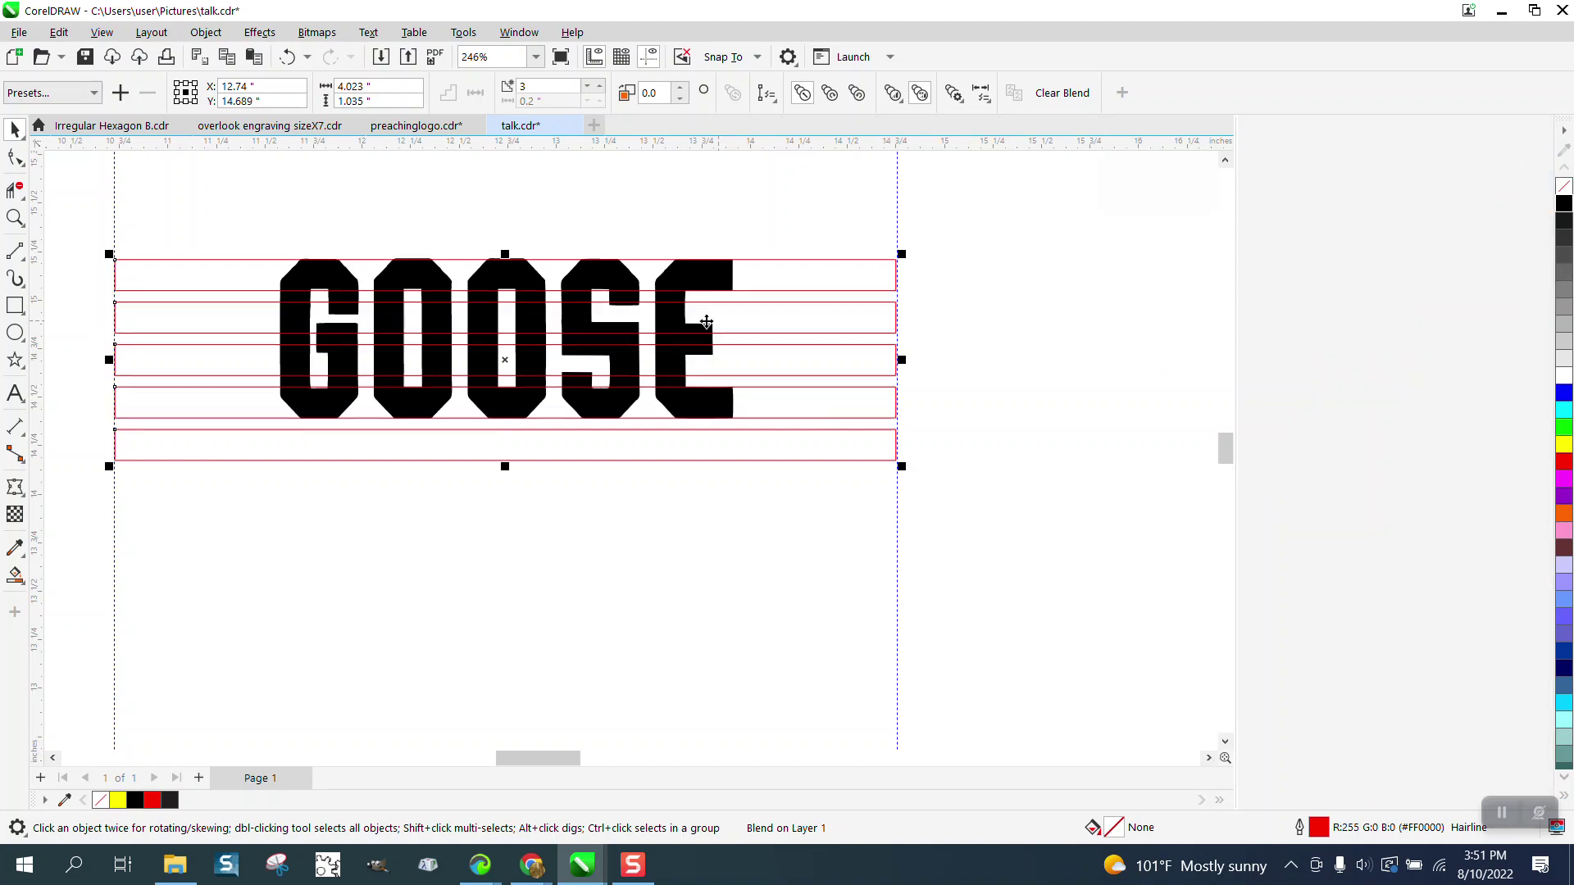
{"action": "left_click", "coordinate": [206, 32]}
{"action": "left_click", "coordinate": [244, 474]}
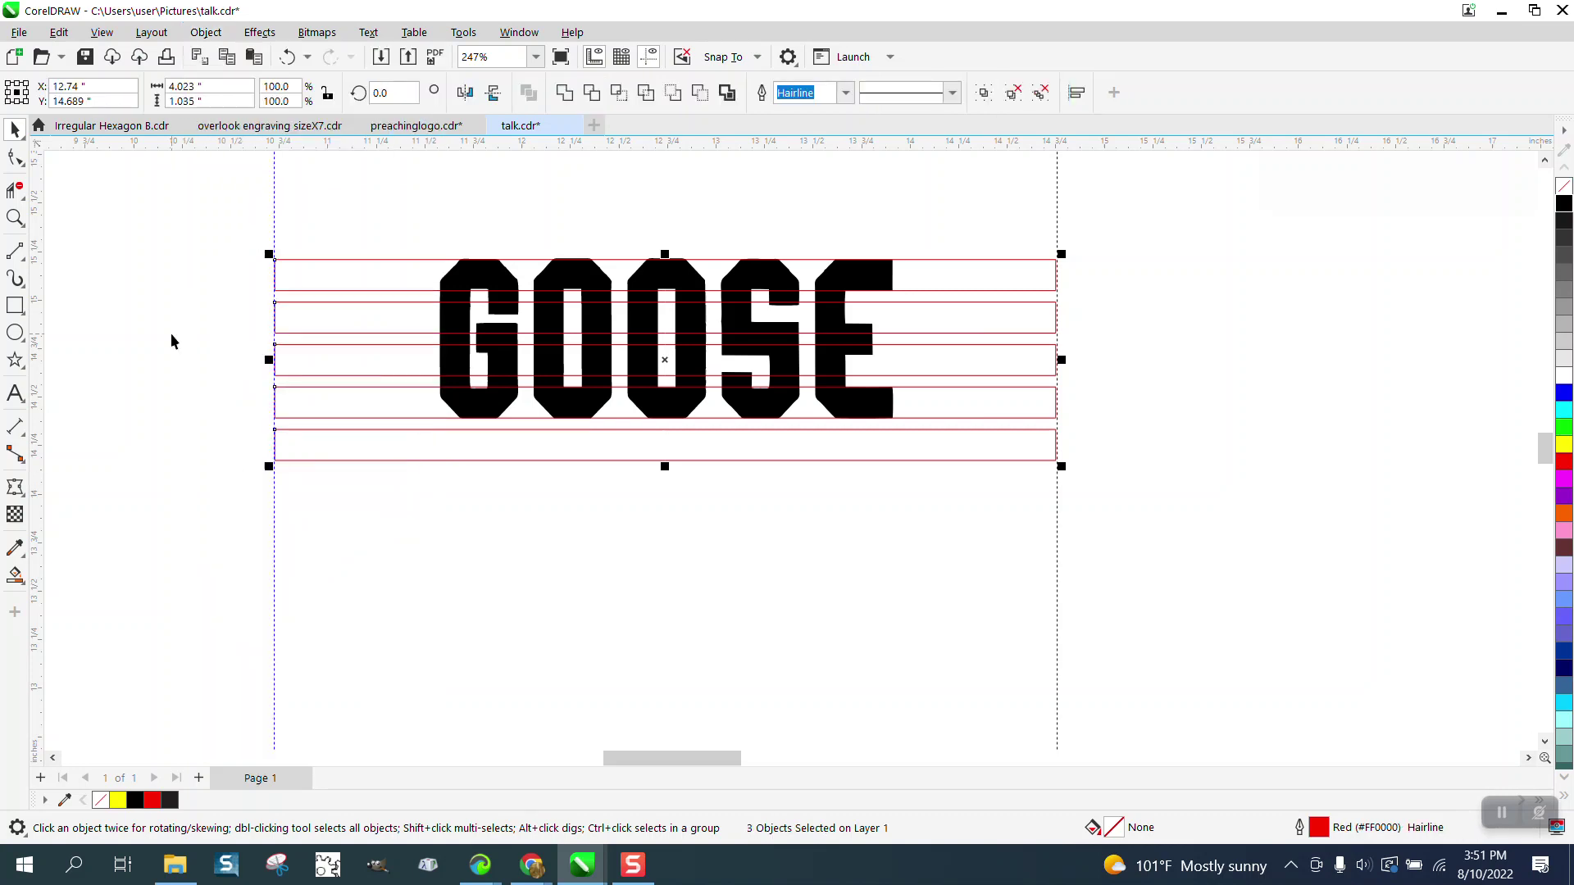
Draw a diagonal line along the slanted outer edge of the original left wing, about 0.53 inch wide and 1.13 inches tall
{"action": "scroll", "coordinate": [288, 334], "scroll_direction": "down", "scroll_amount": 4}
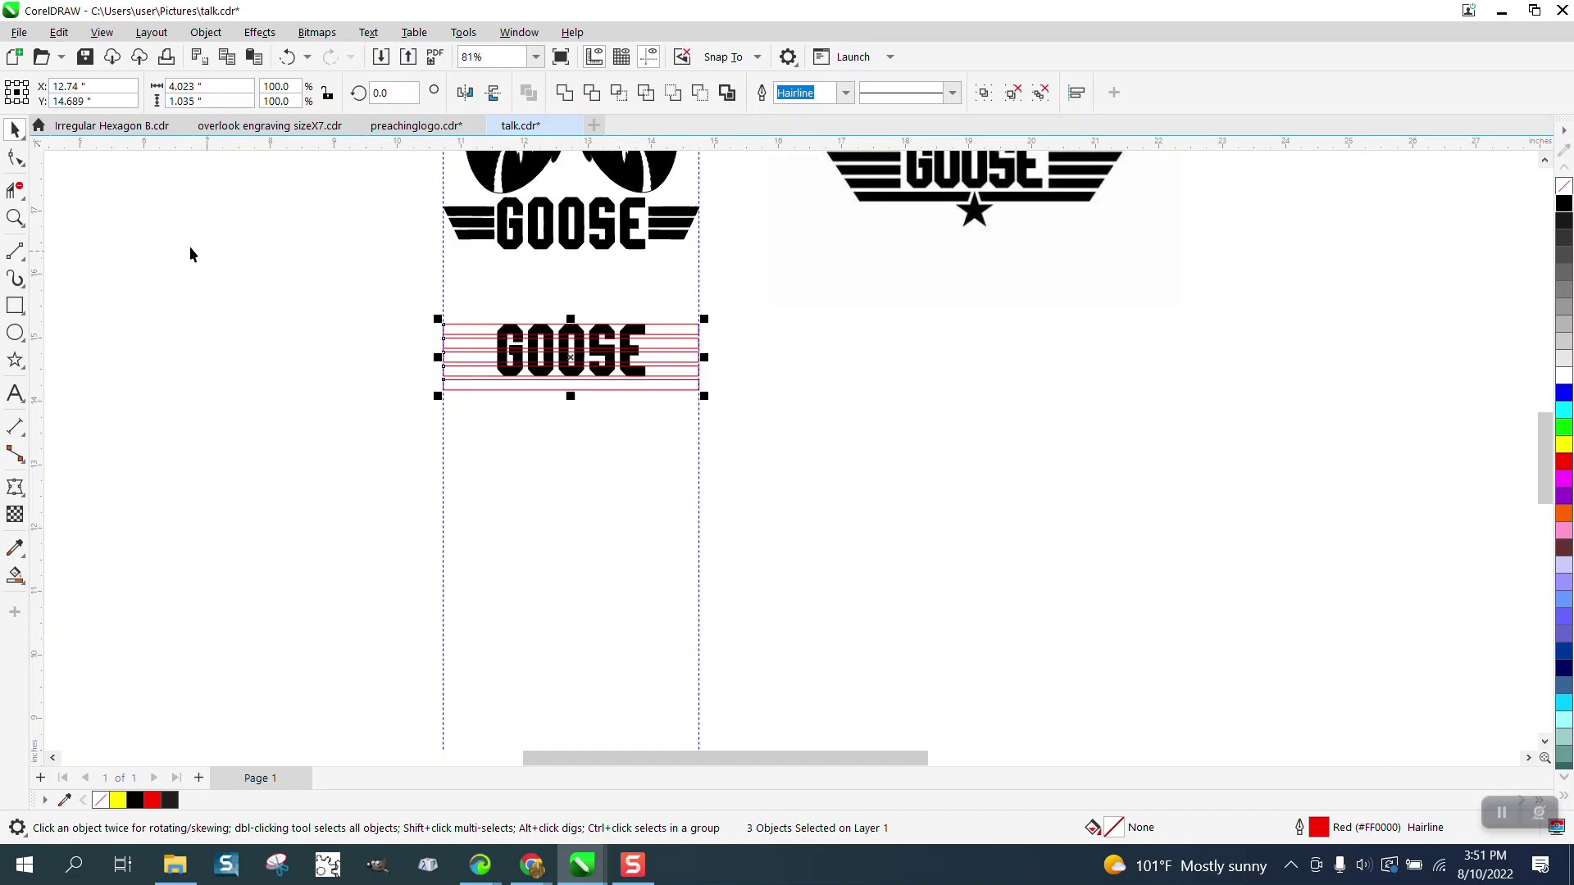
{"action": "key", "text": "z"}
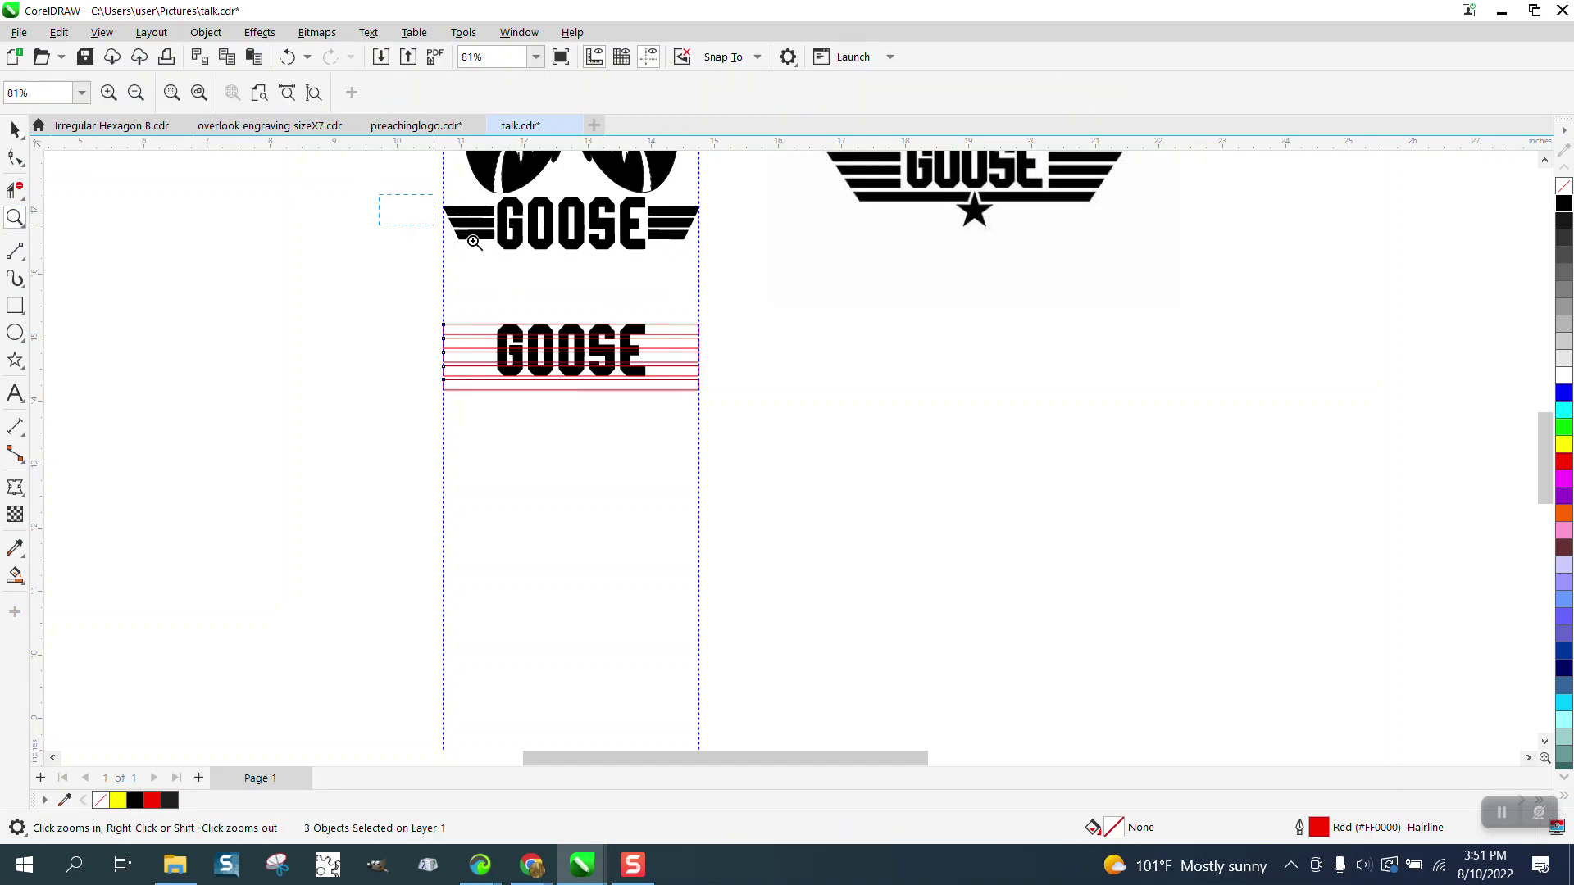
{"action": "left_click", "coordinate": [475, 229]}
{"action": "left_click", "coordinate": [15, 251]}
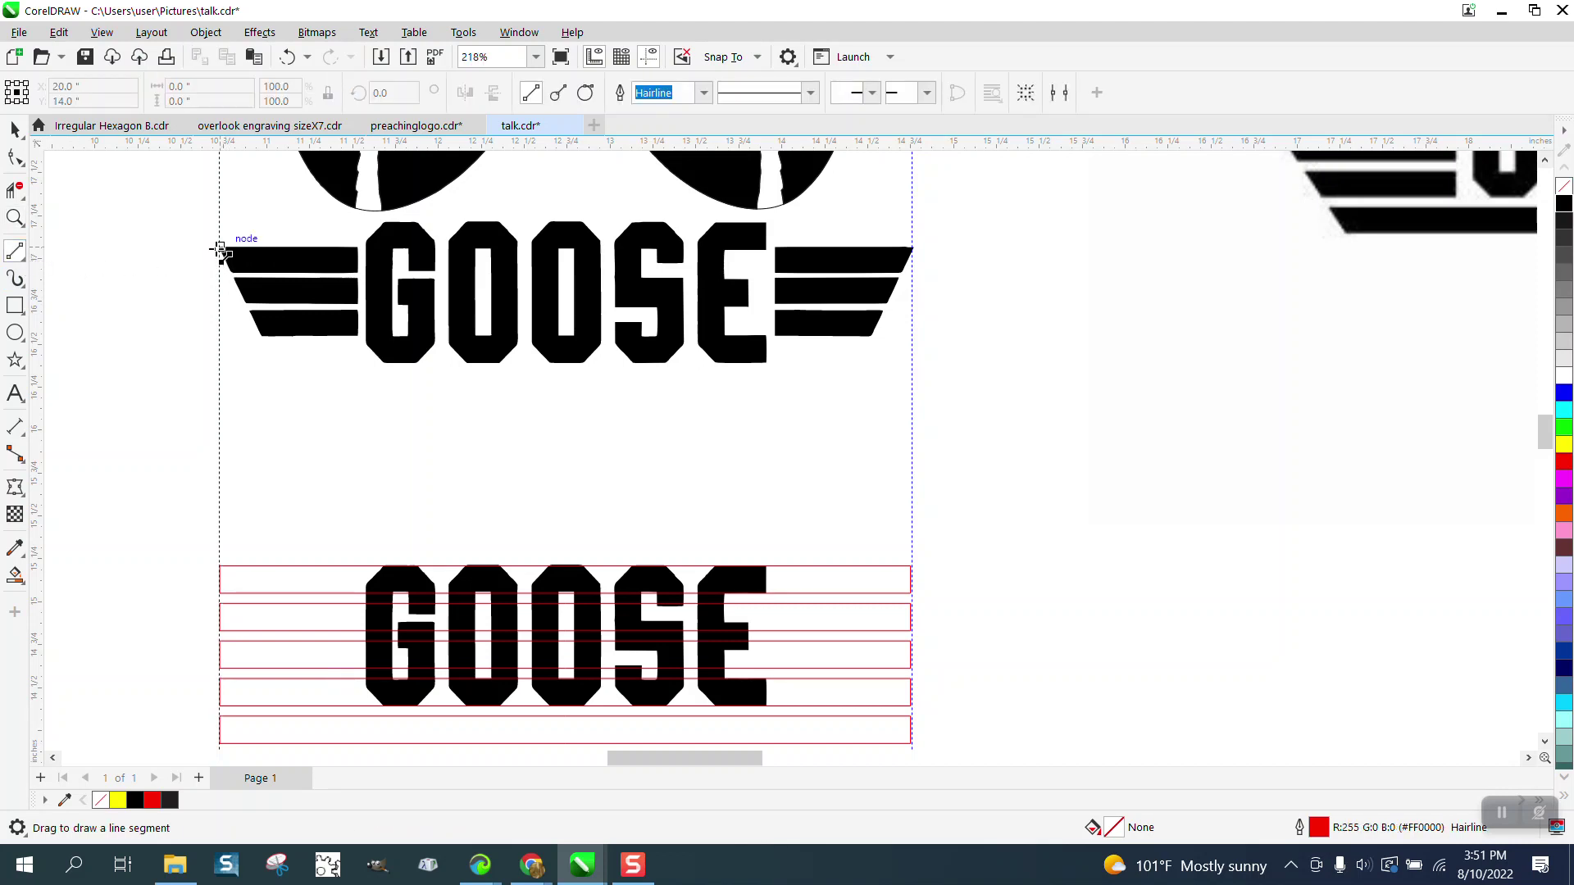
{"action": "left_click_drag", "start_coordinate": [221, 247], "coordinate": [317, 446]}
{"action": "scroll", "coordinate": [235, 355], "scroll_direction": "down", "scroll_amount": 2}
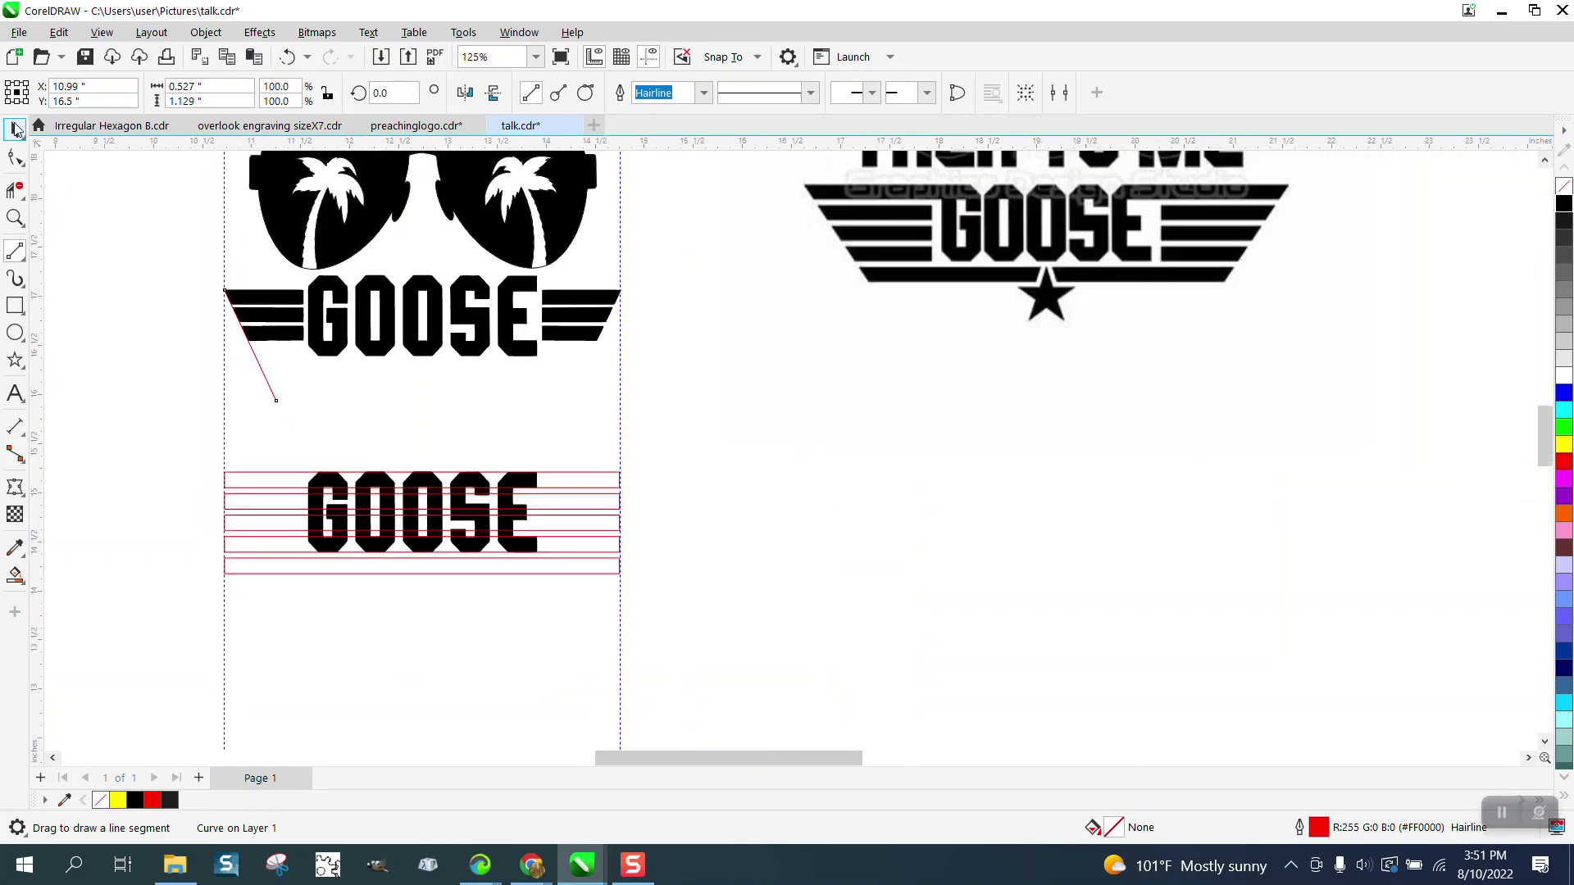
Move the diagonal line onto the upper-left corner of the stacked bars and place a horizontally mirrored copy at their upper-right corner
{"action": "left_click", "coordinate": [15, 129]}
{"action": "mouse_move", "coordinate": [226, 289]}
{"action": "left_mouse_down"}
{"action": "mouse_move", "coordinate": [244, 467]}
{"action": "mouse_move", "coordinate": [228, 465]}
{"action": "left_mouse_up"}
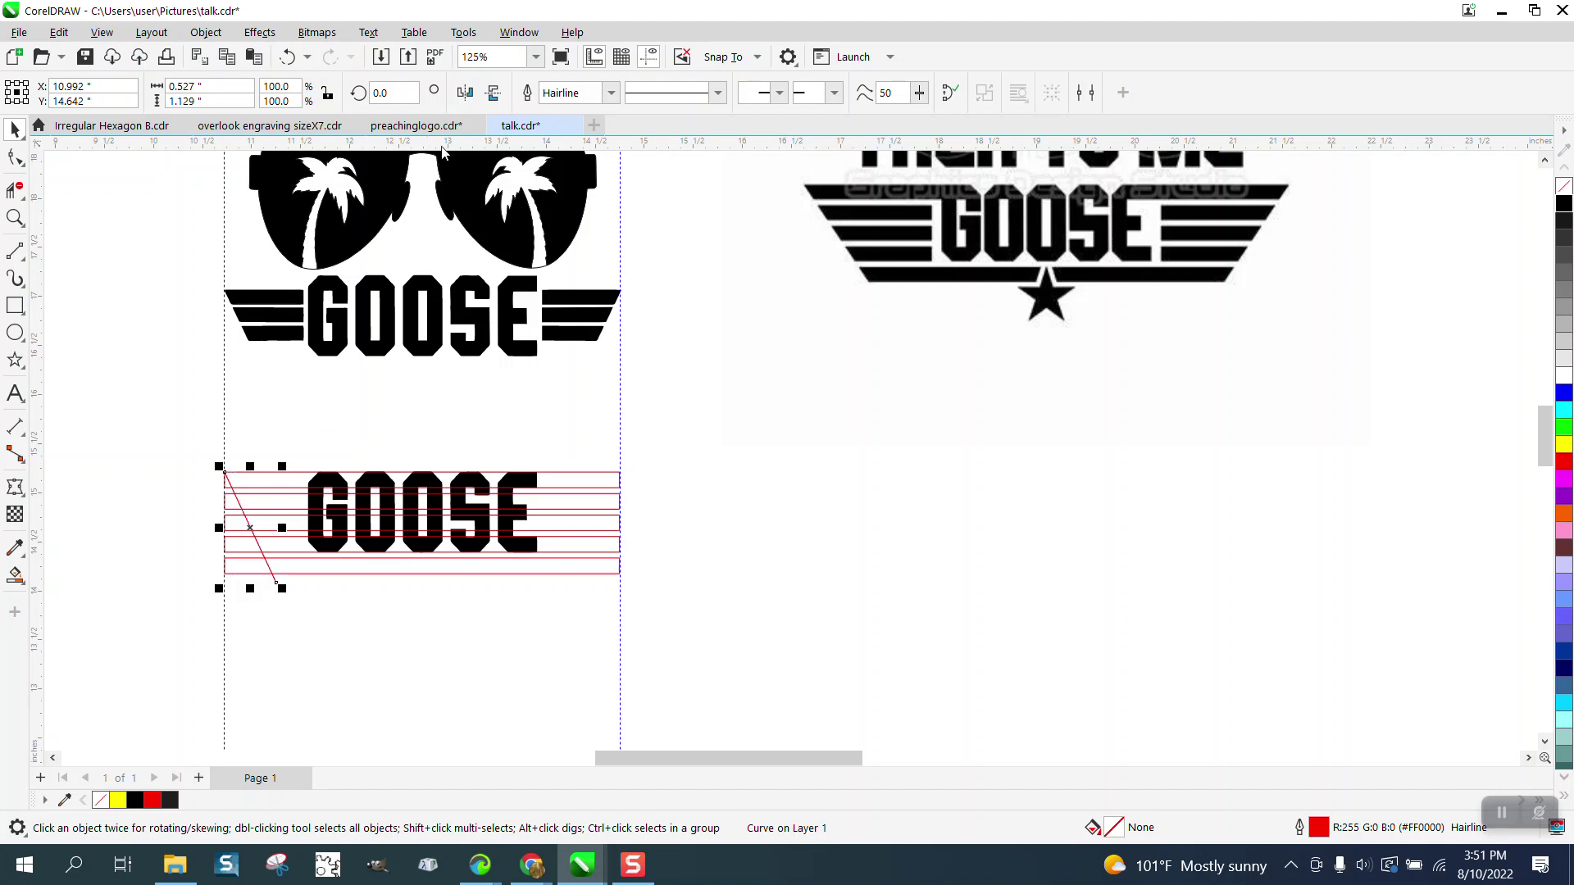
{"action": "left_click", "coordinate": [465, 93]}
{"action": "left_click_drag", "start_coordinate": [277, 474], "coordinate": [620, 482]}
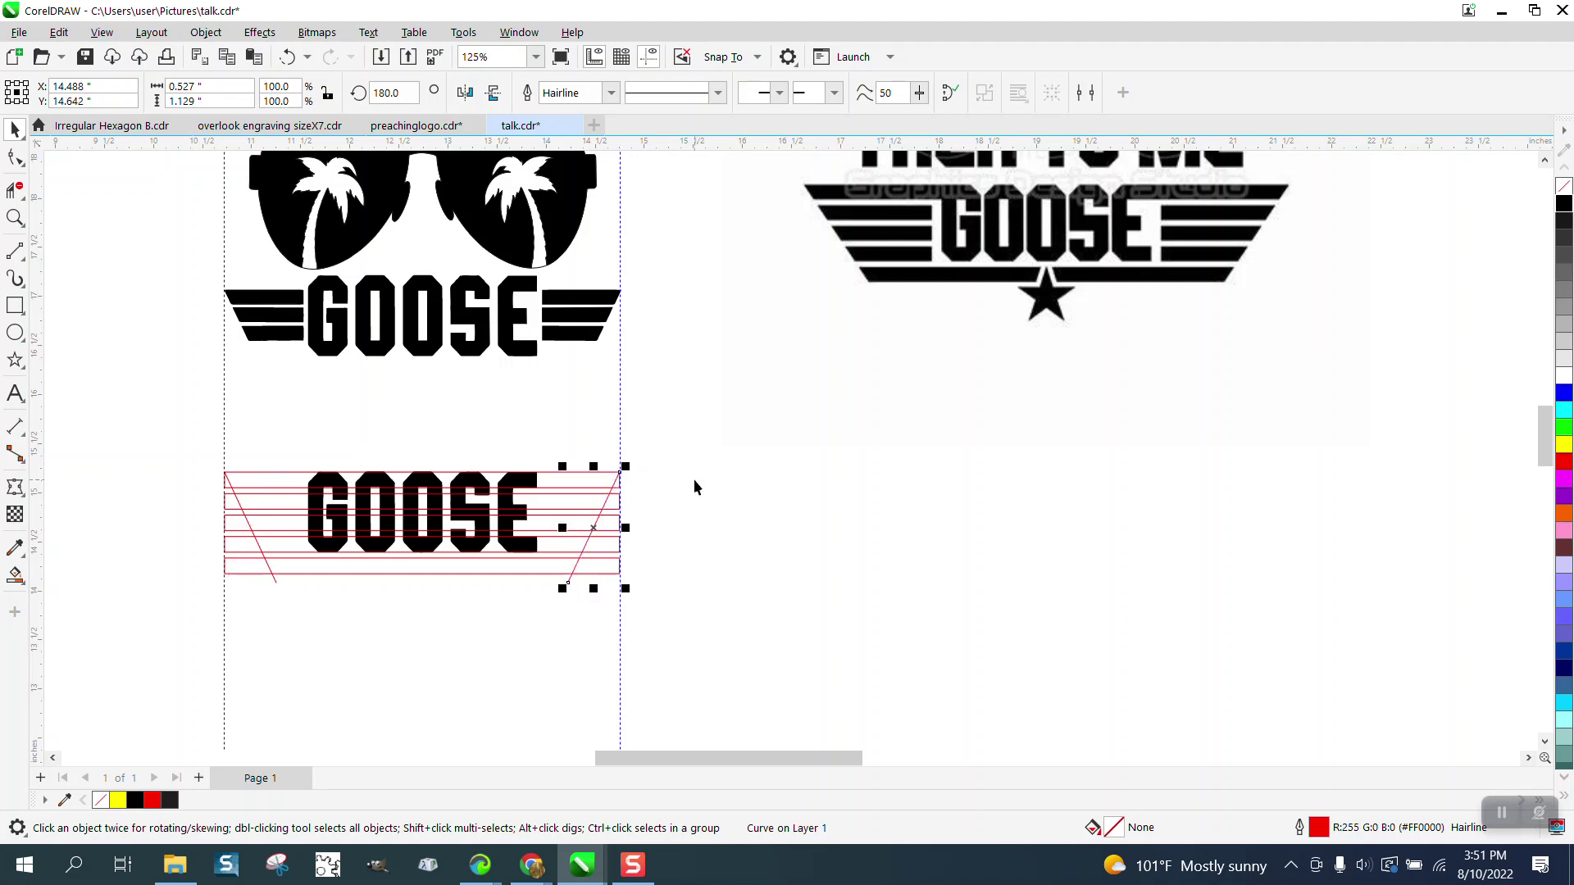
Draw a vertical line about 1.96 inches tall and move it onto the left edge of the G in the copied GOOSE
{"action": "scroll", "coordinate": [688, 484], "scroll_direction": "down", "scroll_amount": 1}
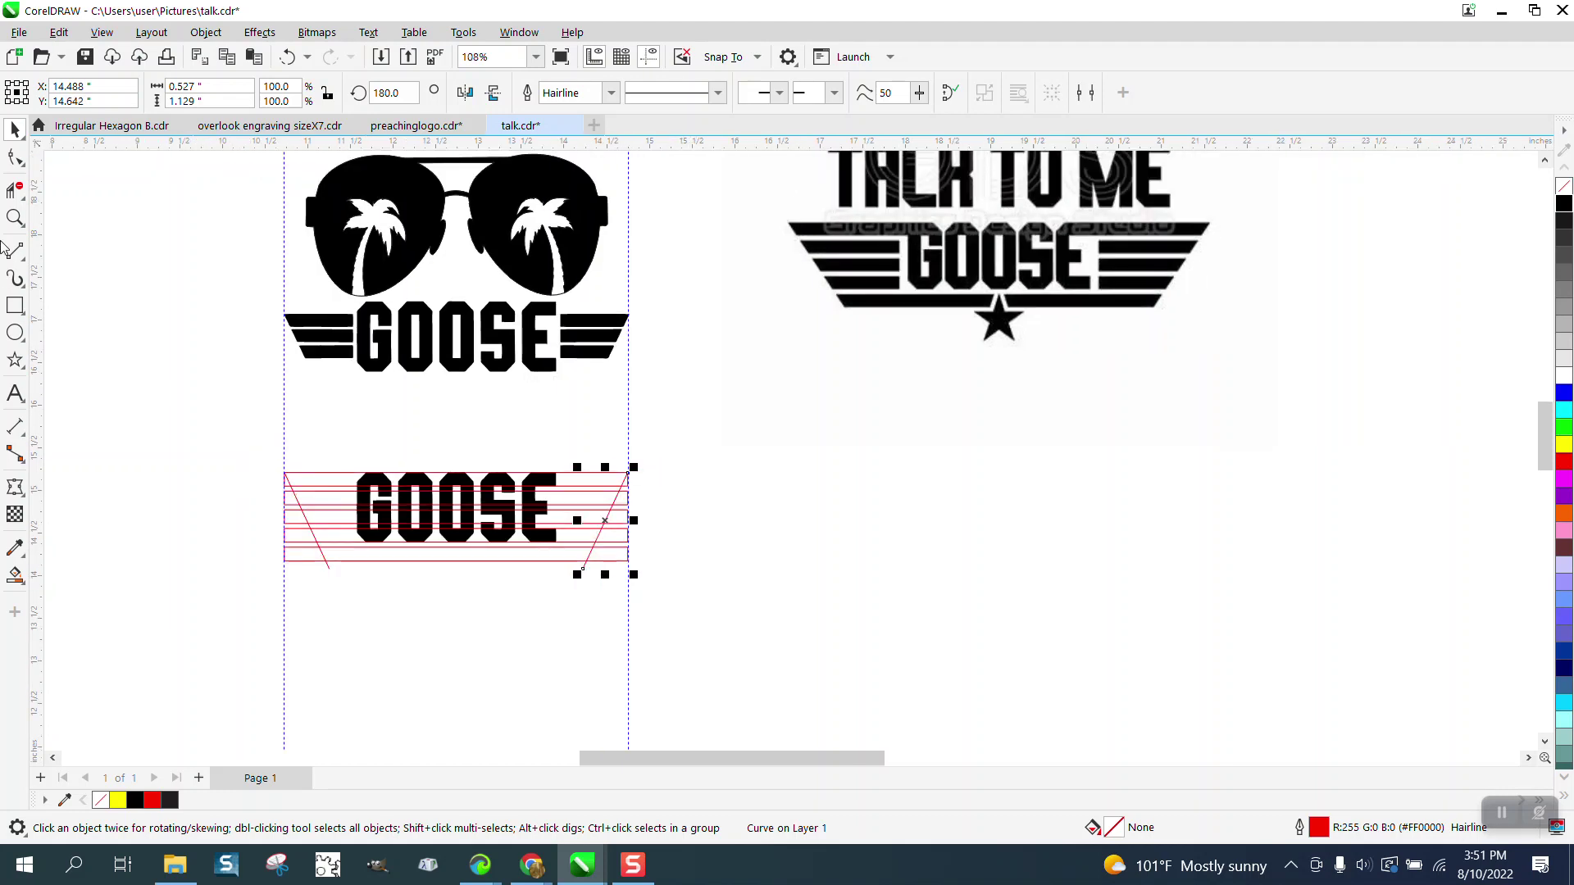
{"action": "left_click", "coordinate": [15, 218]}
{"action": "left_click_drag", "start_coordinate": [254, 432], "coordinate": [811, 583]}
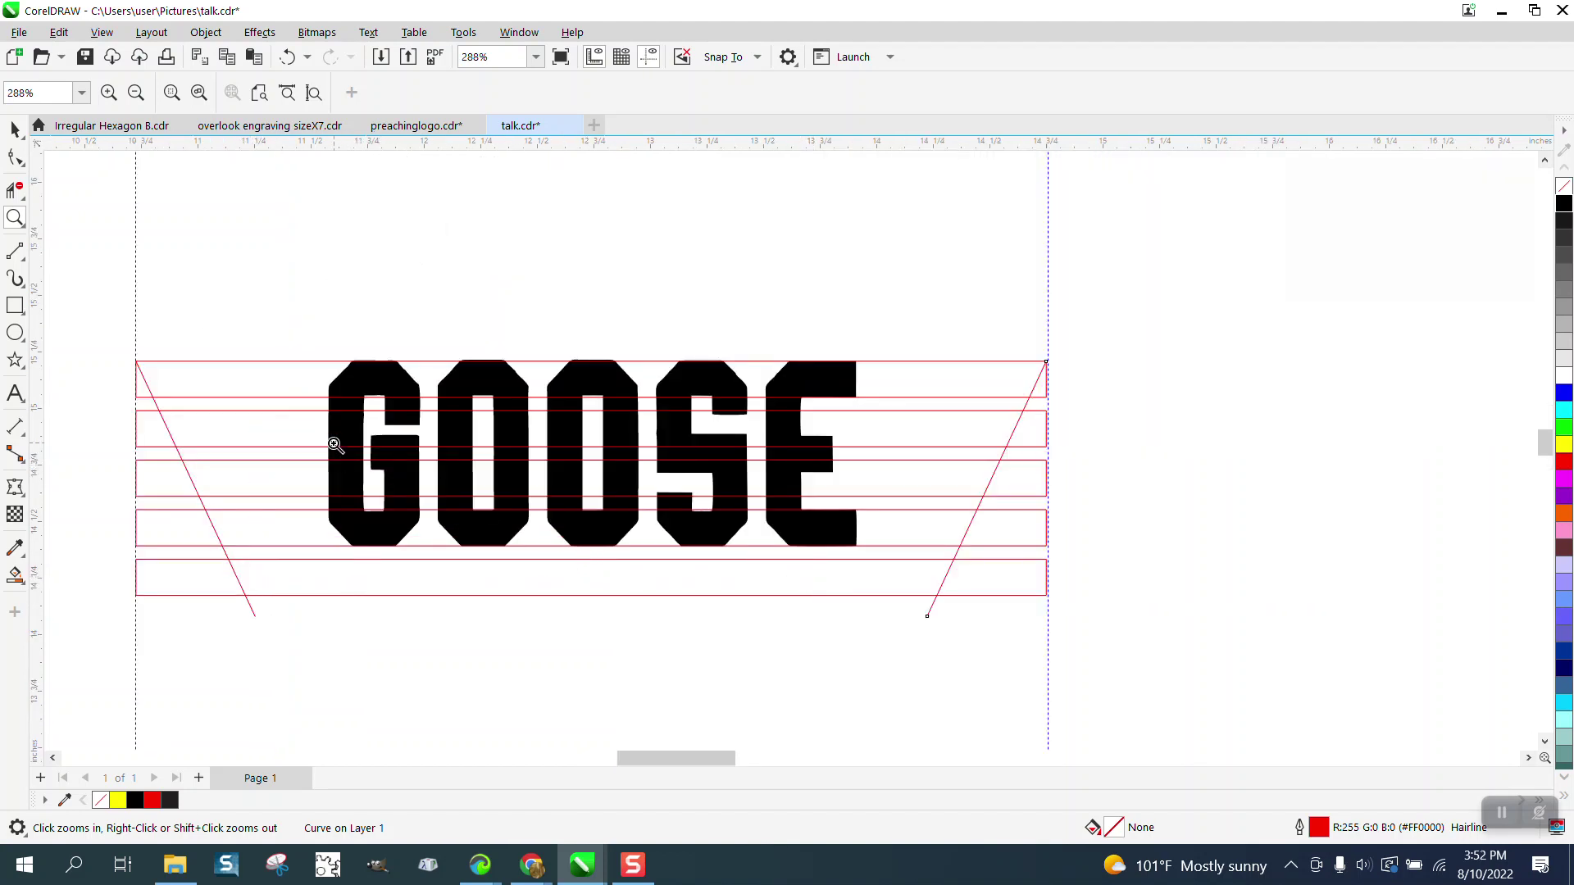
{"action": "right_click", "coordinate": [333, 475]}
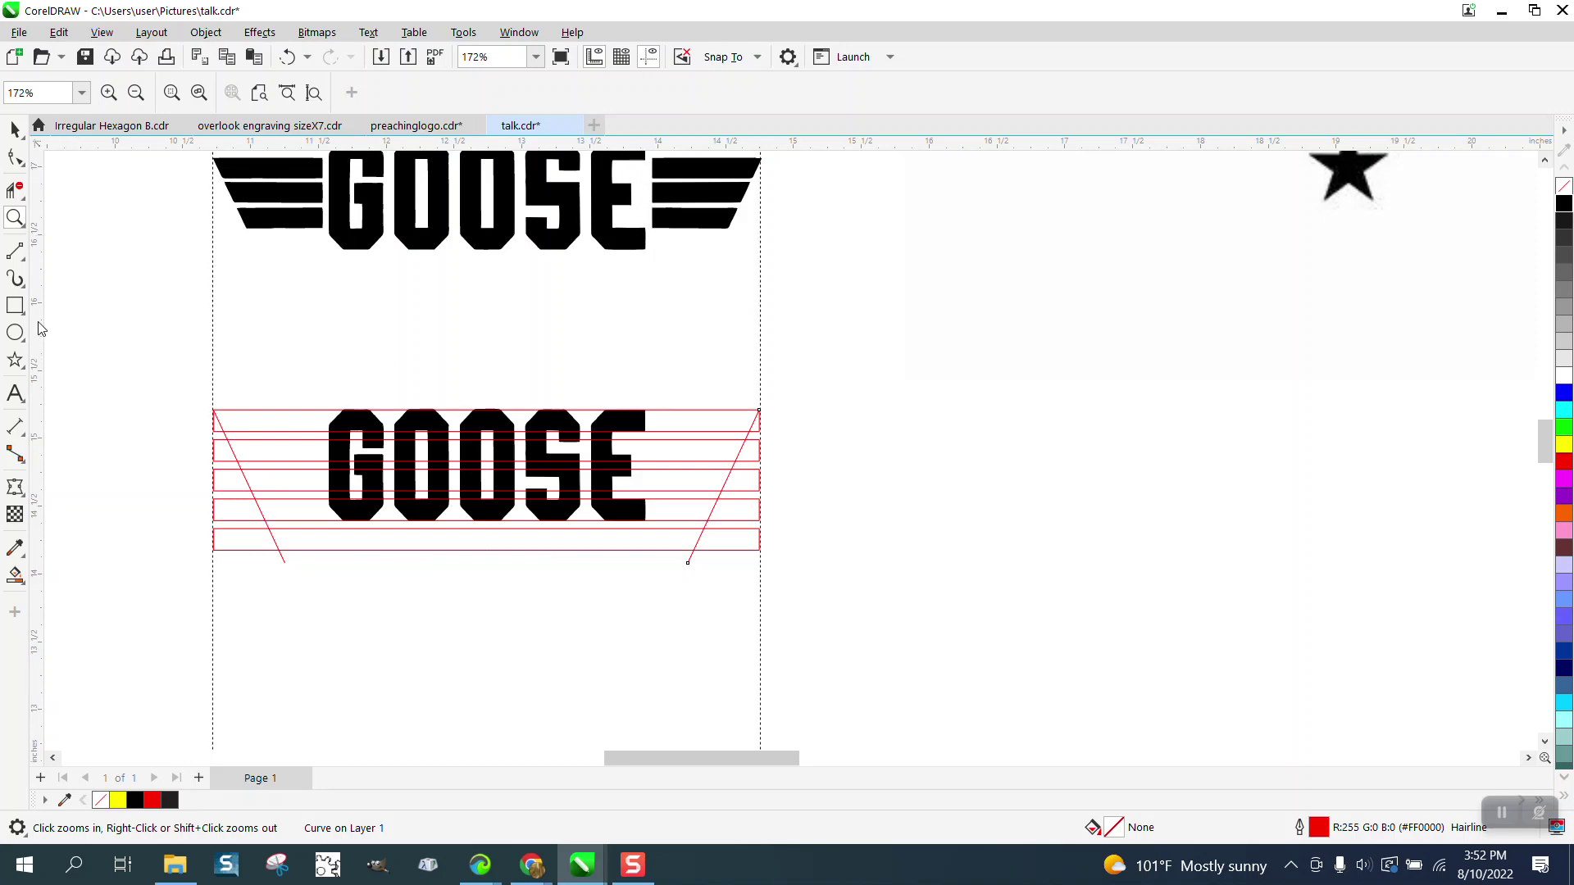
{"action": "left_click", "coordinate": [15, 251]}
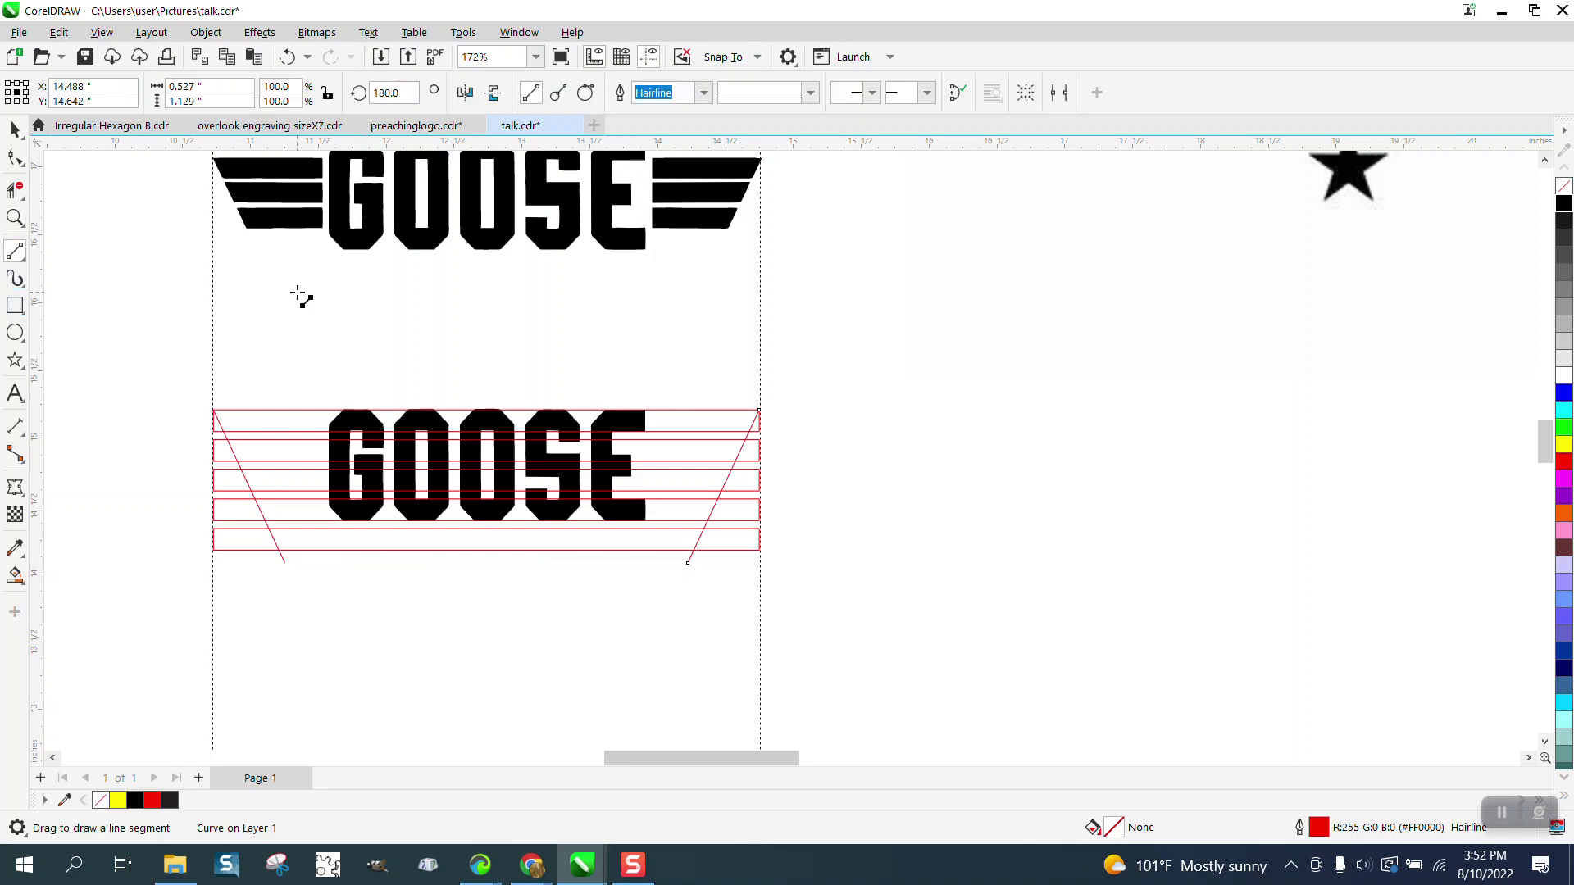
{"action": "left_click_drag", "start_coordinate": [138, 286], "coordinate": [138, 563]}
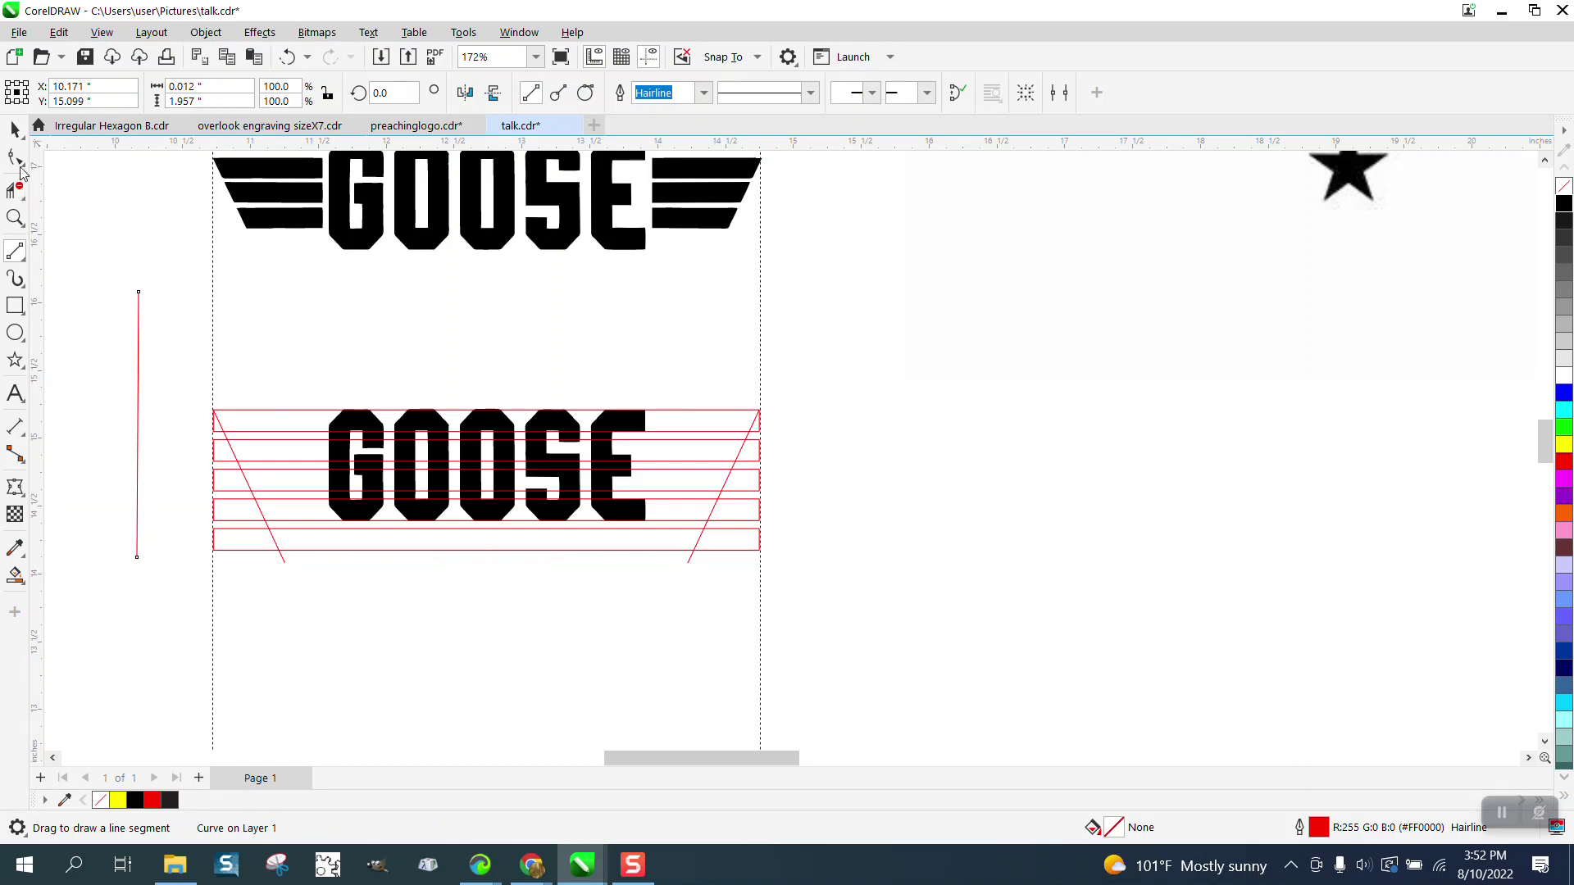
{"action": "key", "text": "space"}
{"action": "left_click_drag", "start_coordinate": [137, 424], "coordinate": [328, 465]}
Try shifting the vertical line left of the G with a 0.265-inch nudge distance, and move it back
{"action": "left_click", "coordinate": [389, 363]}
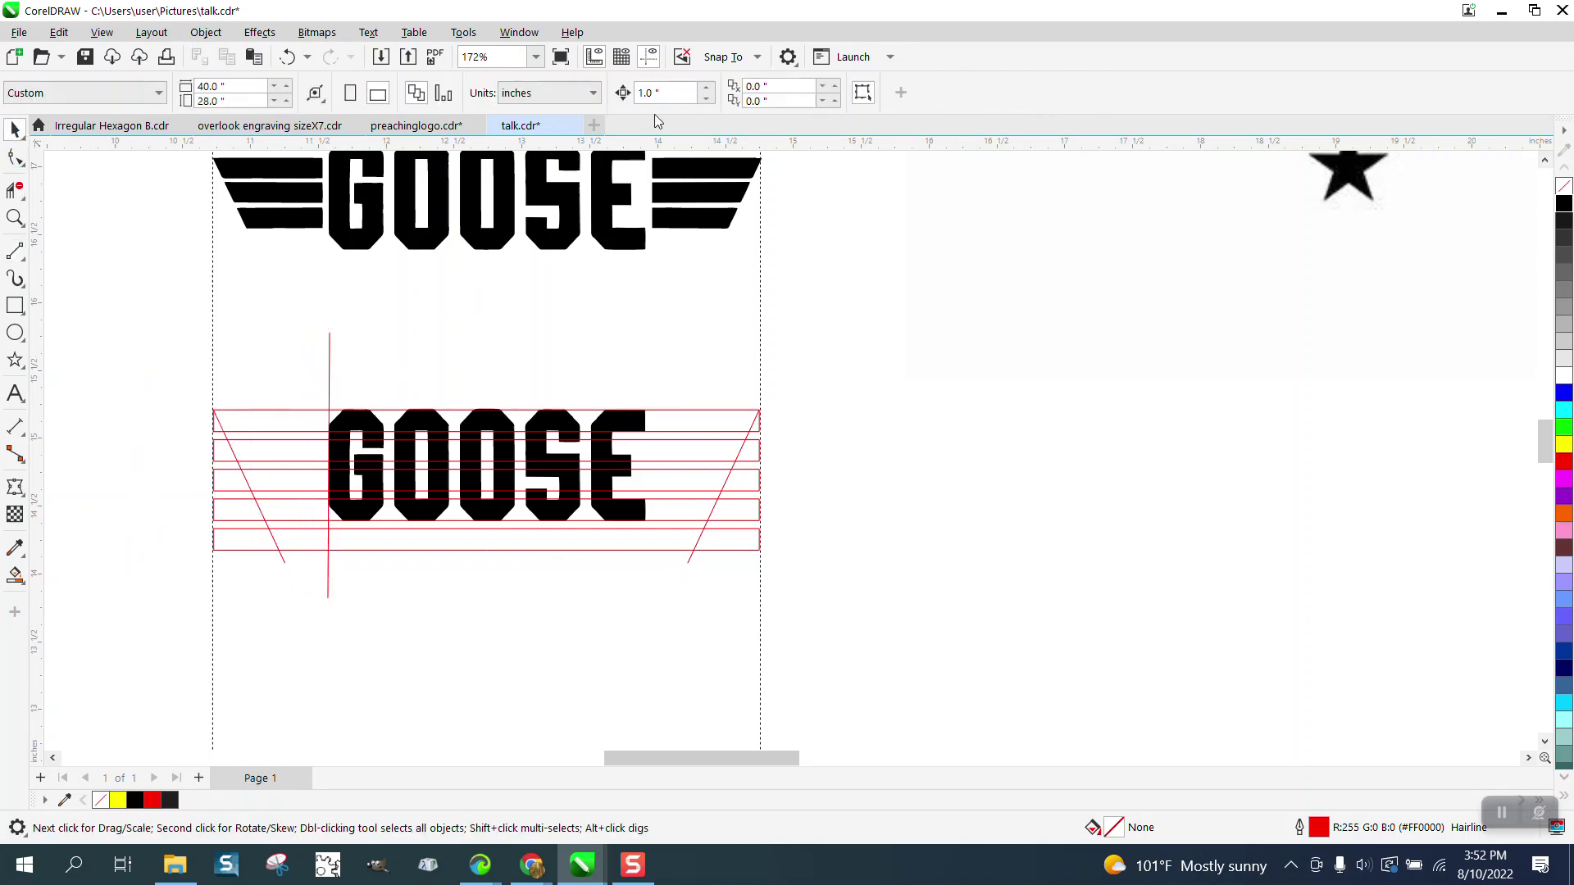
{"action": "left_click", "coordinate": [660, 93]}
{"action": "left_click", "coordinate": [330, 373]}
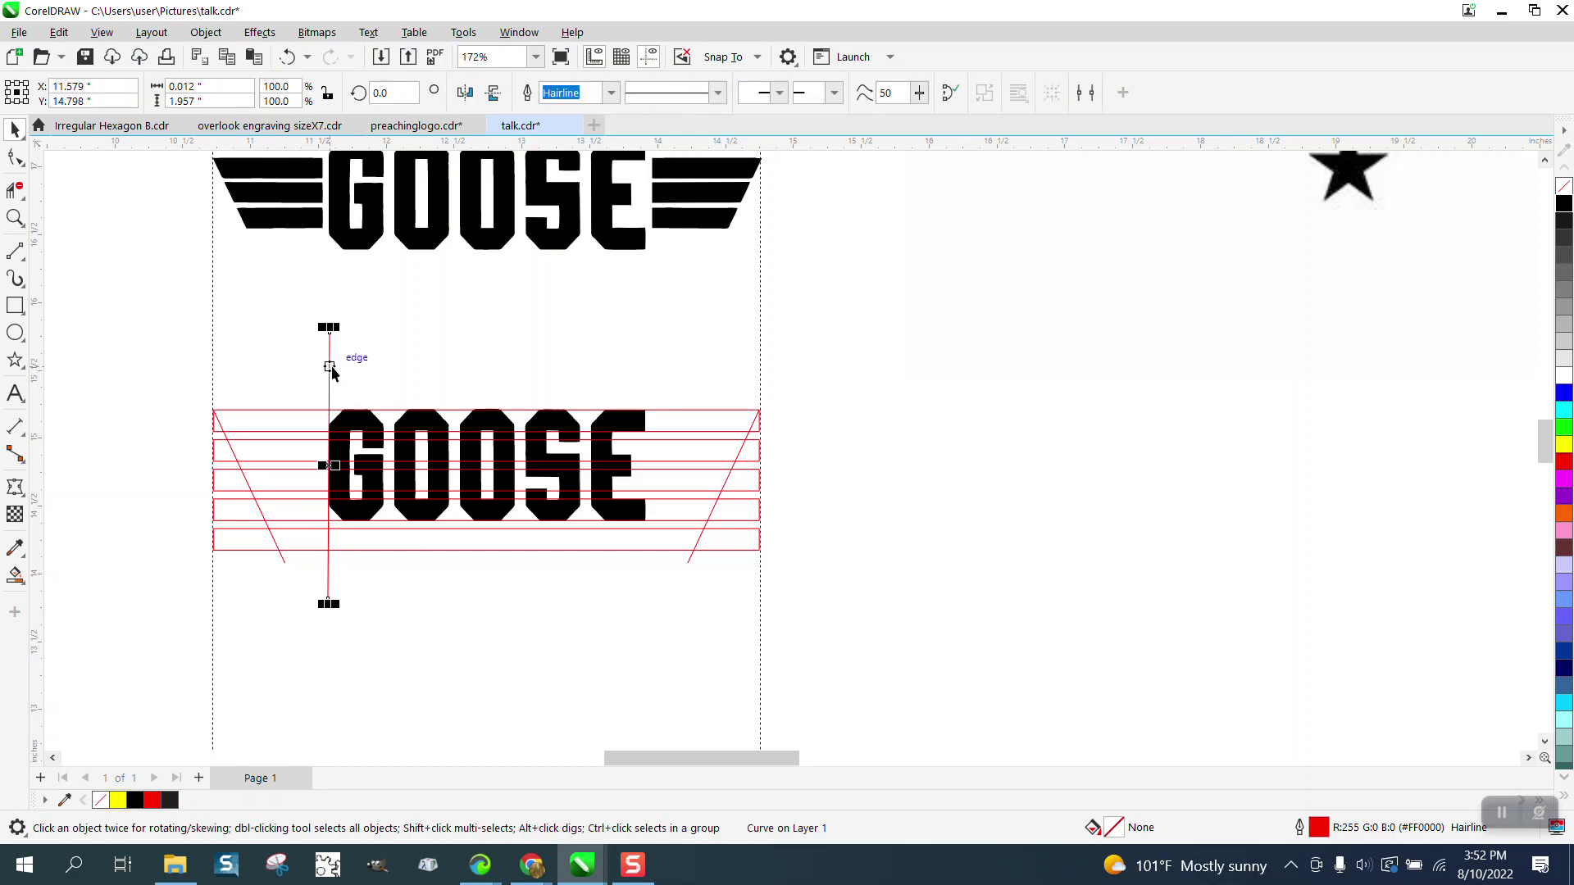
{"action": "key", "text": "Left"}
{"action": "key", "text": "Left"}
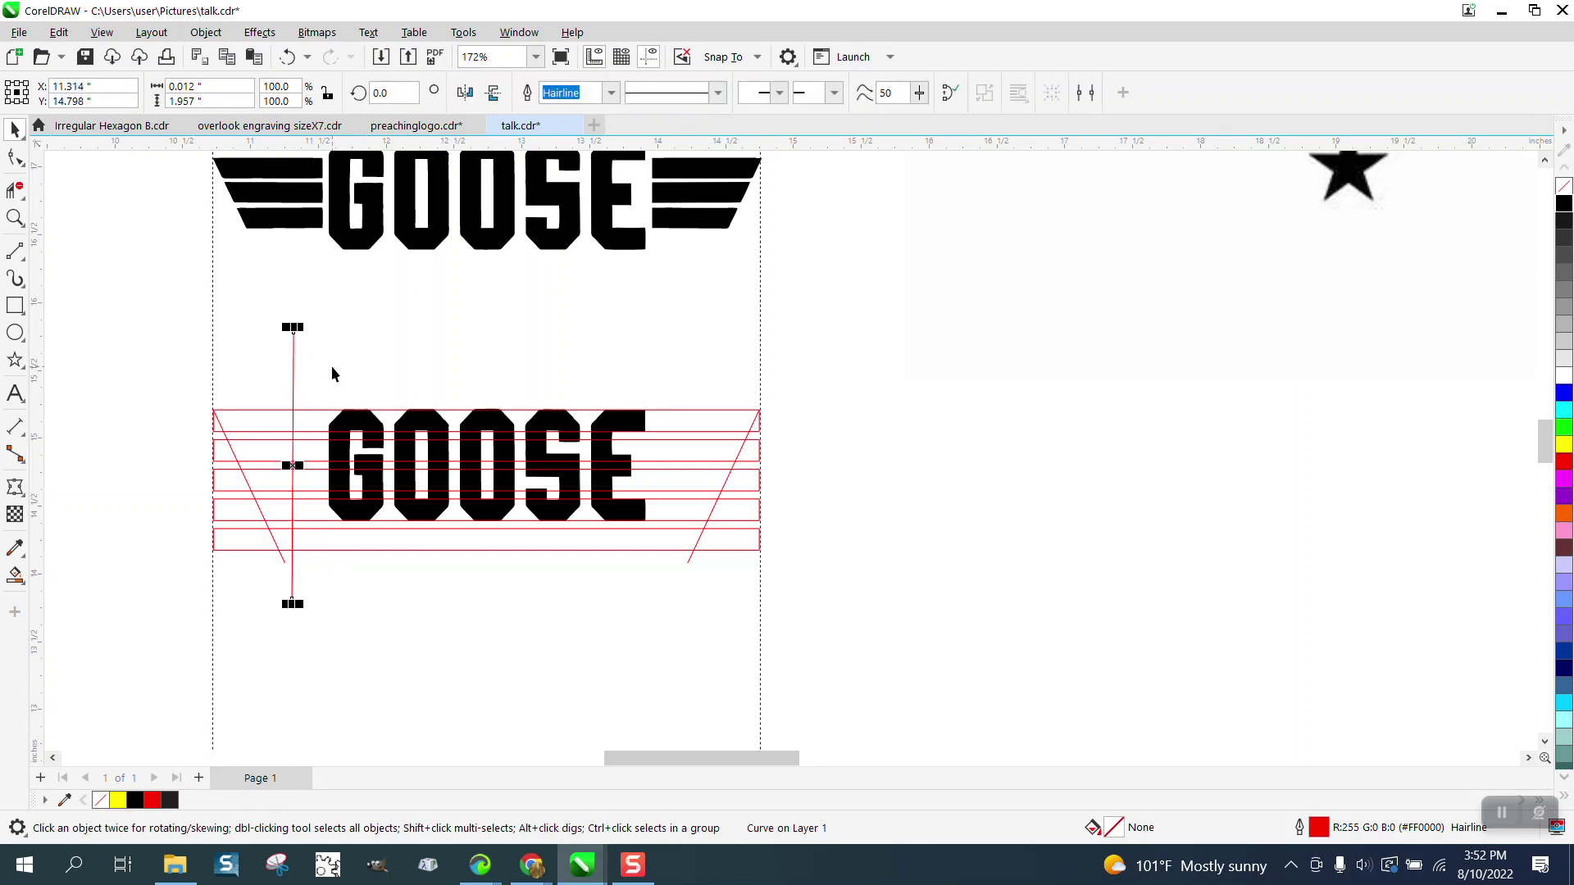
{"action": "key", "text": "Right"}
{"action": "key", "text": "Right"}
Try offsetting the vertical line left of the G with a nudge distance of 0.1 inch, and return it
{"action": "left_click", "coordinate": [469, 312]}
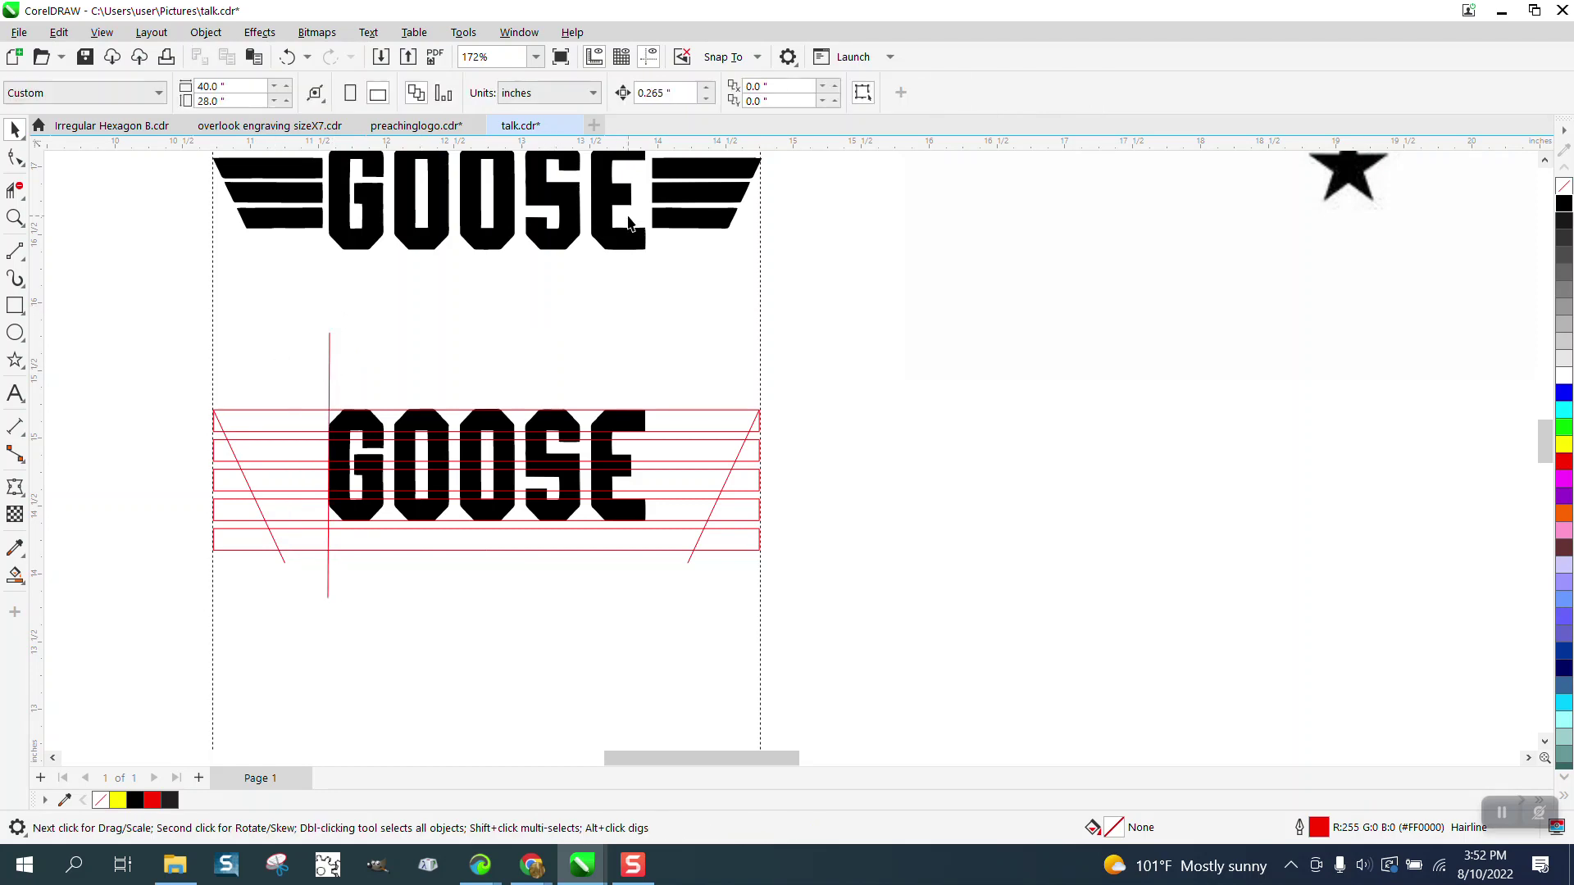
{"action": "left_click_drag", "start_coordinate": [692, 93], "coordinate": [614, 93]}
{"action": "type", "text": ".1"}
{"action": "left_click", "coordinate": [330, 379]}
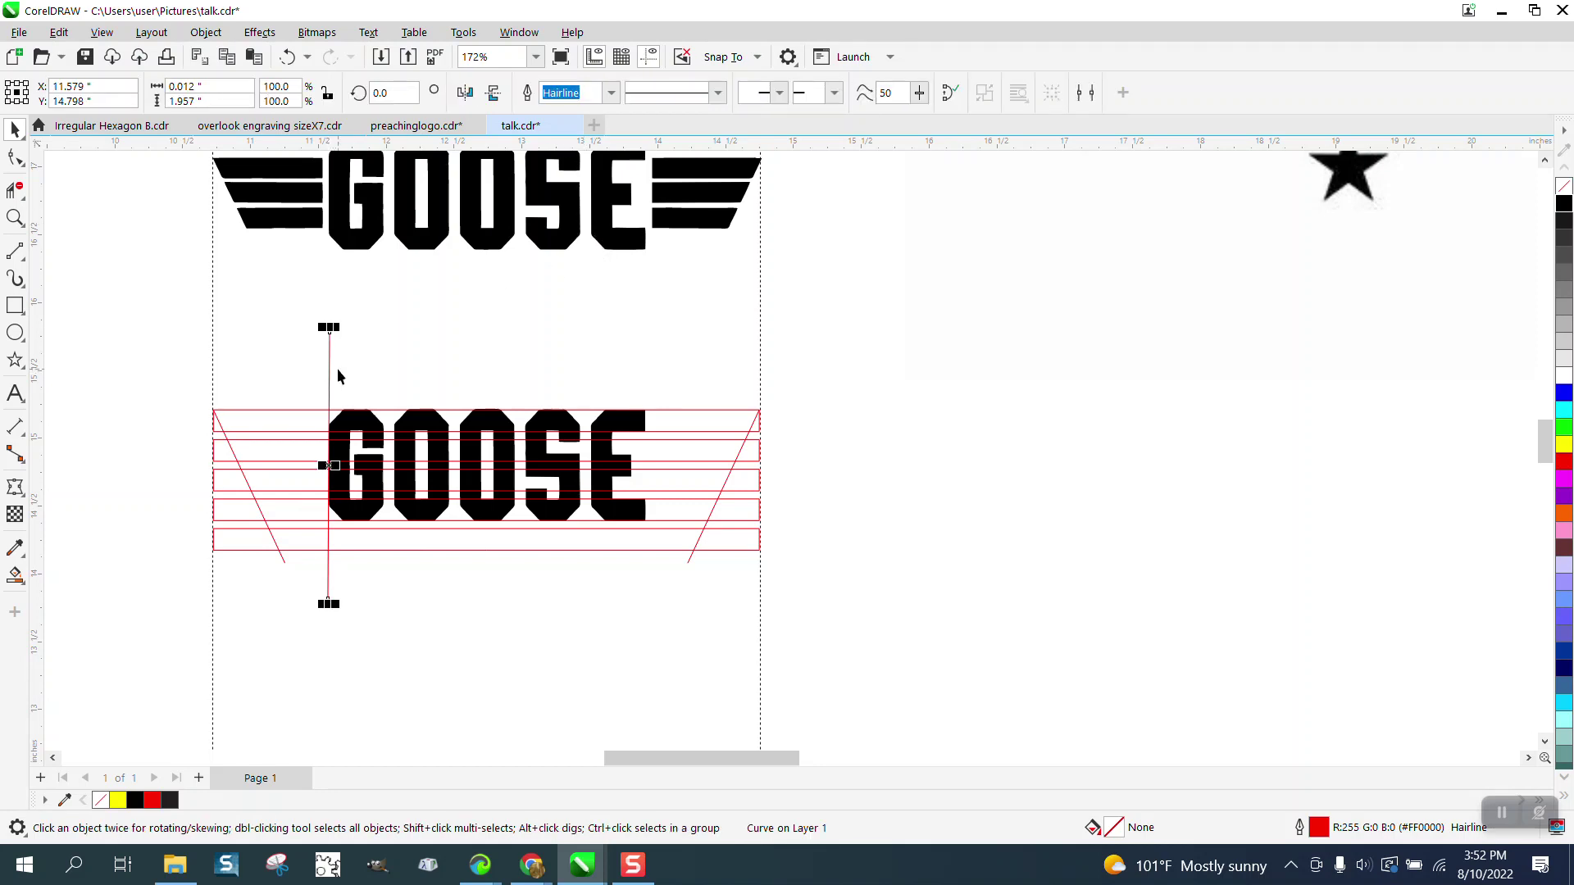
{"action": "key", "text": "Left"}
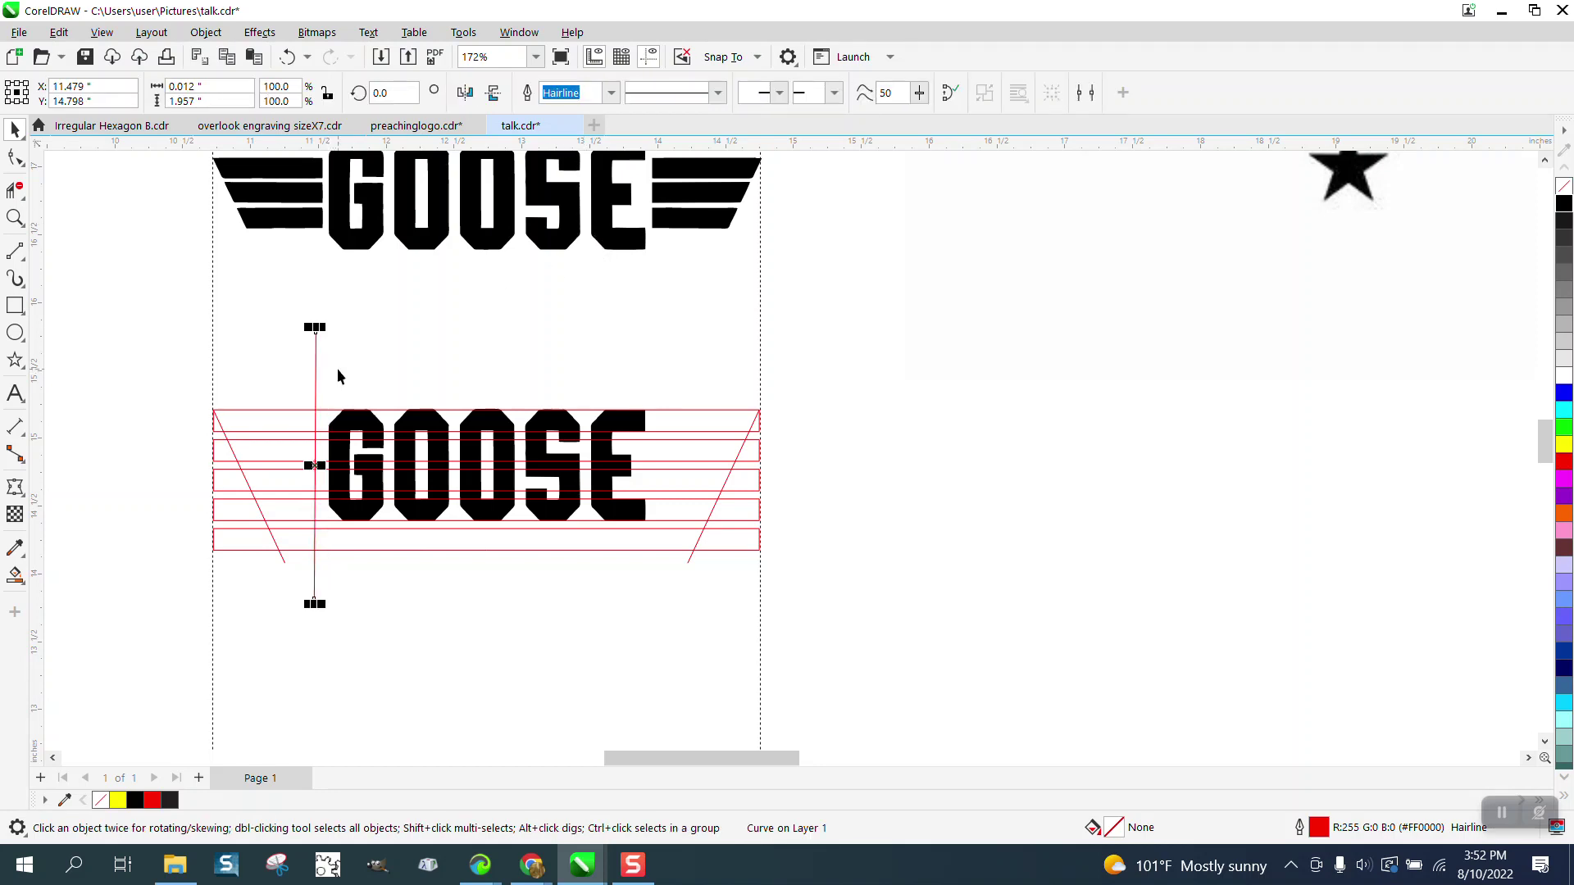
{"action": "key", "text": "Right"}
Set the nudge distance to 0.05 inch and shift the vertical line left of the G by that amount
{"action": "left_click", "coordinate": [951, 366]}
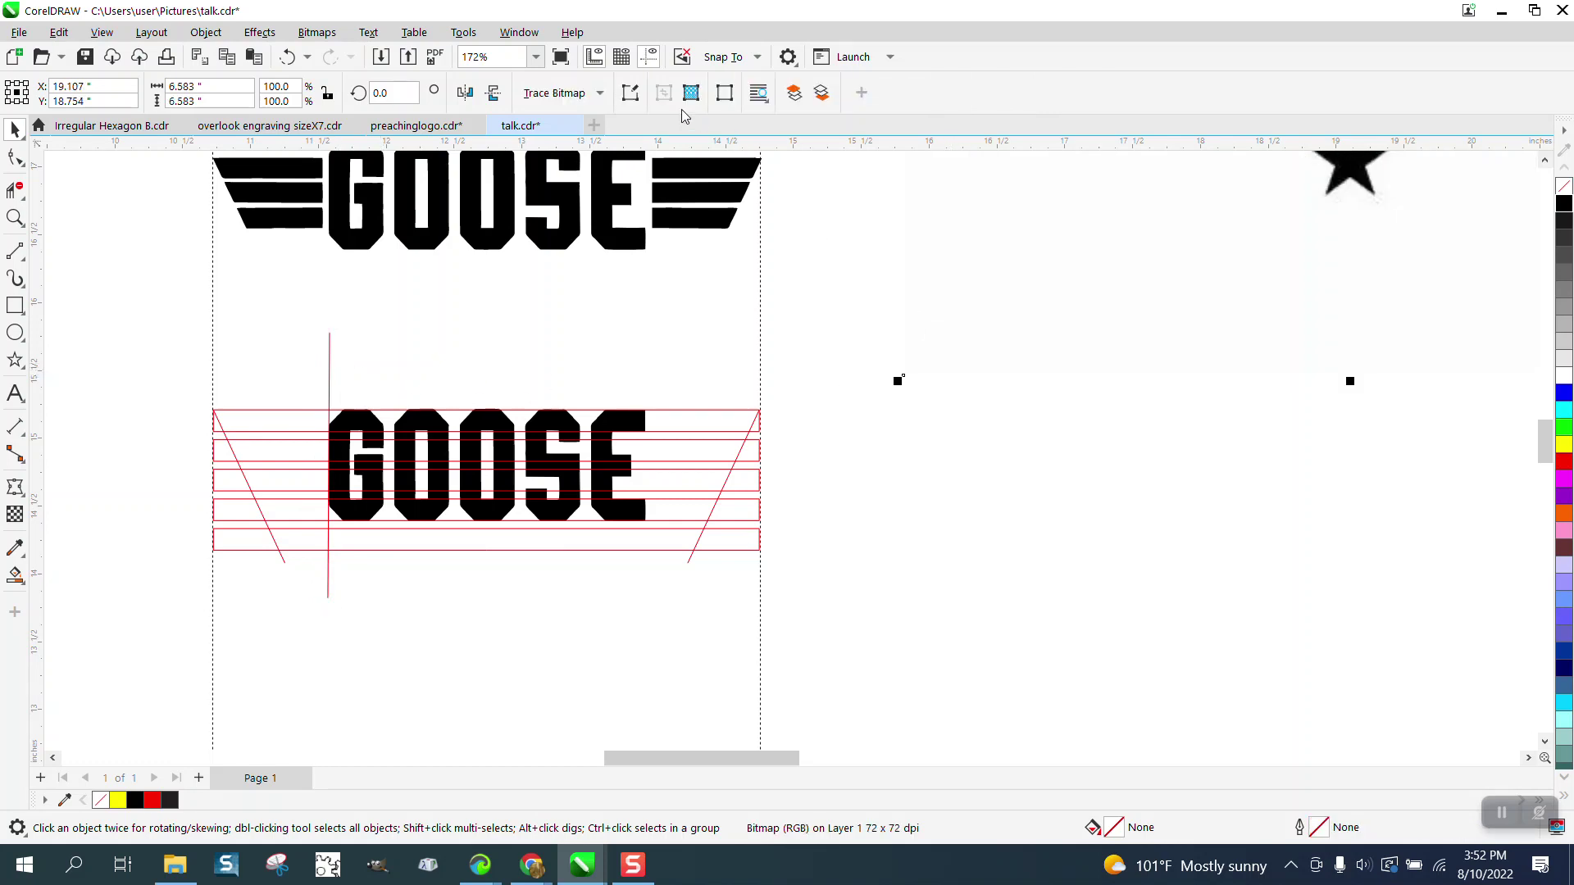
{"action": "left_click", "coordinate": [726, 293]}
{"action": "double_click", "coordinate": [656, 92]}
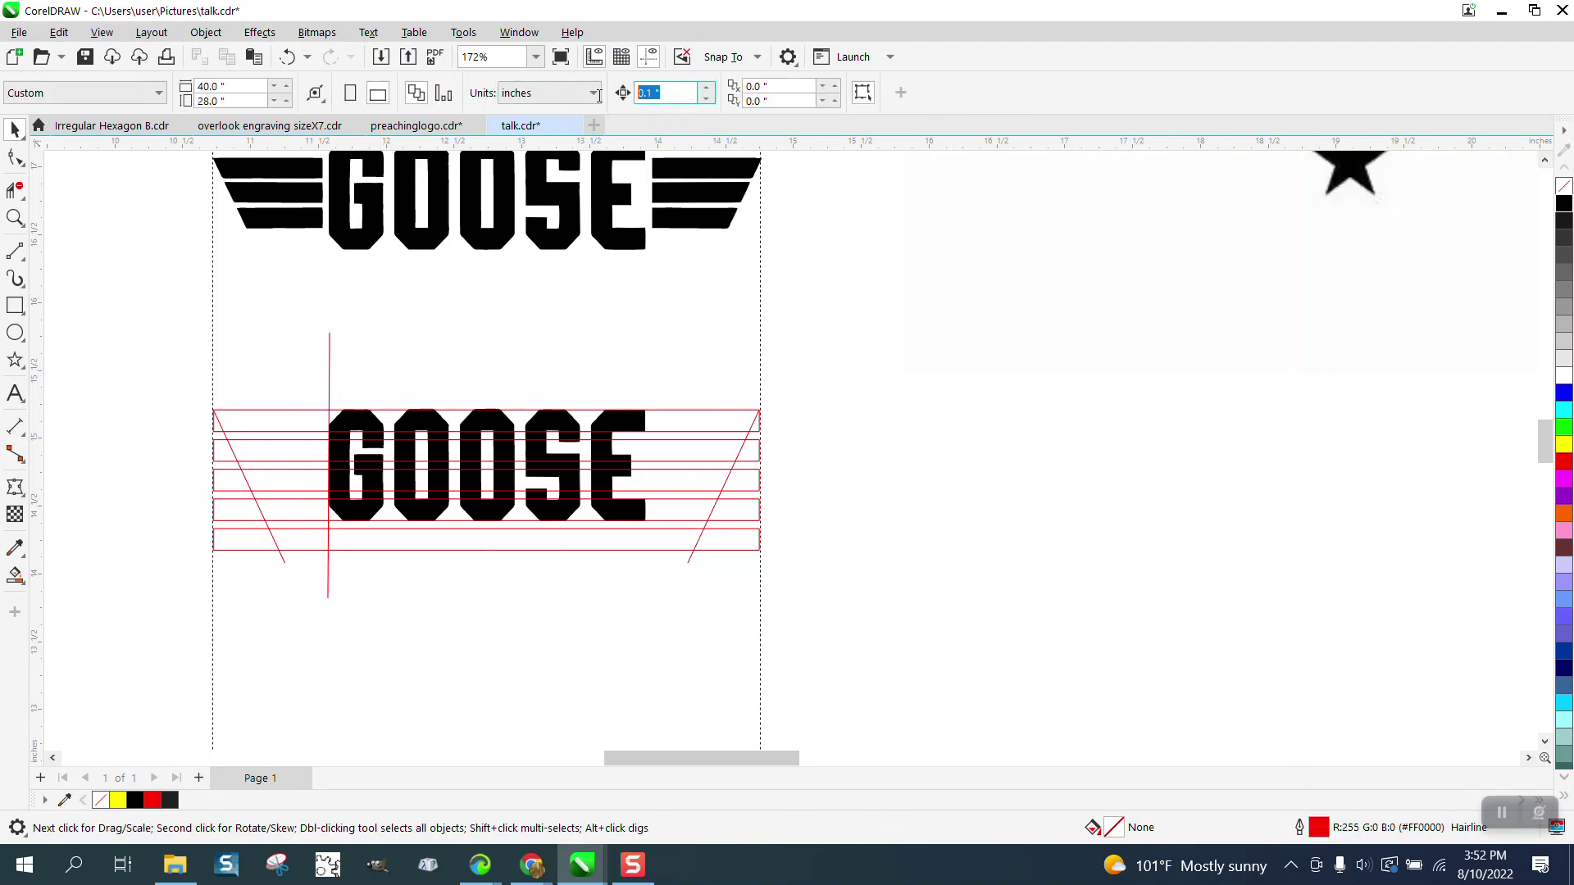
{"action": "key", "text": "BackSpace"}
{"action": "left_click", "coordinate": [330, 394]}
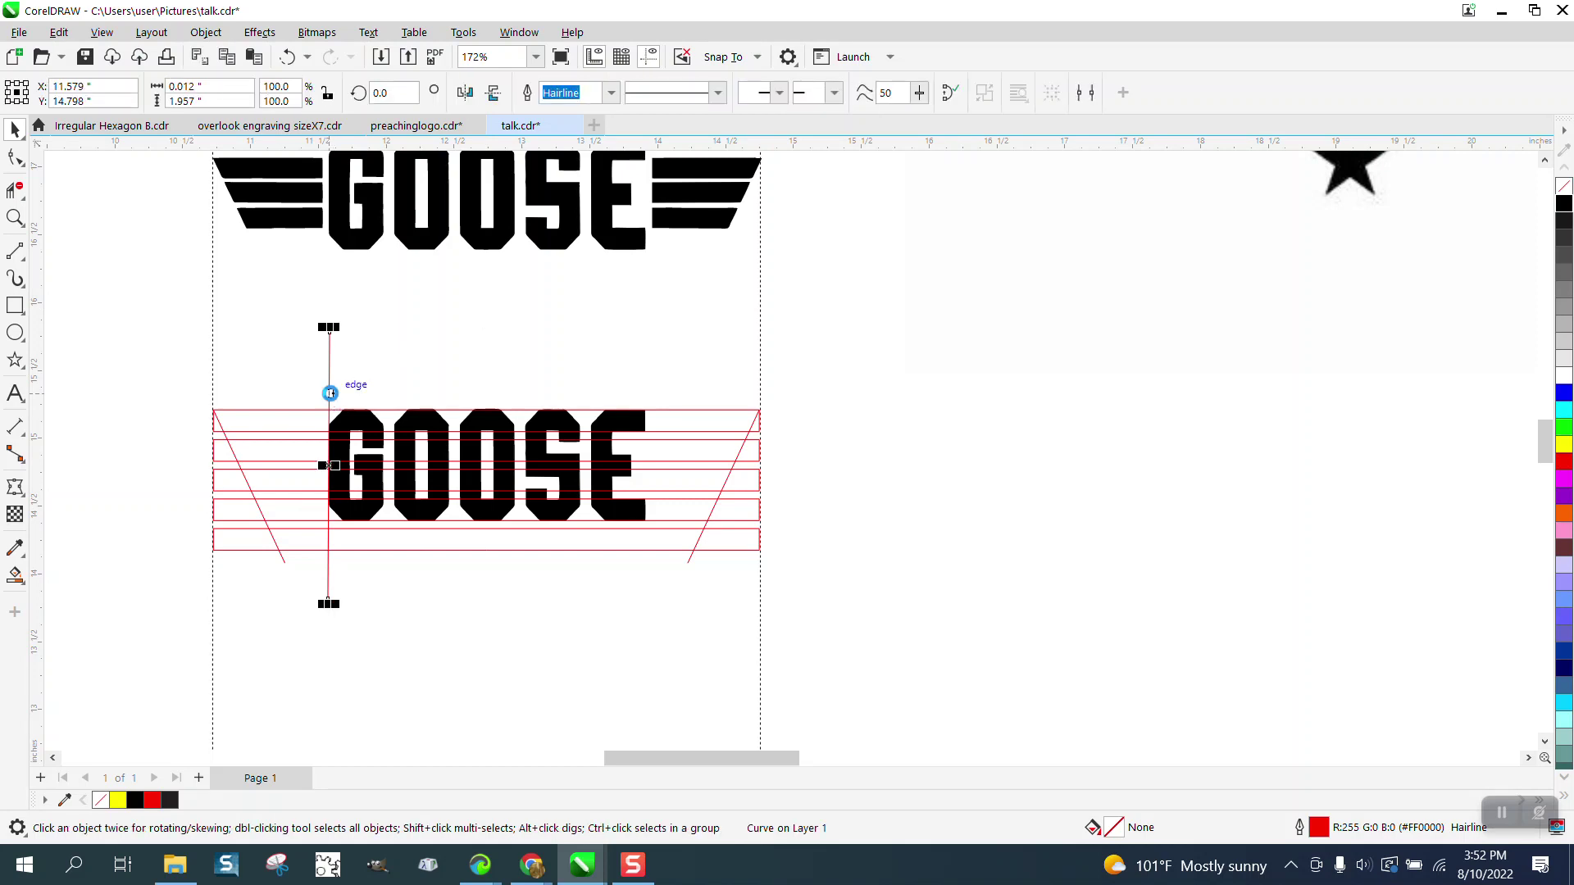
{"action": "key", "text": "Left"}
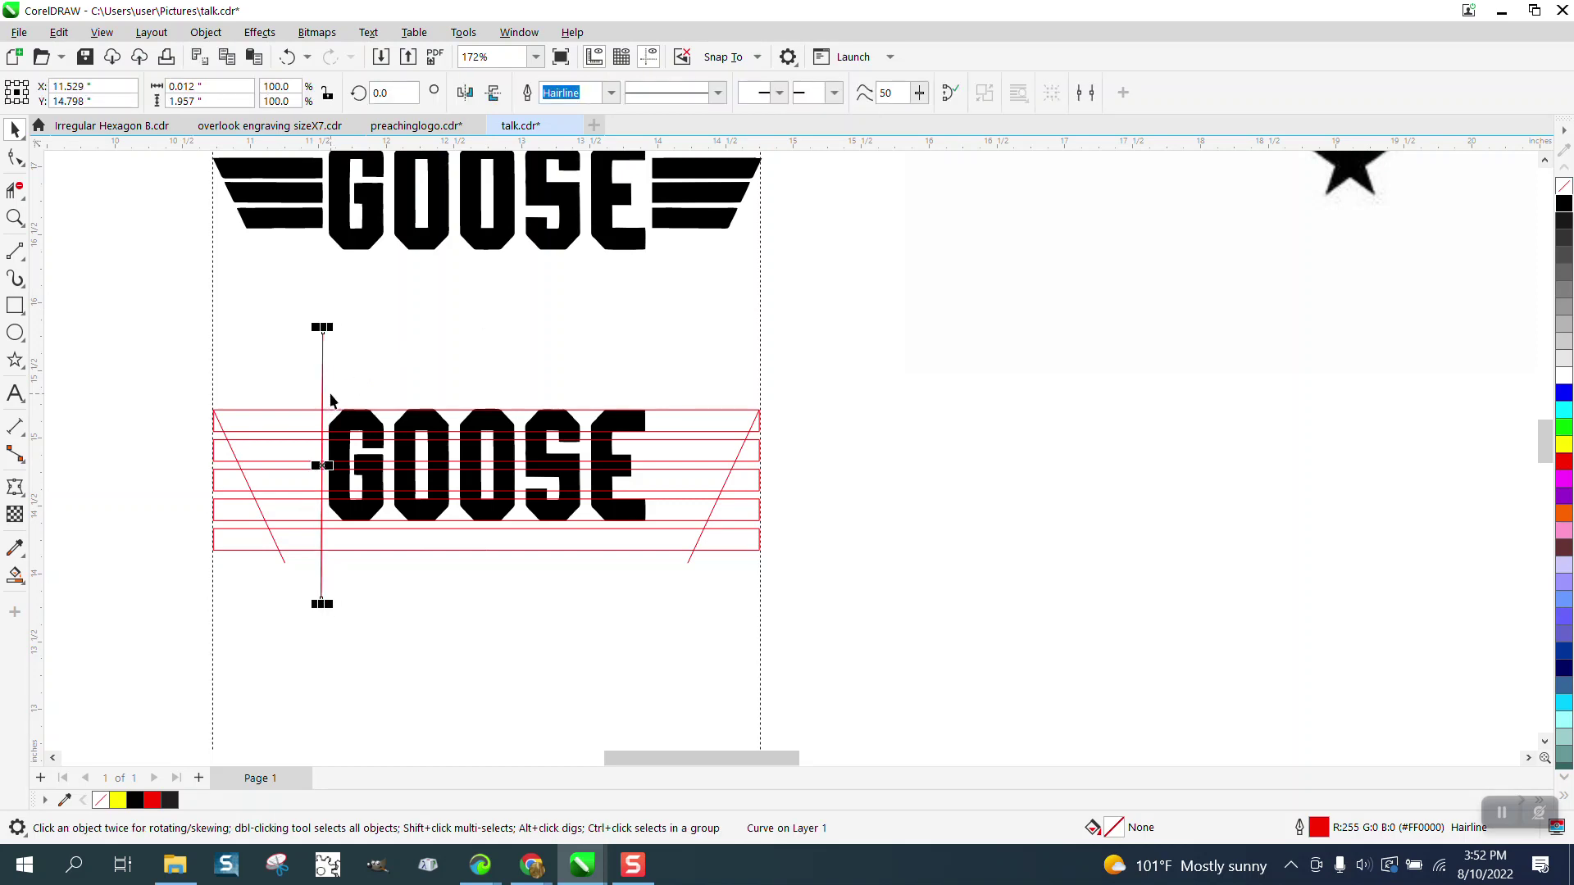
Copy the vertical line to the right edge of the E and offset the copy 0.05 inch further right
{"action": "left_click_drag", "start_coordinate": [322, 465], "coordinate": [646, 469]}
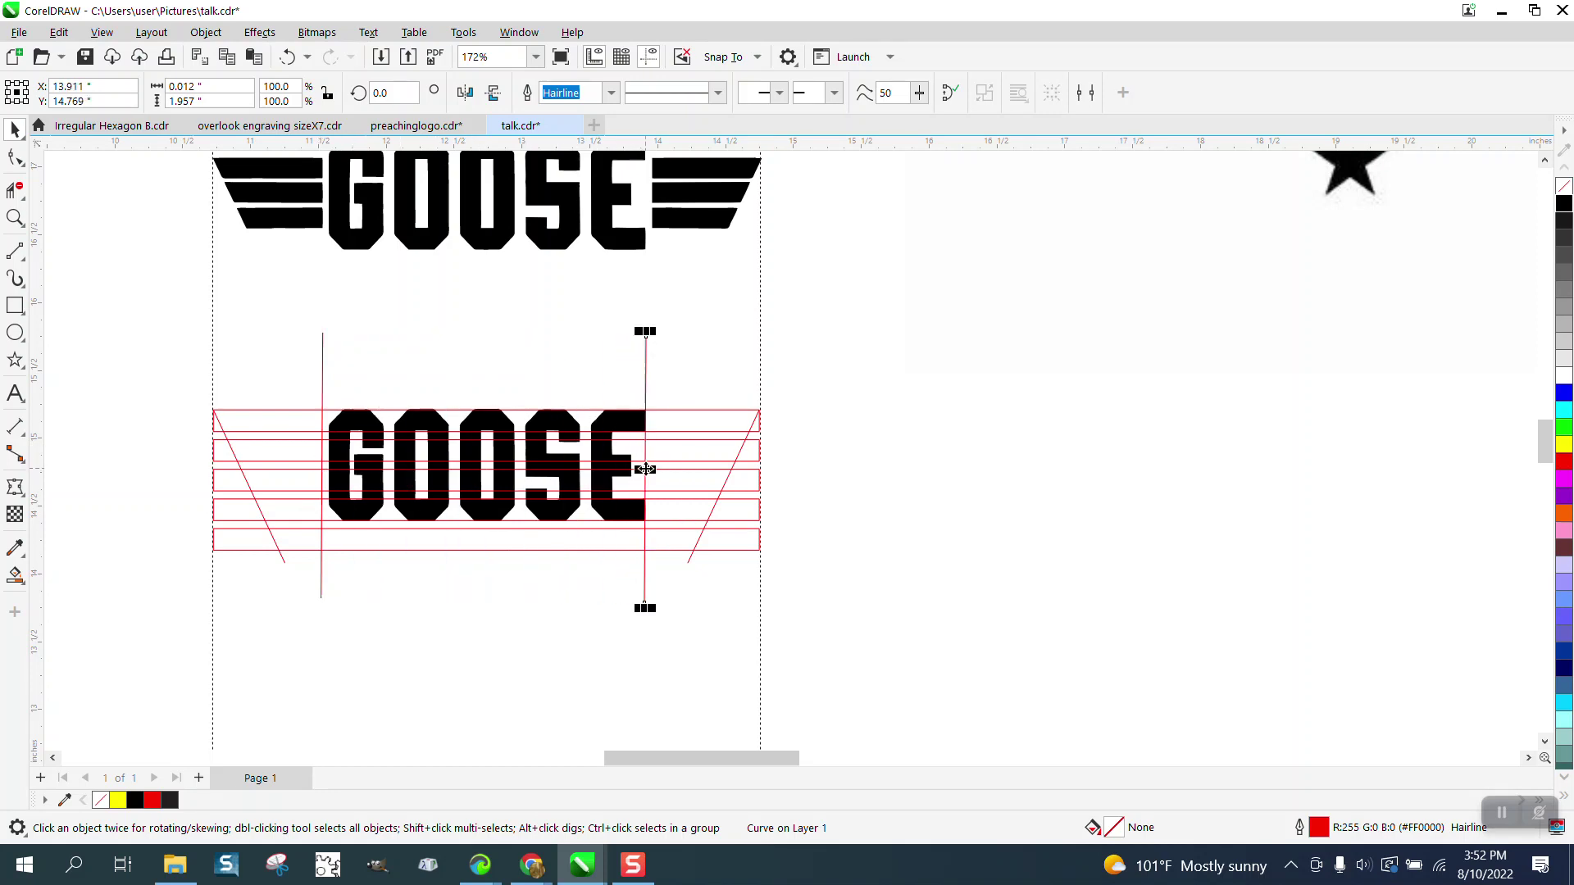
{"action": "key", "text": "Right"}
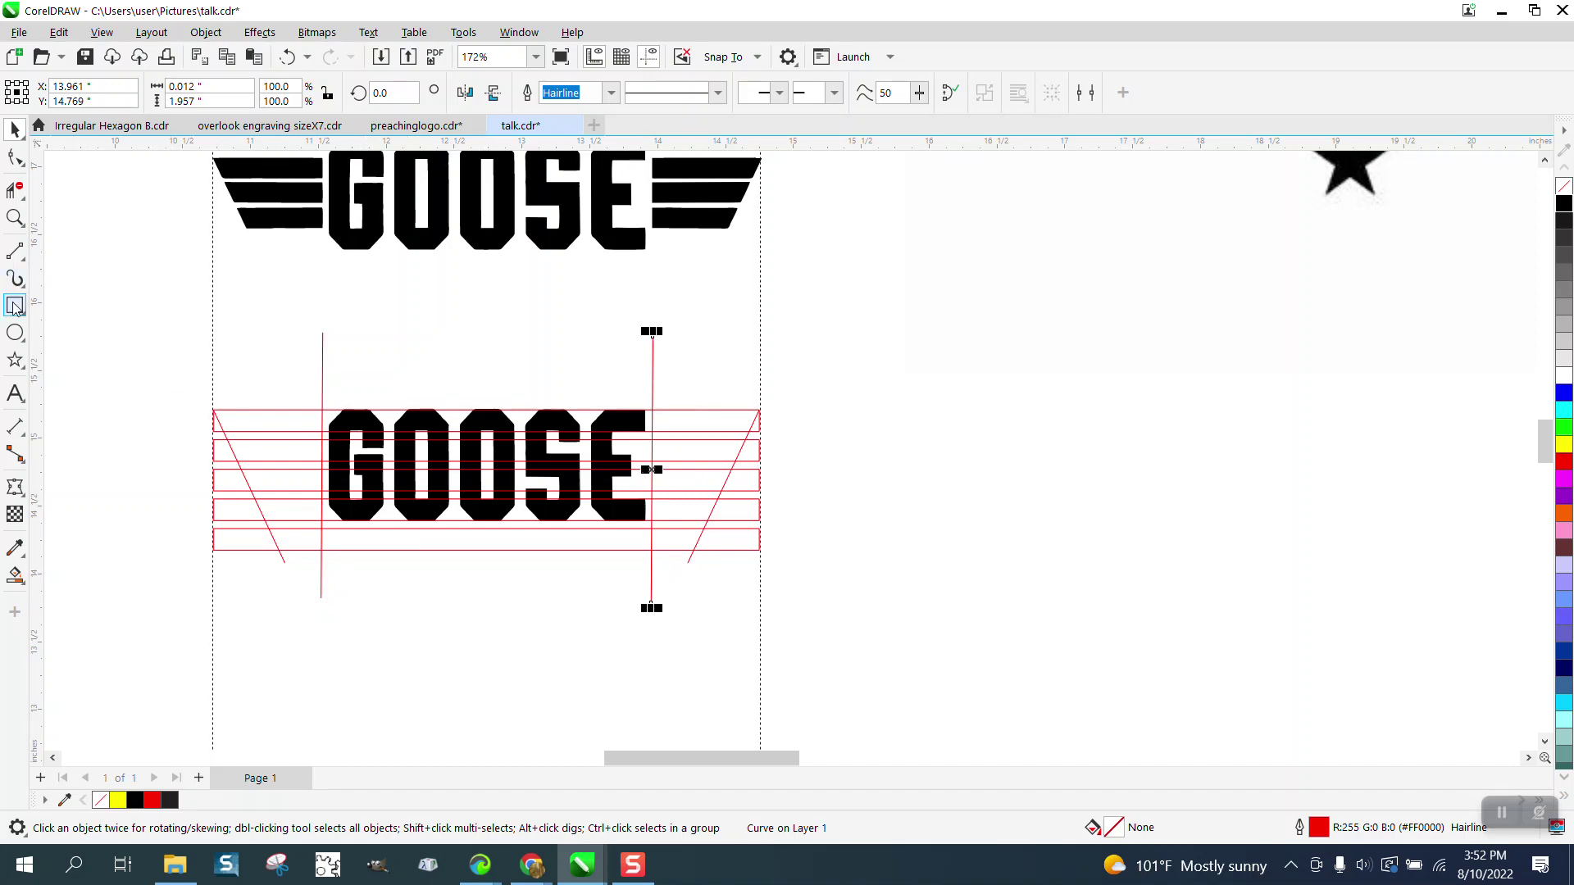
Use Virtual Segment Delete to remove the vertical cutting lines' segments inside the top and bottom bars on both sides of GOOSE
{"action": "left_click", "coordinate": [15, 252]}
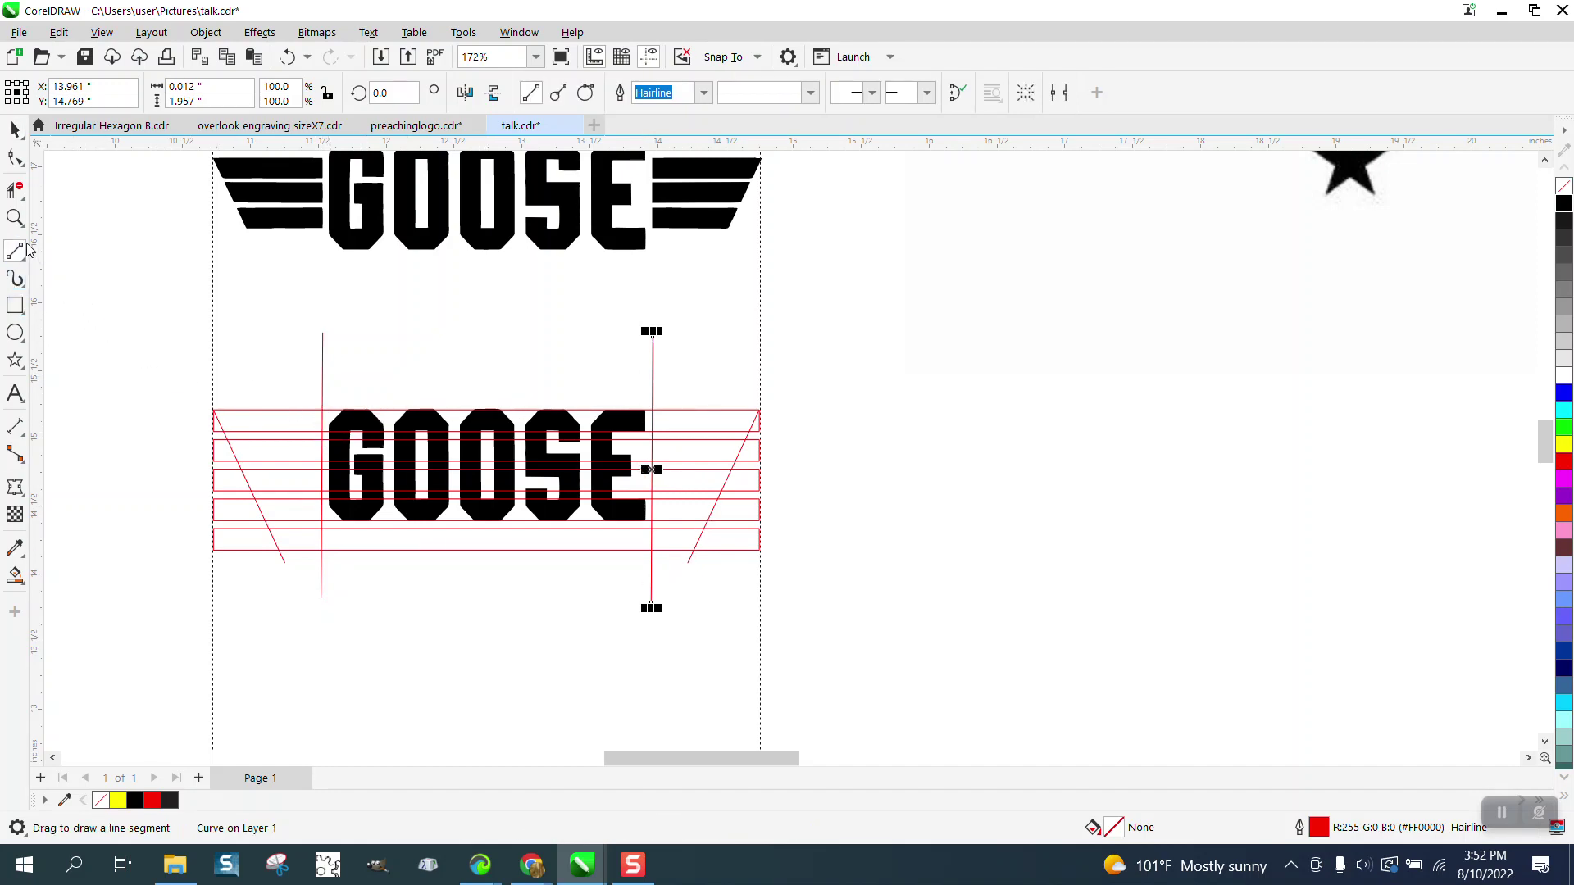
{"action": "left_click", "coordinate": [15, 190]}
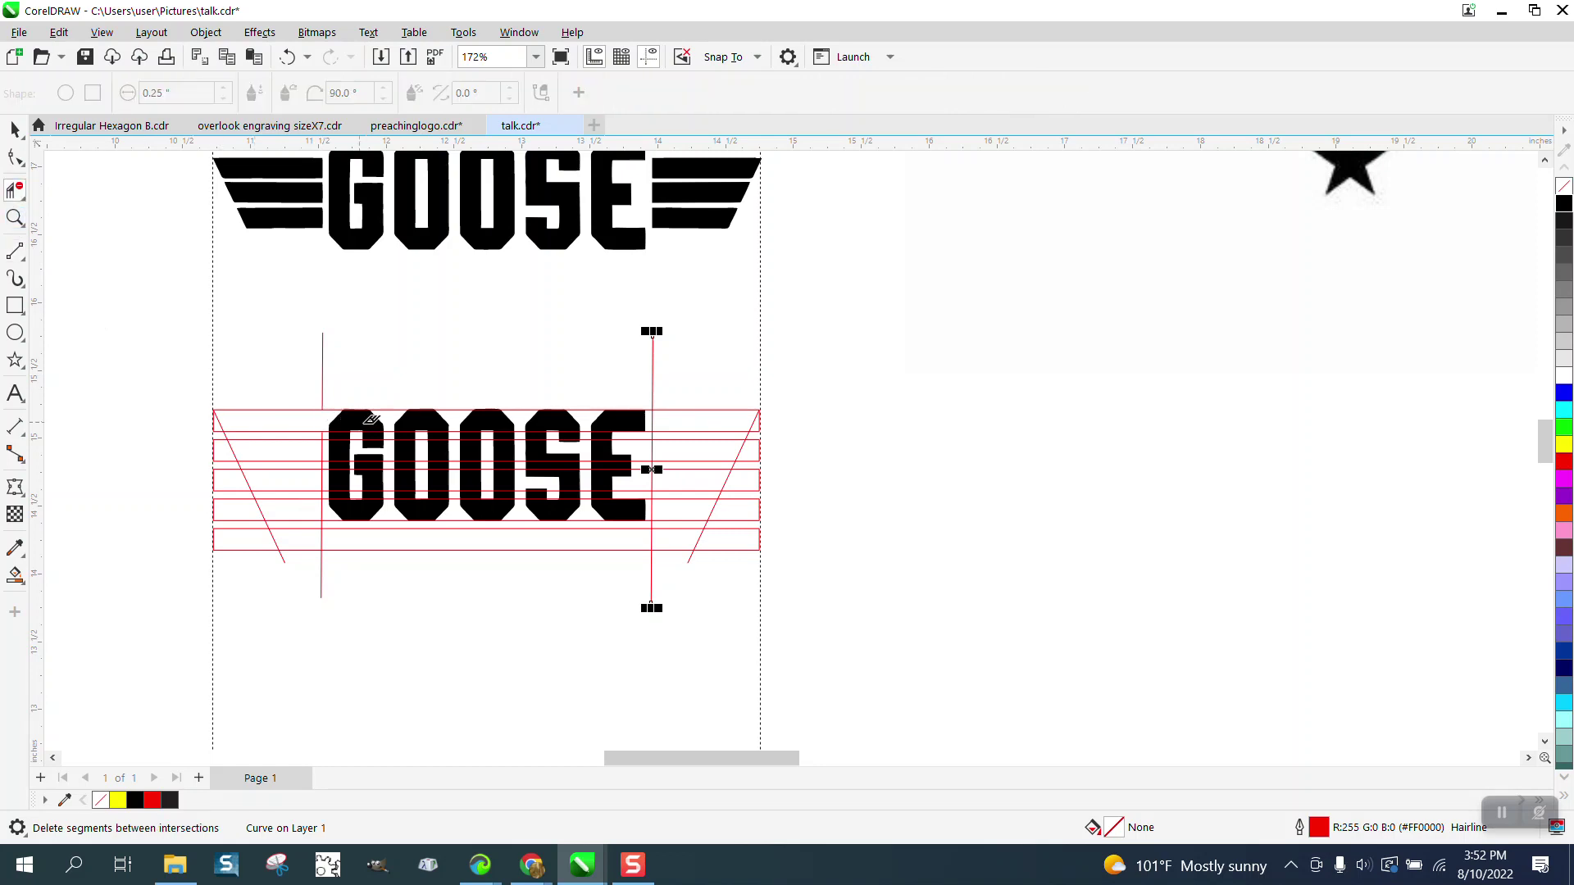
{"action": "left_click", "coordinate": [654, 422]}
{"action": "left_click", "coordinate": [651, 541]}
{"action": "left_click", "coordinate": [321, 539]}
Smart-fill the four wing bars left of the G and the full-width bottom bar in black, trimmed by the diagonal lines
{"action": "left_click", "coordinate": [15, 576]}
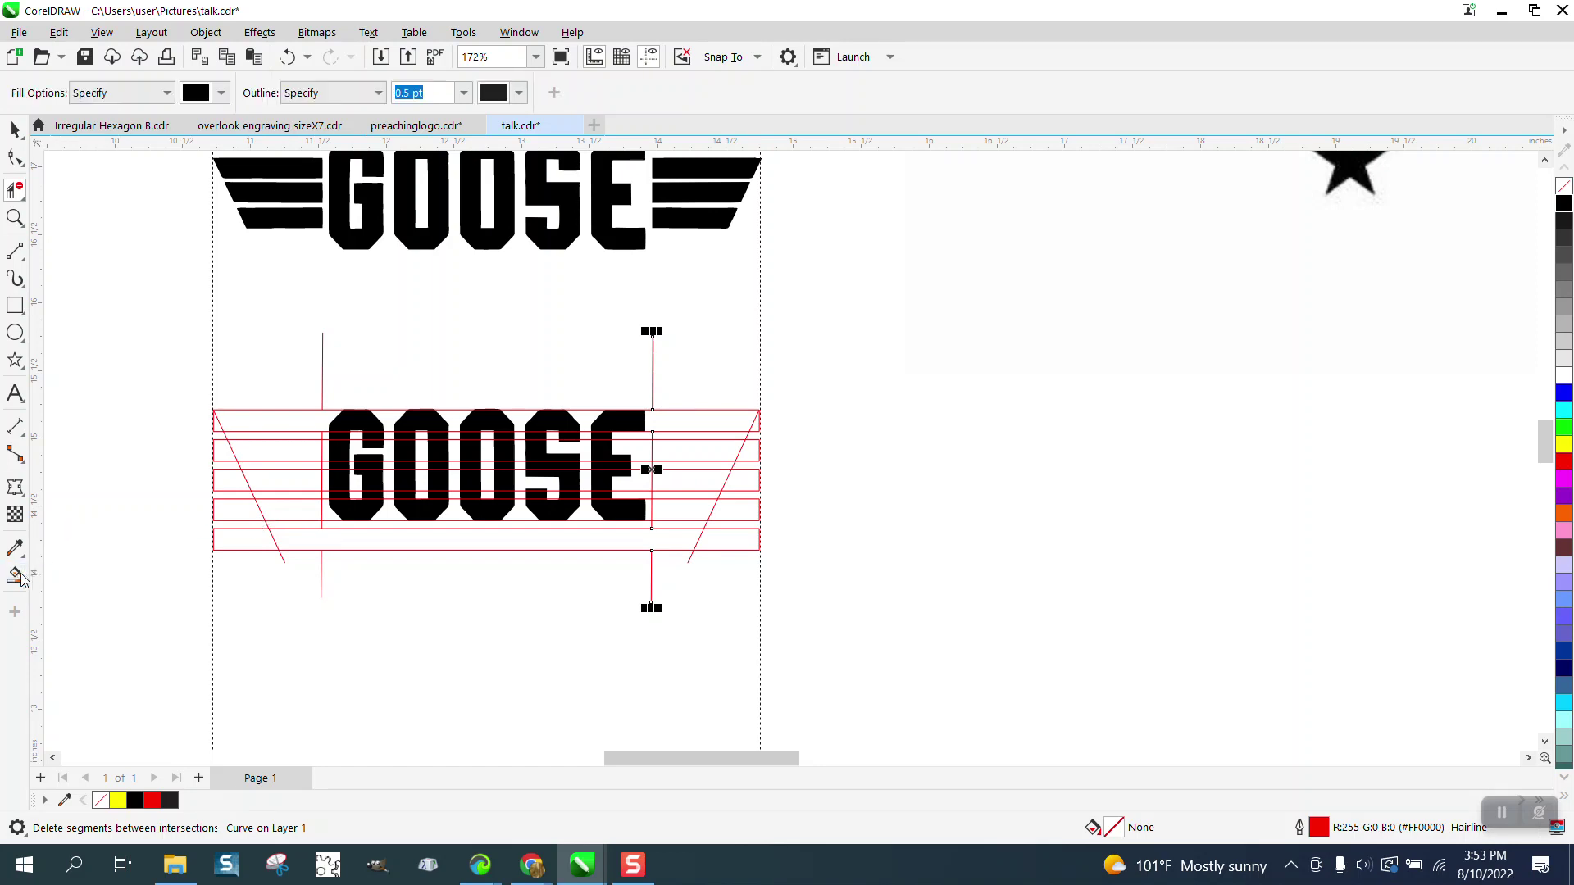
{"action": "left_click", "coordinate": [295, 426]}
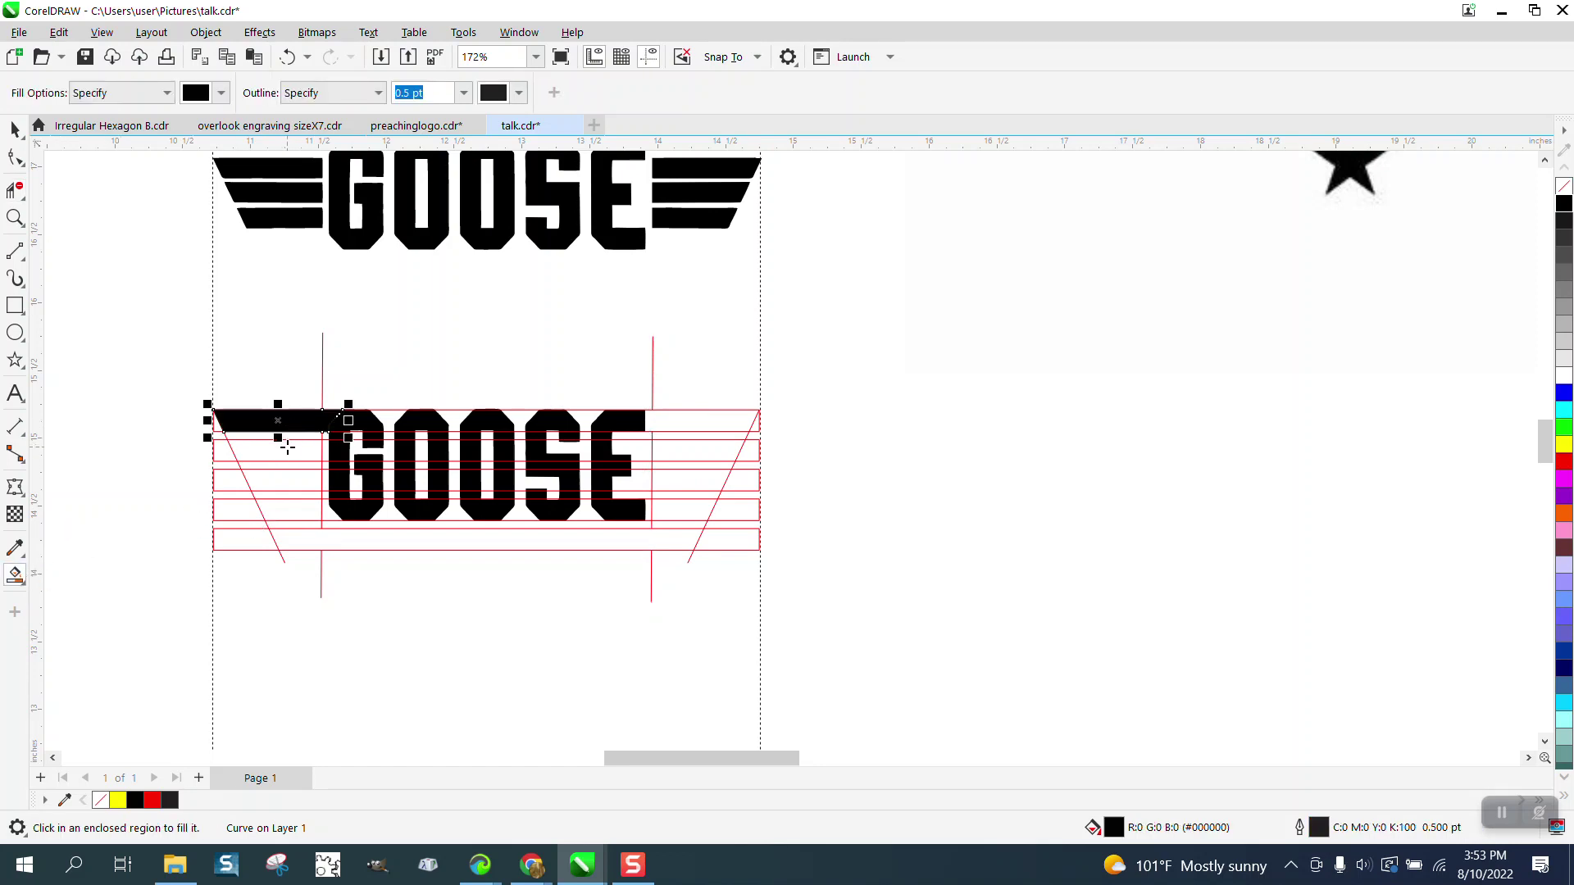
{"action": "left_click", "coordinate": [288, 457]}
{"action": "left_click", "coordinate": [288, 476]}
{"action": "left_click", "coordinate": [294, 503]}
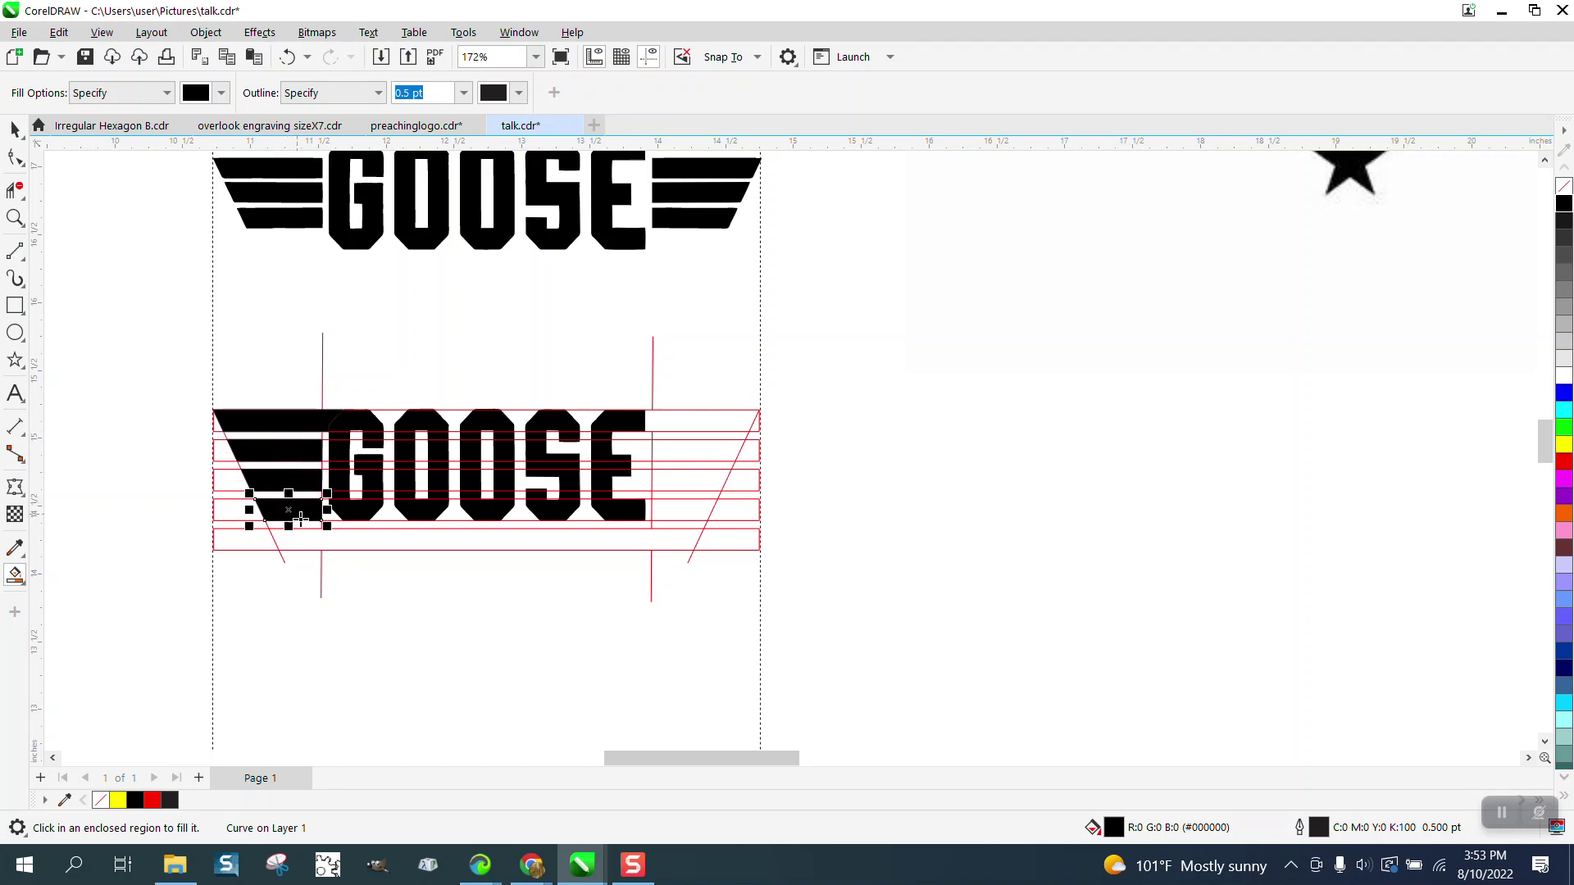
{"action": "left_click", "coordinate": [308, 539]}
Smart-fill the four wing bars right of the E in black
{"action": "left_click", "coordinate": [681, 510]}
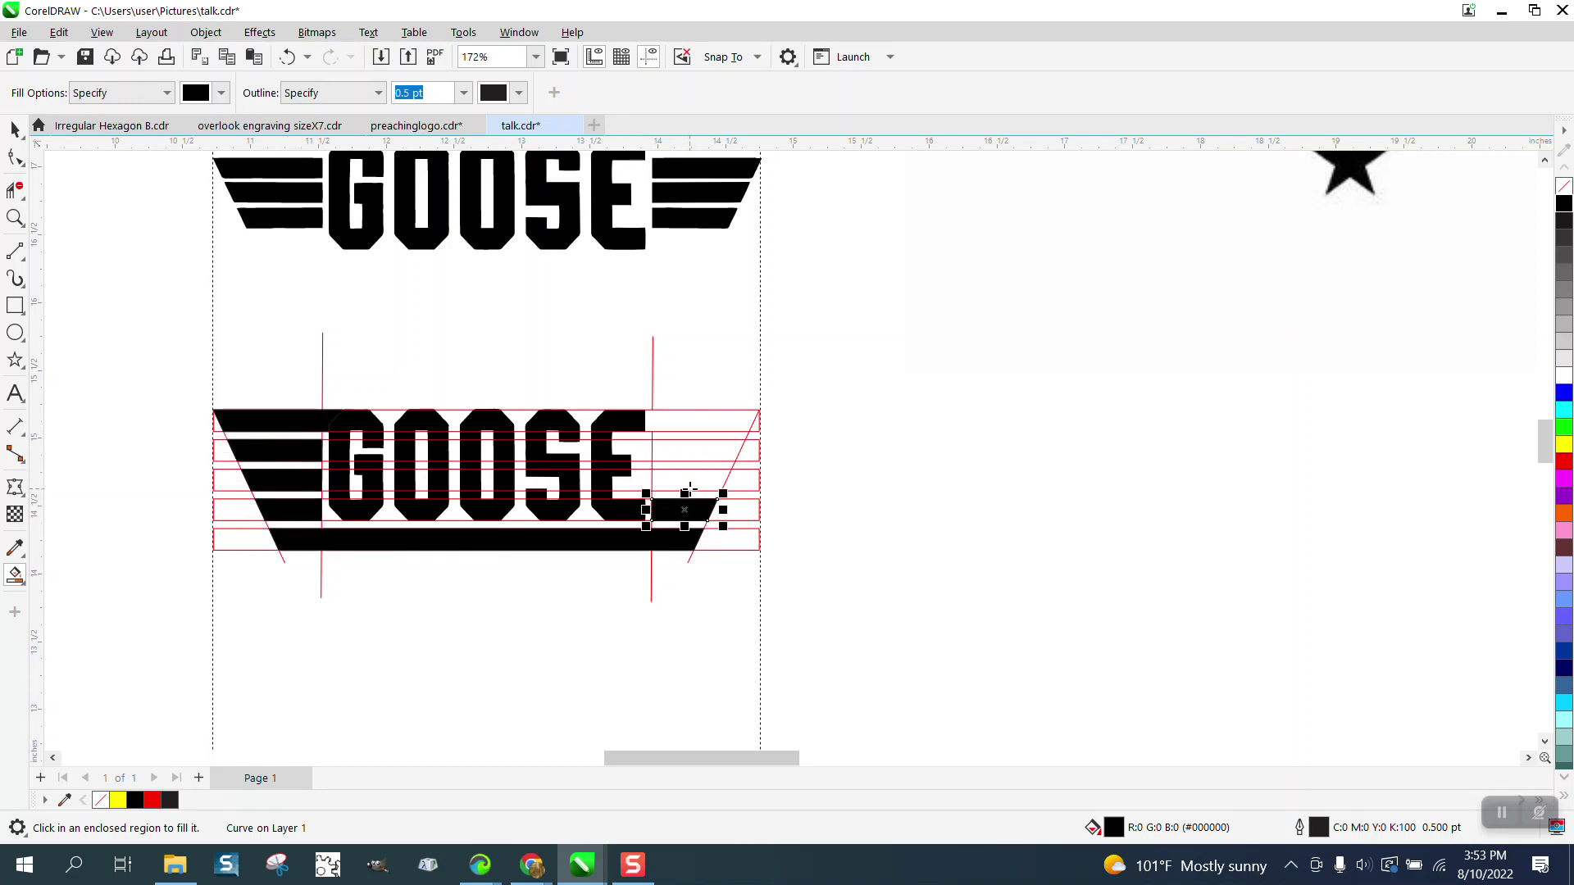
{"action": "left_click", "coordinate": [693, 477]}
{"action": "left_click", "coordinate": [693, 452]}
{"action": "left_click", "coordinate": [696, 421]}
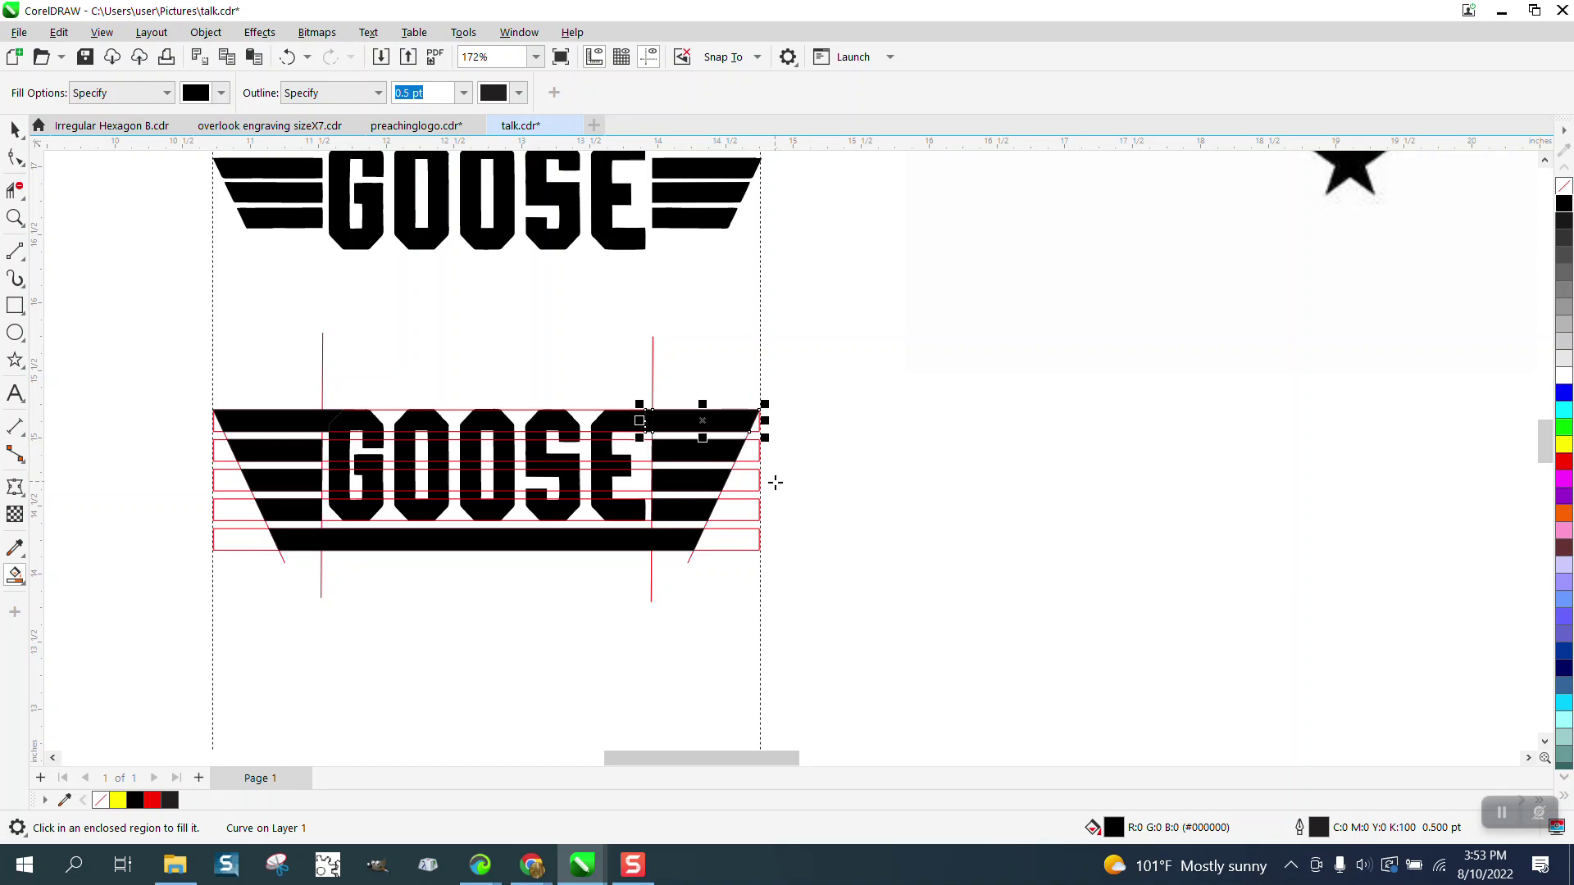
Delete the two vertical cutting lines and remove the outlines from all objects of the lower GOOSE wing artwork
{"action": "left_click", "coordinate": [15, 129]}
{"action": "left_click", "coordinate": [165, 292]}
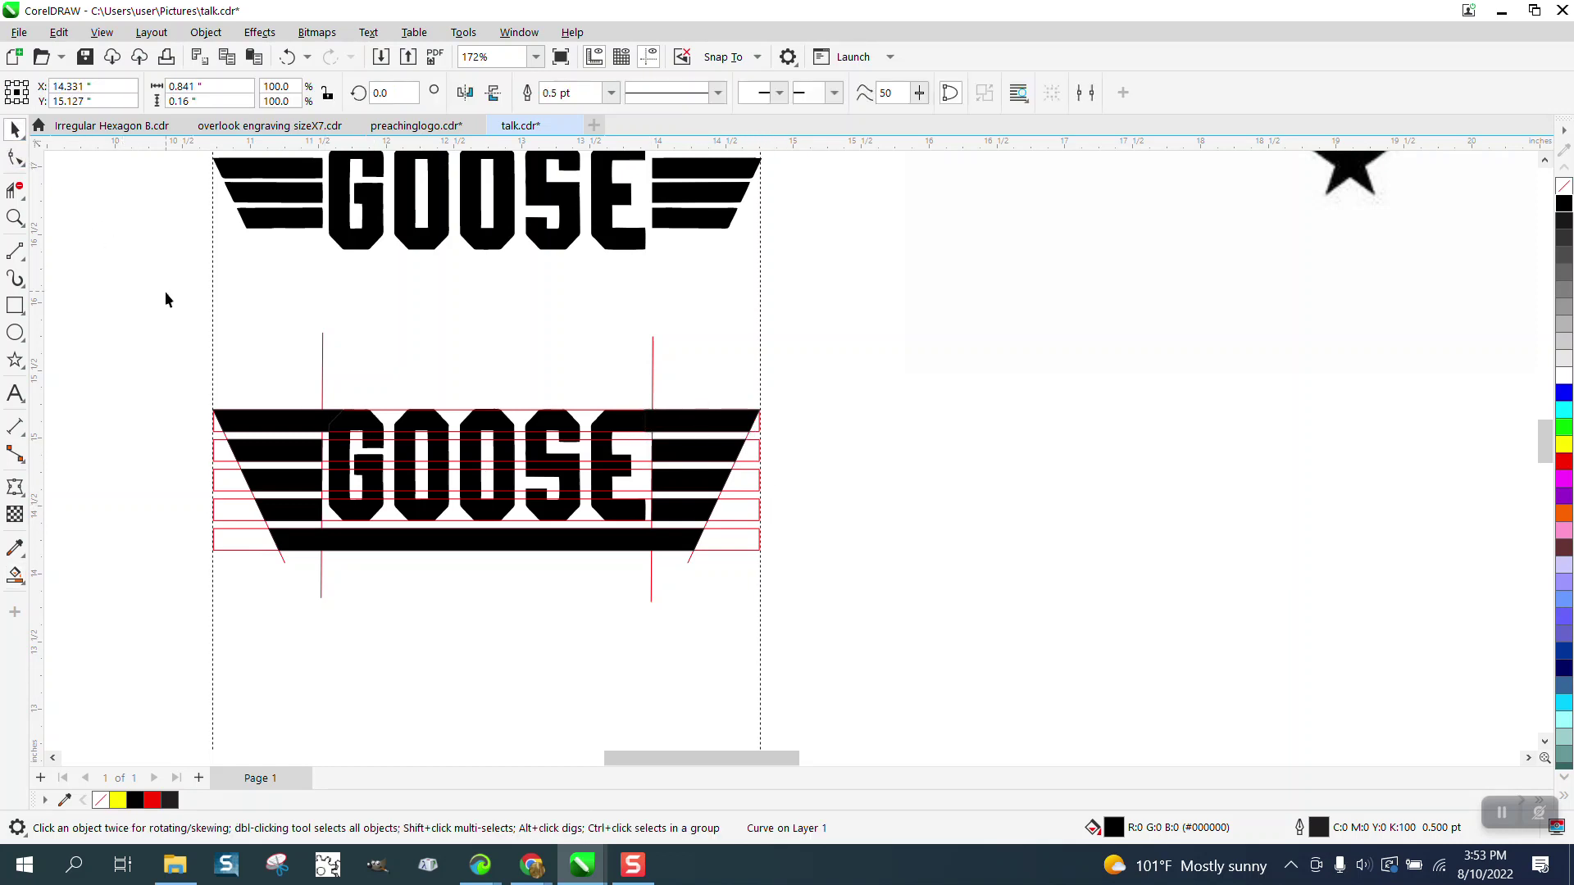
{"action": "left_click", "coordinate": [322, 354]}
{"action": "key", "text": "Delete"}
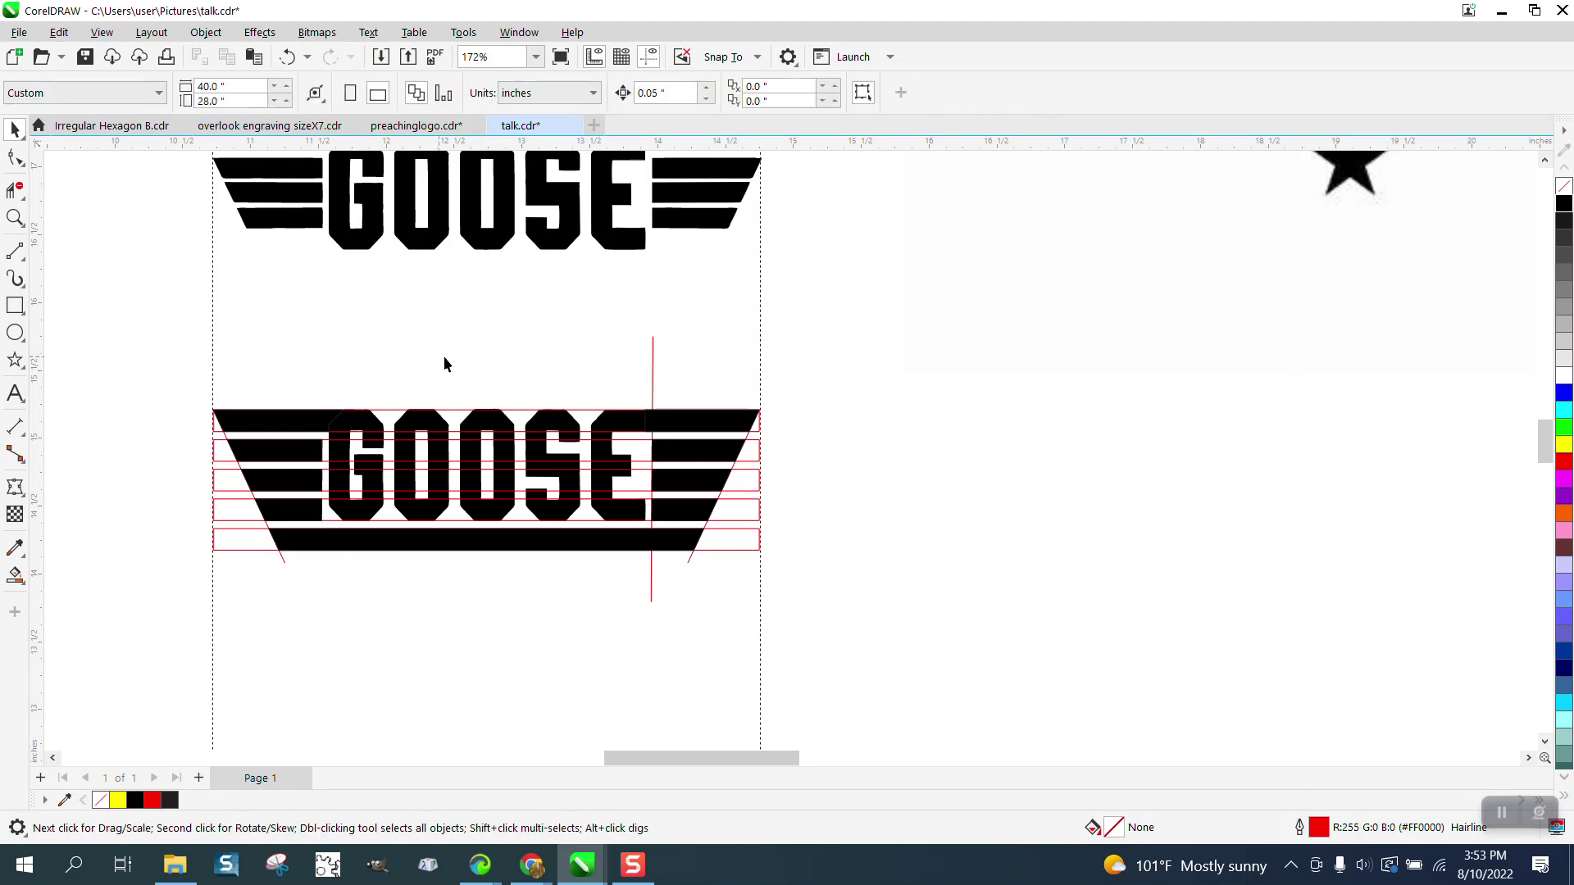
{"action": "left_click", "coordinate": [653, 371]}
{"action": "key", "text": "Delete"}
{"action": "left_click_drag", "start_coordinate": [846, 360], "coordinate": [189, 577]}
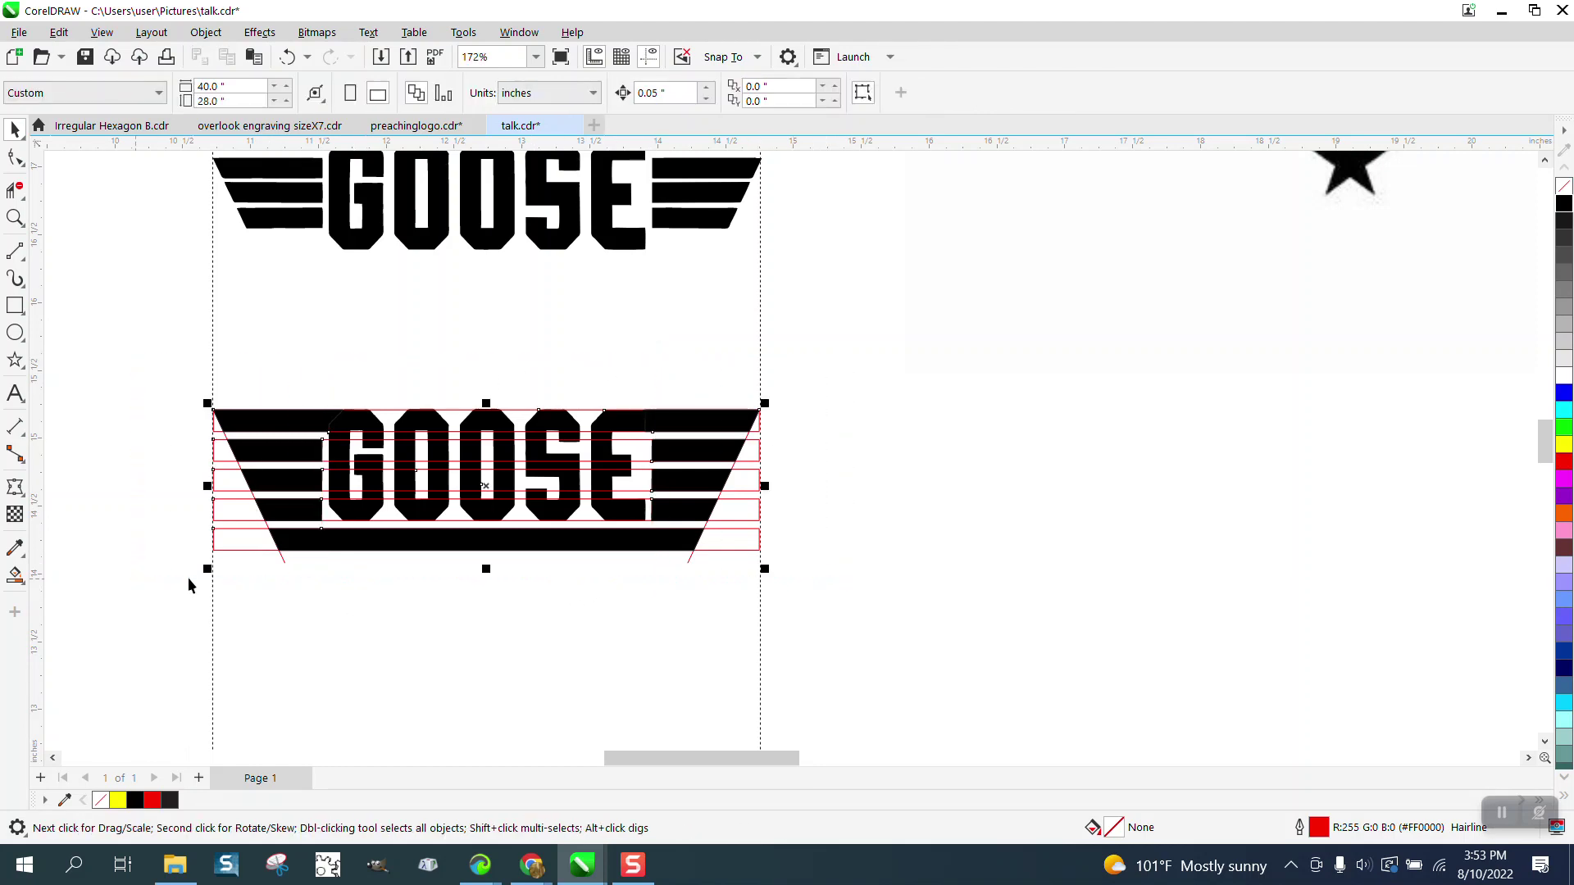
{"action": "right_click", "coordinate": [1566, 190]}
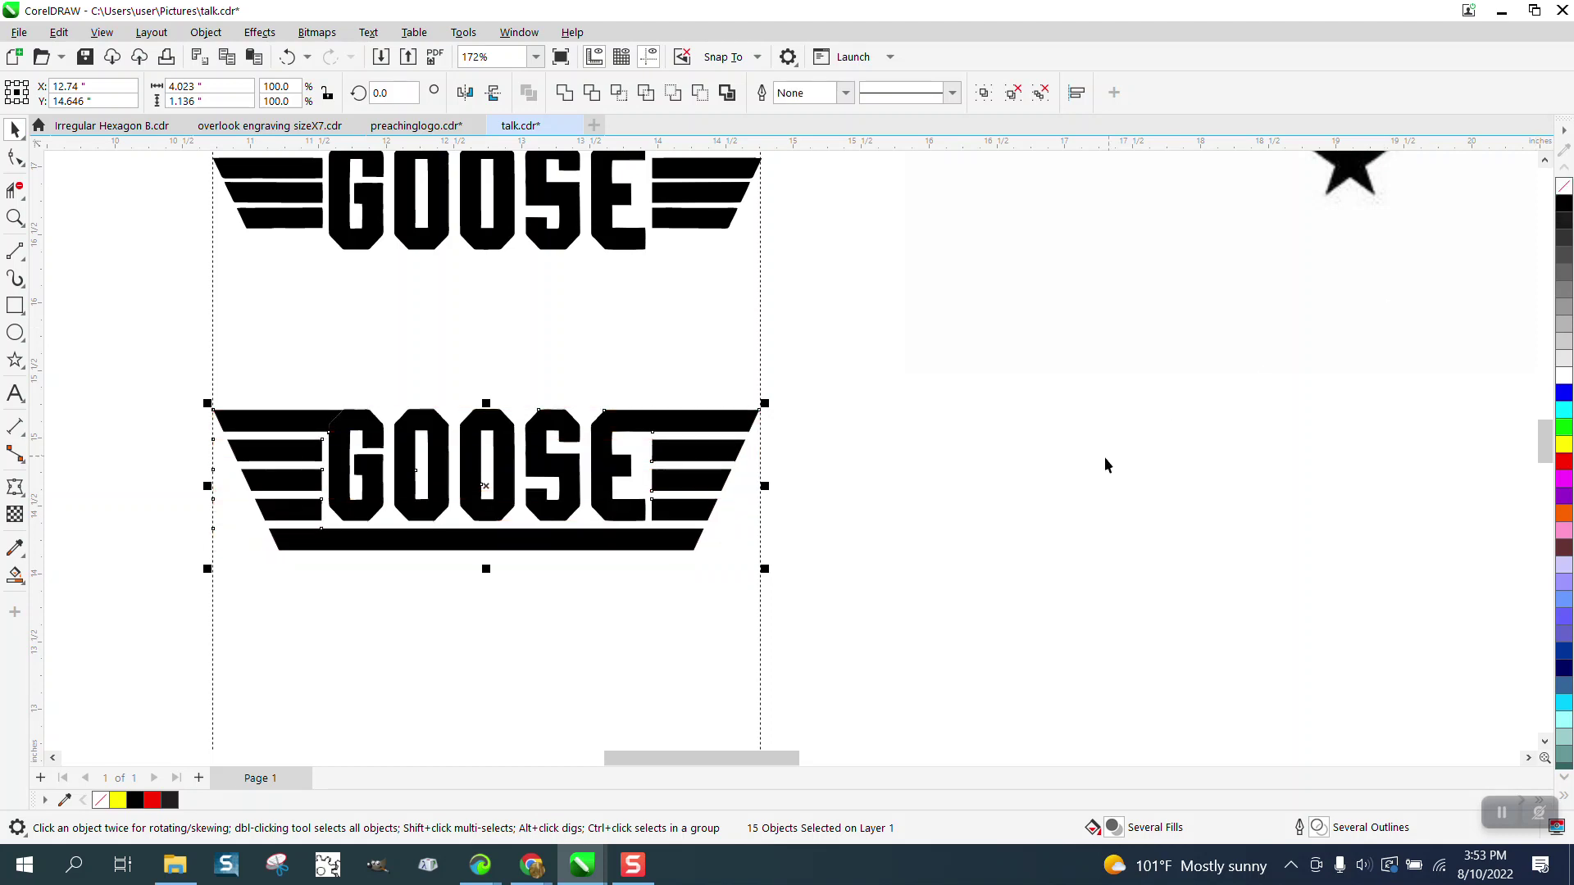
Inspect the leftover construction lines in Wireframe view, and return to Enhanced view
{"action": "left_click", "coordinate": [102, 32]}
{"action": "left_click", "coordinate": [139, 58]}
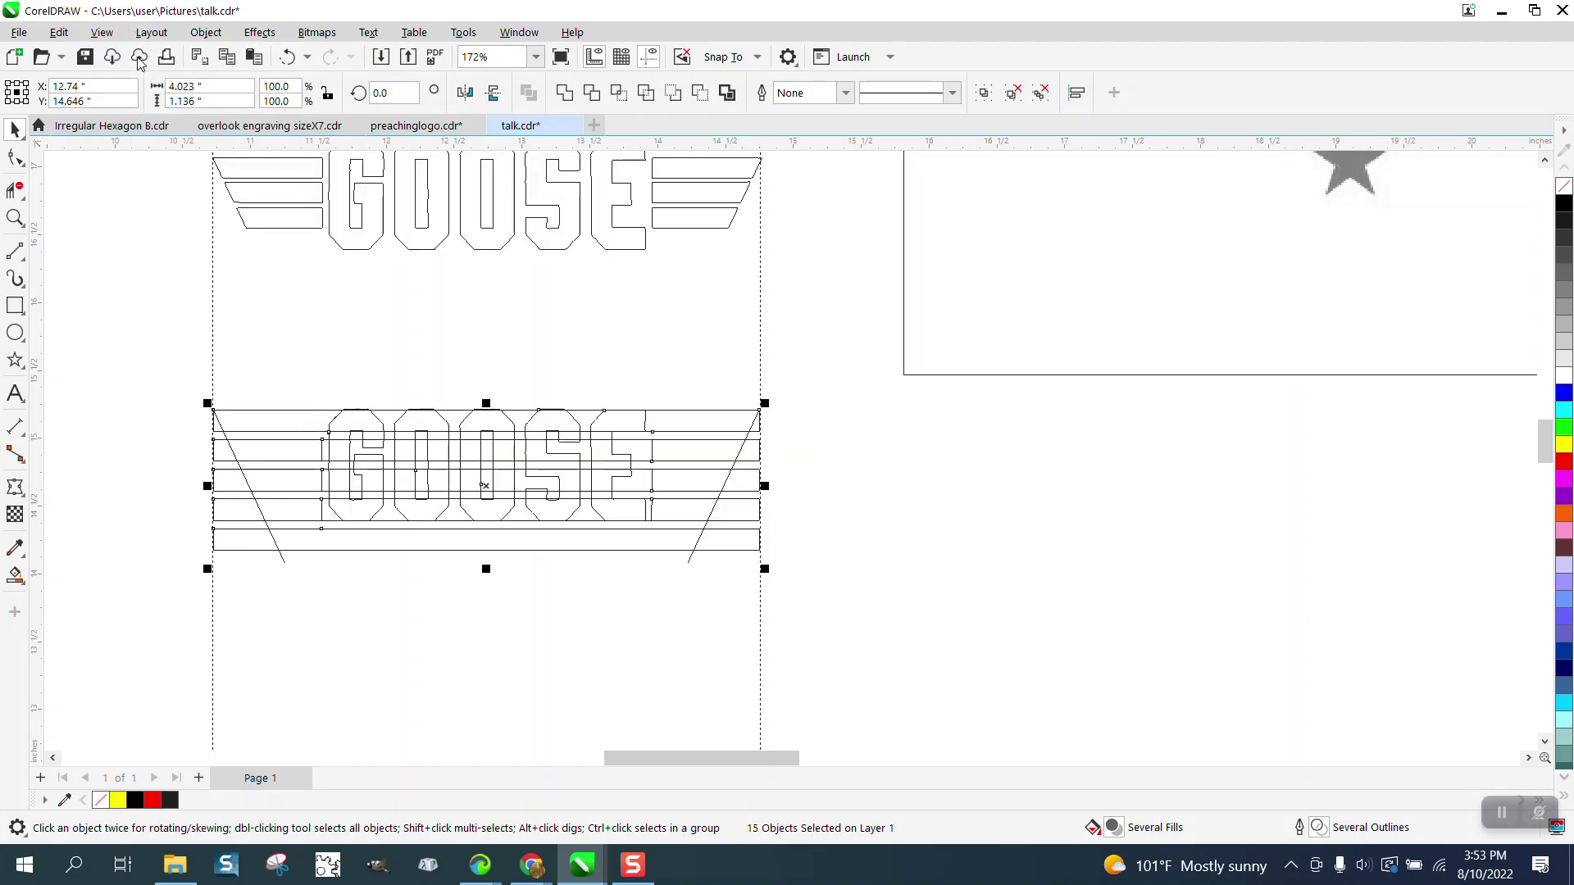
{"action": "left_click", "coordinate": [102, 32]}
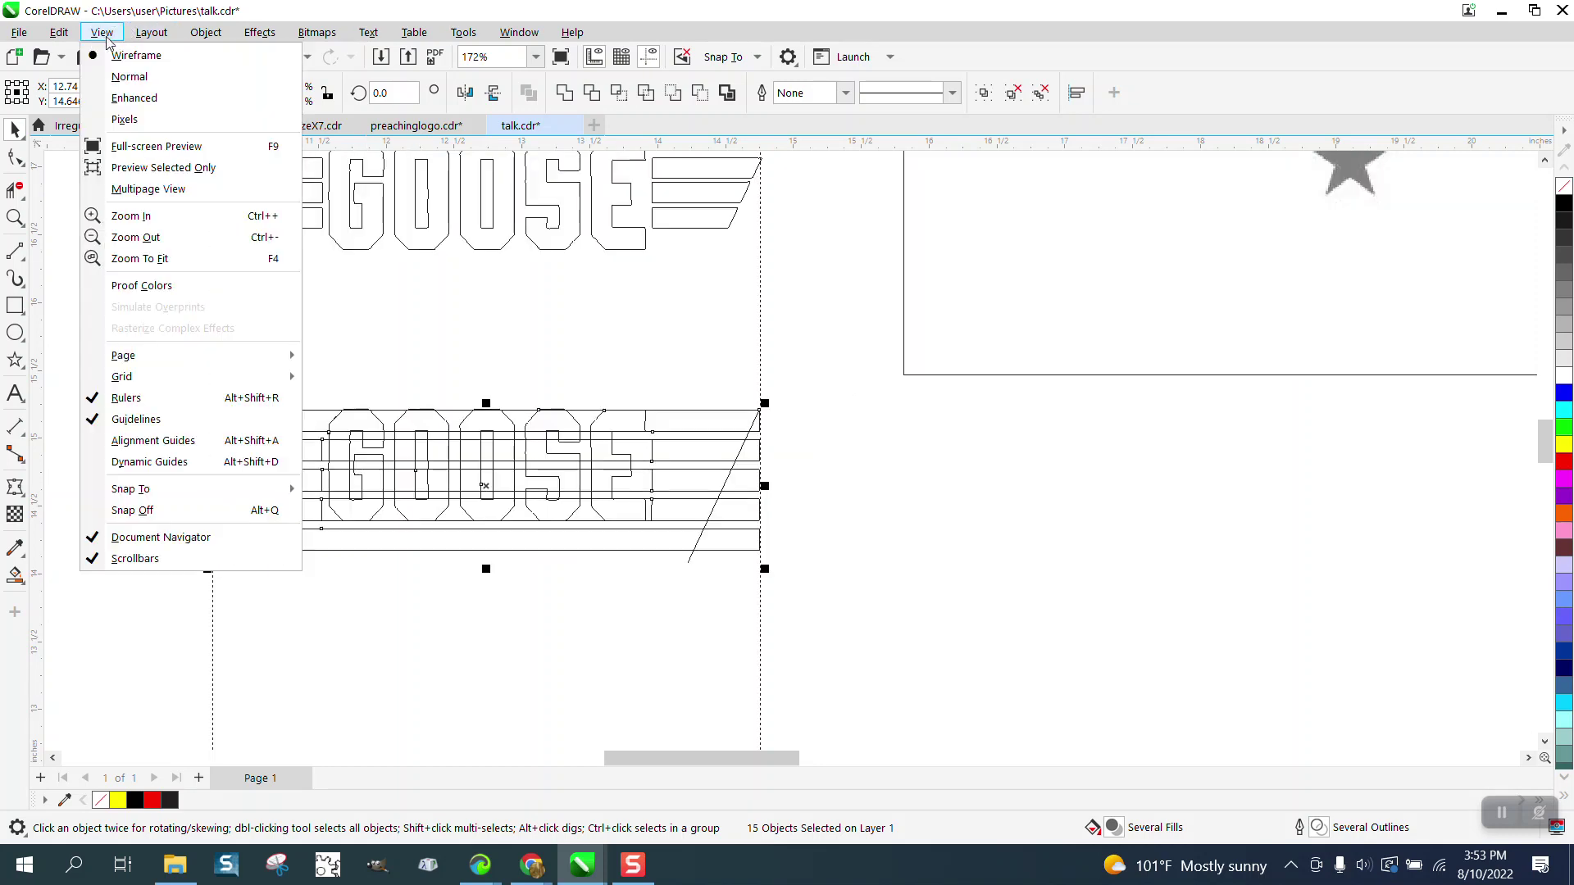
{"action": "left_click", "coordinate": [141, 97]}
Draw a five-pointed star about 0.70 by 0.67 inch below the reference logo's star
{"action": "scroll", "coordinate": [894, 481], "scroll_direction": "down", "scroll_amount": 2}
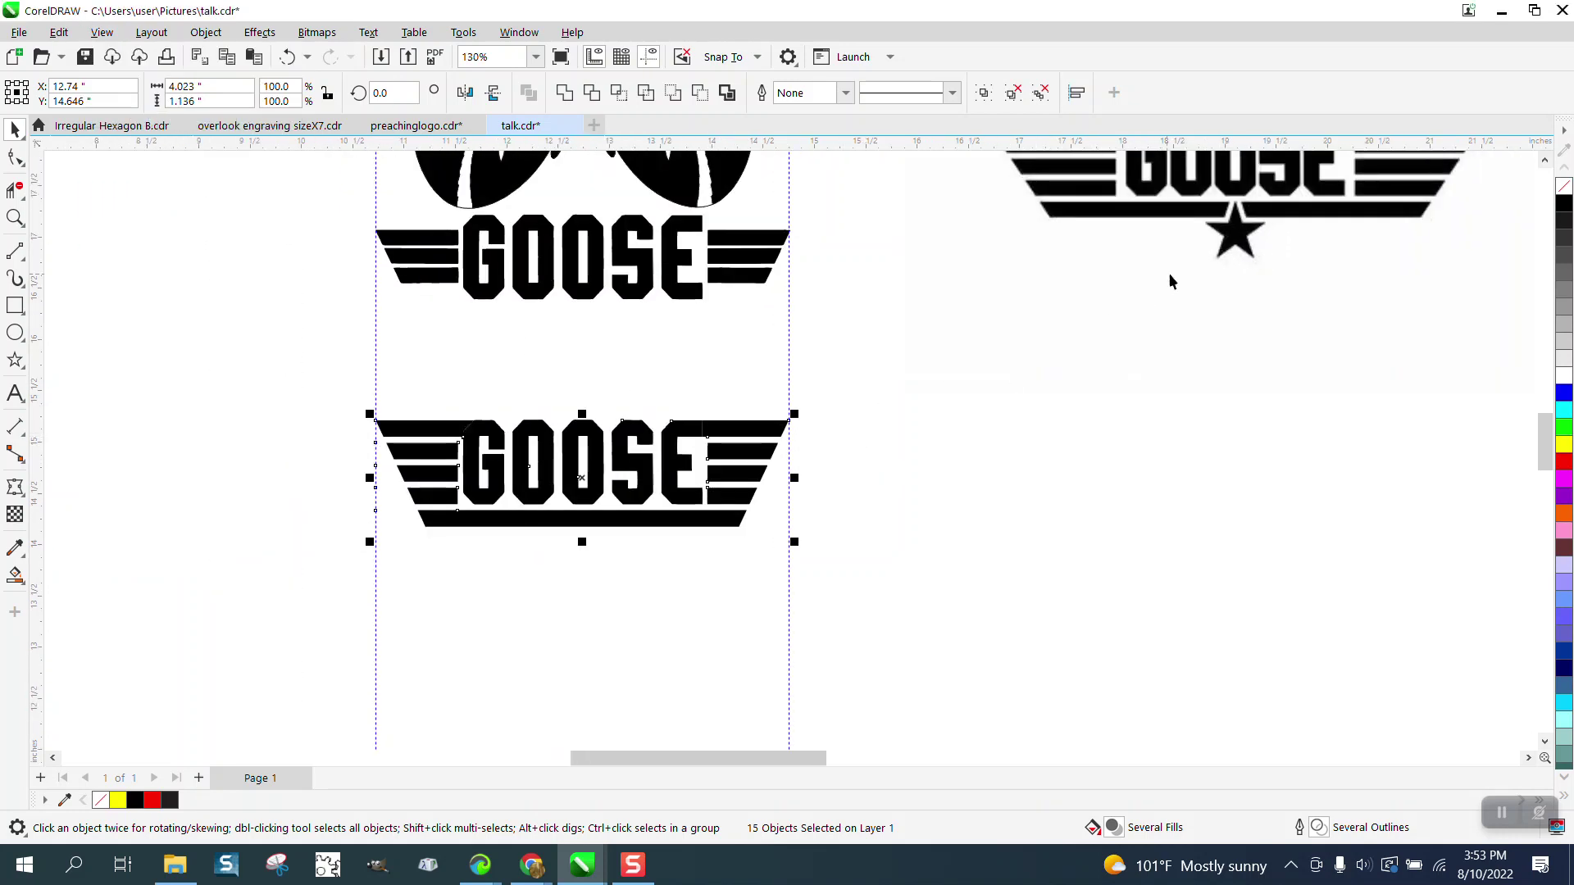
{"action": "left_click", "coordinate": [14, 361]}
{"action": "left_click_drag", "start_coordinate": [1240, 306], "coordinate": [1184, 386]}
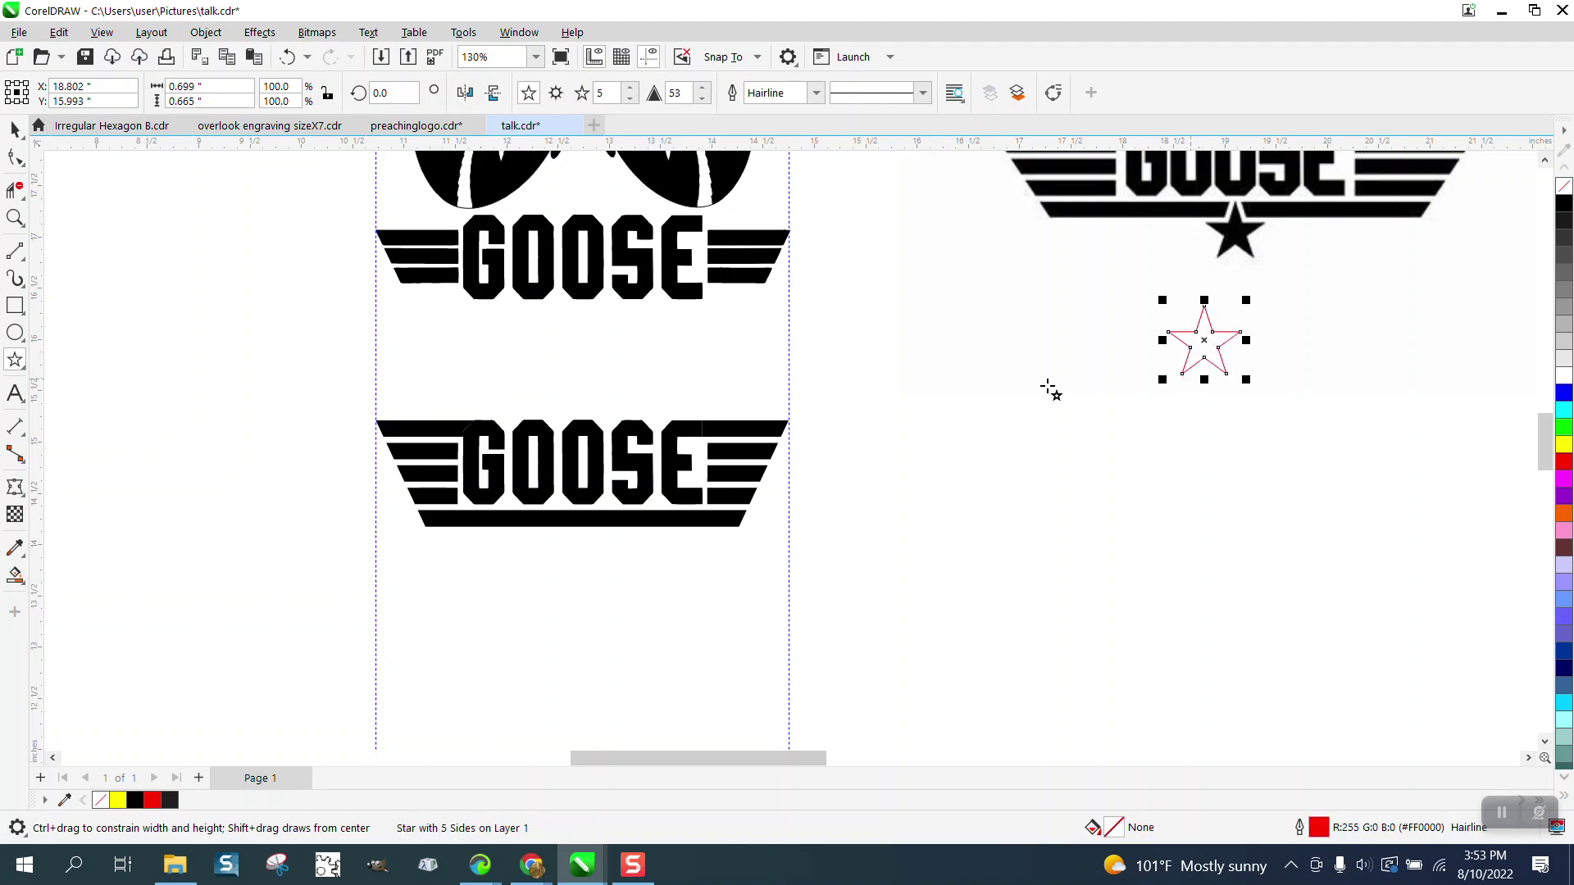
Give the bottom bar no fill and a black outline, and move the star onto the bar's centre so its tip overlaps it
{"action": "left_click", "coordinate": [15, 129]}
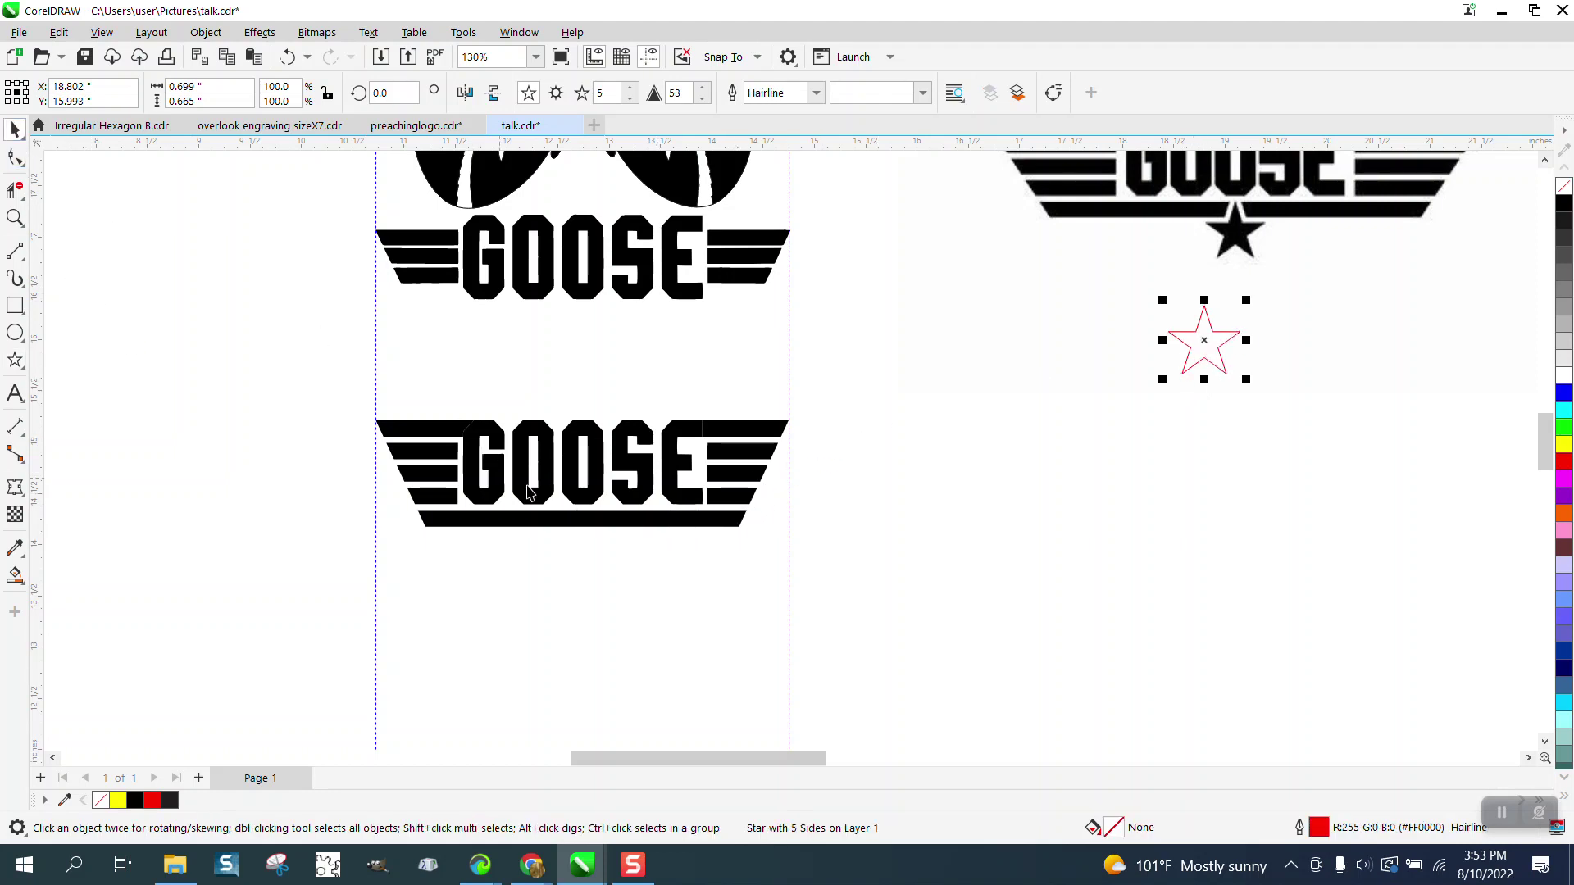
{"action": "left_click", "coordinate": [584, 523]}
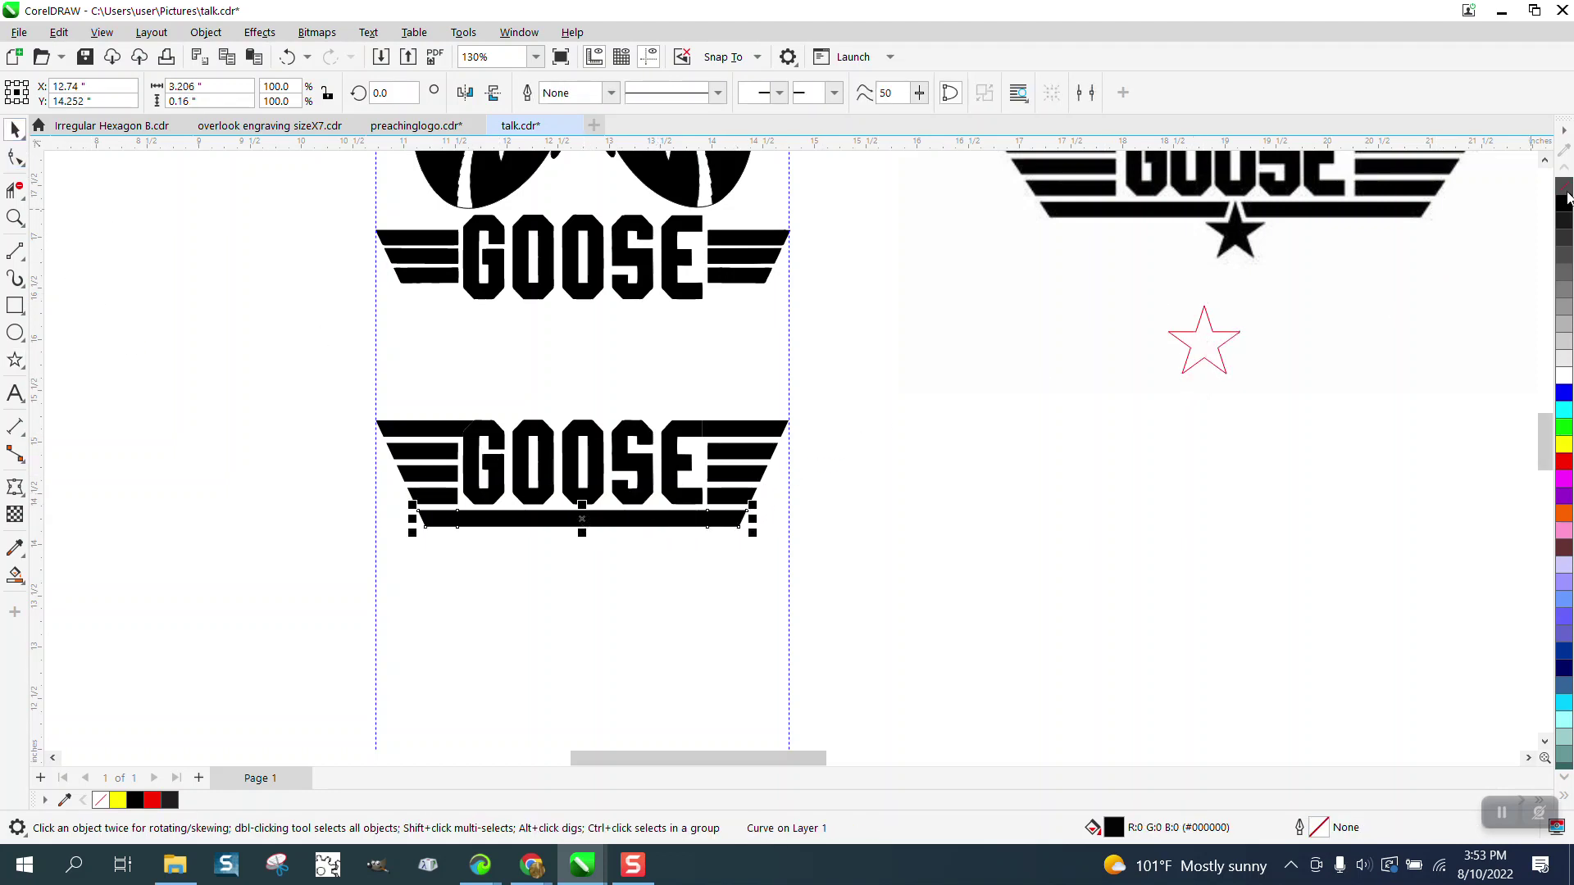
{"action": "left_click", "coordinate": [1563, 186]}
{"action": "right_click", "coordinate": [1563, 203]}
{"action": "left_click_drag", "start_coordinate": [1207, 353], "coordinate": [583, 558]}
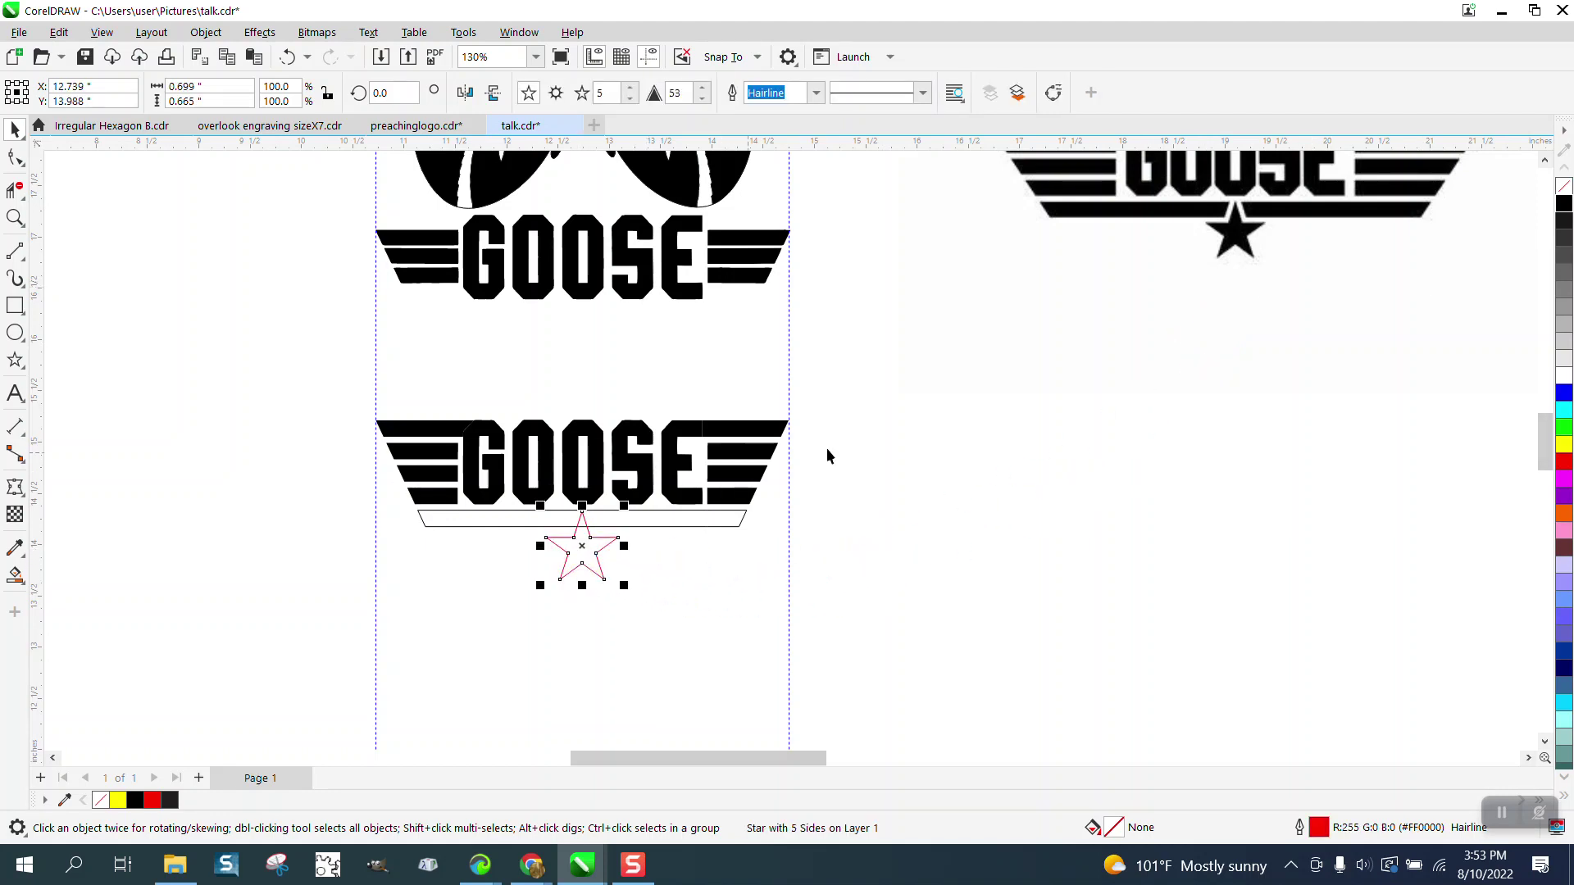
Examine how the star's tip cuts through the bottom bar in the finished palm-tree design above
{"action": "scroll", "coordinate": [771, 323], "scroll_direction": "down", "scroll_amount": 4}
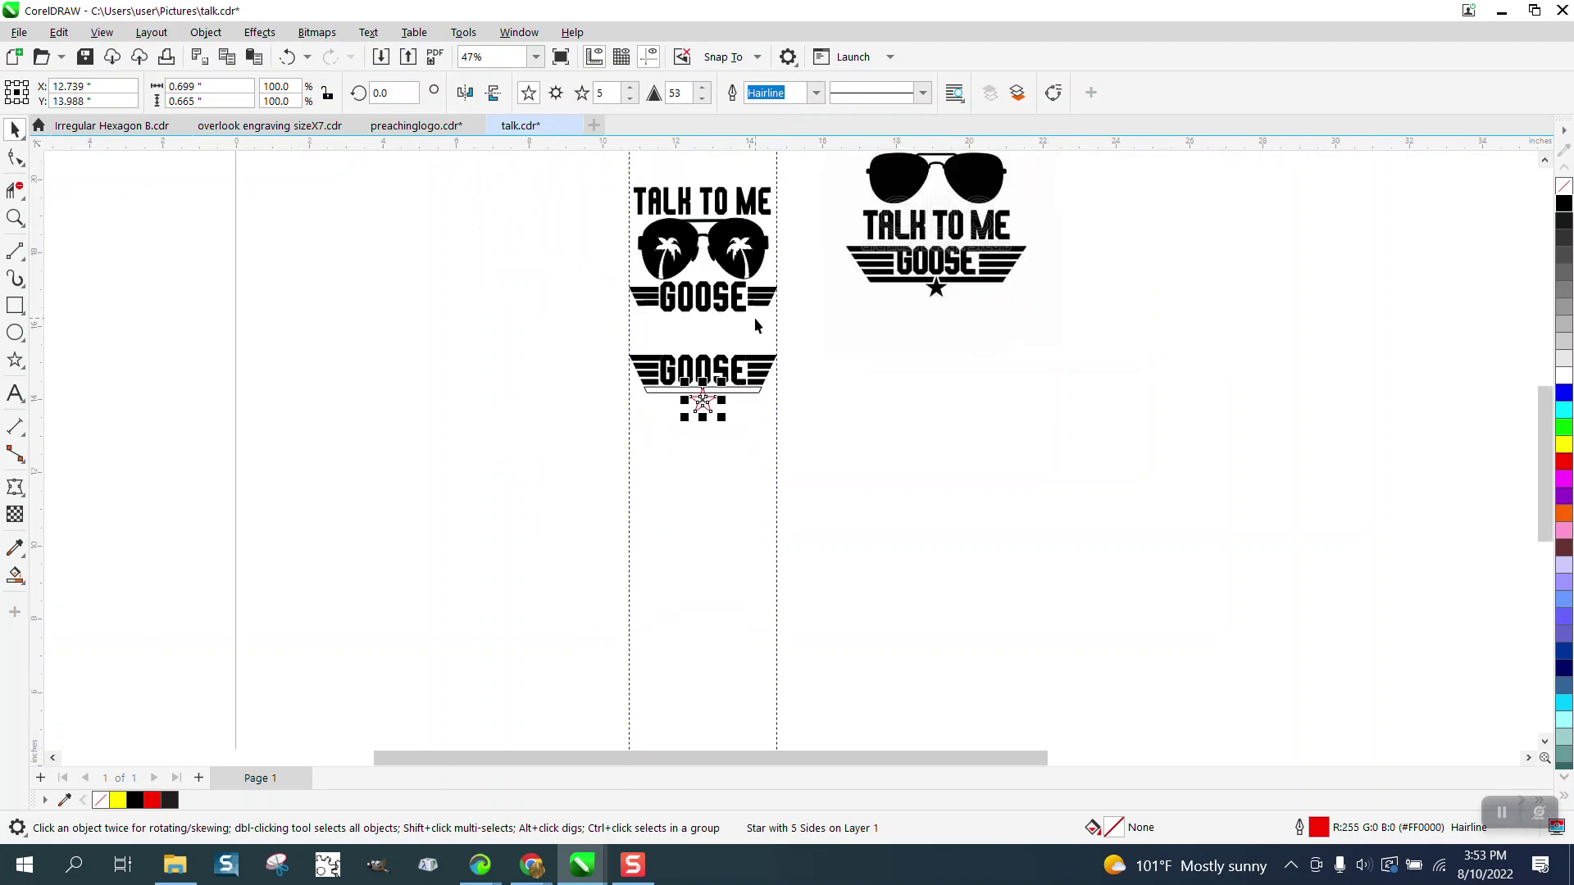
{"action": "scroll", "coordinate": [725, 319], "scroll_direction": "down", "scroll_amount": 1}
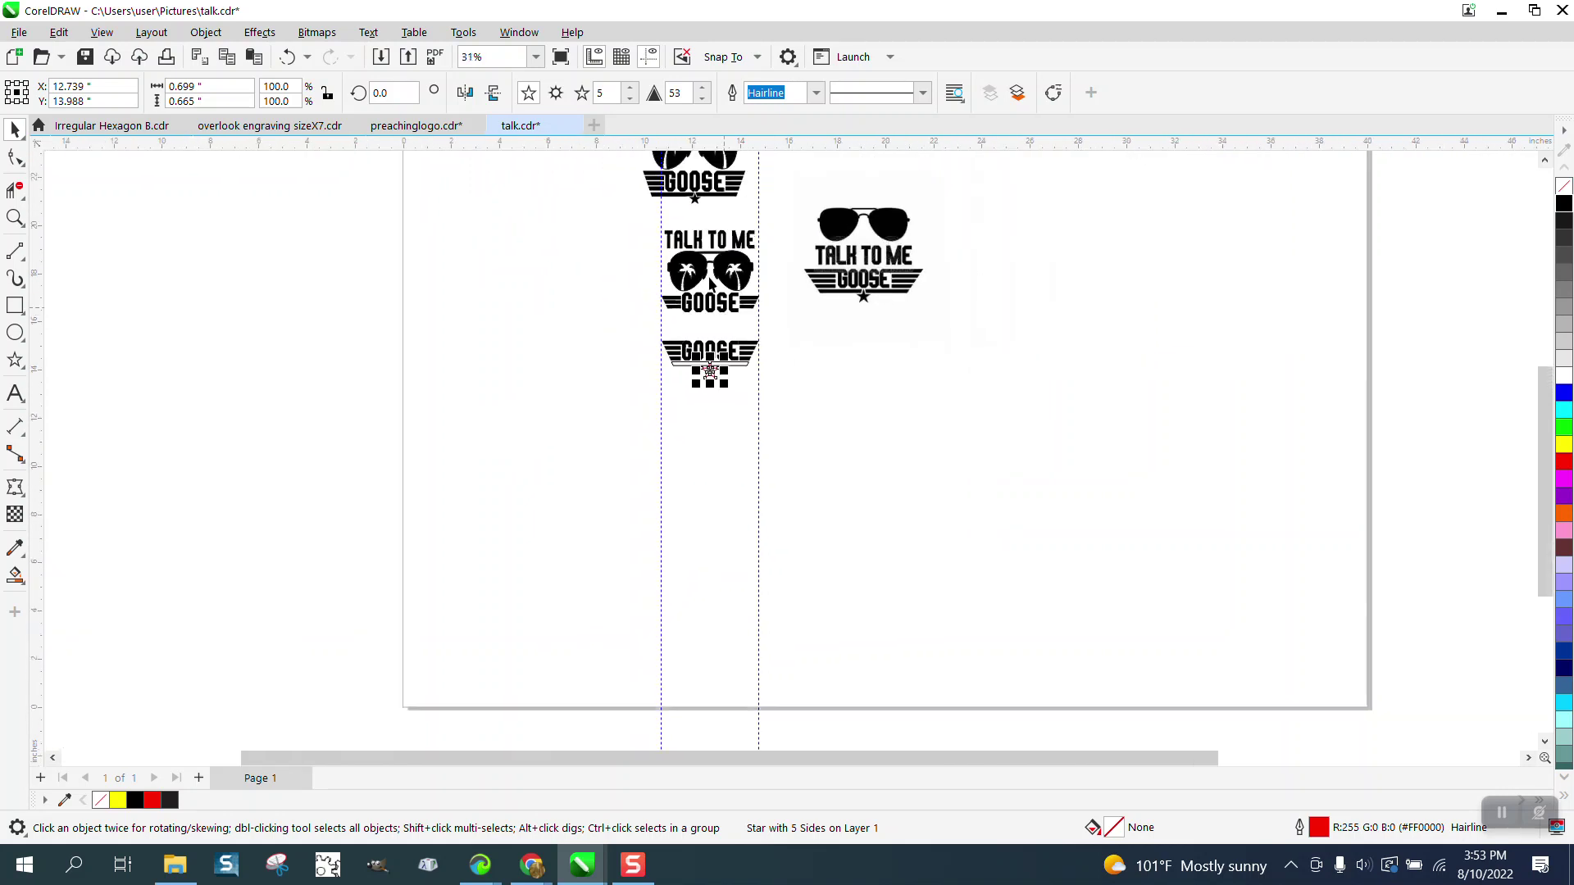
{"action": "left_click", "coordinate": [15, 218]}
{"action": "left_click_drag", "start_coordinate": [665, 177], "coordinate": [736, 215]}
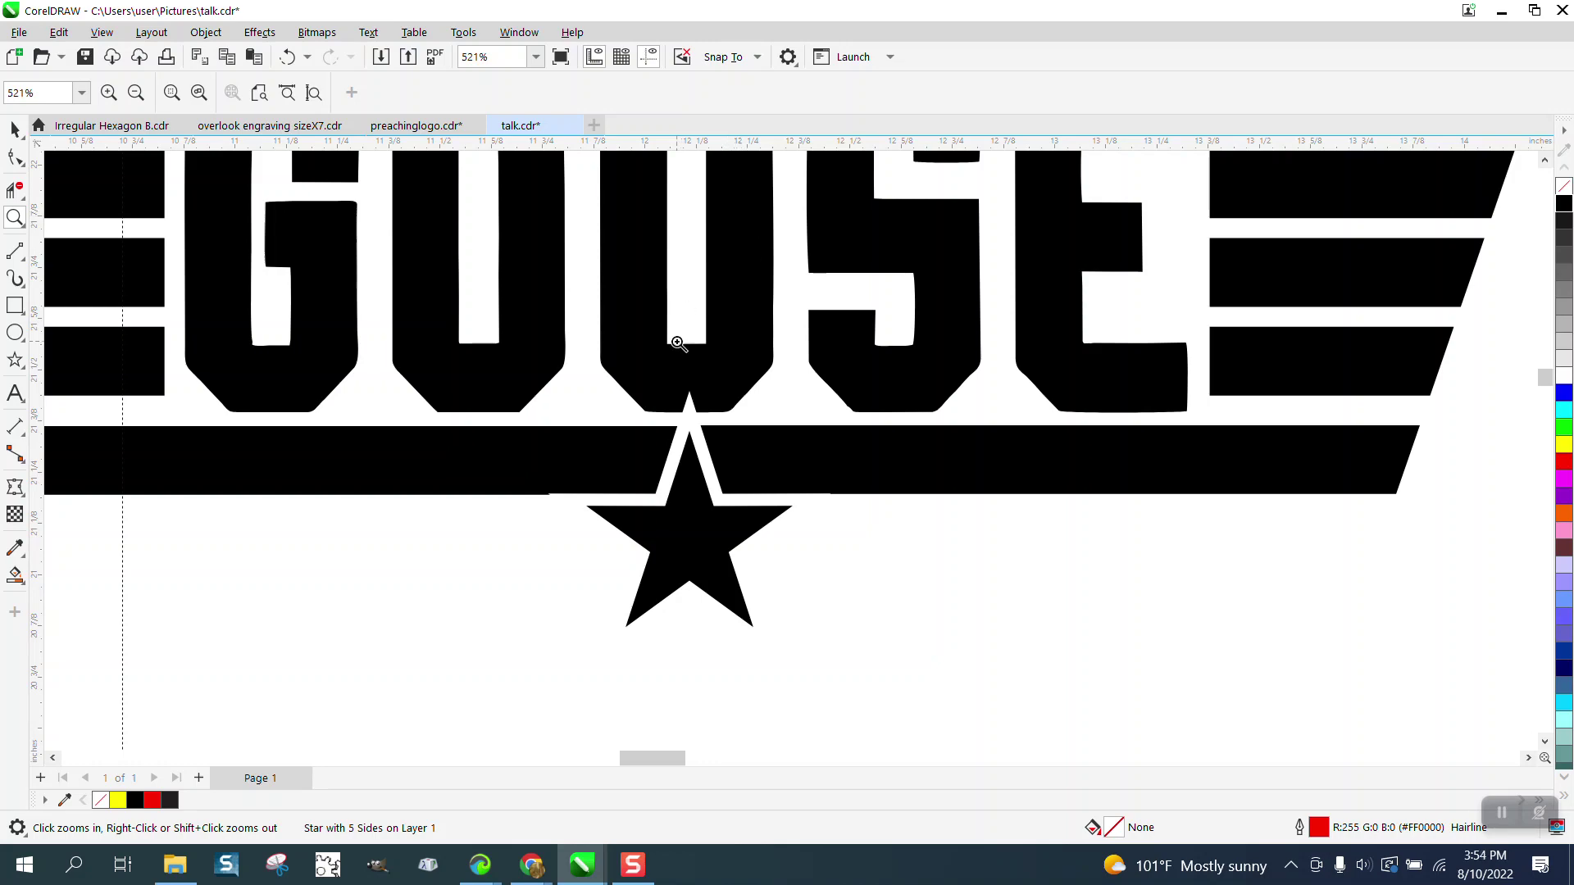
{"action": "scroll", "coordinate": [686, 366], "scroll_direction": "down", "scroll_amount": 3}
{"action": "scroll", "coordinate": [679, 379], "scroll_direction": "down", "scroll_amount": 2}
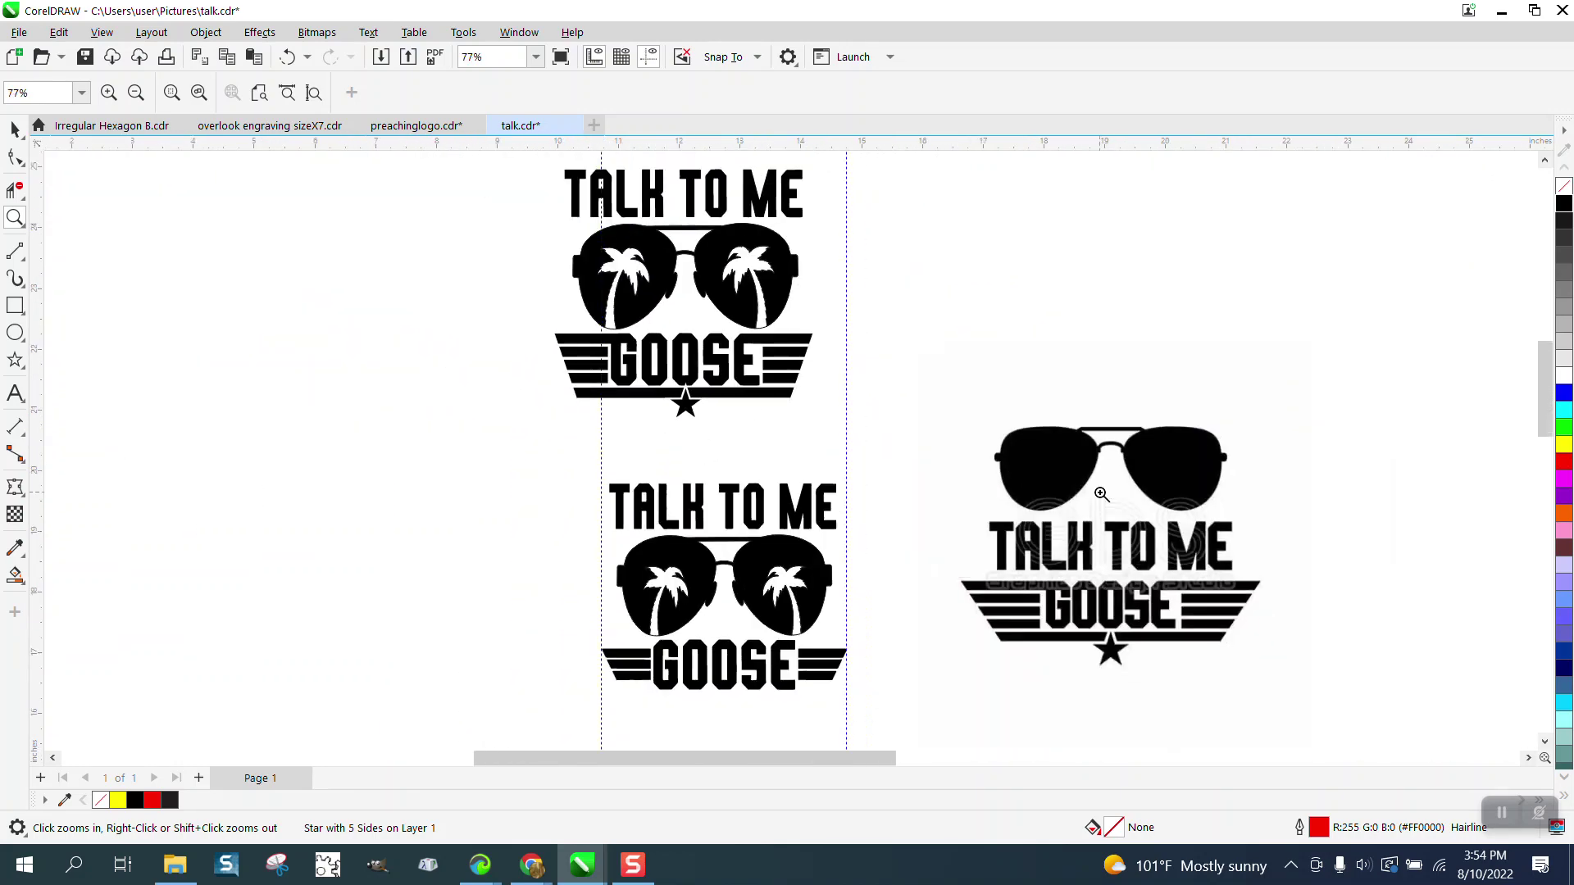
{"action": "scroll", "coordinate": [948, 468], "scroll_direction": "down", "scroll_amount": 1}
{"action": "scroll", "coordinate": [810, 452], "scroll_direction": "down", "scroll_amount": 1}
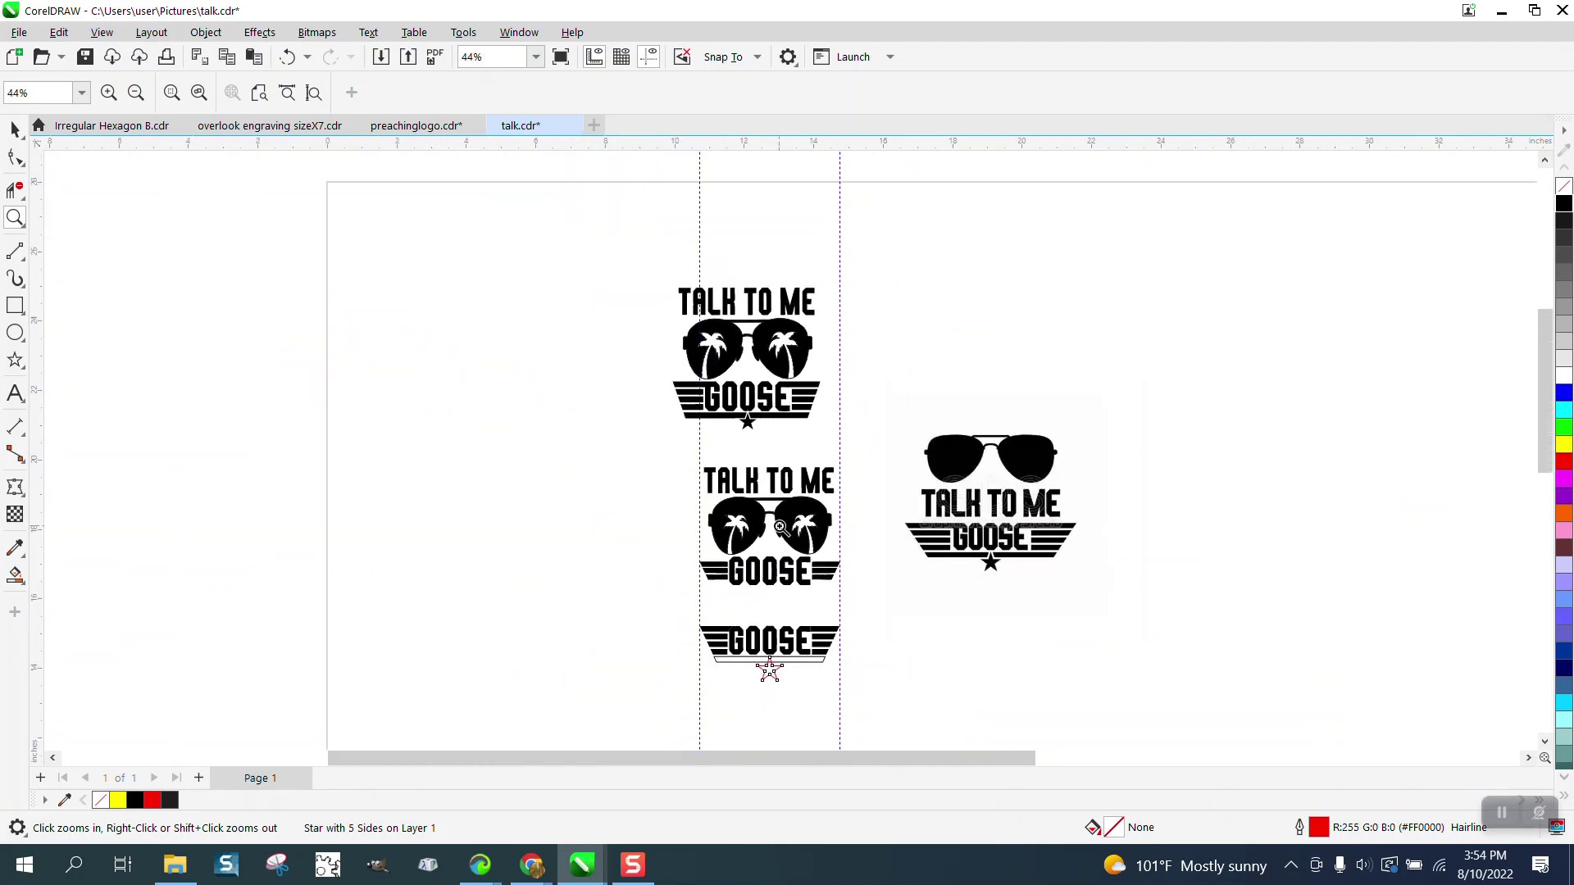
Nudge the star under the lower GOOSE lettering up by 0.05 inch
{"action": "left_click_drag", "start_coordinate": [674, 598], "coordinate": [967, 727]}
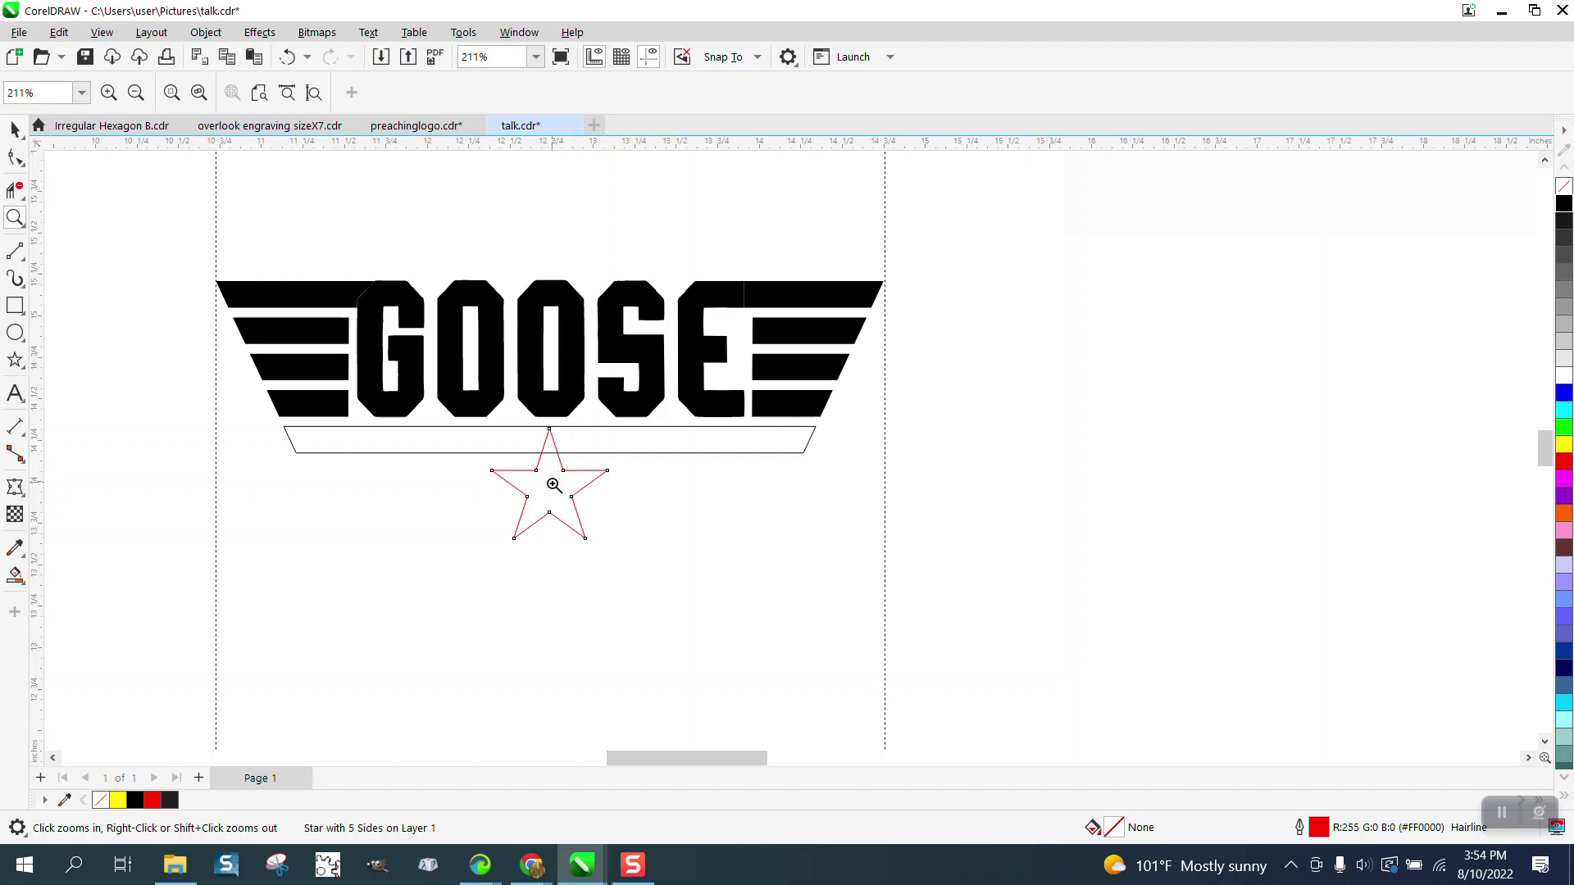
{"action": "left_click", "coordinate": [14, 129]}
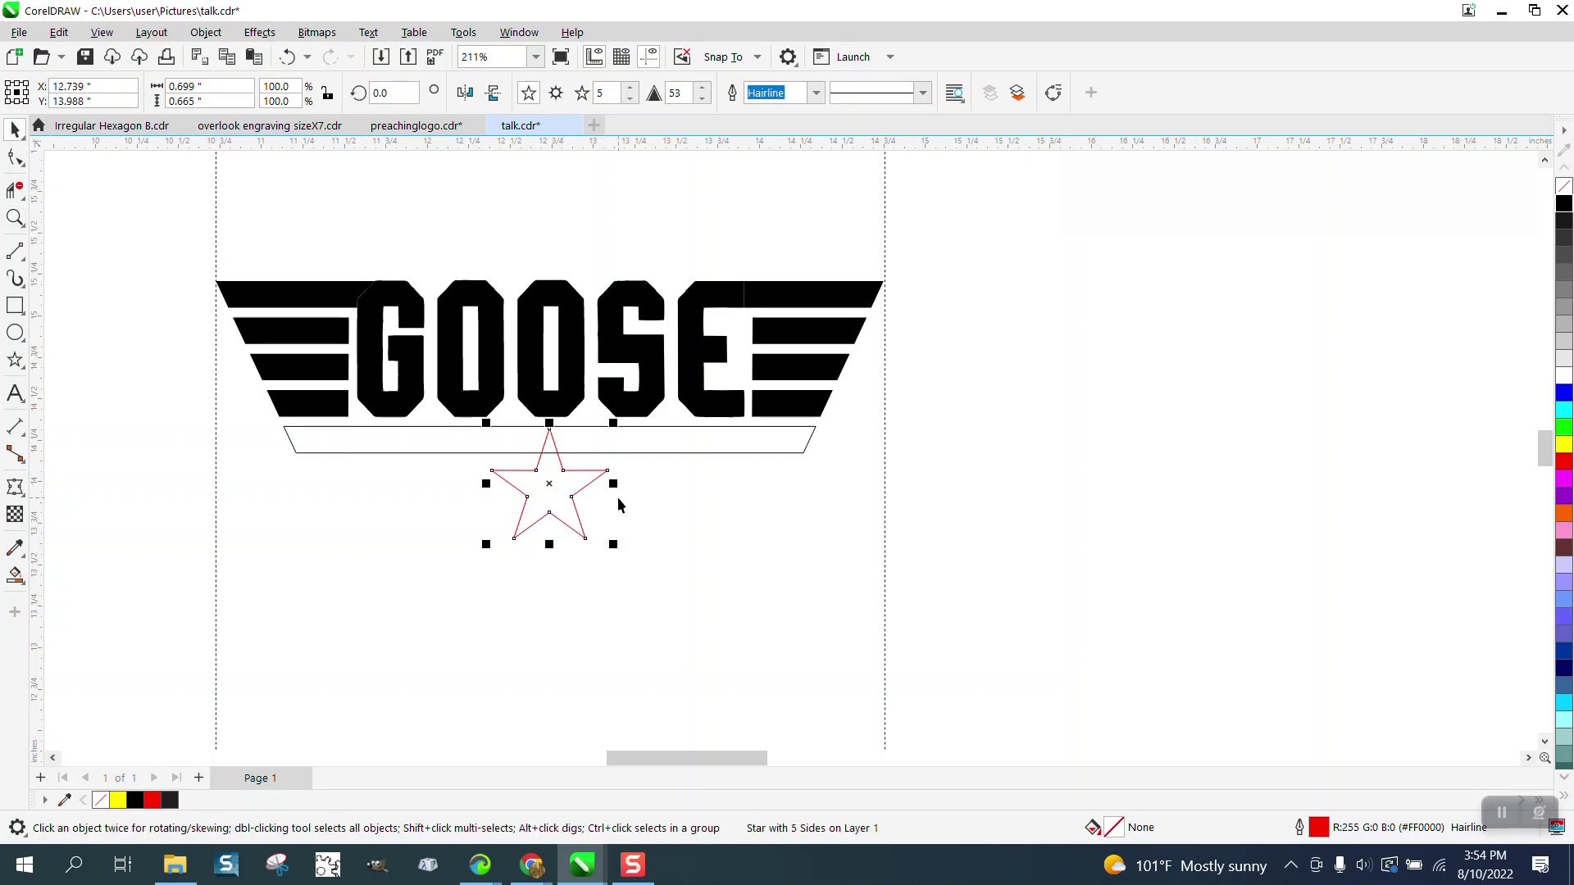
{"action": "key", "text": "Up"}
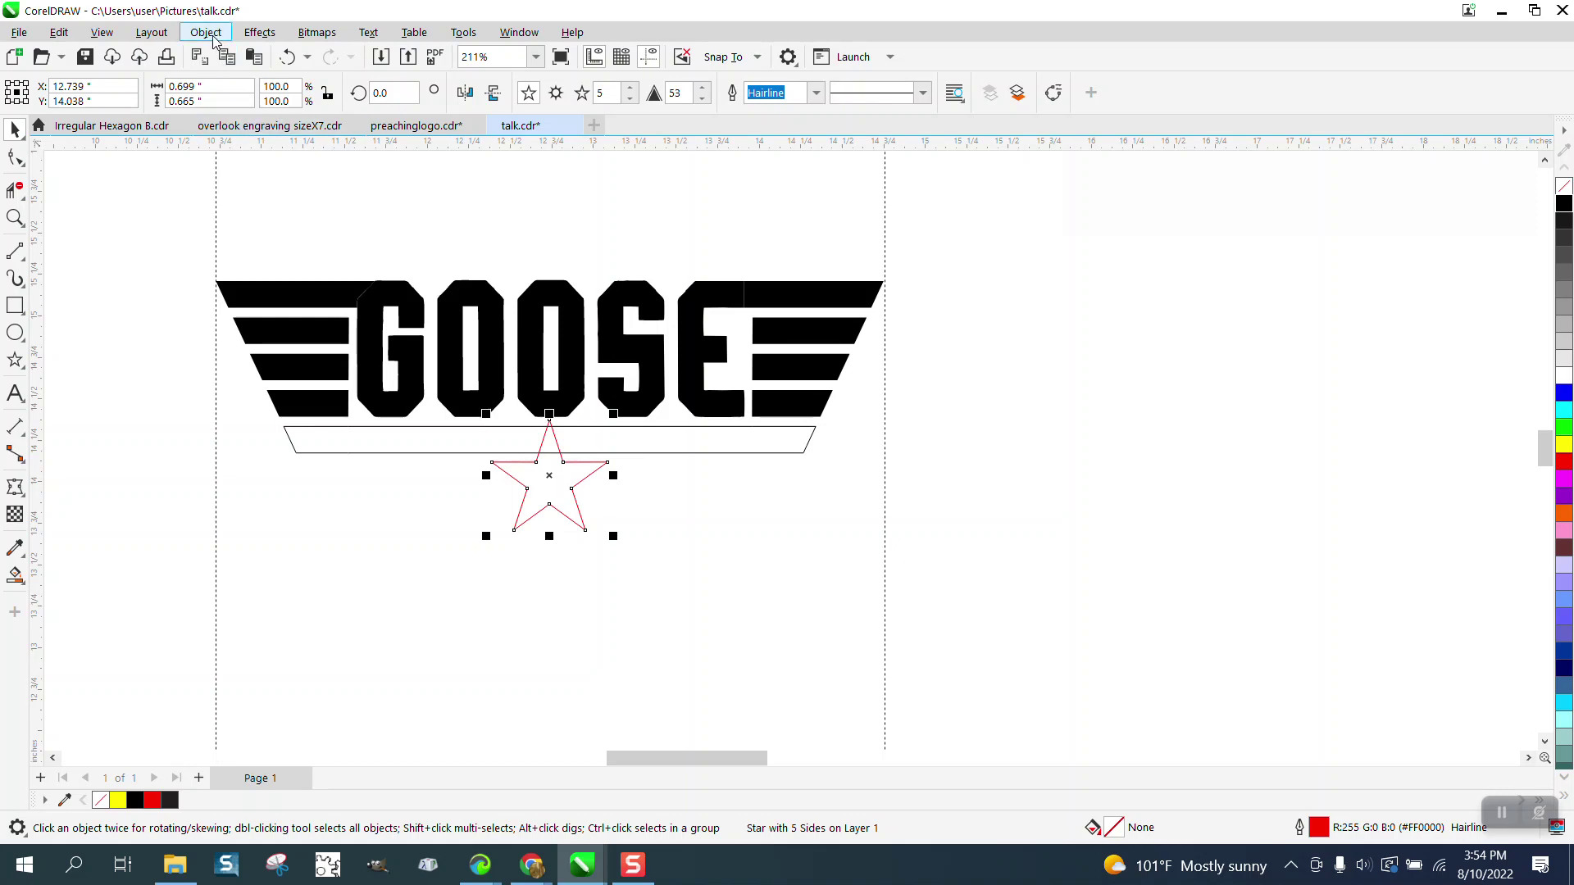
Draw a line along the left edge of the star's upper point and offset it 0.05 inch to the left
{"action": "left_click", "coordinate": [15, 215]}
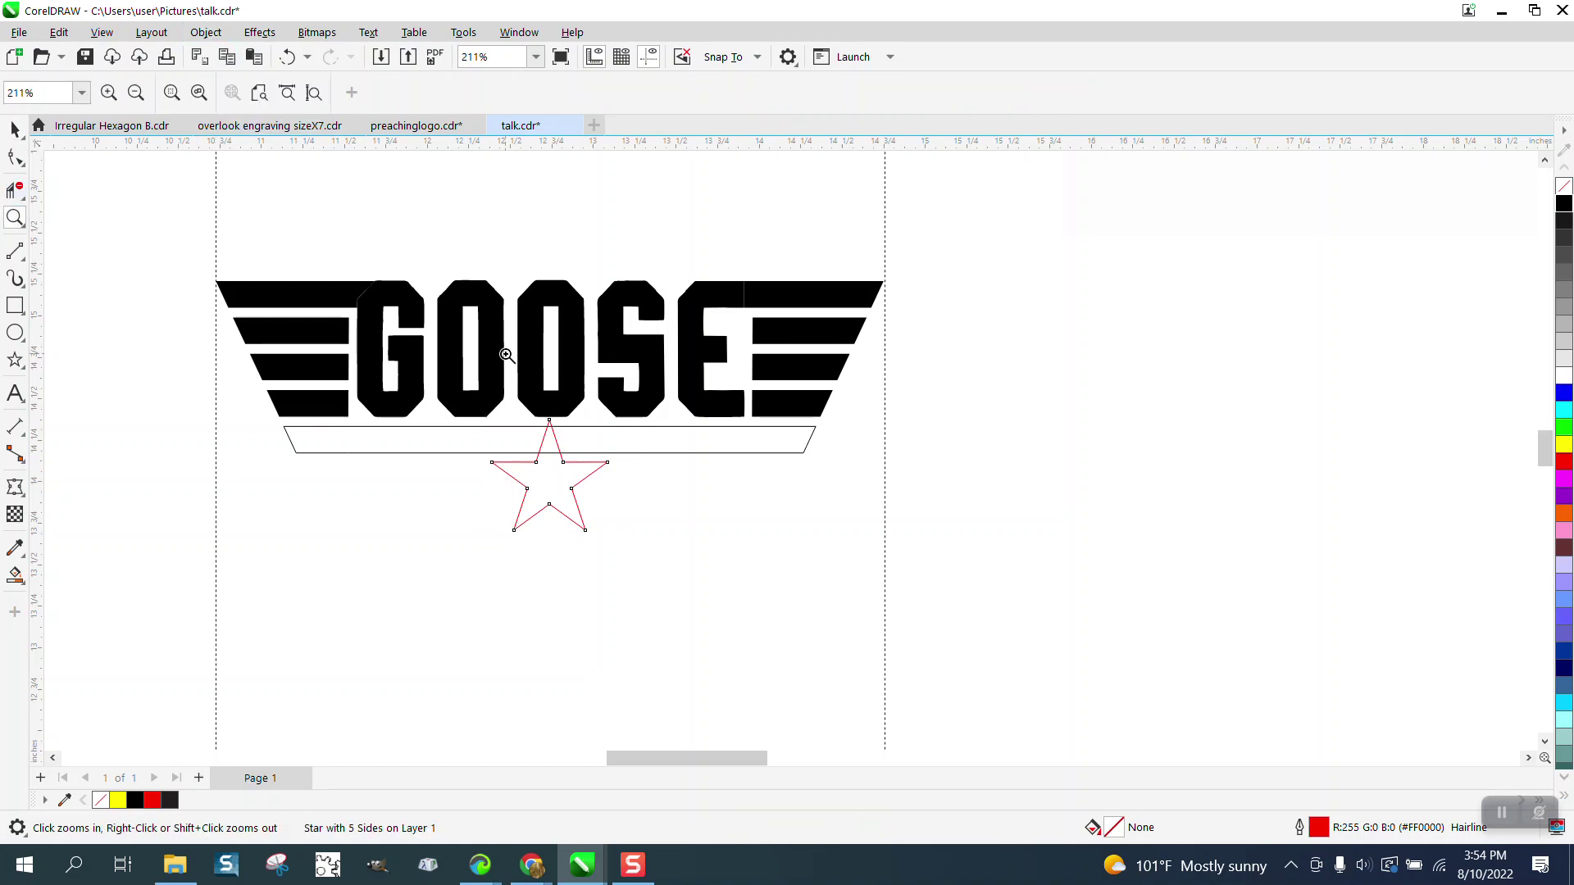
{"action": "left_click", "coordinate": [565, 481]}
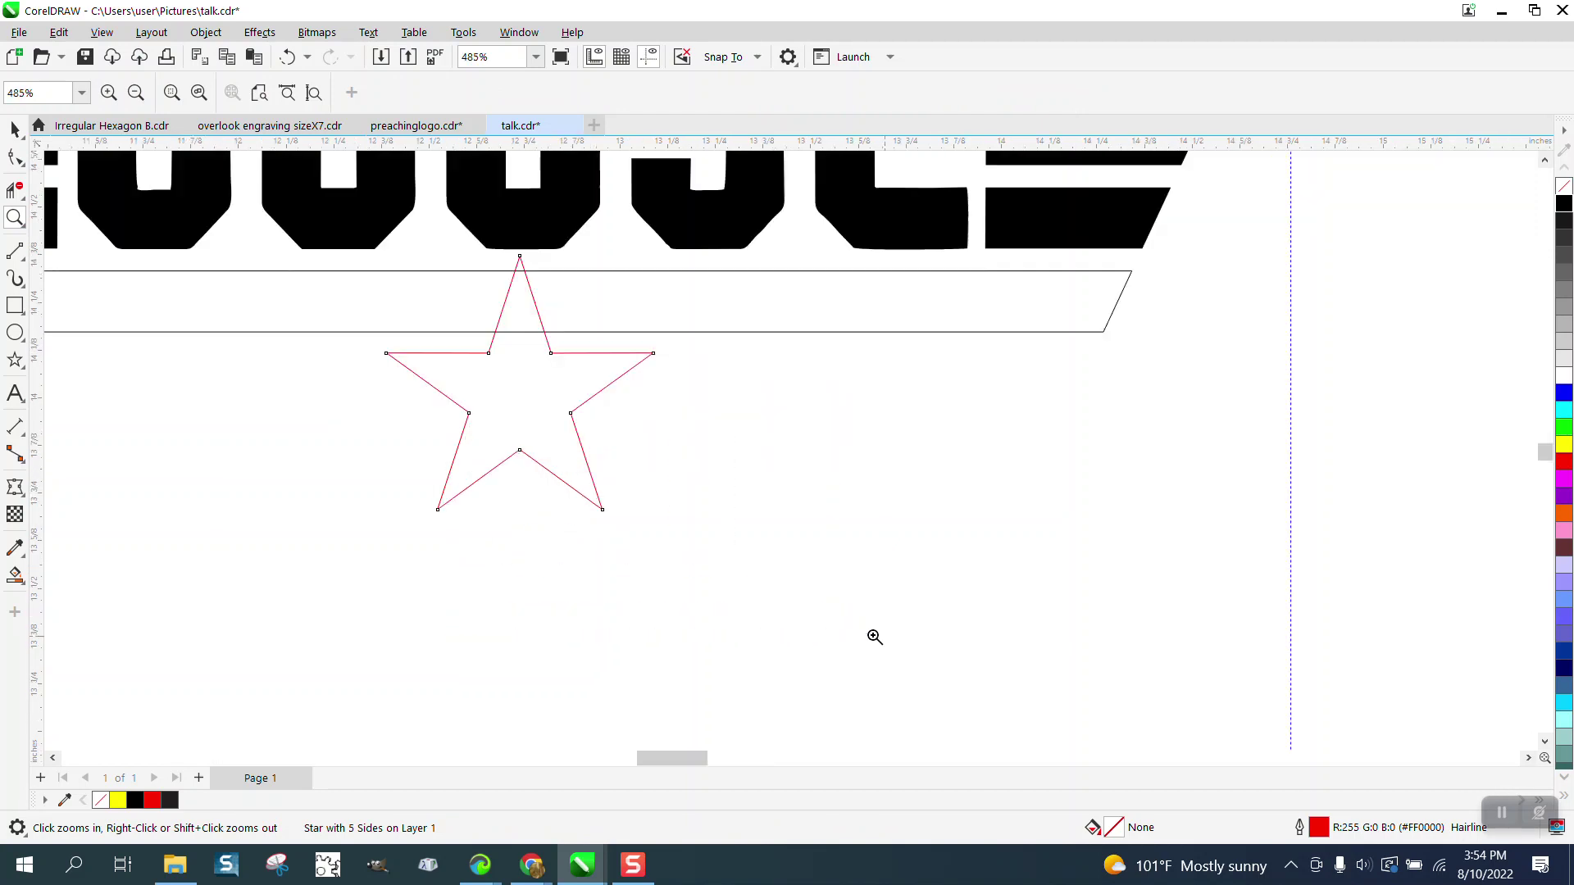
{"action": "left_click", "coordinate": [23, 443]}
{"action": "left_click", "coordinate": [141, 425]}
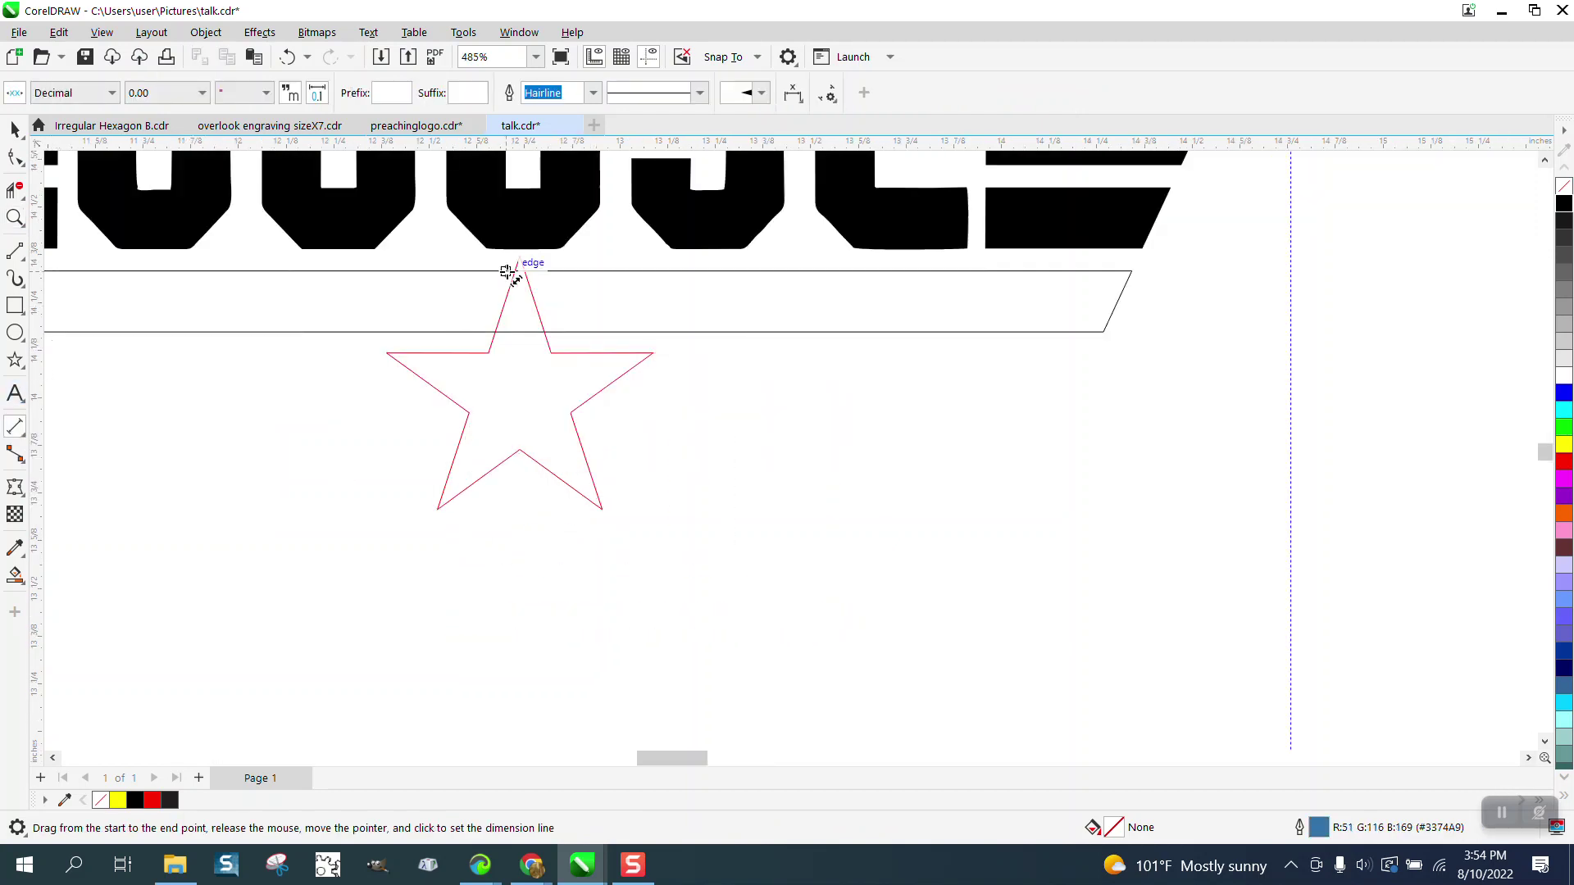
{"action": "left_click", "coordinate": [15, 250]}
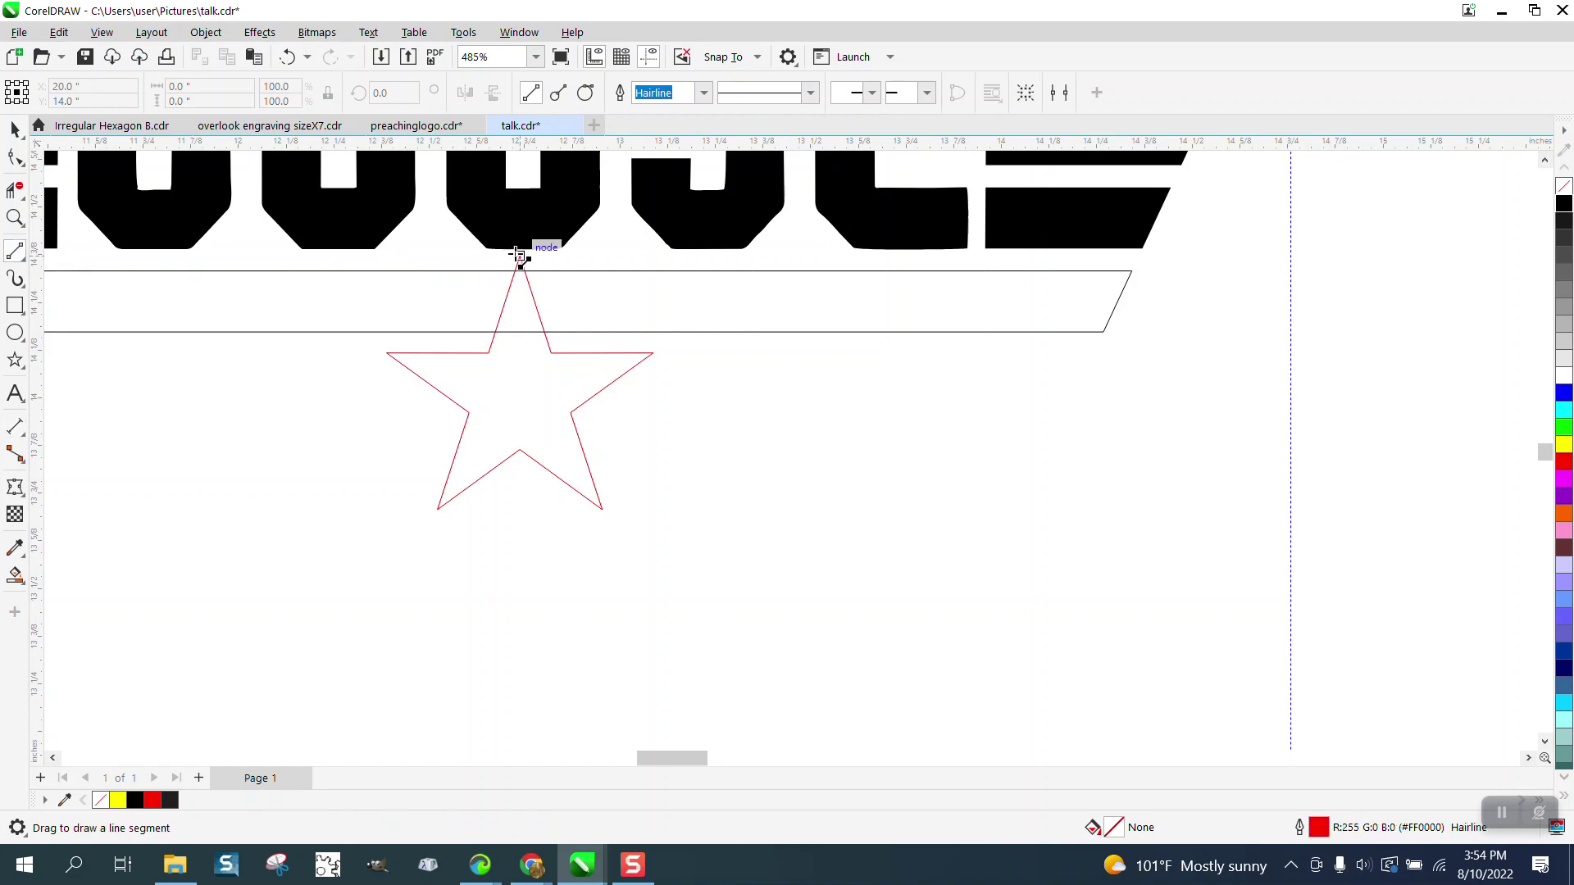
{"action": "left_click_drag", "start_coordinate": [520, 255], "coordinate": [491, 354]}
{"action": "key", "text": "Left"}
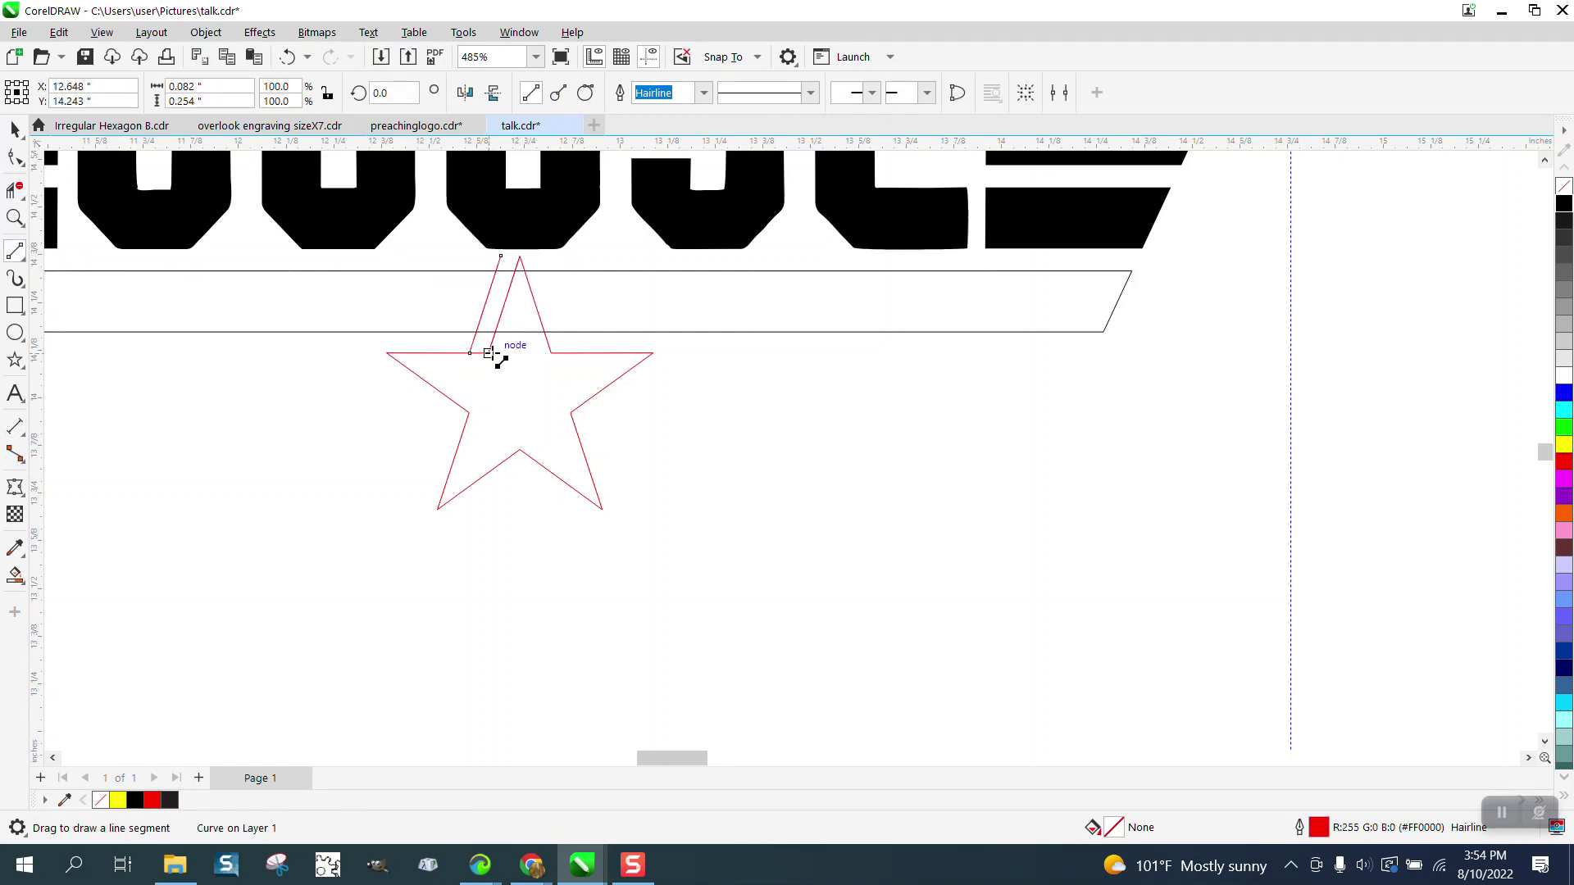
Mirror a copy of the offset line horizontally and move it beside the right edge of the star's upper point
{"action": "left_click", "coordinate": [465, 93]}
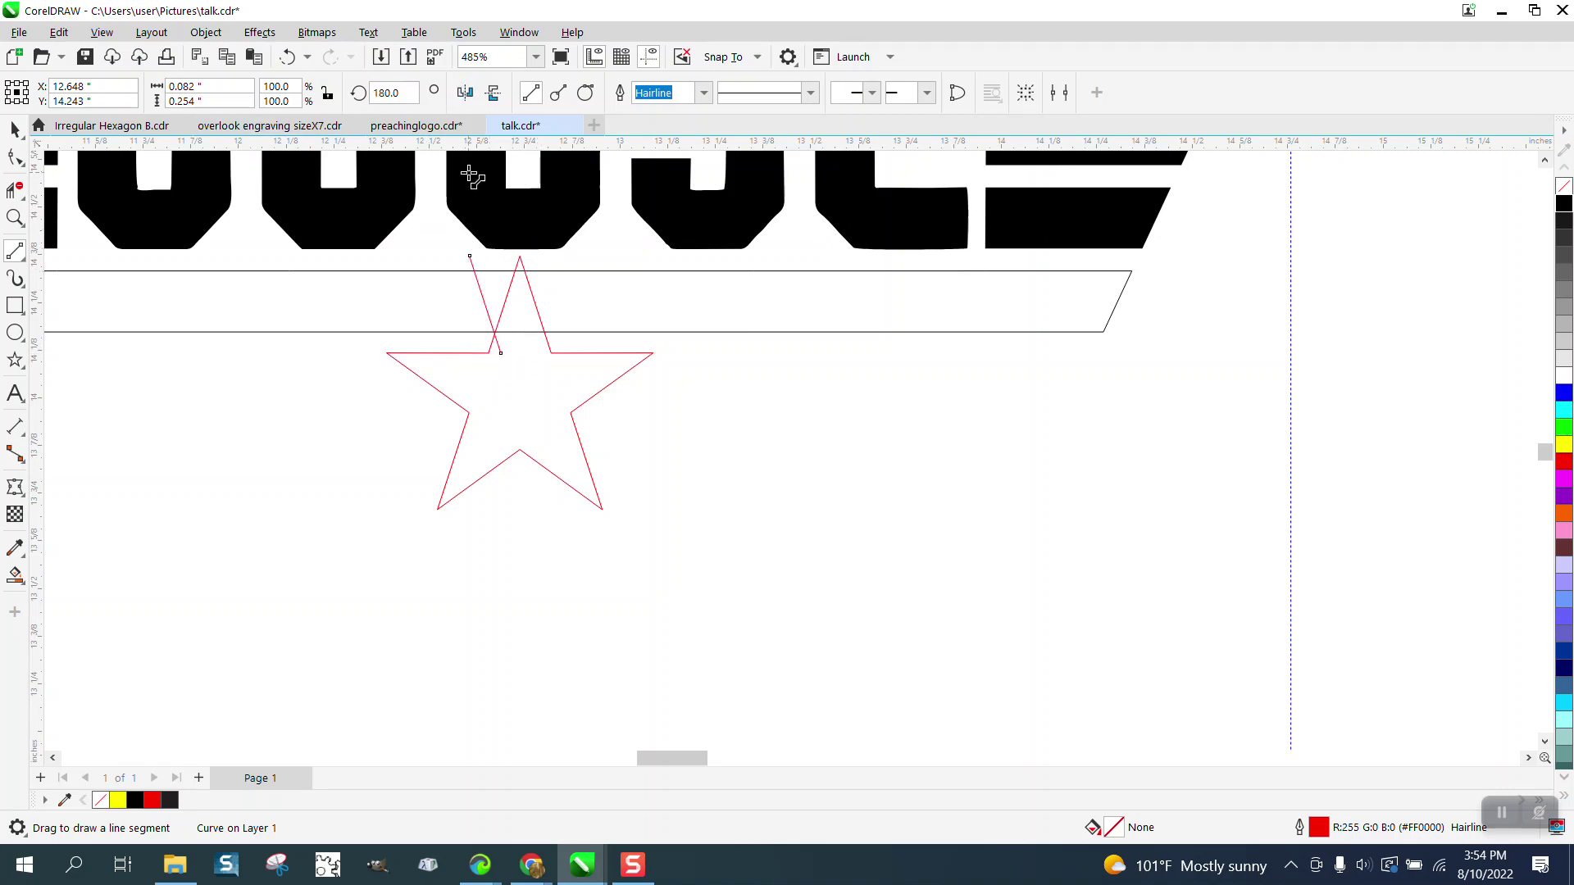
{"action": "left_click", "coordinate": [293, 58]}
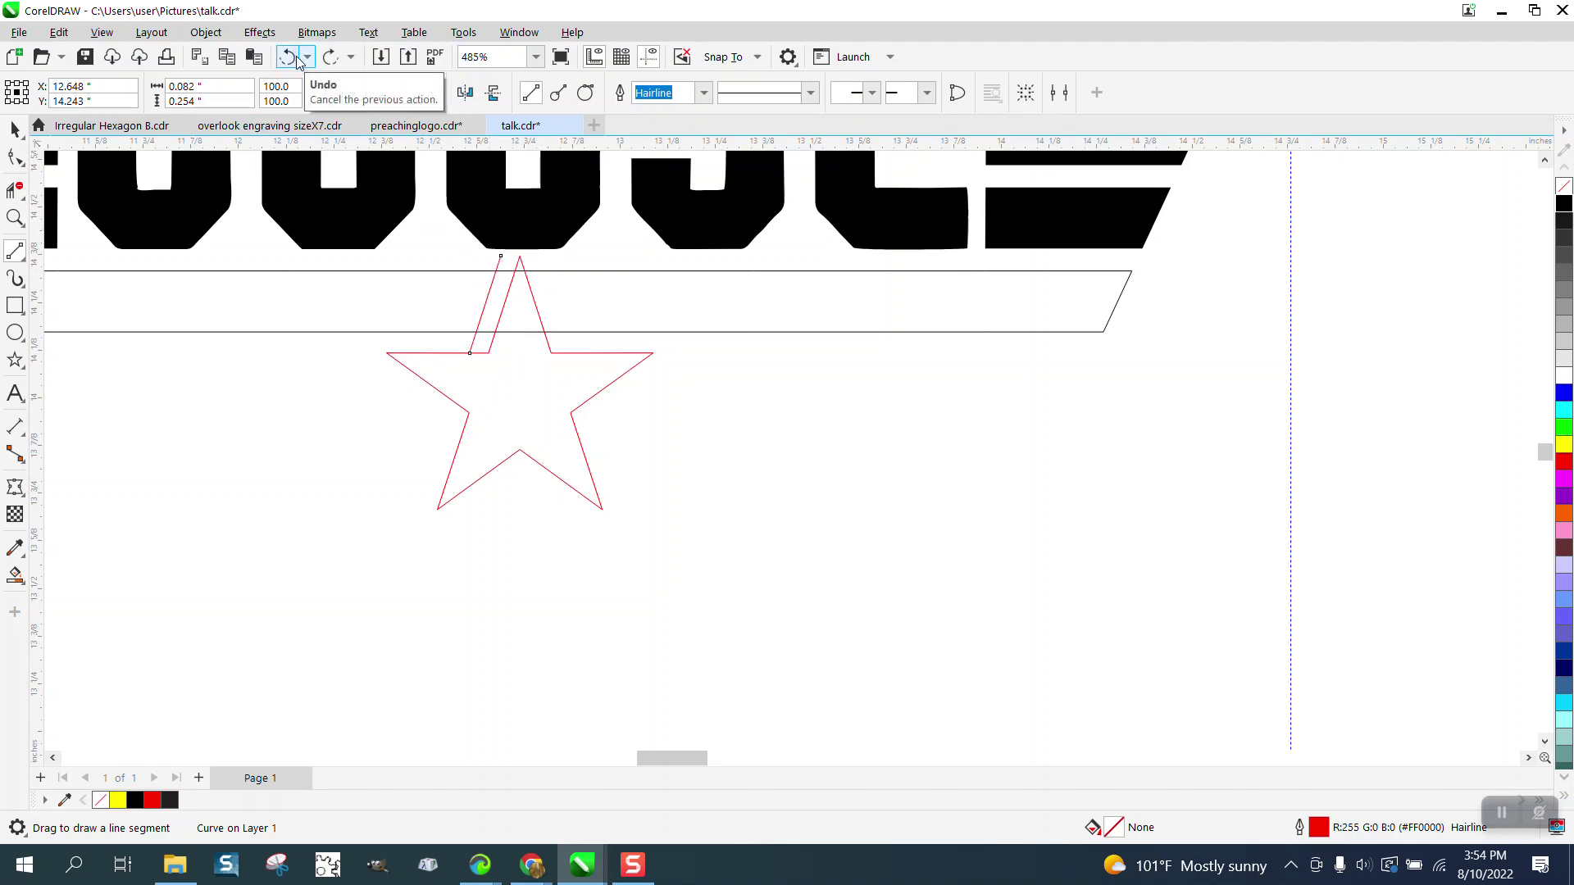
{"action": "left_click", "coordinate": [465, 93]}
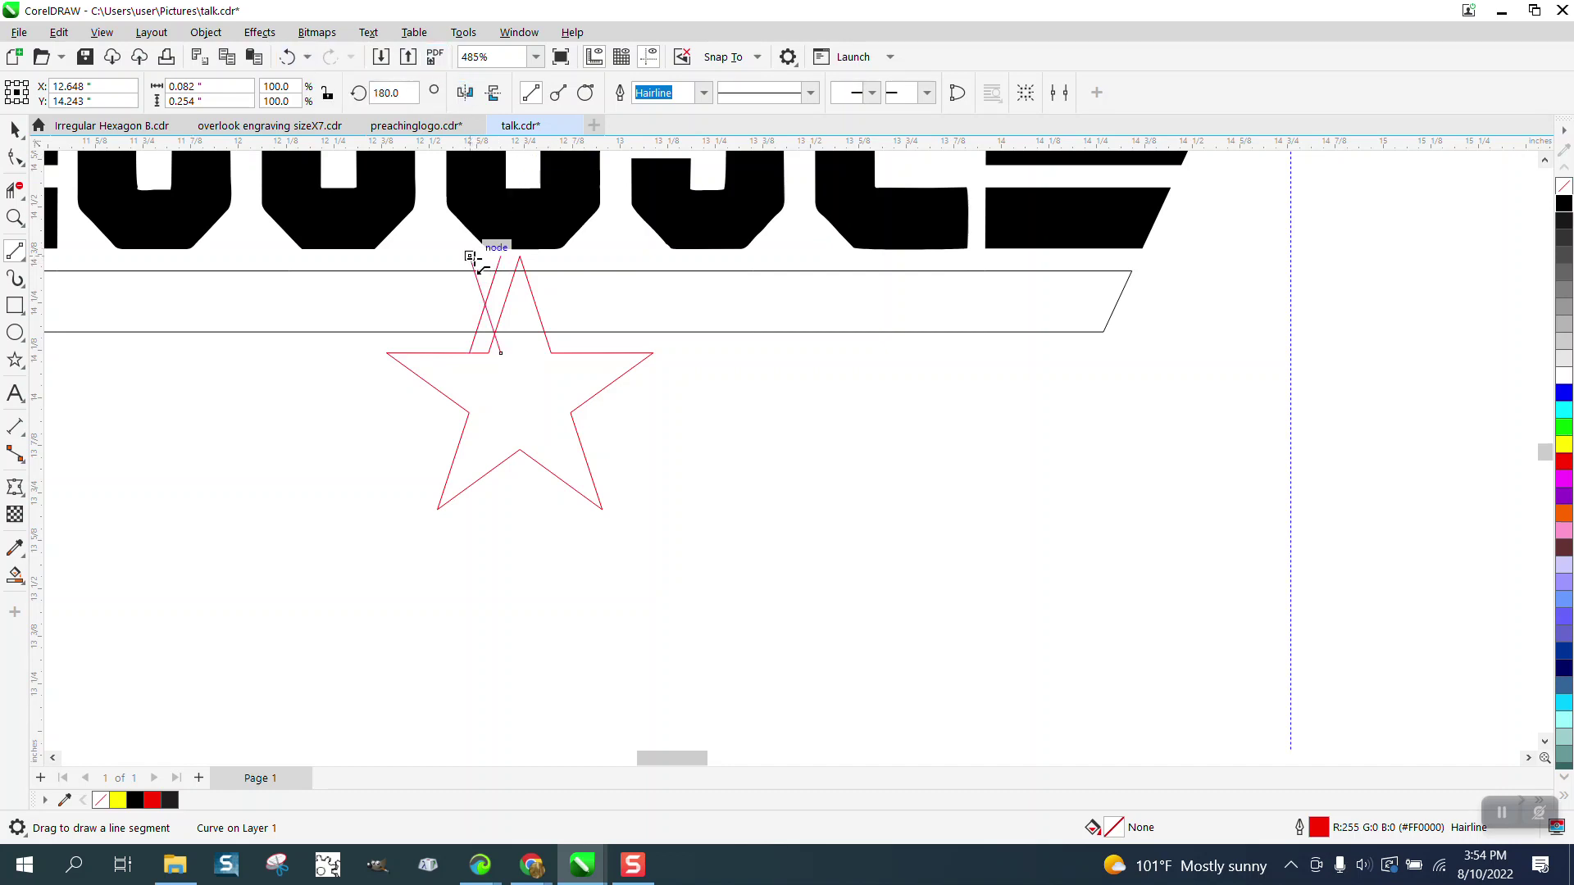
{"action": "left_click_drag", "start_coordinate": [471, 257], "coordinate": [530, 258]}
{"action": "left_click", "coordinate": [15, 129]}
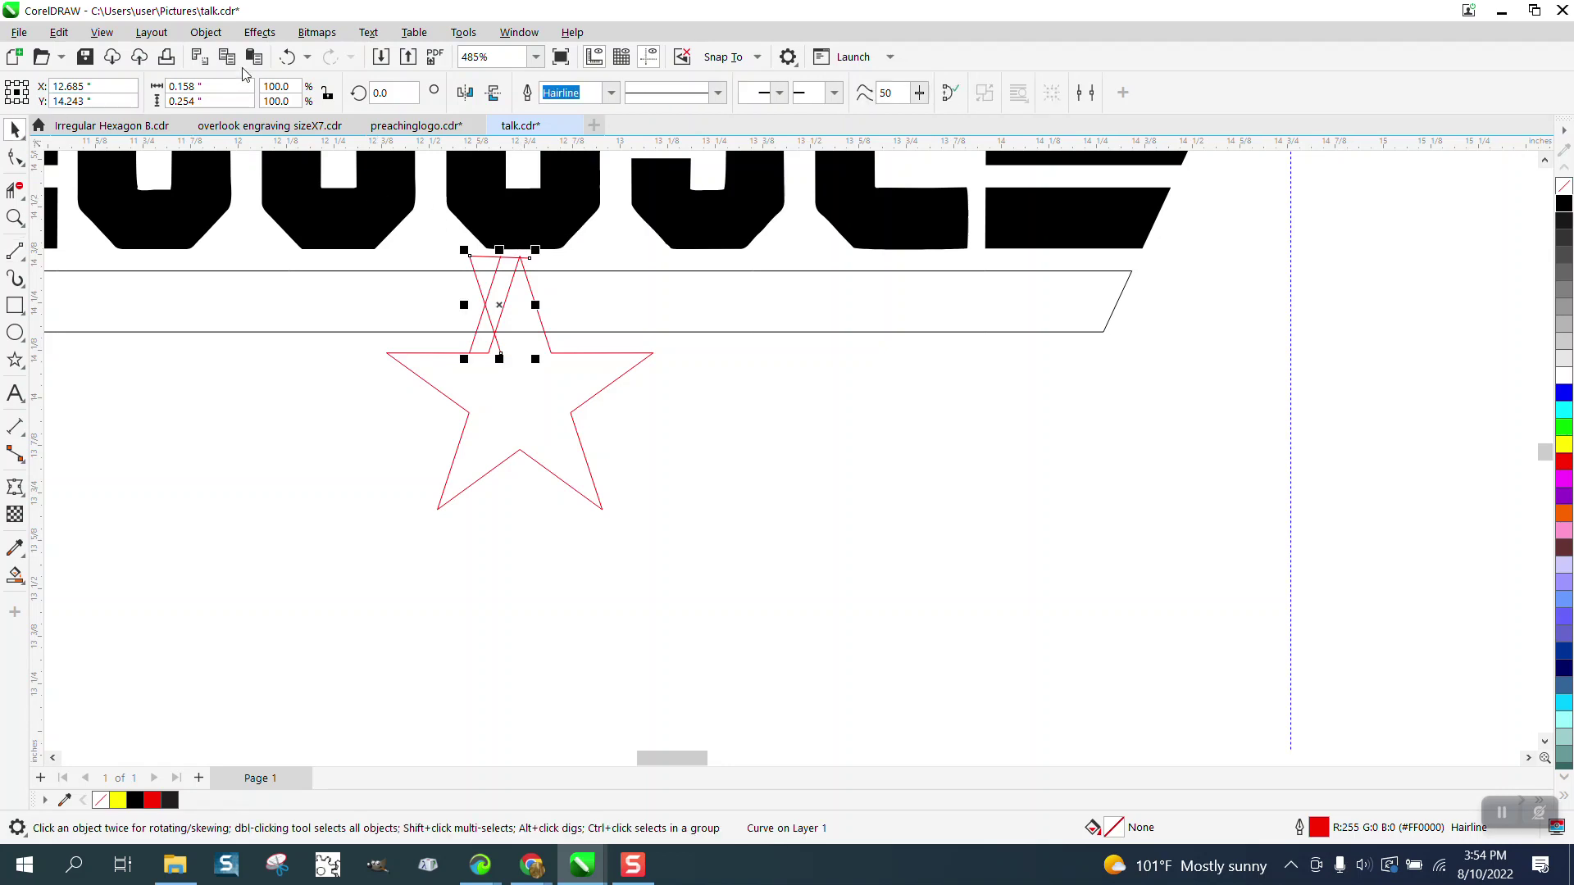
{"action": "left_click", "coordinate": [287, 56]}
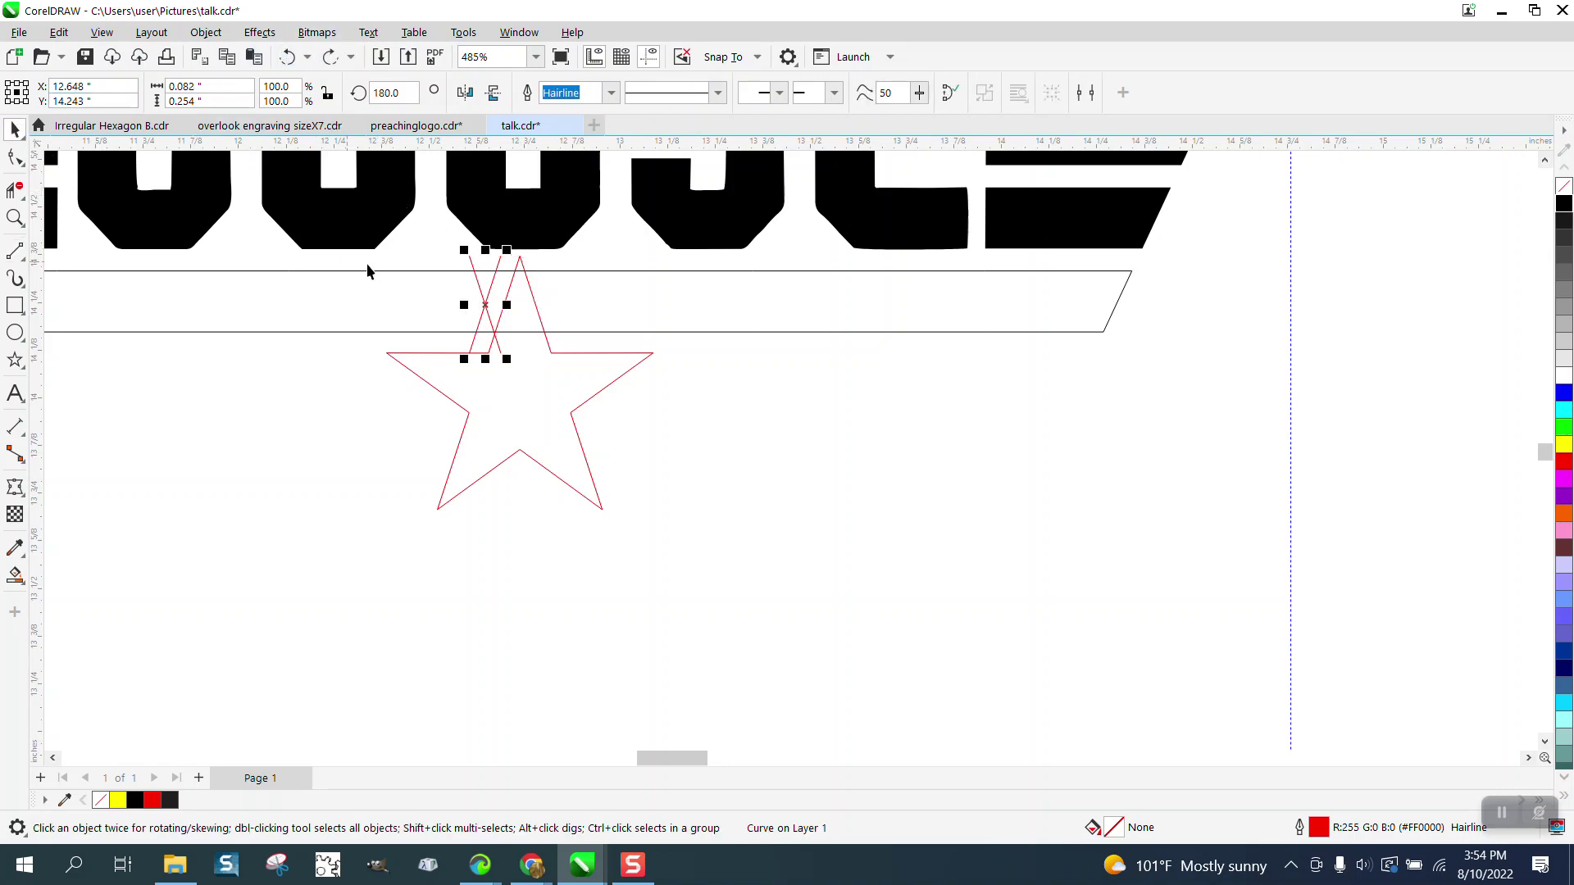
{"action": "left_click_drag", "start_coordinate": [470, 257], "coordinate": [539, 265]}
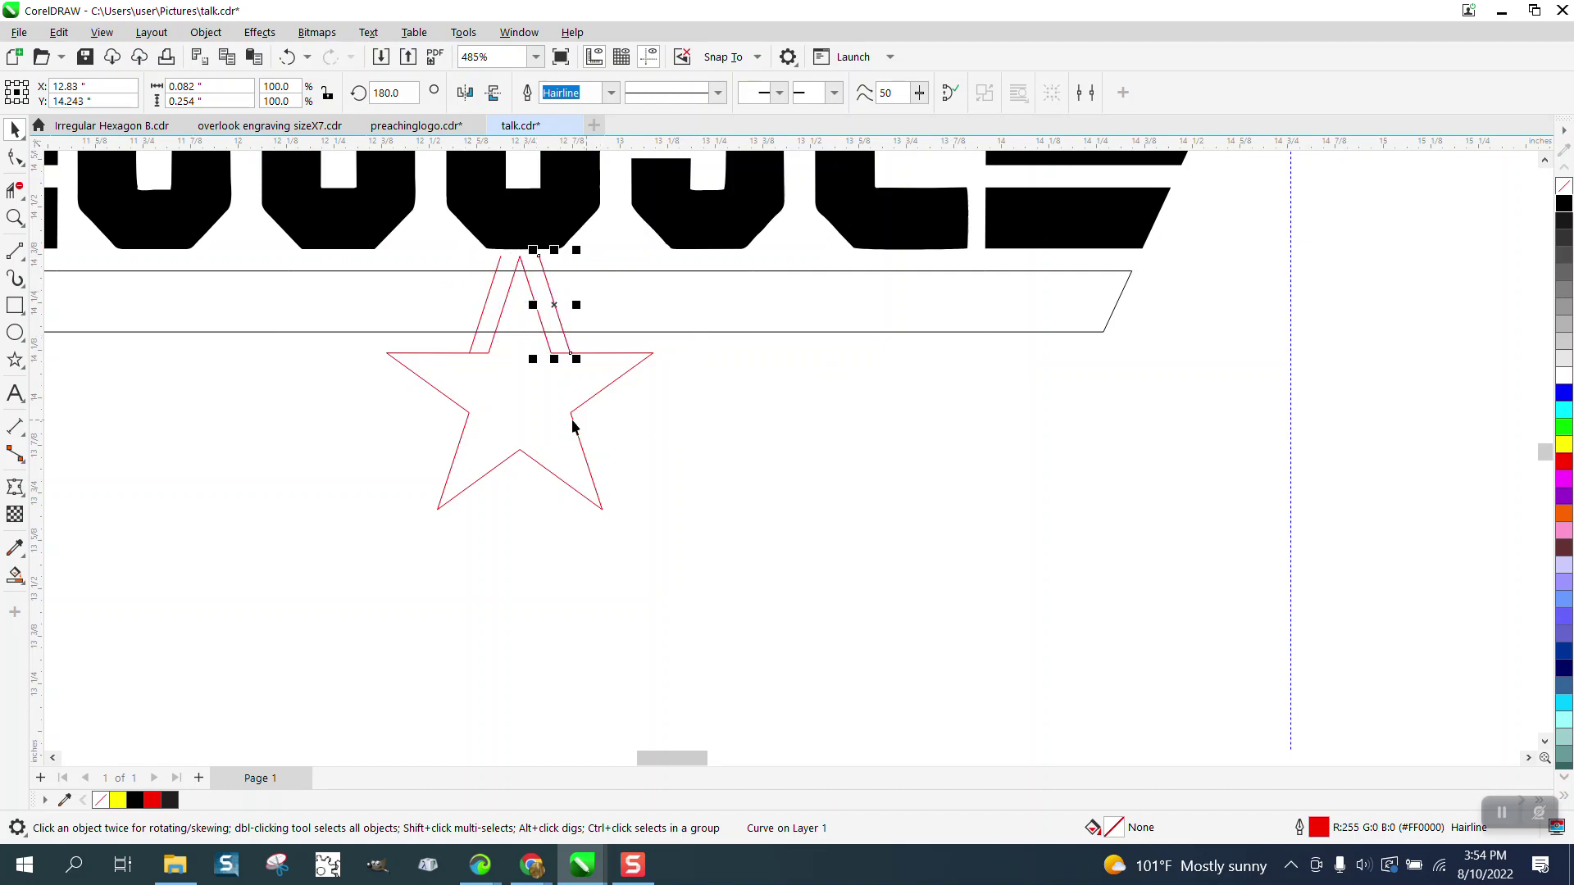
Smart-fill the bottom bar outside the two offset lines and the whole star with black
{"action": "left_click", "coordinate": [14, 575]}
{"action": "left_click", "coordinate": [303, 310]}
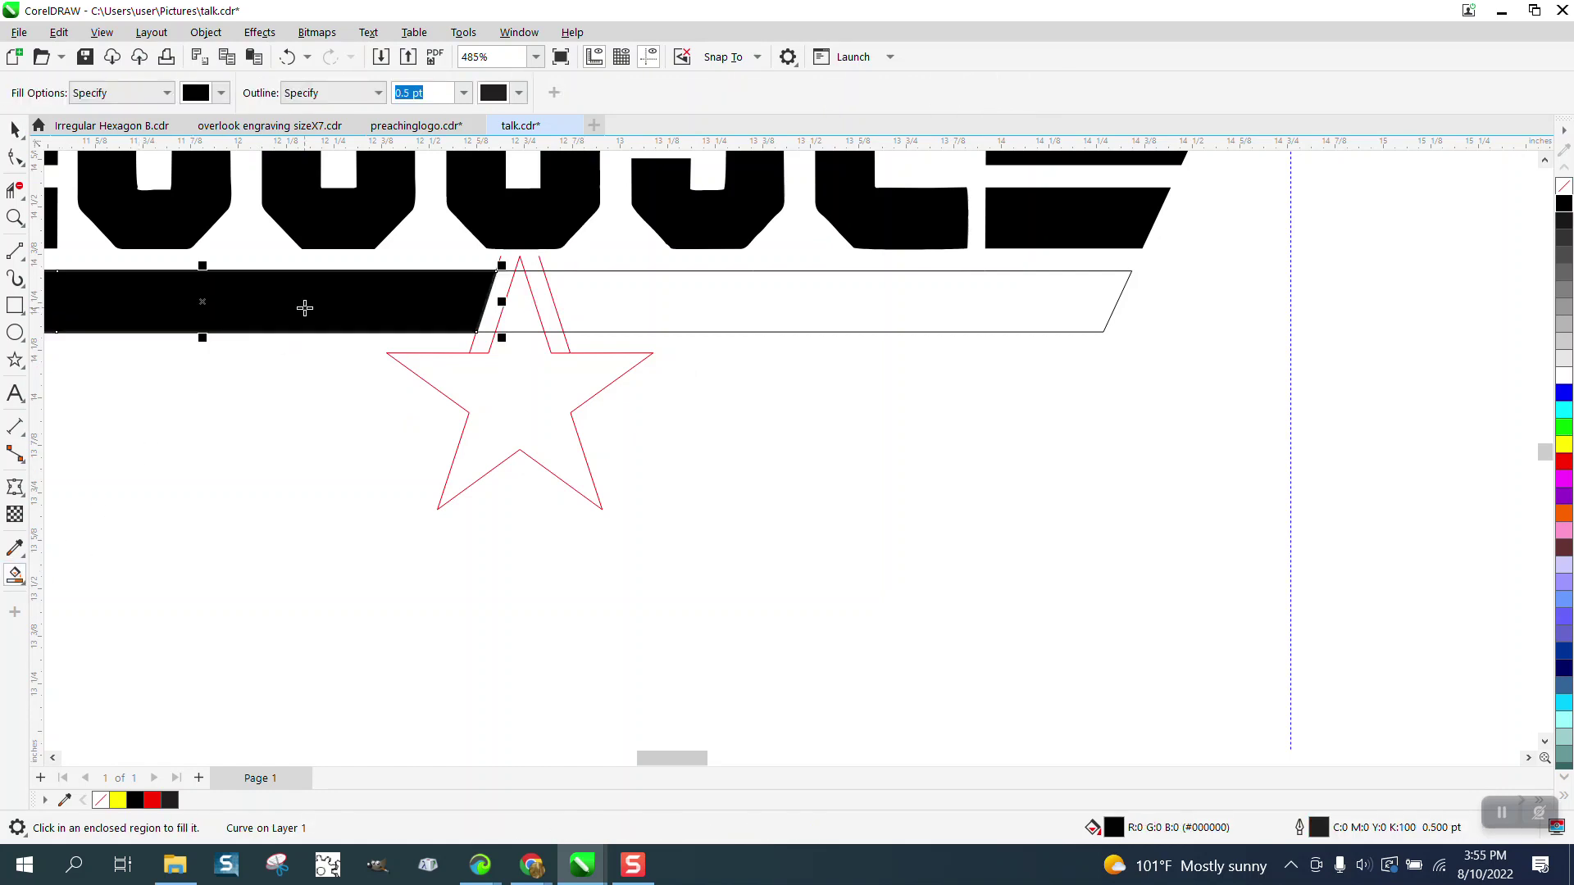
{"action": "left_click", "coordinate": [685, 309]}
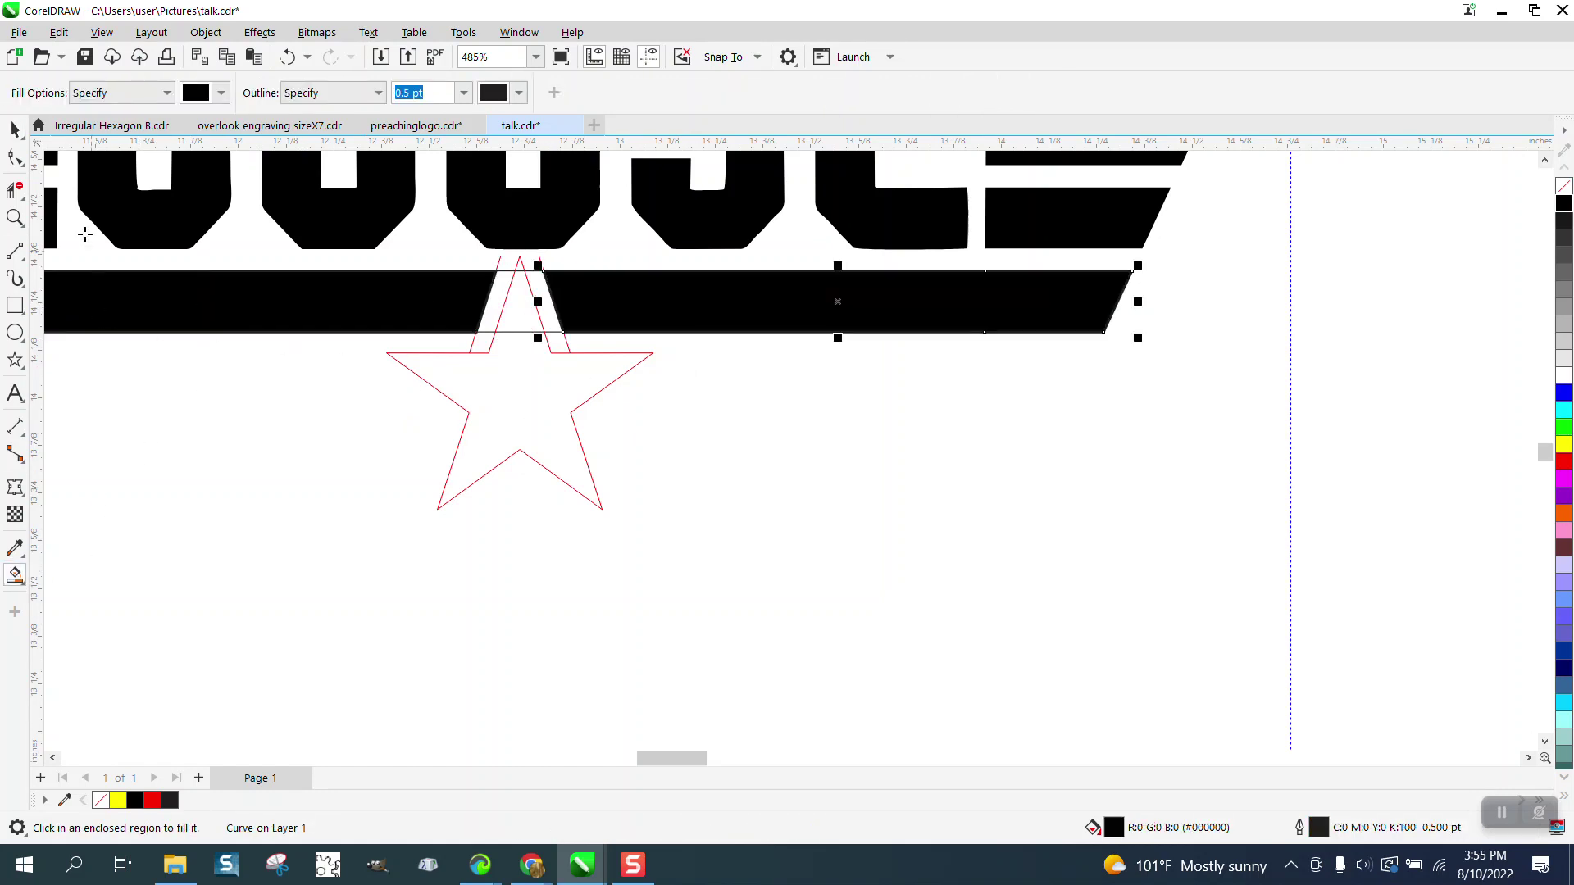
{"action": "left_click", "coordinate": [15, 130]}
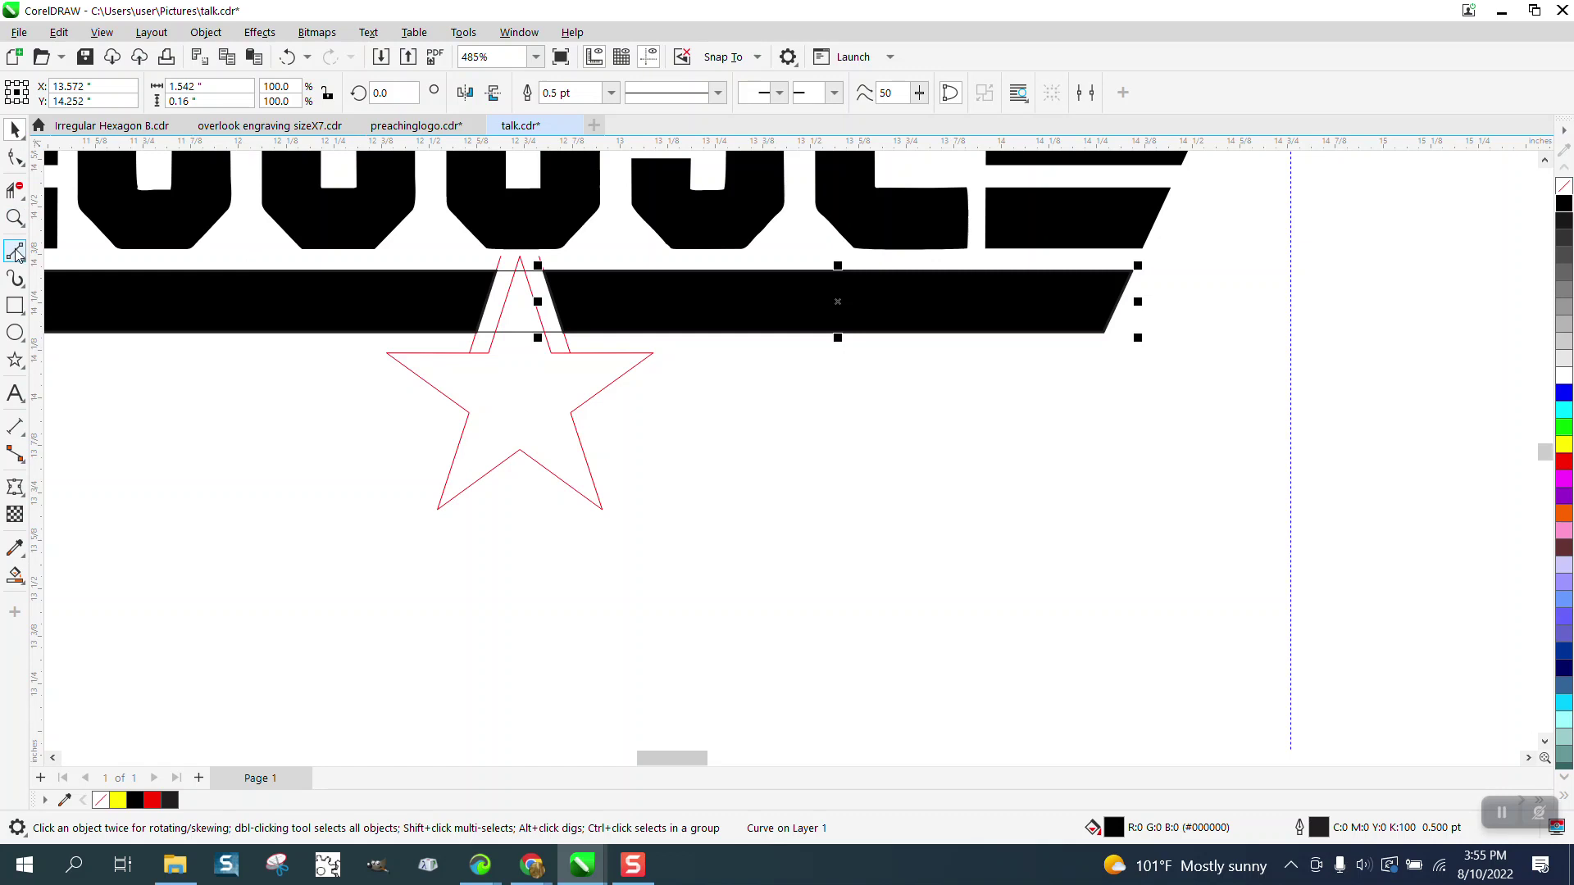
{"action": "left_click", "coordinate": [15, 191]}
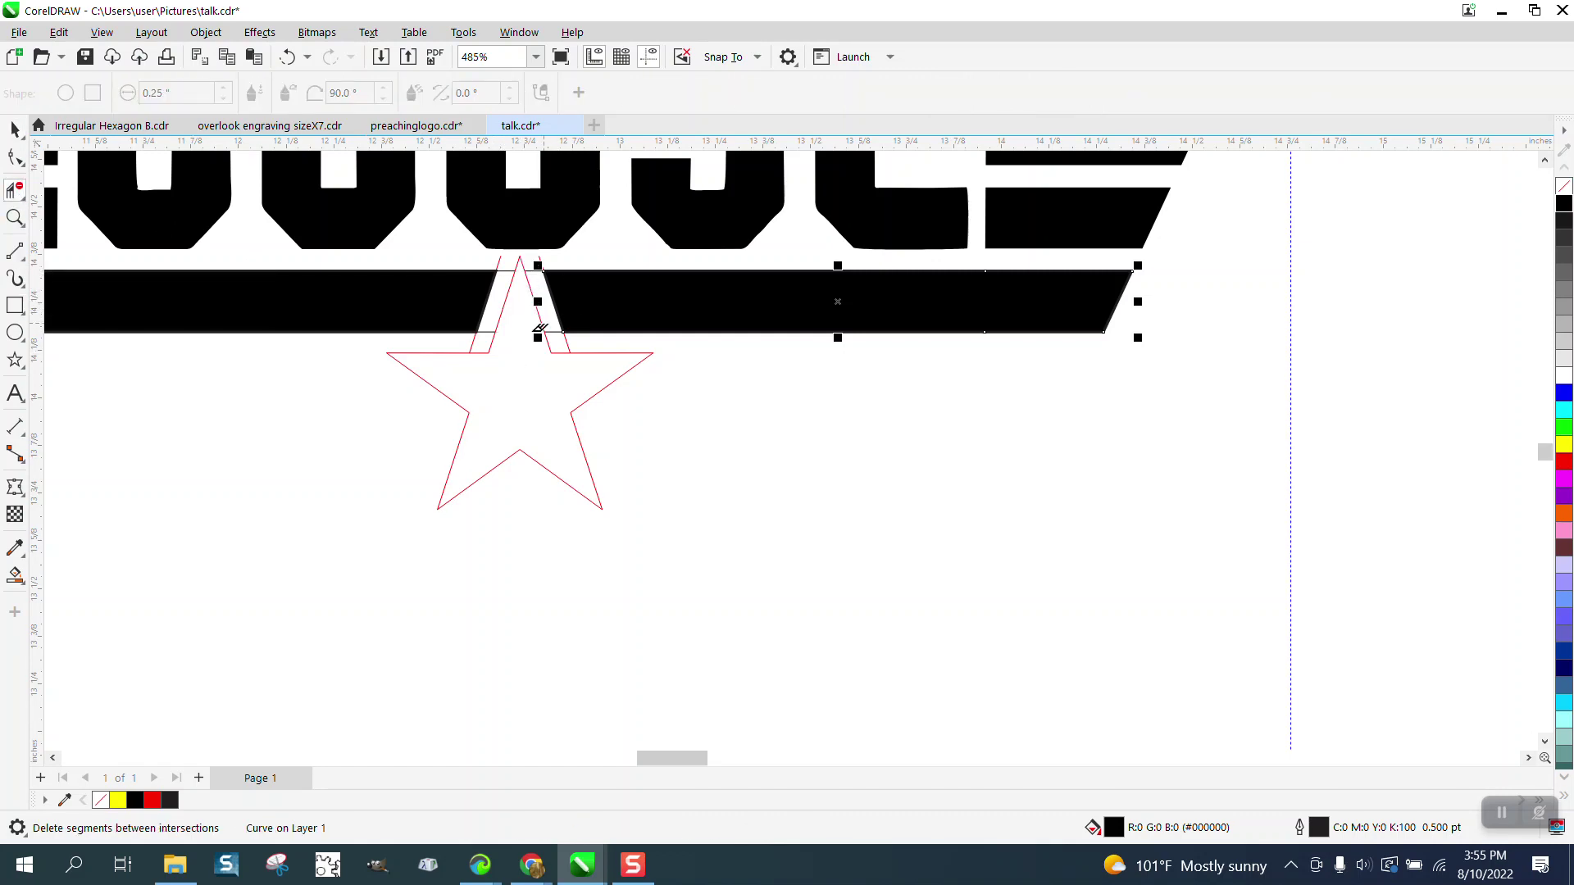
{"action": "left_click", "coordinate": [20, 576]}
{"action": "left_click", "coordinate": [502, 418]}
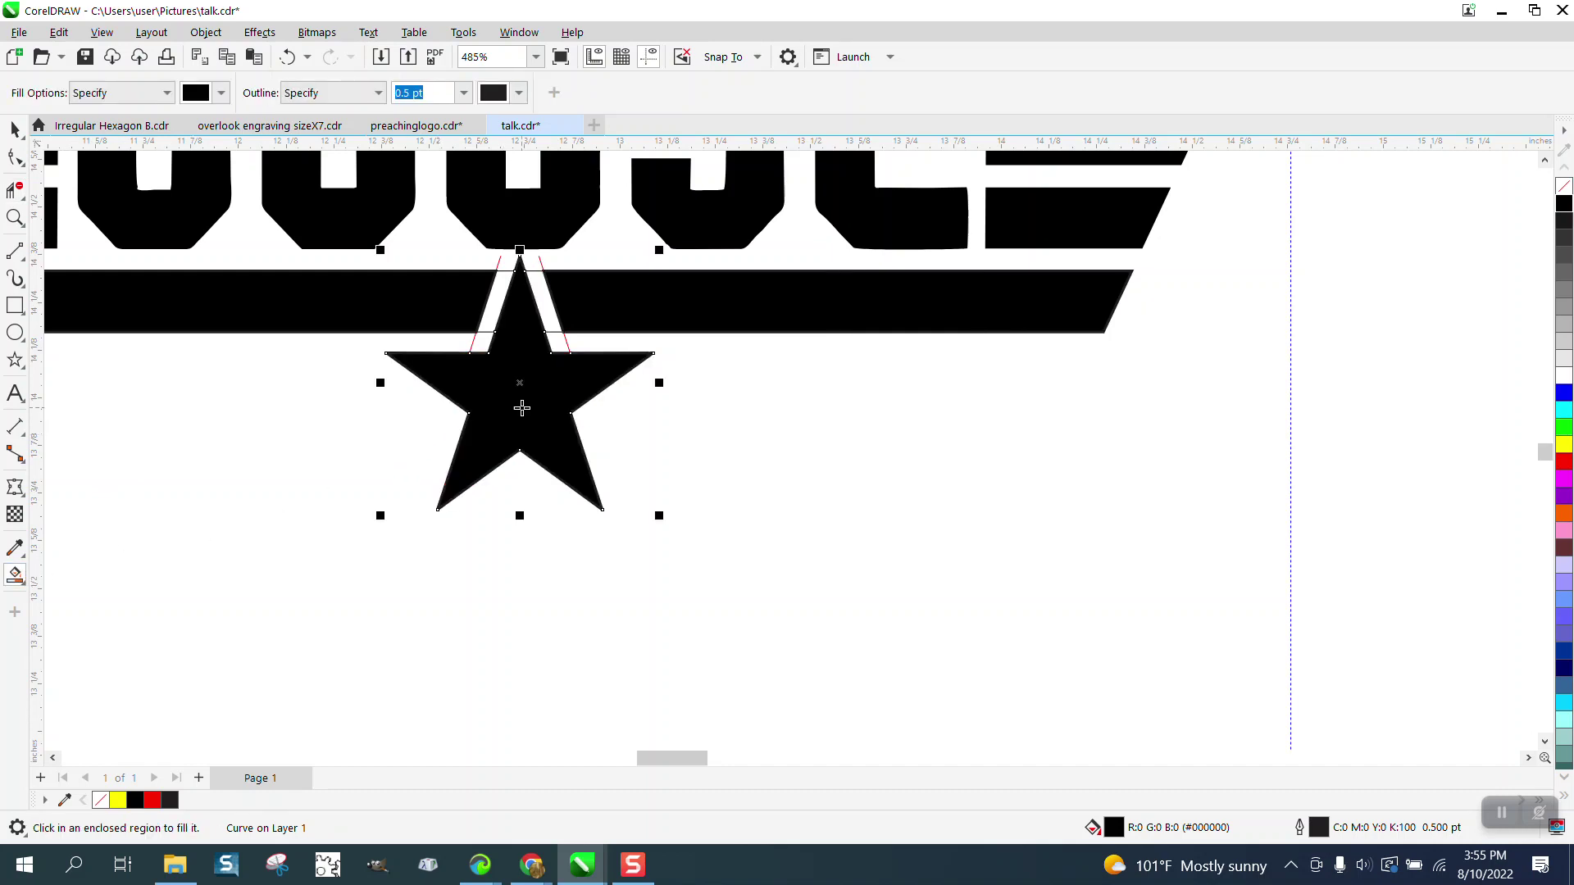
Remove the outlines from the entire lower GOOSE design, including its wing bars, star and red offset lines
{"action": "scroll", "coordinate": [574, 448], "scroll_direction": "down", "scroll_amount": 4}
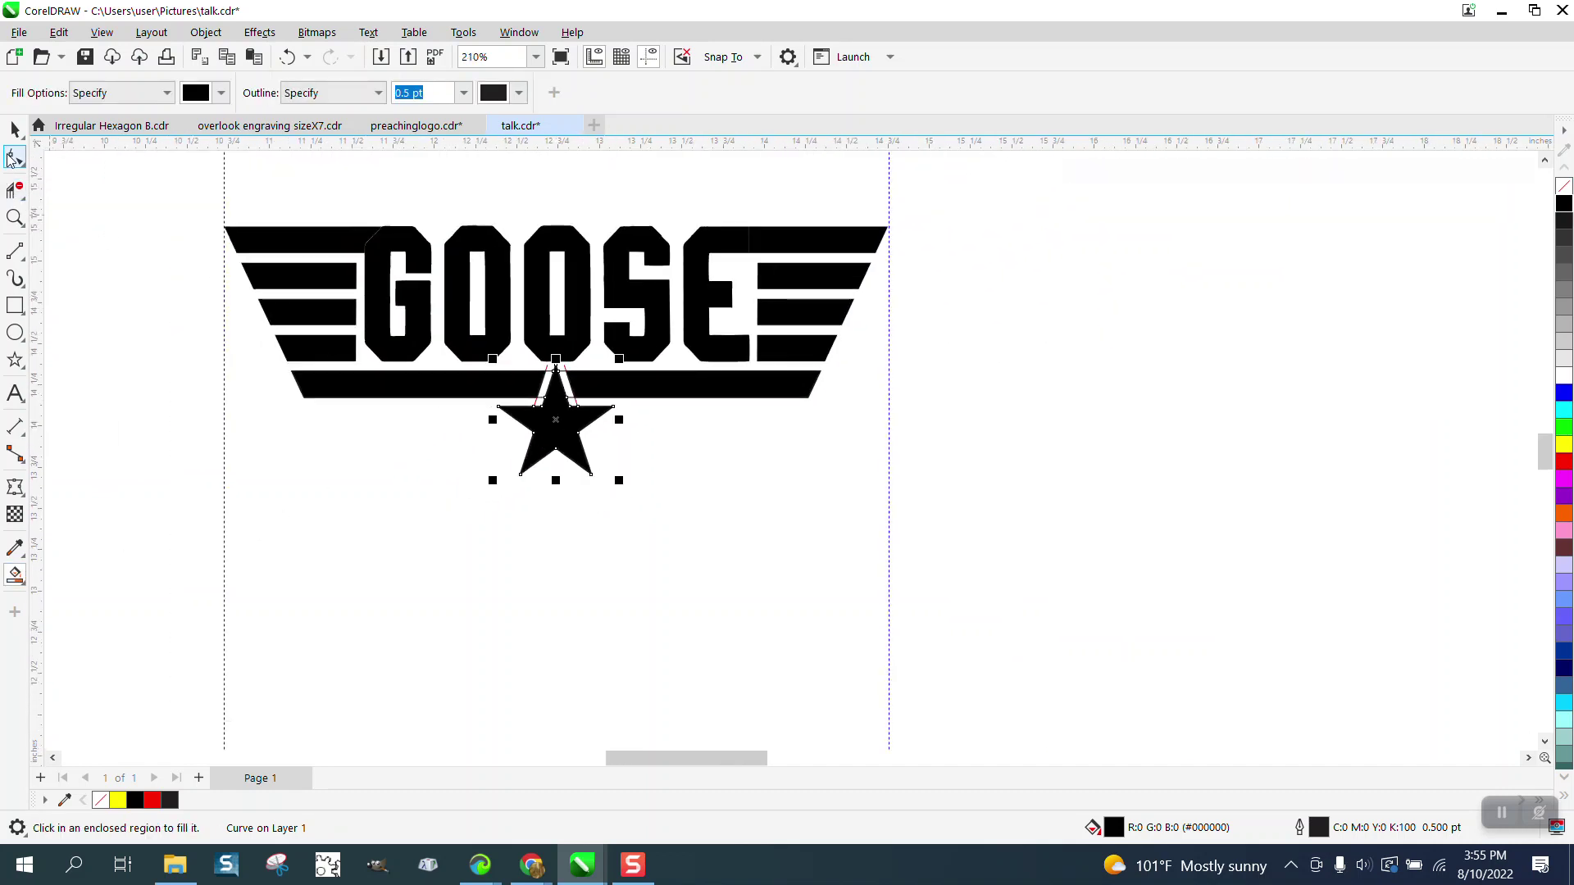
{"action": "key", "text": "space"}
{"action": "mouse_move", "coordinate": [185, 185]}
{"action": "left_mouse_down"}
{"action": "mouse_move", "coordinate": [420, 392]}
{"action": "mouse_move", "coordinate": [1068, 601]}
{"action": "left_mouse_up"}
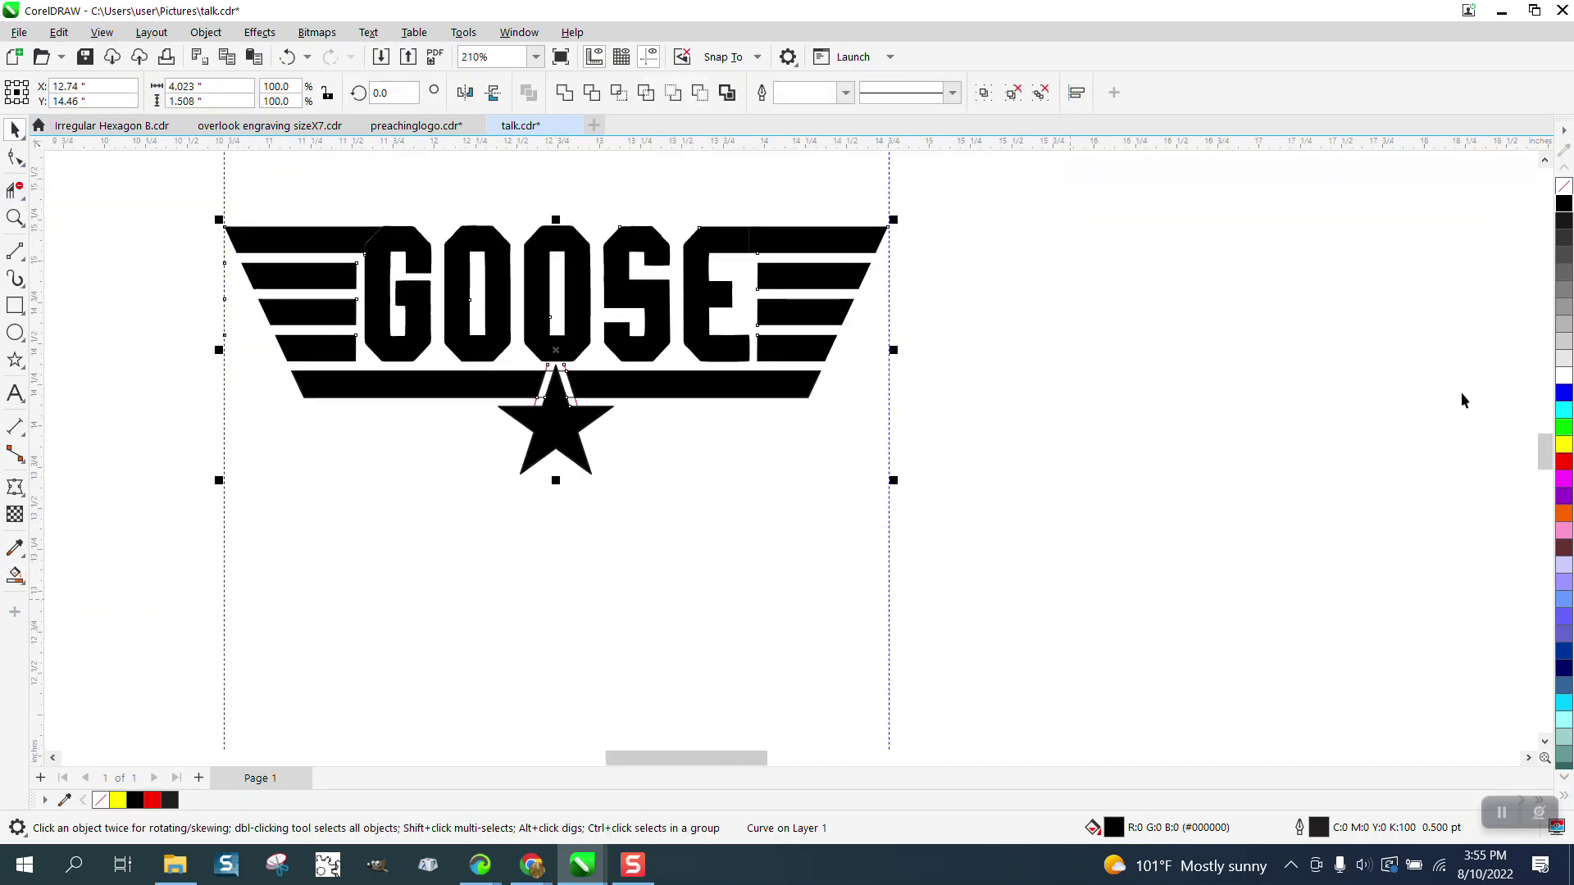
{"action": "right_click", "coordinate": [1565, 187]}
{"action": "left_click", "coordinate": [1059, 430]}
Delete the old GOOSE lettering and wing bars directly beneath the sunglasses
{"action": "scroll", "coordinate": [787, 463], "scroll_direction": "down", "scroll_amount": 4}
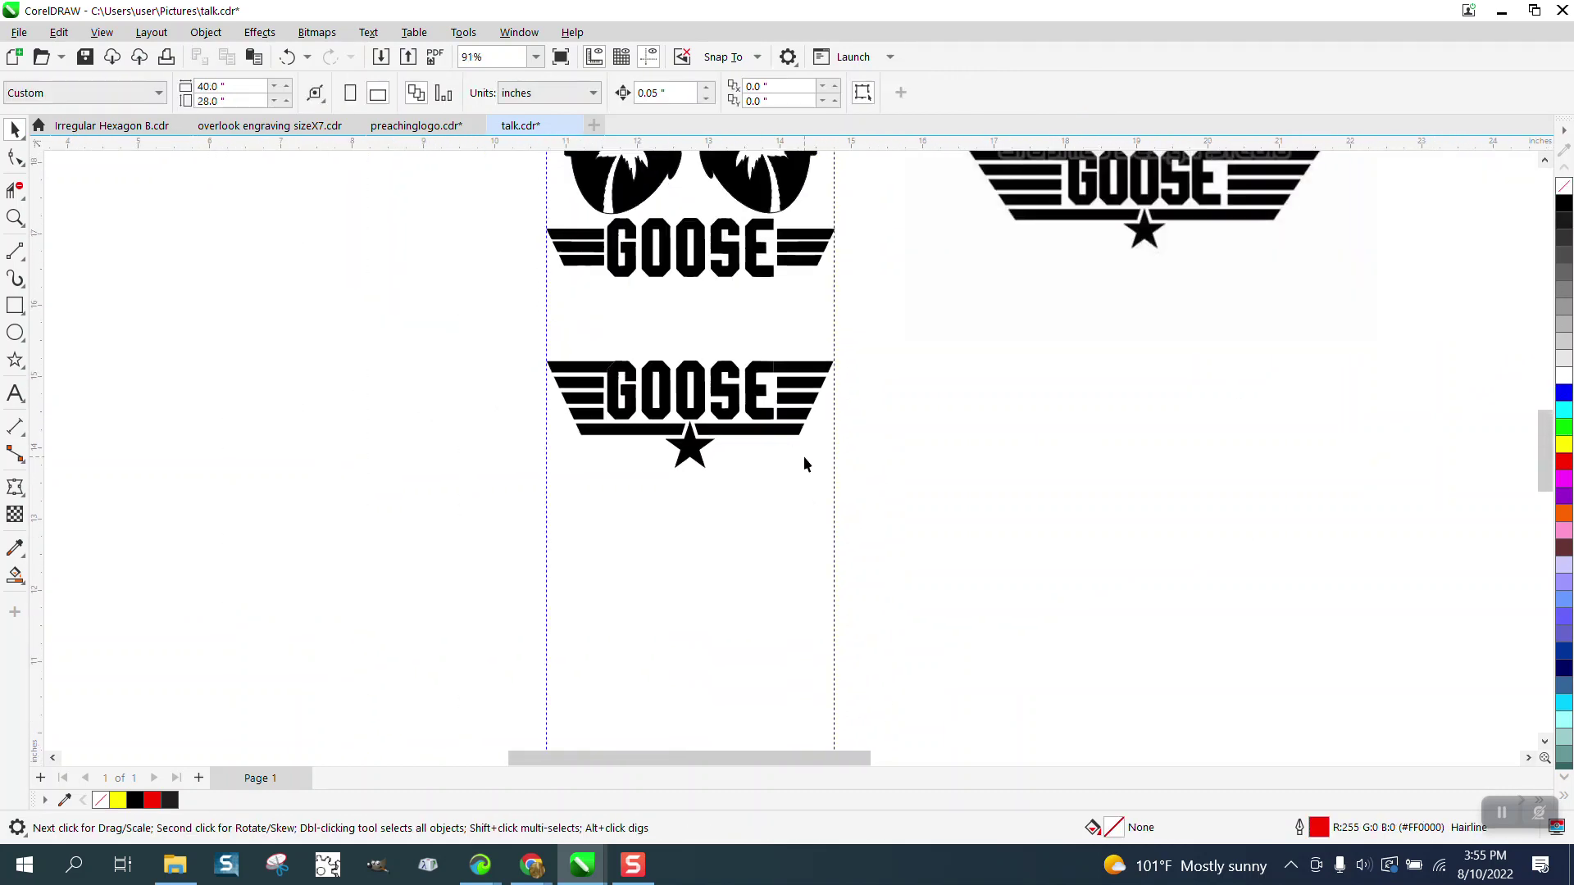
{"action": "left_click_drag", "start_coordinate": [532, 211], "coordinate": [883, 299]}
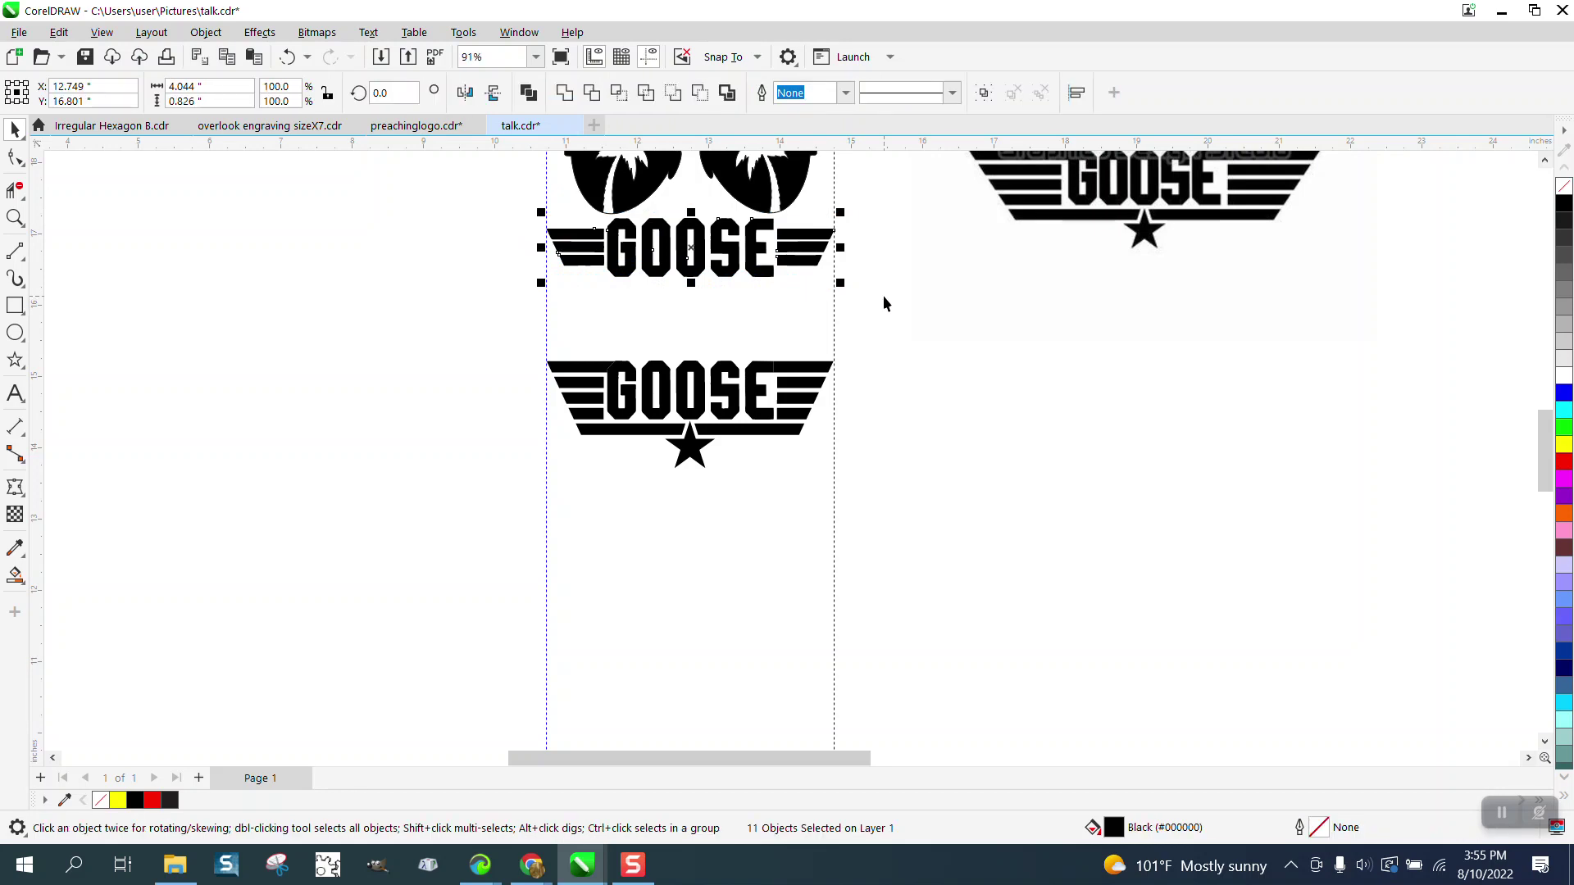
{"action": "key", "text": "Delete"}
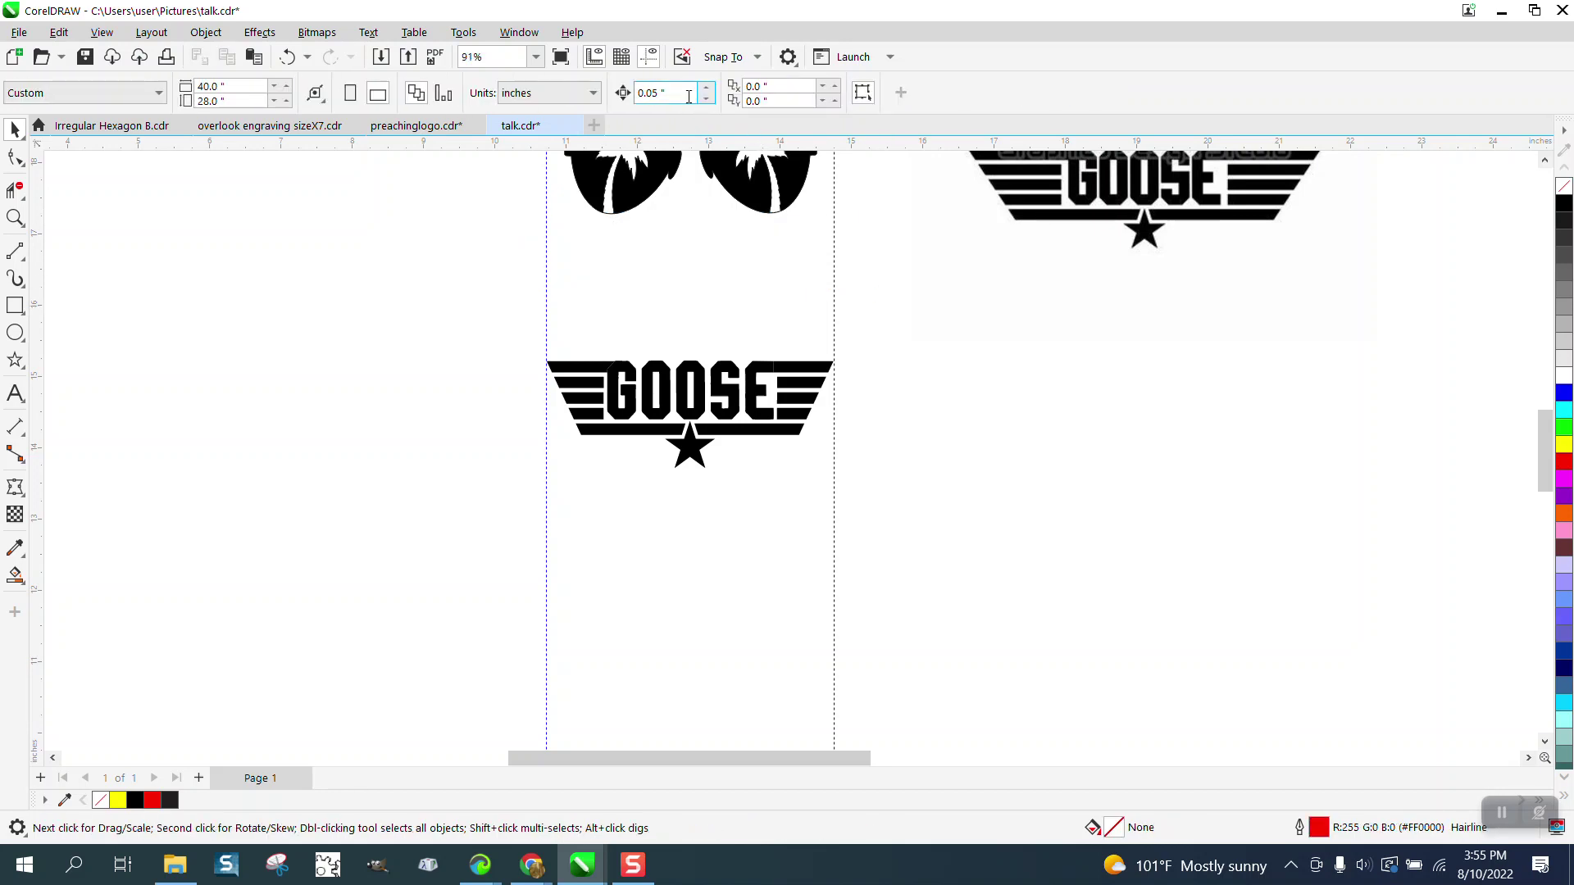
Set the nudge distance to 1 inch and move the rebuilt GOOSE design up 2 inches beneath the sunglasses
{"action": "type", "text": "1"}
{"action": "key", "text": "Return"}
{"action": "left_click_drag", "start_coordinate": [492, 309], "coordinate": [1031, 527]}
{"action": "key", "text": "Up"}
{"action": "key", "text": "Up"}
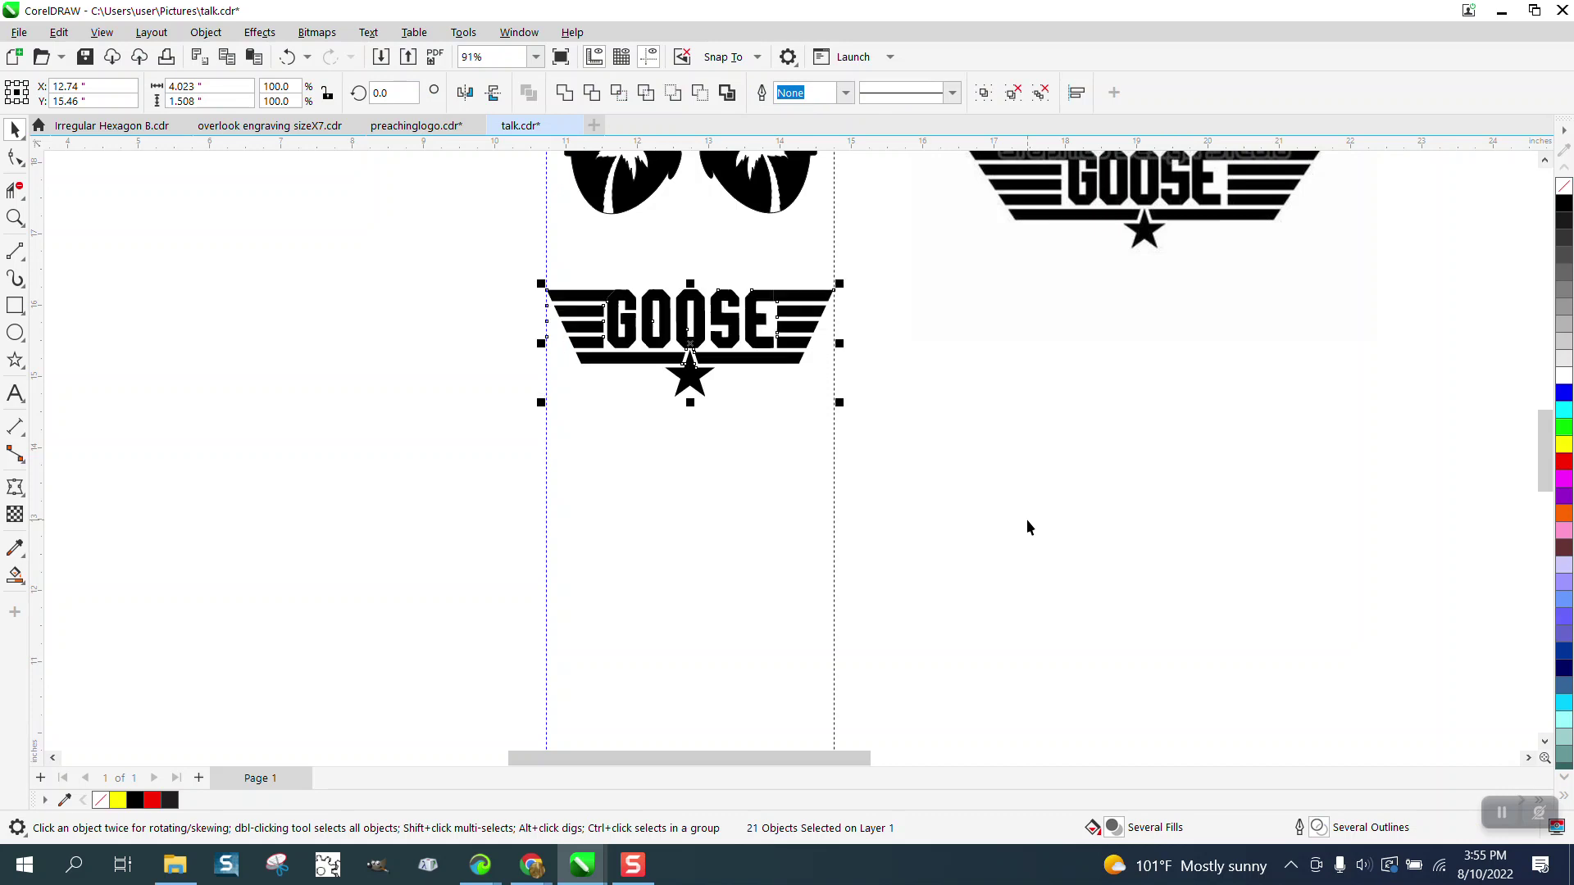
{"action": "scroll", "coordinate": [1026, 527], "scroll_direction": "down", "scroll_amount": 2}
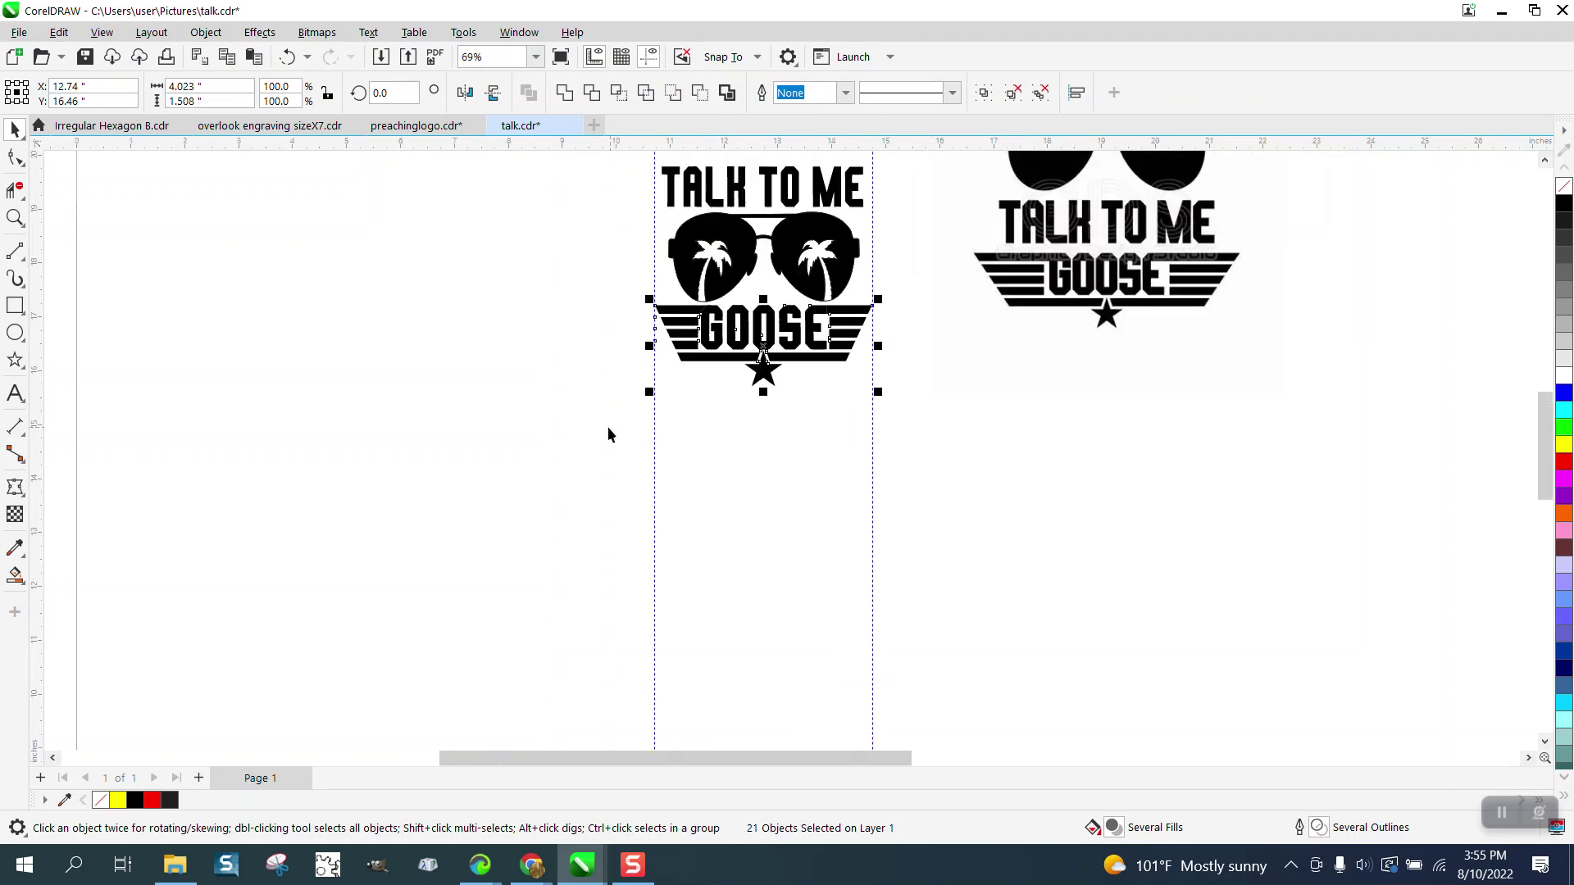
{"action": "left_click", "coordinate": [607, 435]}
Examine where the top-left wing bar meets the letter G and check the nodes of the objects there
{"action": "left_click", "coordinate": [15, 217]}
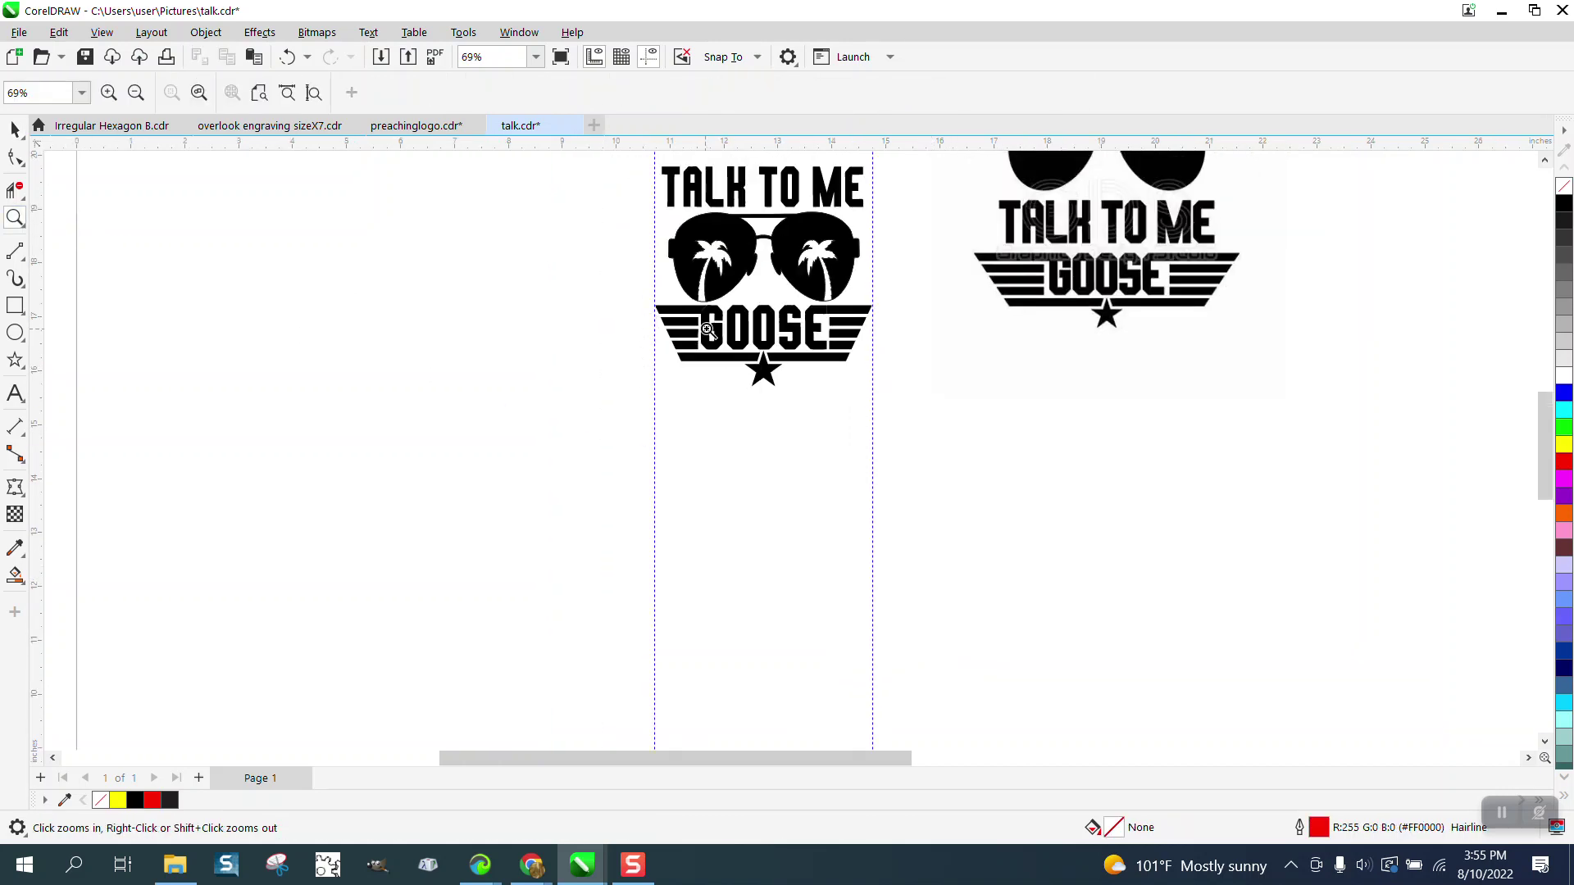
{"action": "left_click_drag", "start_coordinate": [679, 295], "coordinate": [927, 381]}
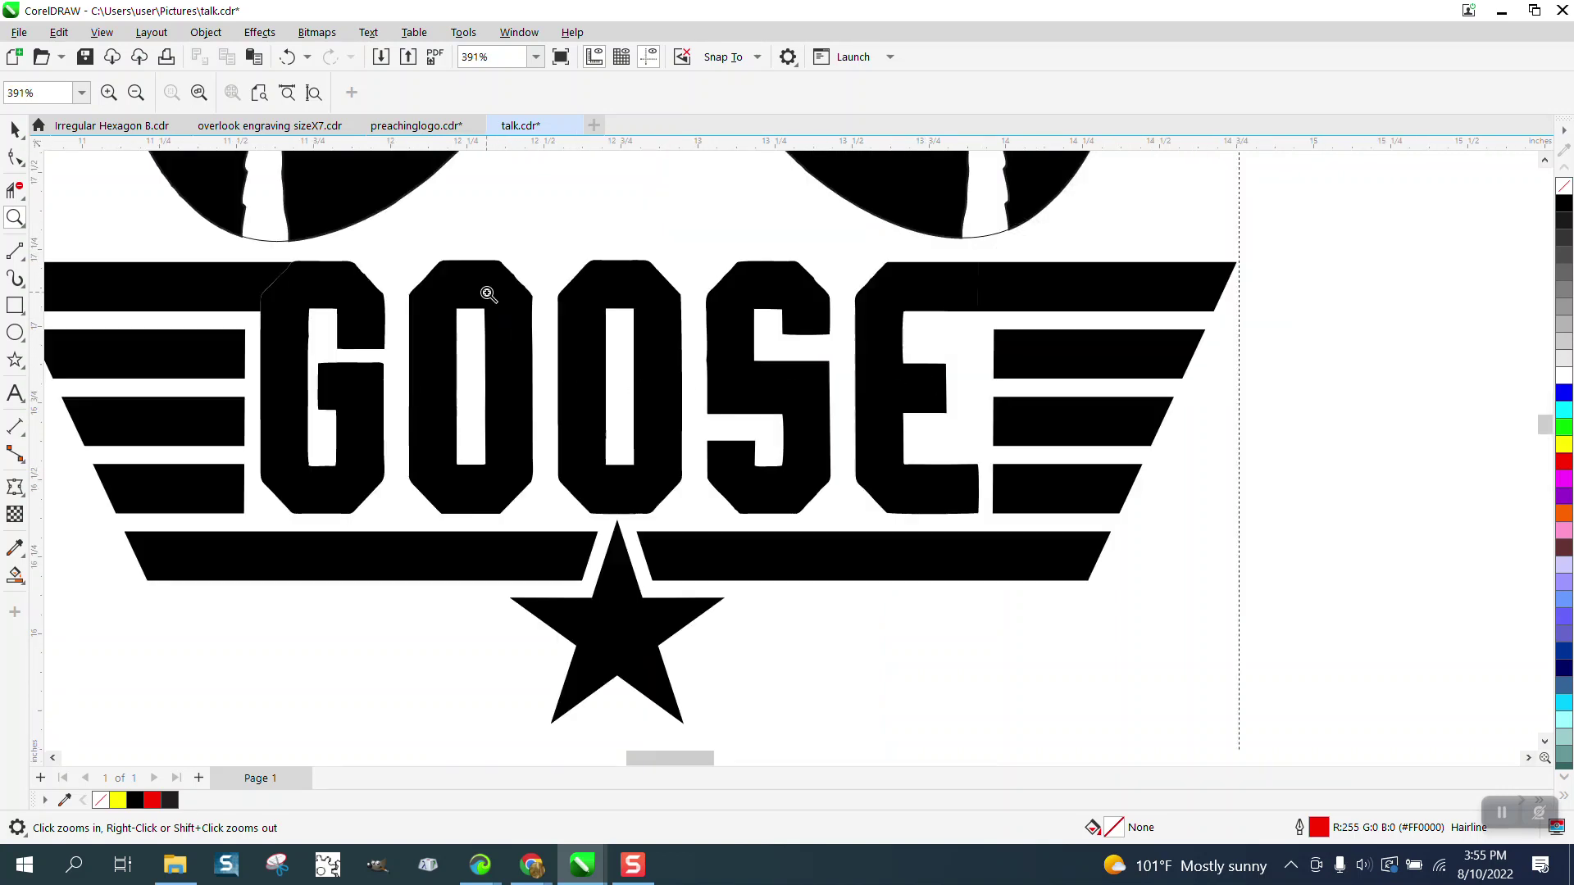
{"action": "left_click_drag", "start_coordinate": [229, 257], "coordinate": [513, 309]}
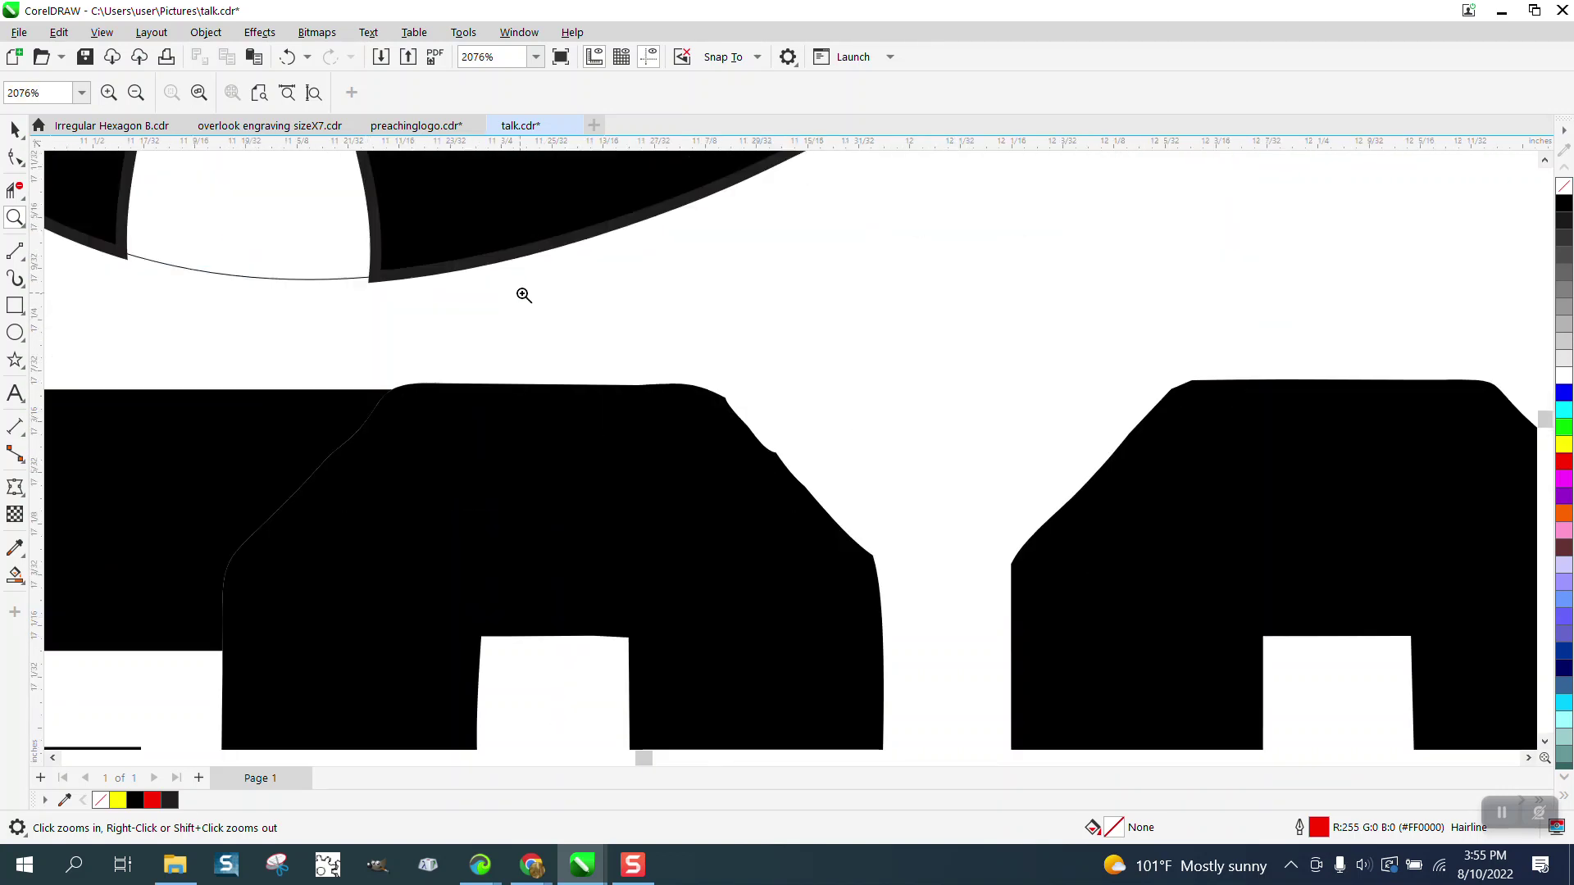
{"action": "scroll", "coordinate": [528, 295], "scroll_direction": "down", "scroll_amount": 2}
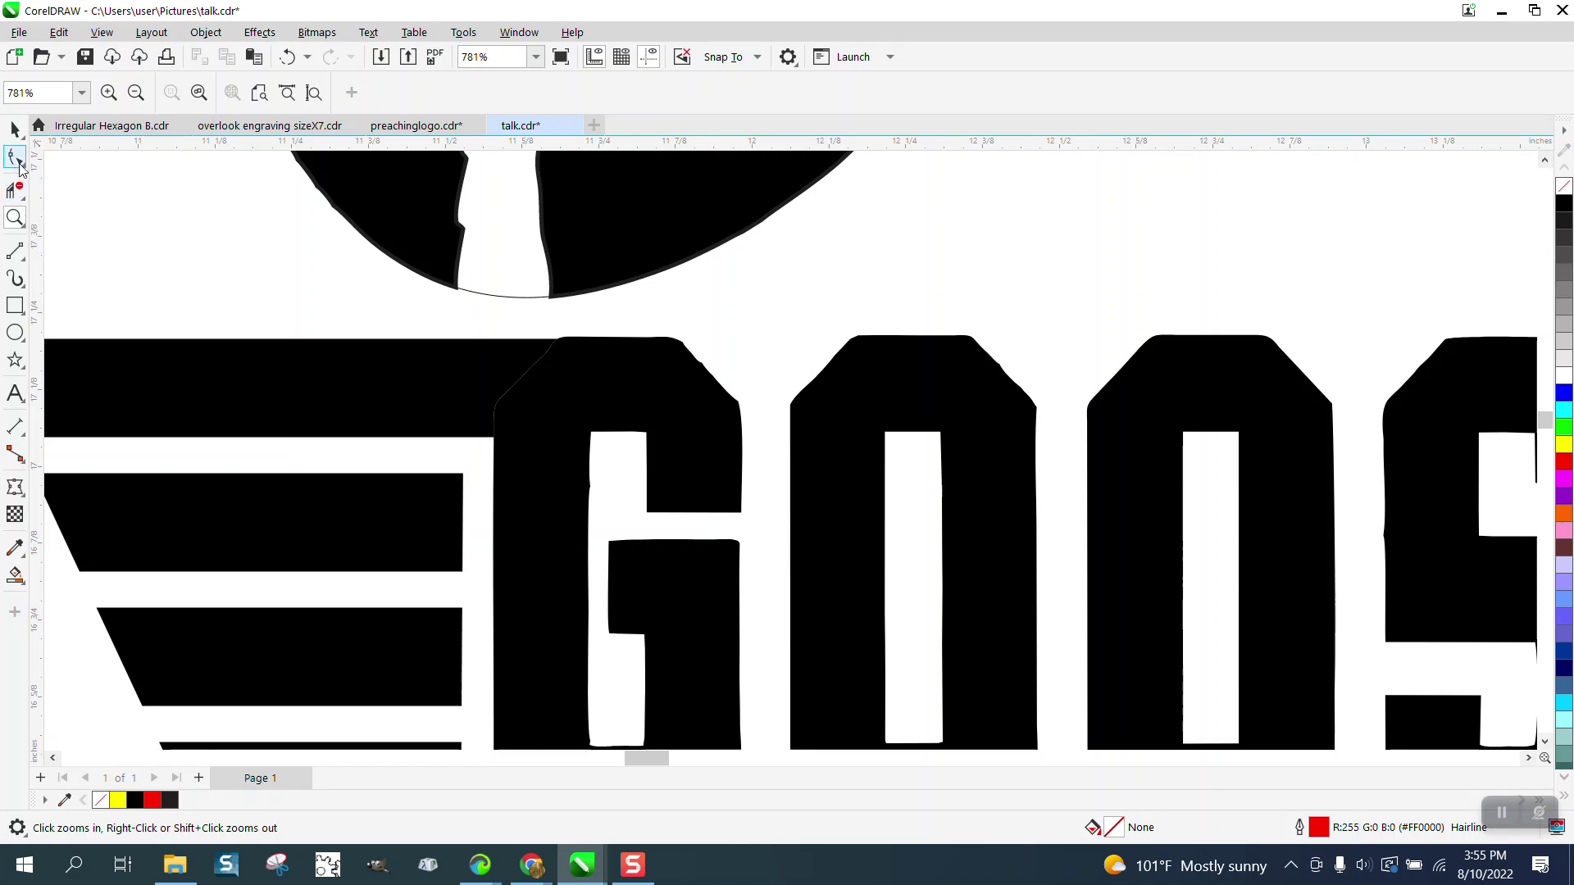
{"action": "left_click", "coordinate": [18, 164]}
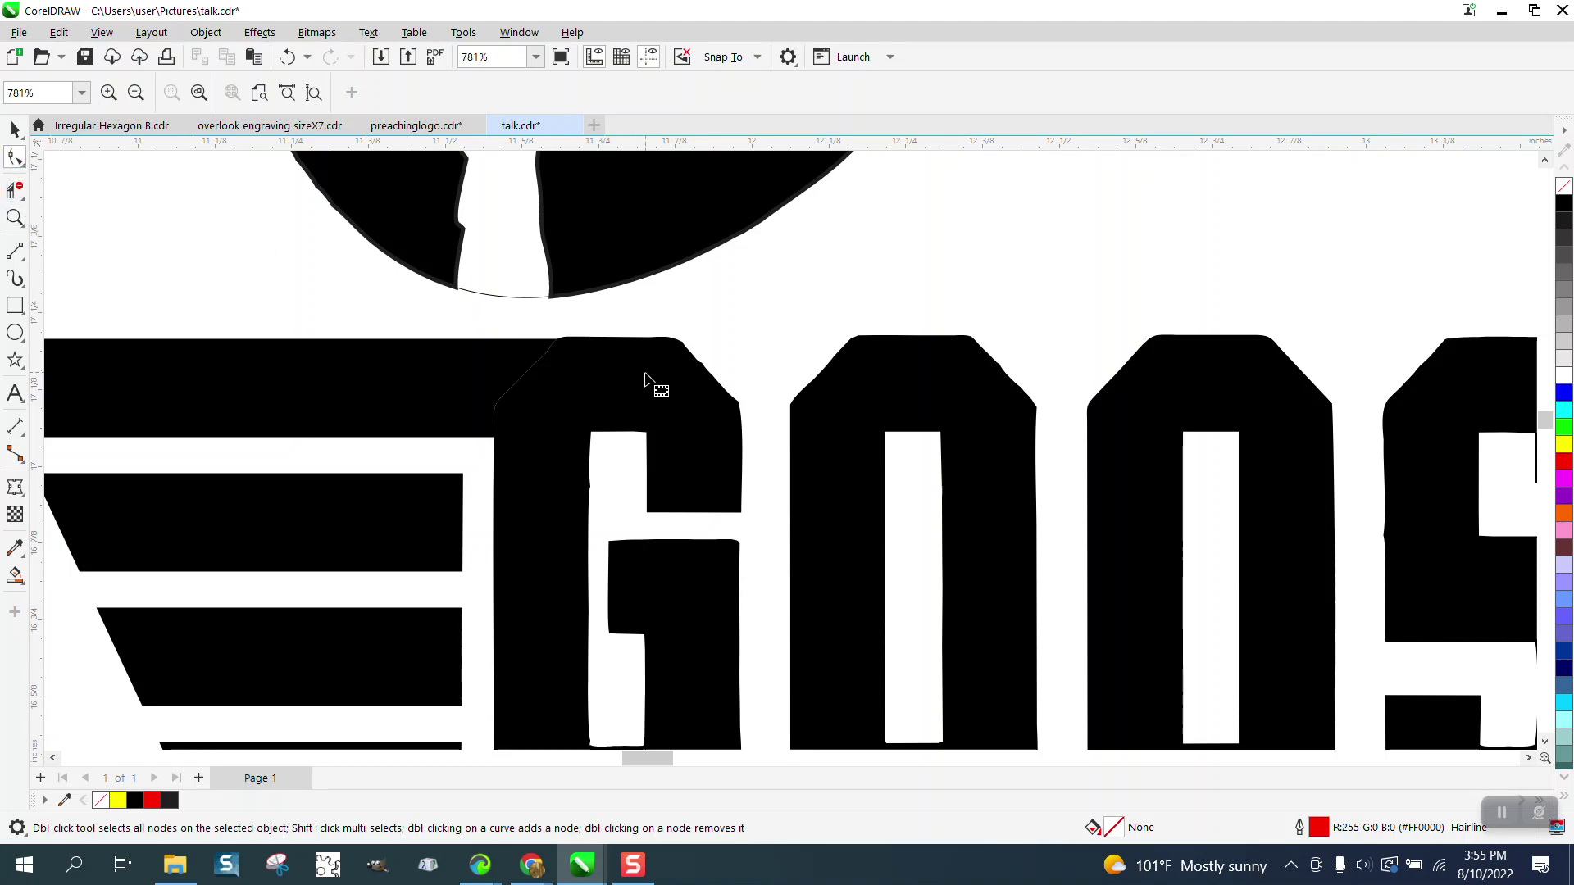
{"action": "scroll", "coordinate": [646, 381], "scroll_direction": "down", "scroll_amount": 1}
{"action": "left_click", "coordinate": [963, 377]}
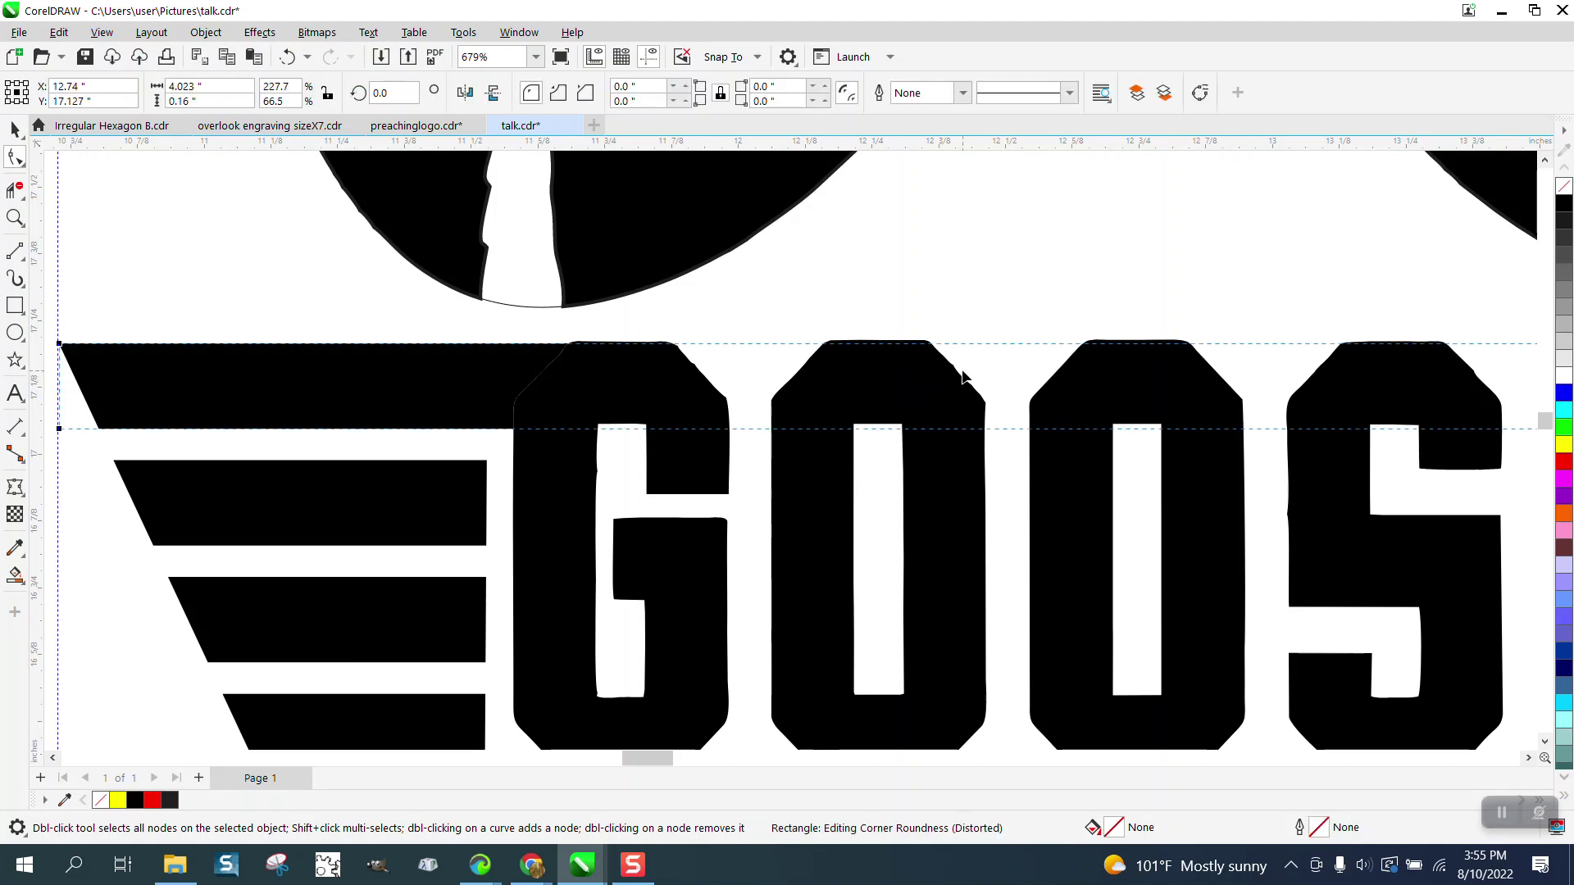
{"action": "left_click", "coordinate": [14, 129]}
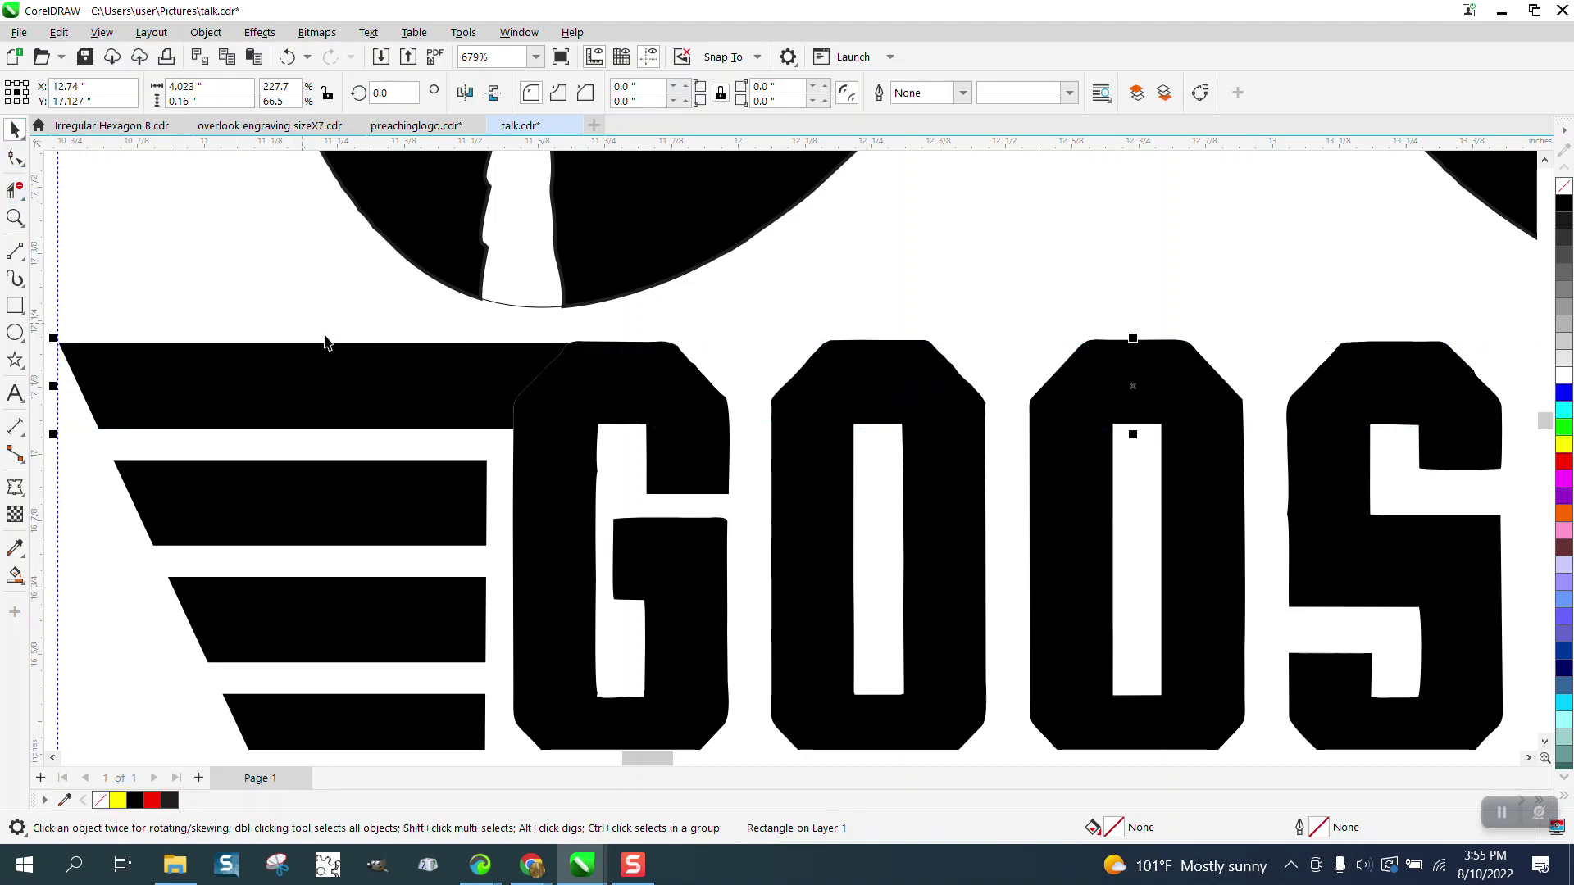
Give the top-left wing bar no fill and a black hairline outline
{"action": "left_click", "coordinate": [378, 372]}
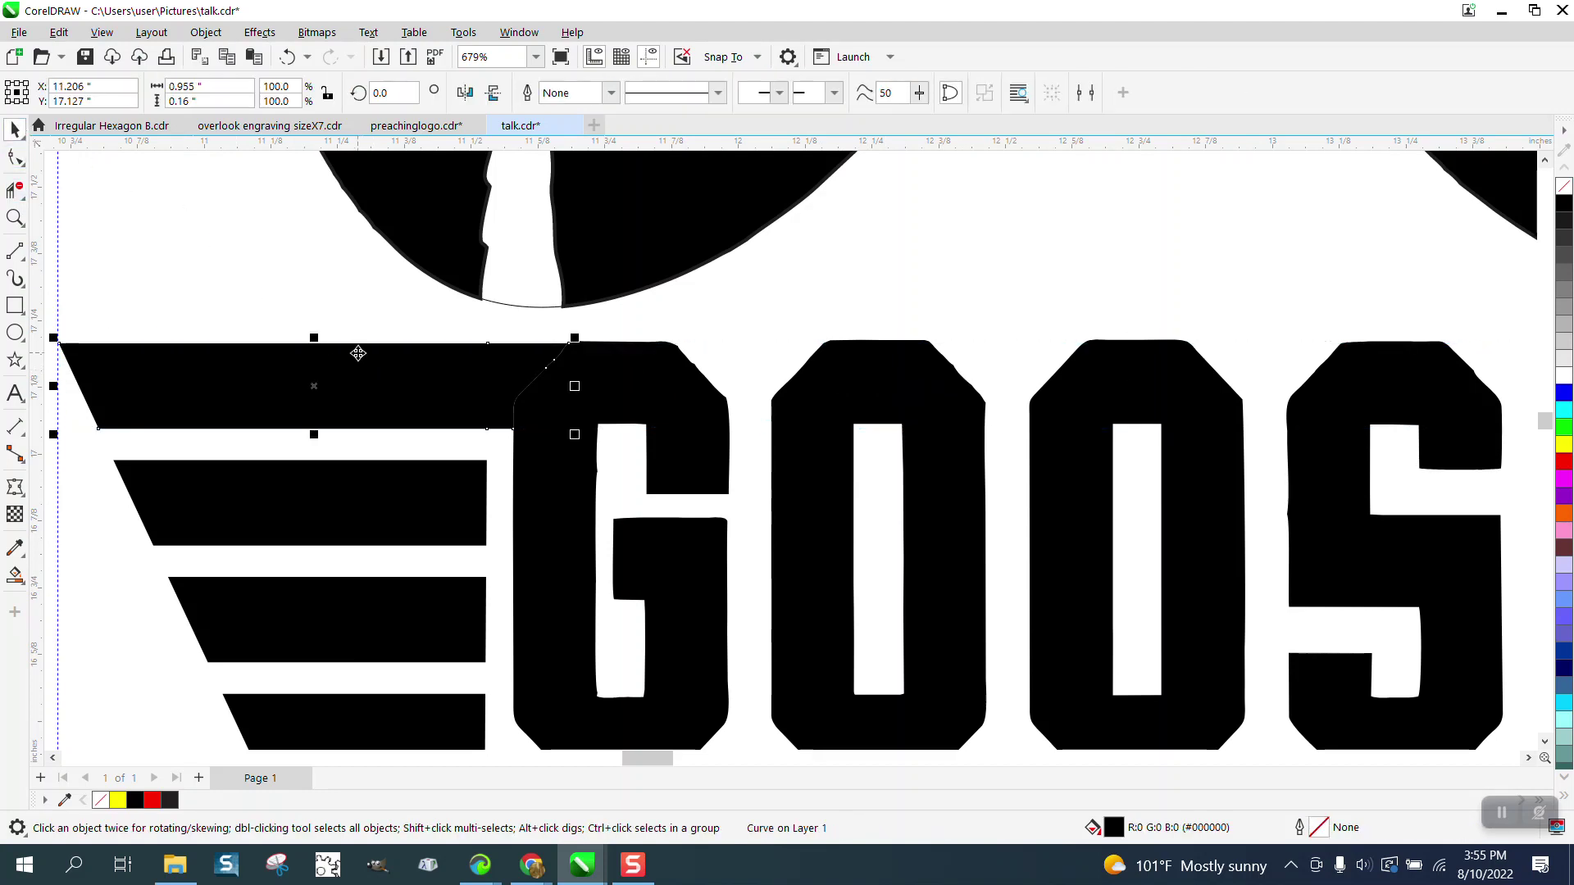
{"action": "scroll", "coordinate": [359, 356], "scroll_direction": "down", "scroll_amount": 1}
{"action": "left_click", "coordinate": [327, 297]}
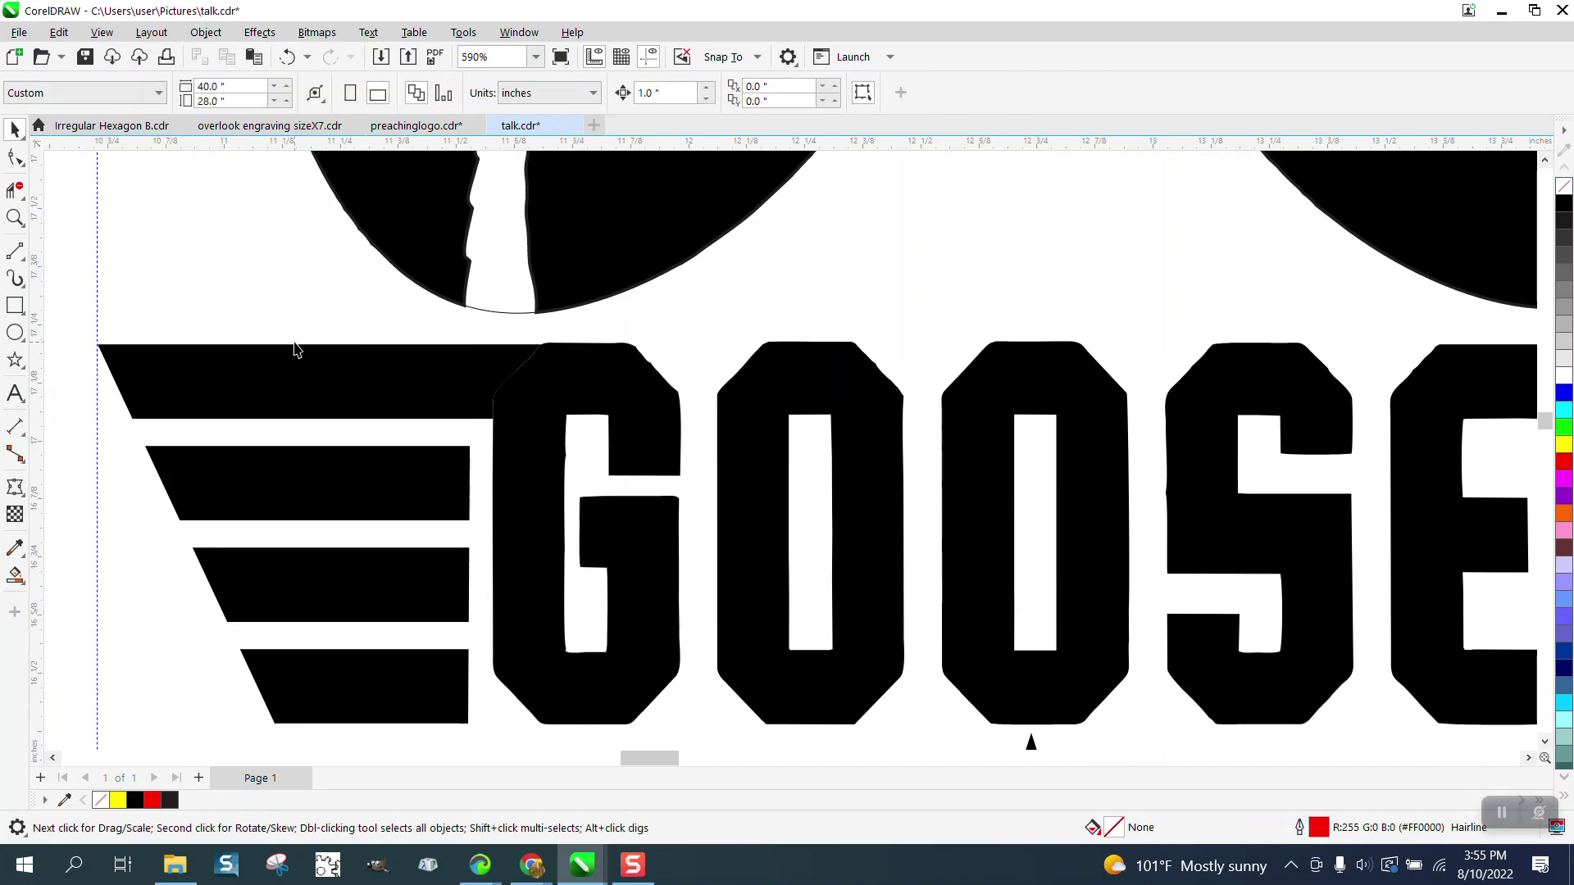
{"action": "left_click", "coordinate": [338, 375]}
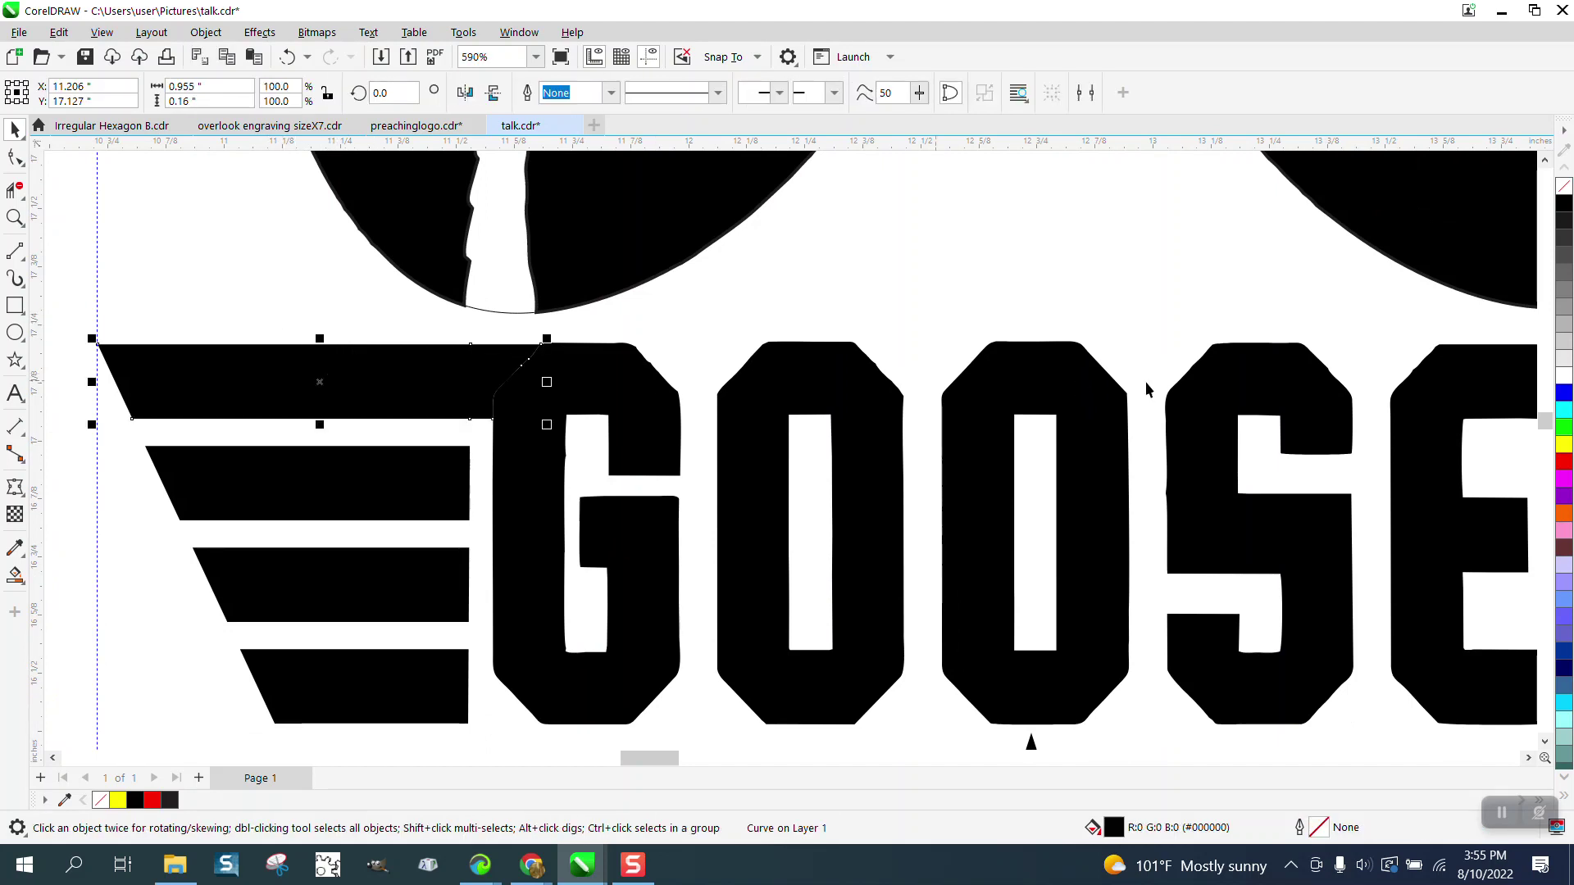
{"action": "left_click", "coordinate": [1564, 186]}
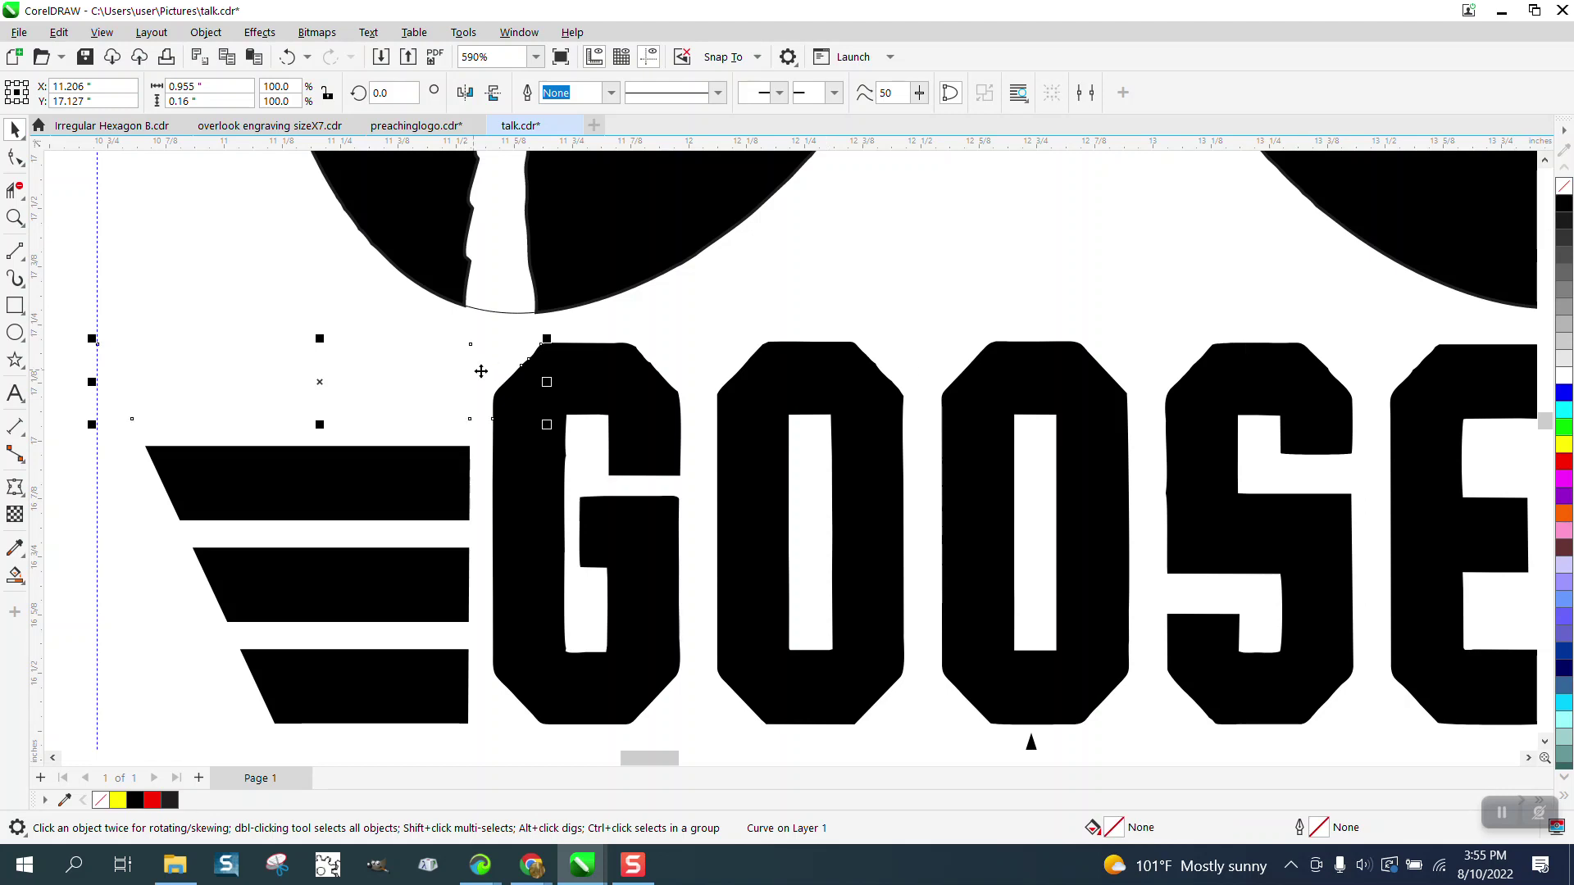
{"action": "right_click", "coordinate": [1564, 204]}
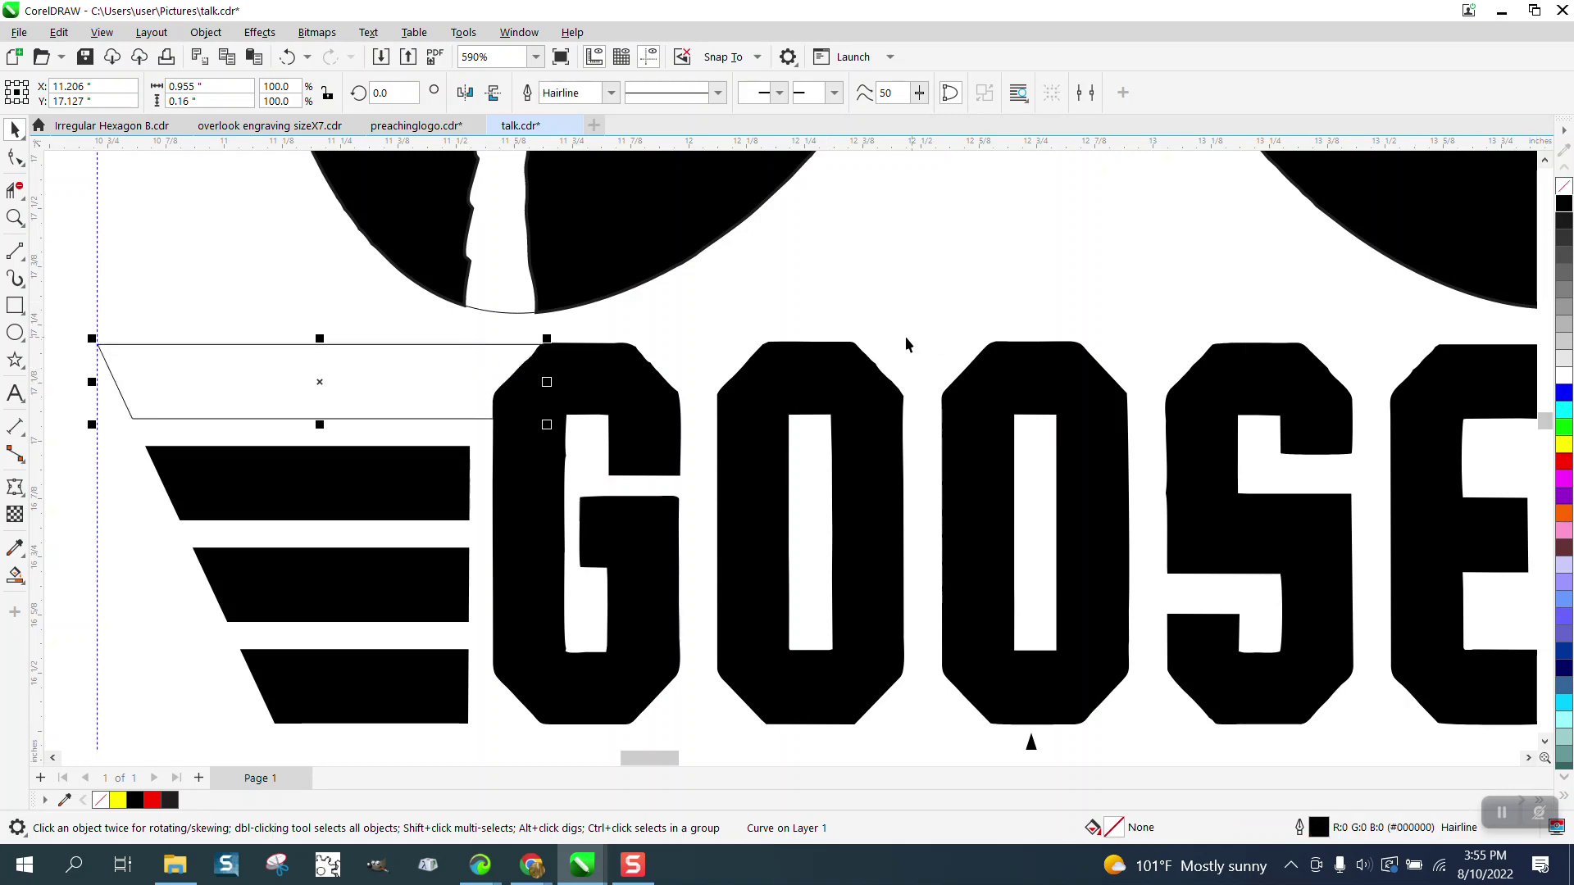
{"action": "left_click", "coordinate": [634, 376]}
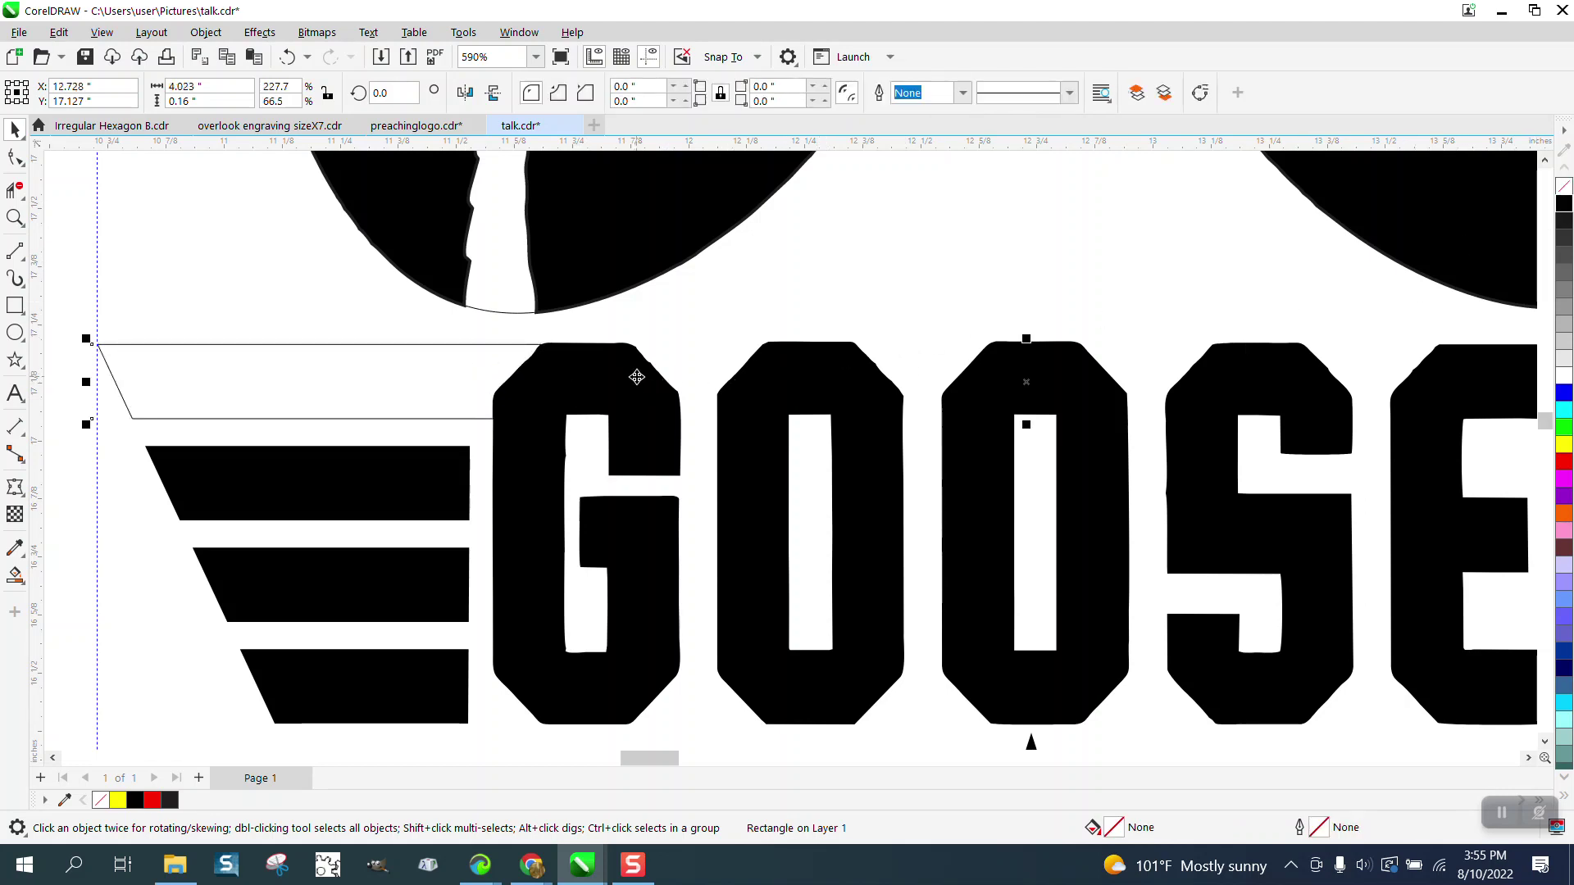
{"action": "left_click", "coordinate": [206, 32]}
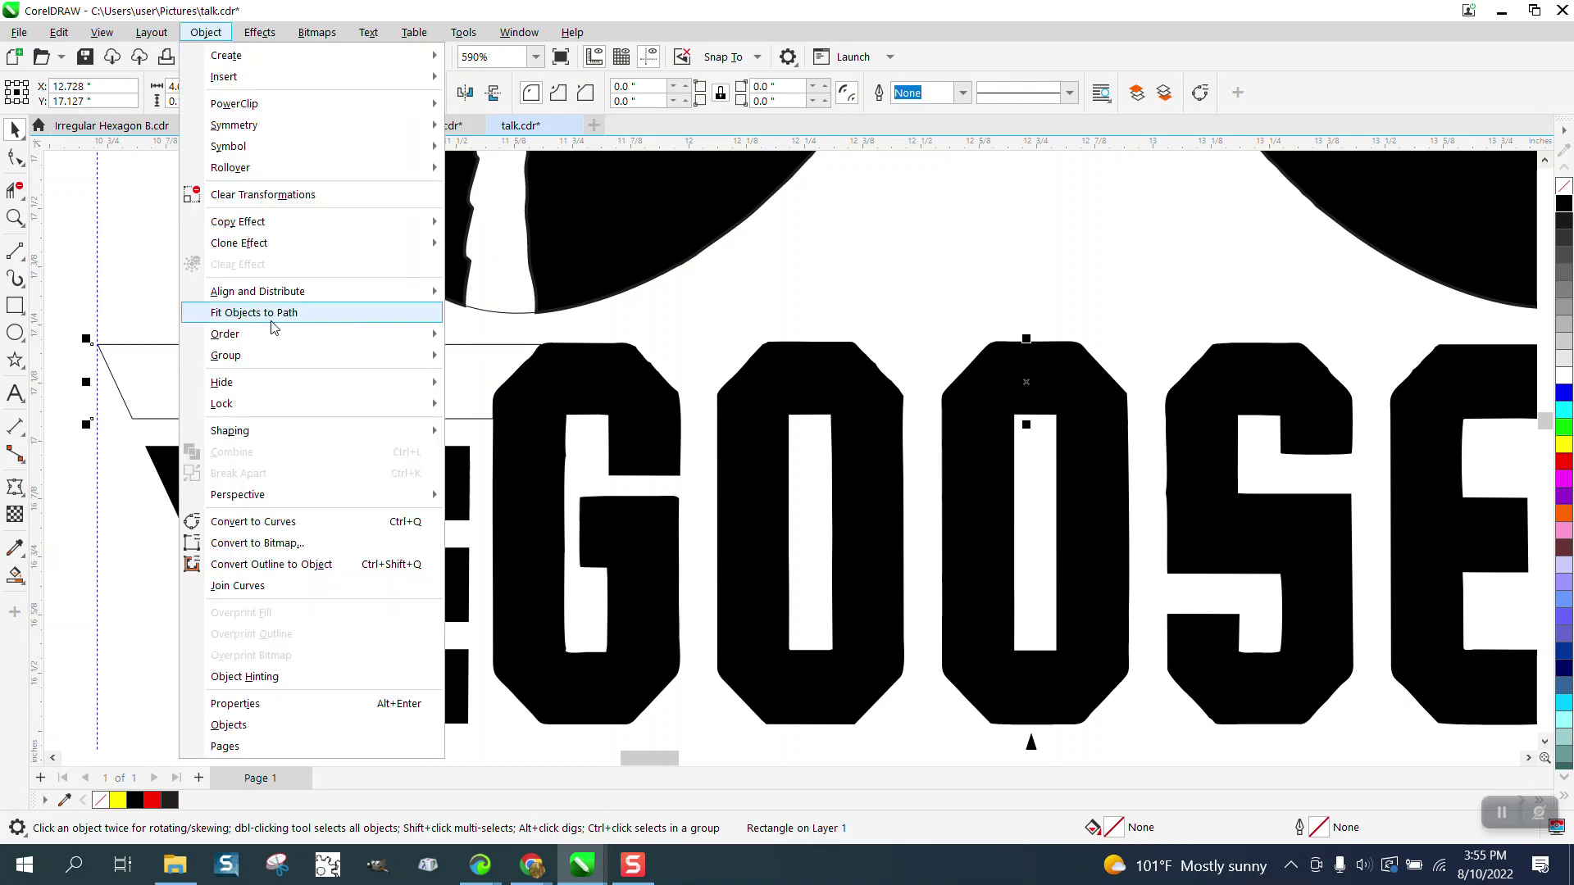
{"action": "mouse_move", "coordinate": [274, 358]}
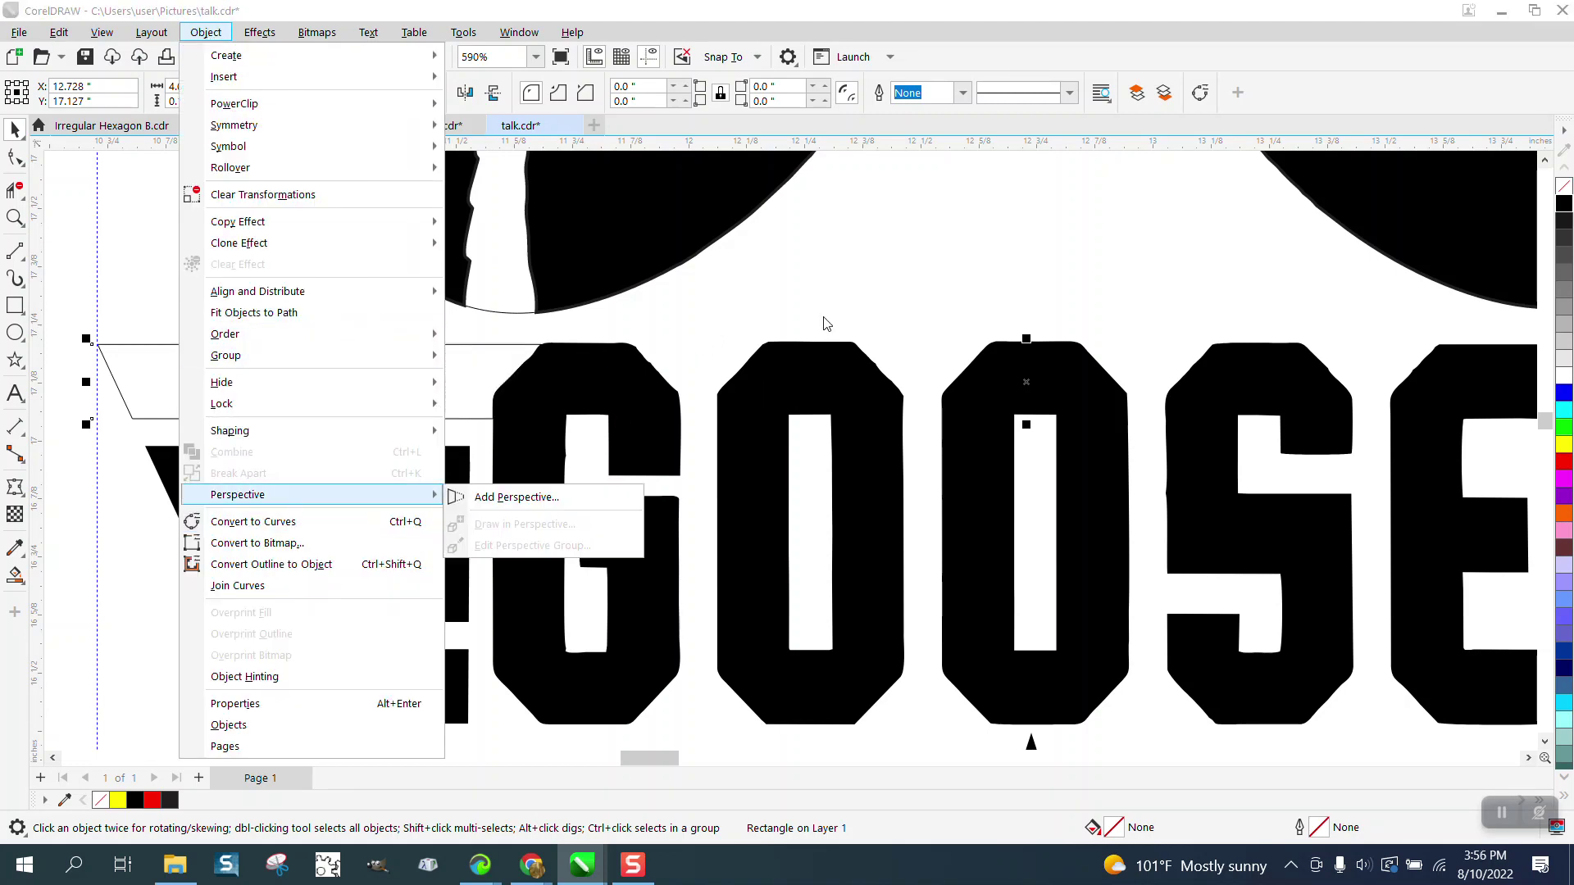
{"action": "left_click", "coordinate": [1564, 190]}
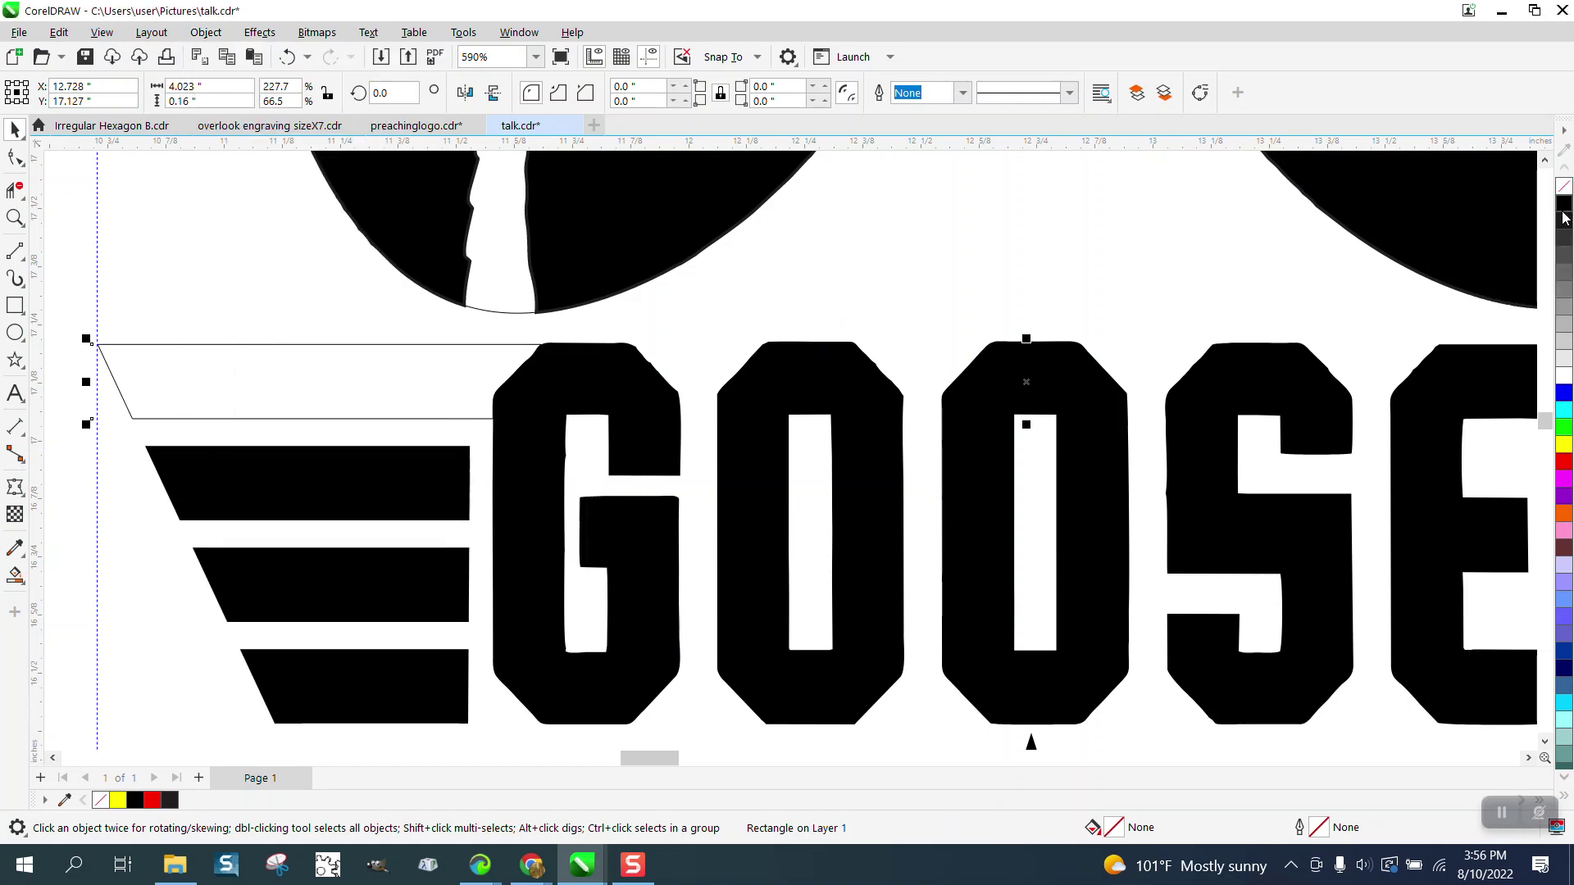
{"action": "key", "text": "Escape"}
{"action": "left_click", "coordinate": [820, 391]}
{"action": "left_click", "coordinate": [539, 502]}
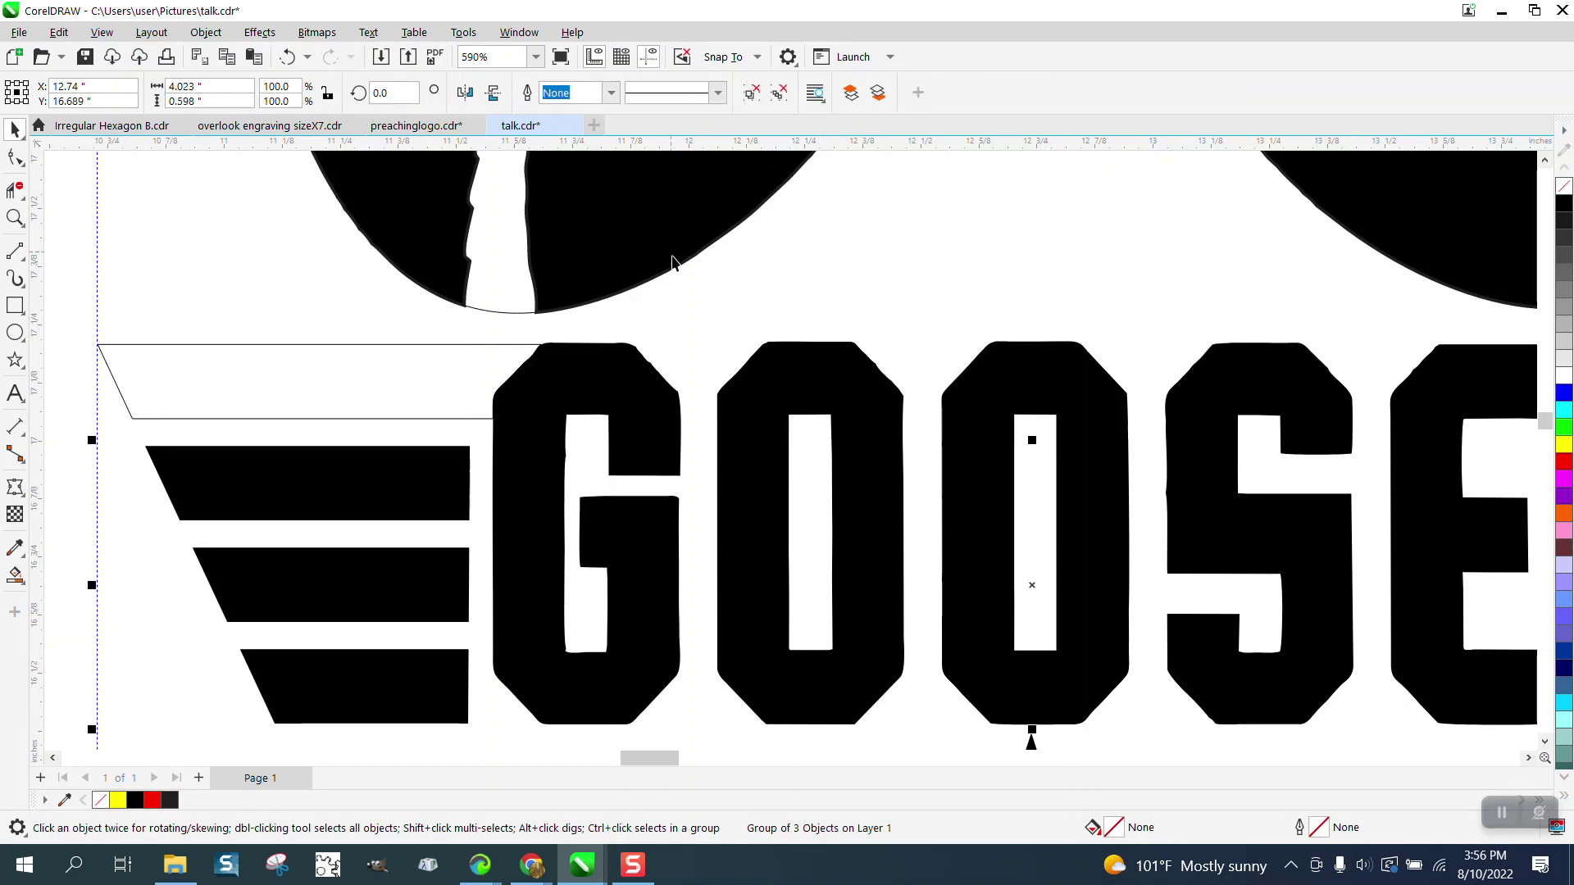
{"action": "left_click", "coordinate": [755, 361]}
{"action": "left_click", "coordinate": [785, 379]}
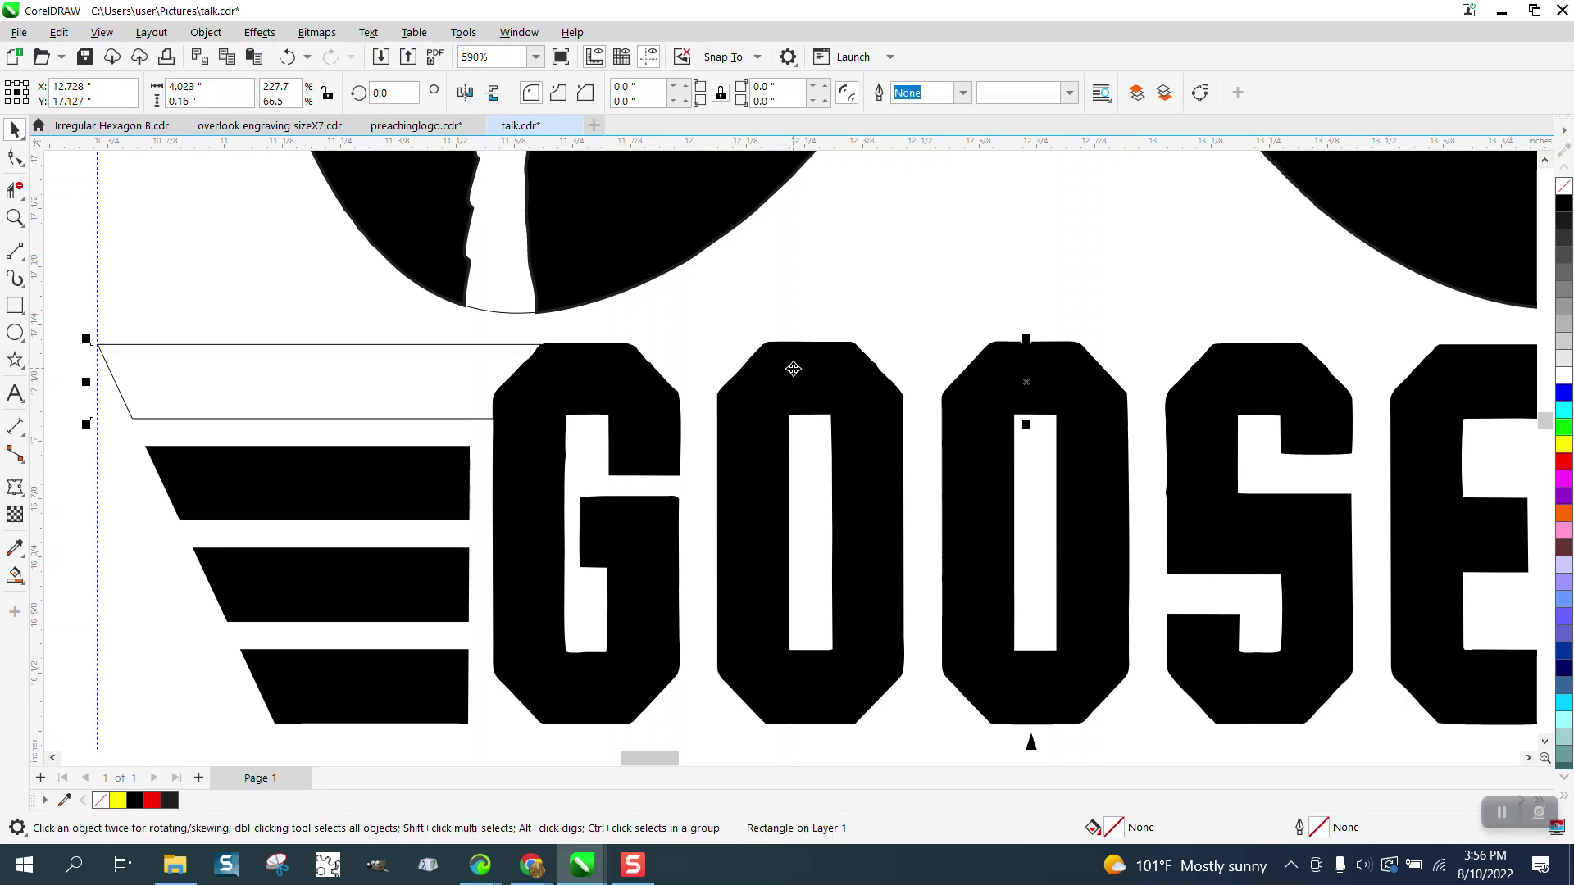
{"action": "left_click", "coordinate": [784, 341]}
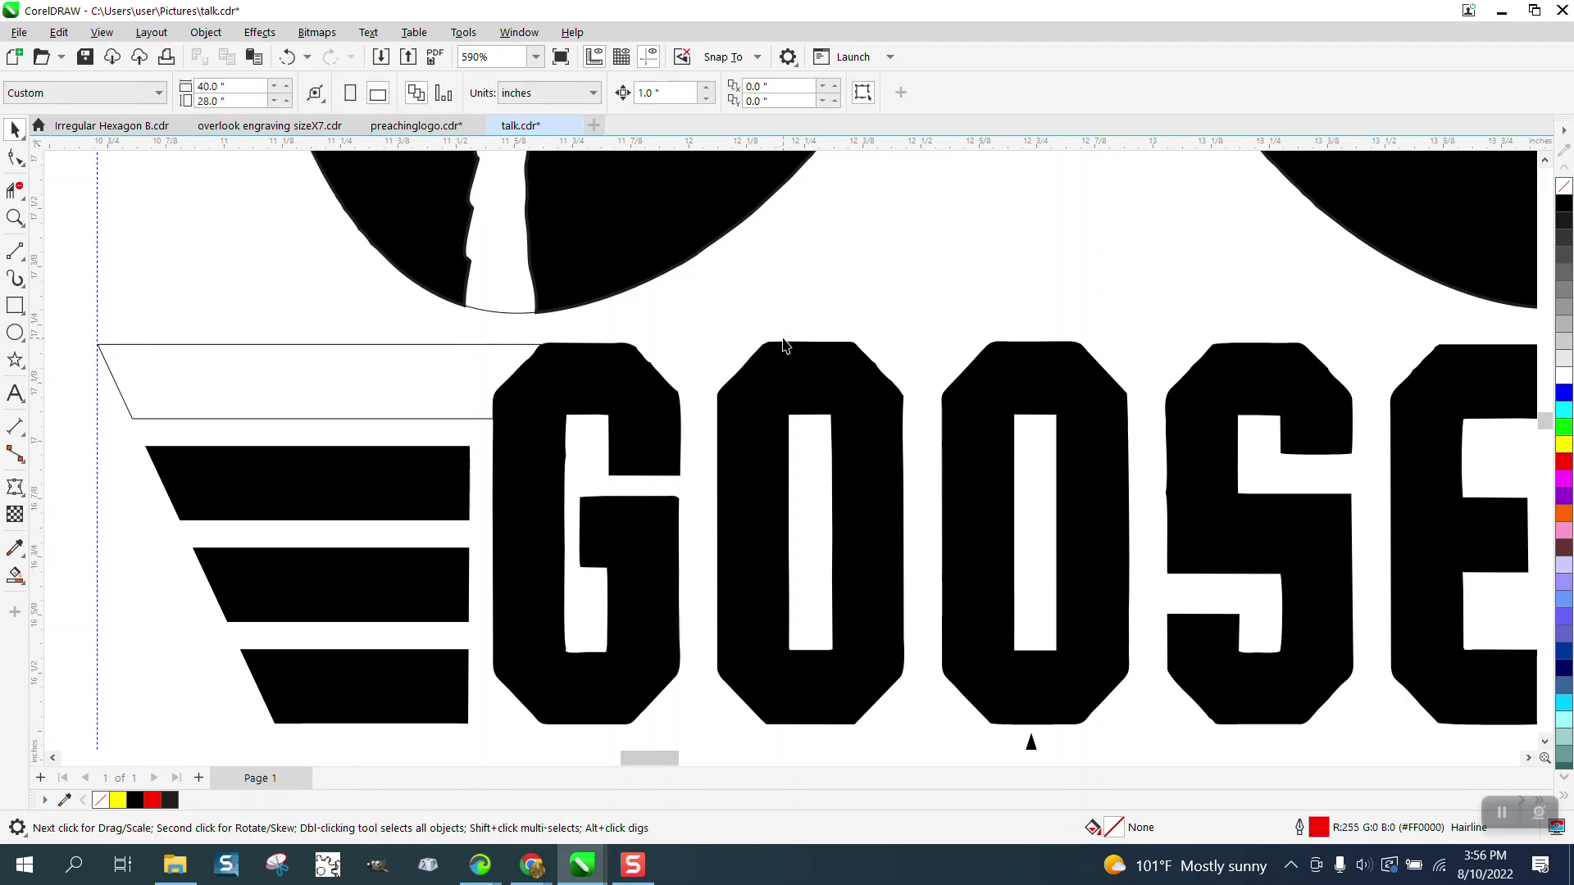
{"action": "left_click", "coordinate": [205, 32]}
{"action": "mouse_move", "coordinate": [256, 361]}
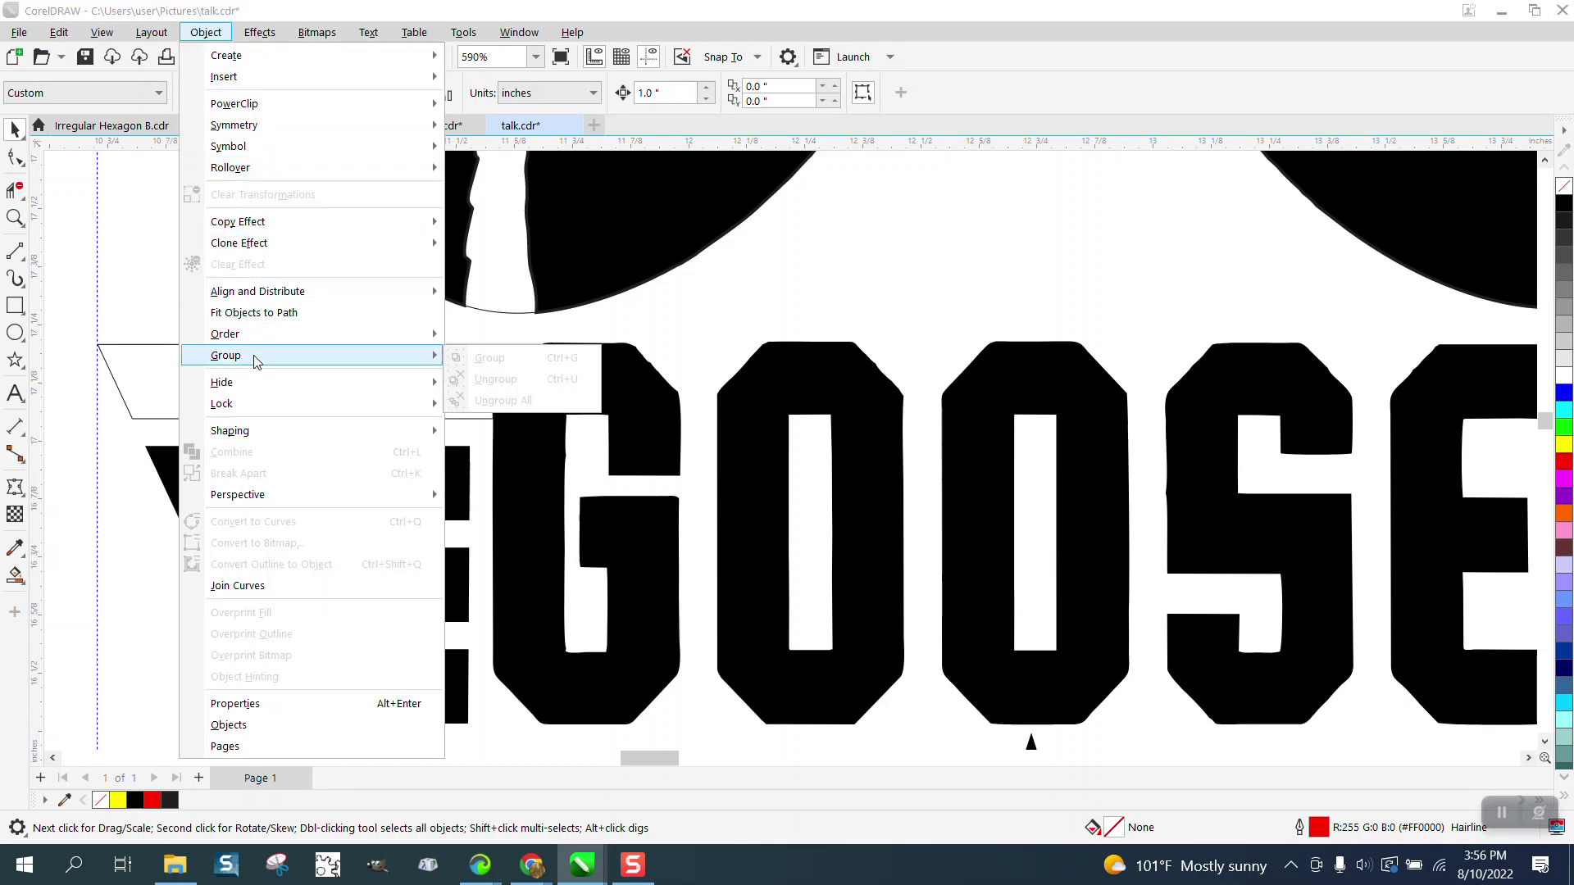
Give the grouped GOOSE letters no fill and a black hairline outline
{"action": "left_click", "coordinate": [845, 364]}
{"action": "left_click", "coordinate": [838, 379]}
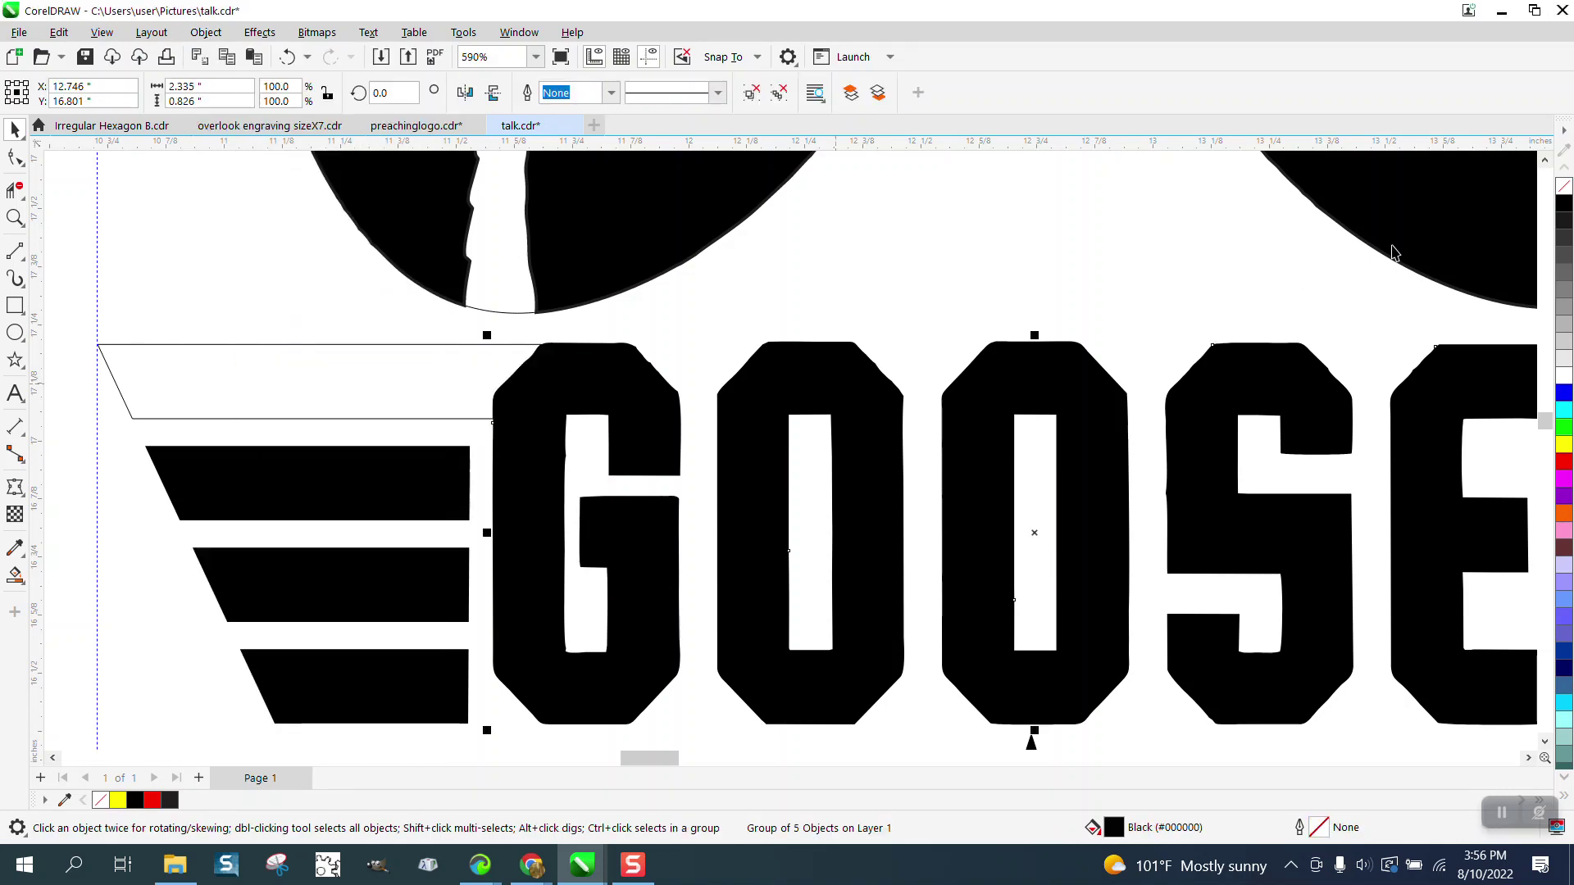
{"action": "left_click", "coordinate": [1564, 188]}
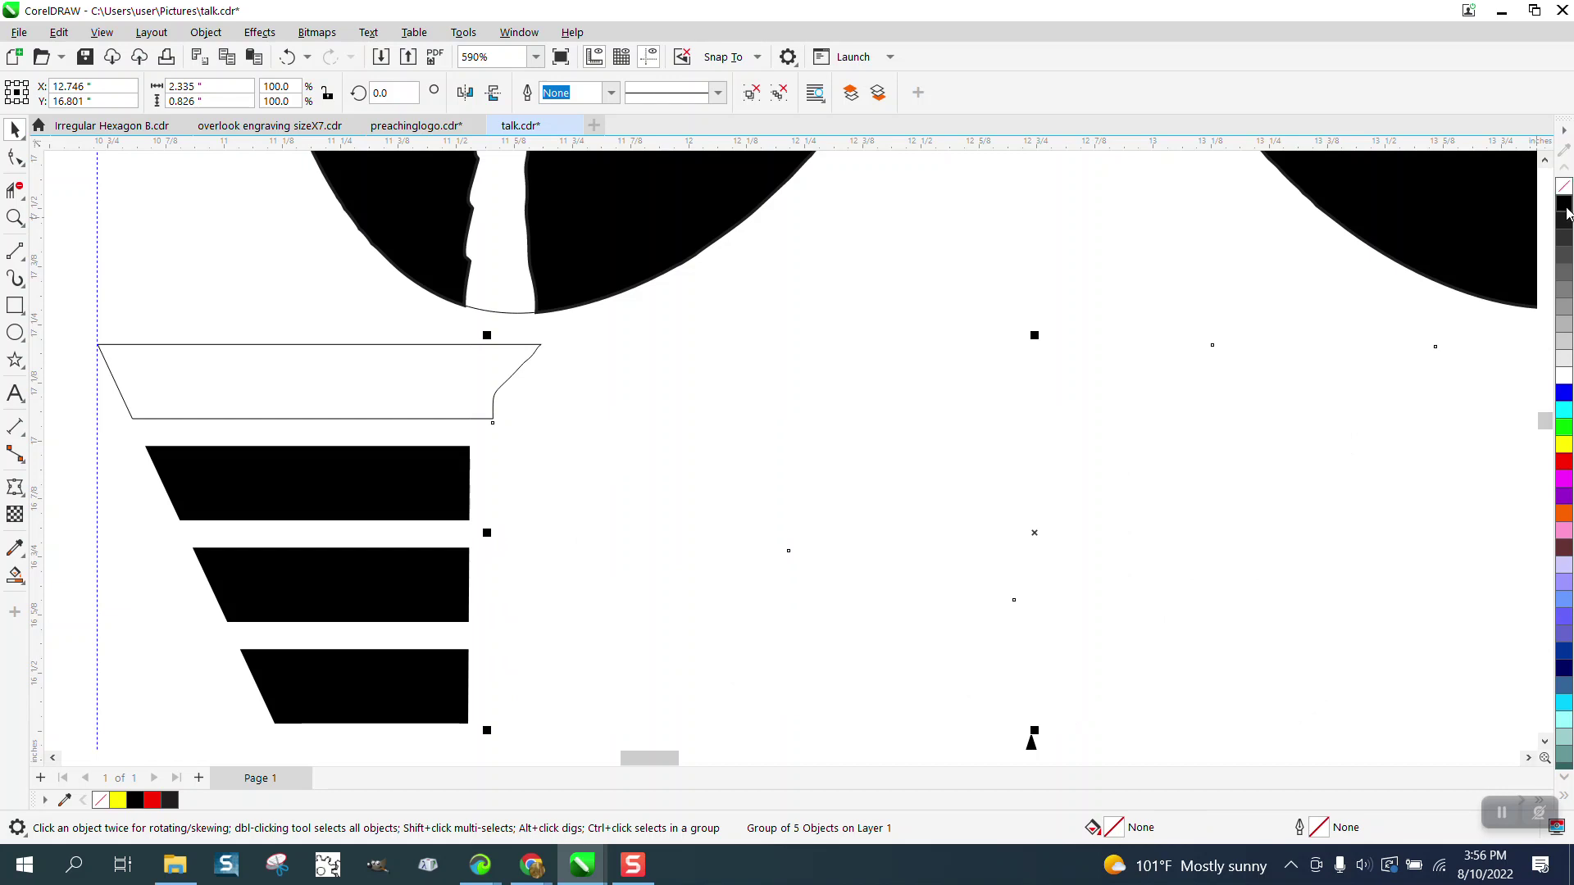
{"action": "right_click", "coordinate": [1565, 205]}
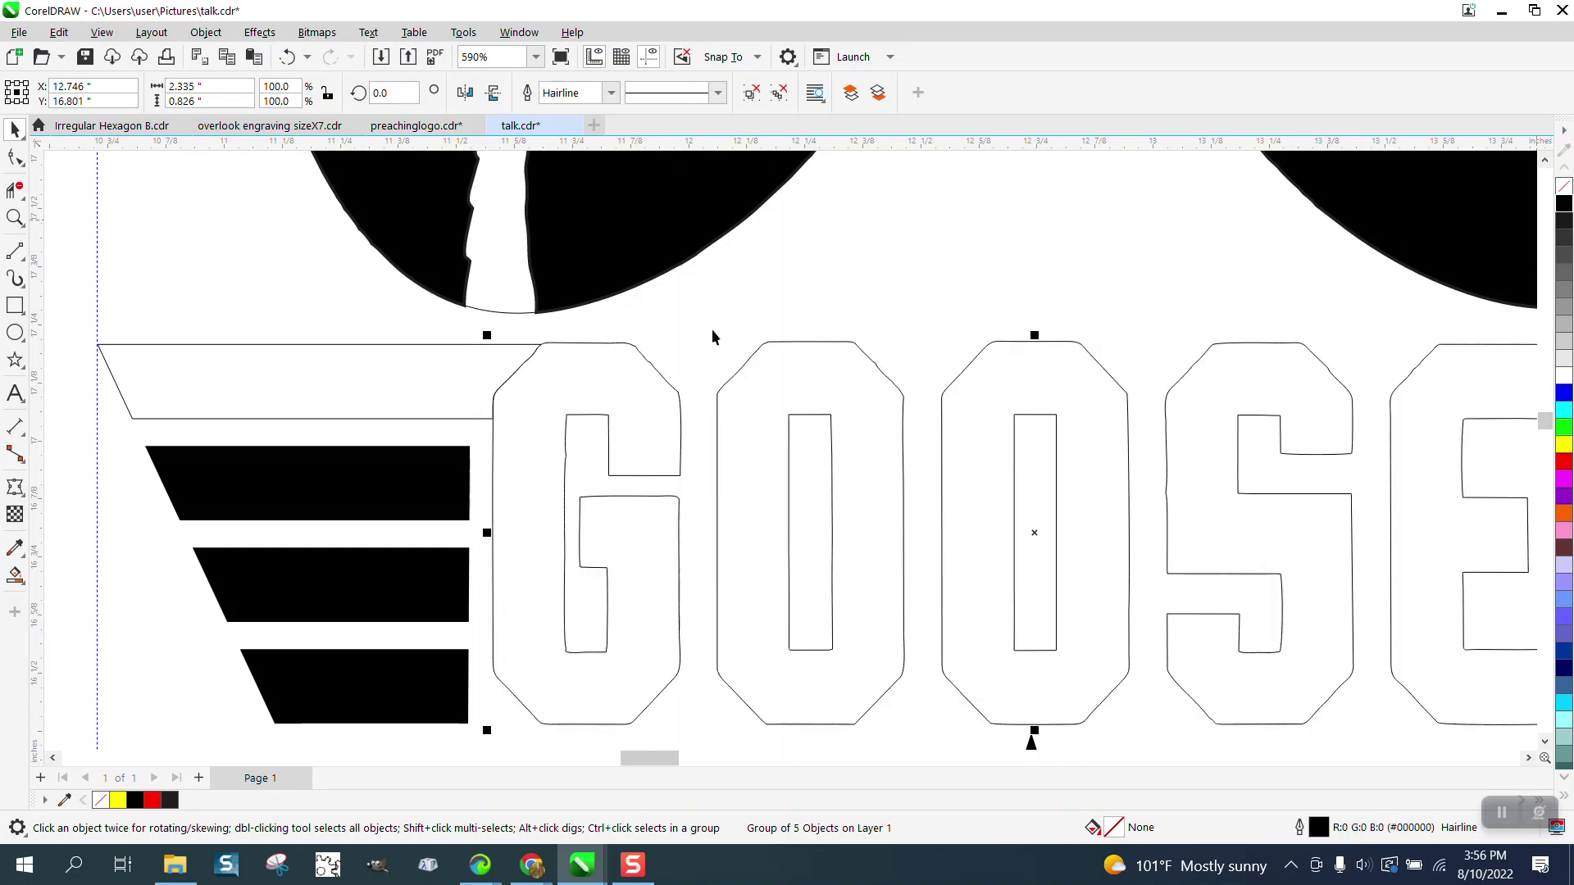
Delete the overlapping line segments between the top-left wing bar and the letter G with Virtual Segment Delete
{"action": "left_click", "coordinate": [18, 220]}
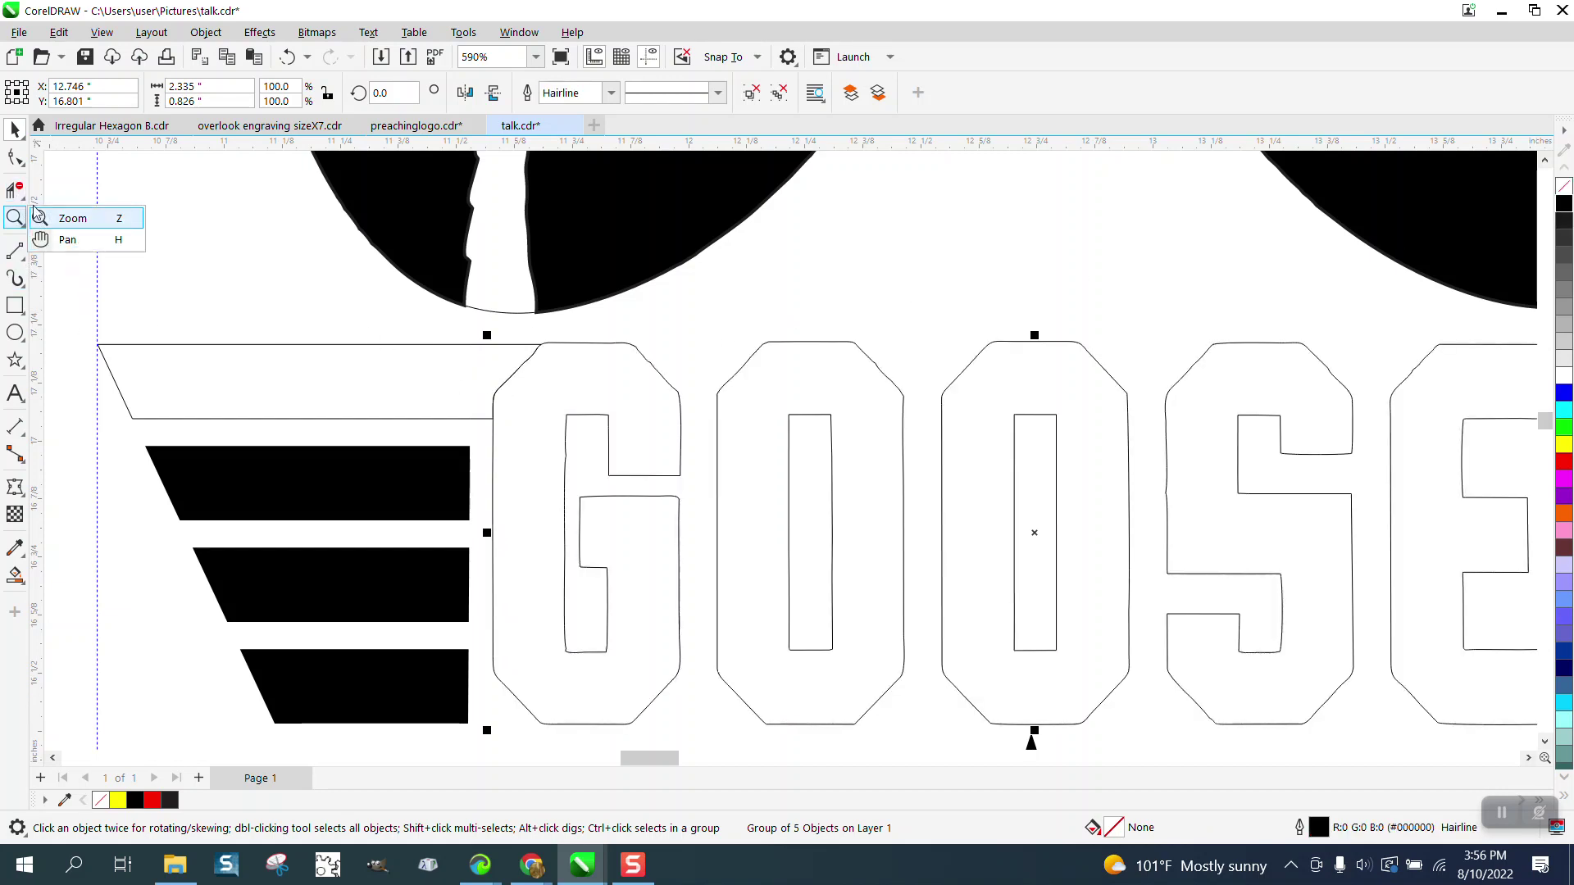
{"action": "left_click", "coordinate": [15, 190]}
{"action": "left_click", "coordinate": [80, 235]}
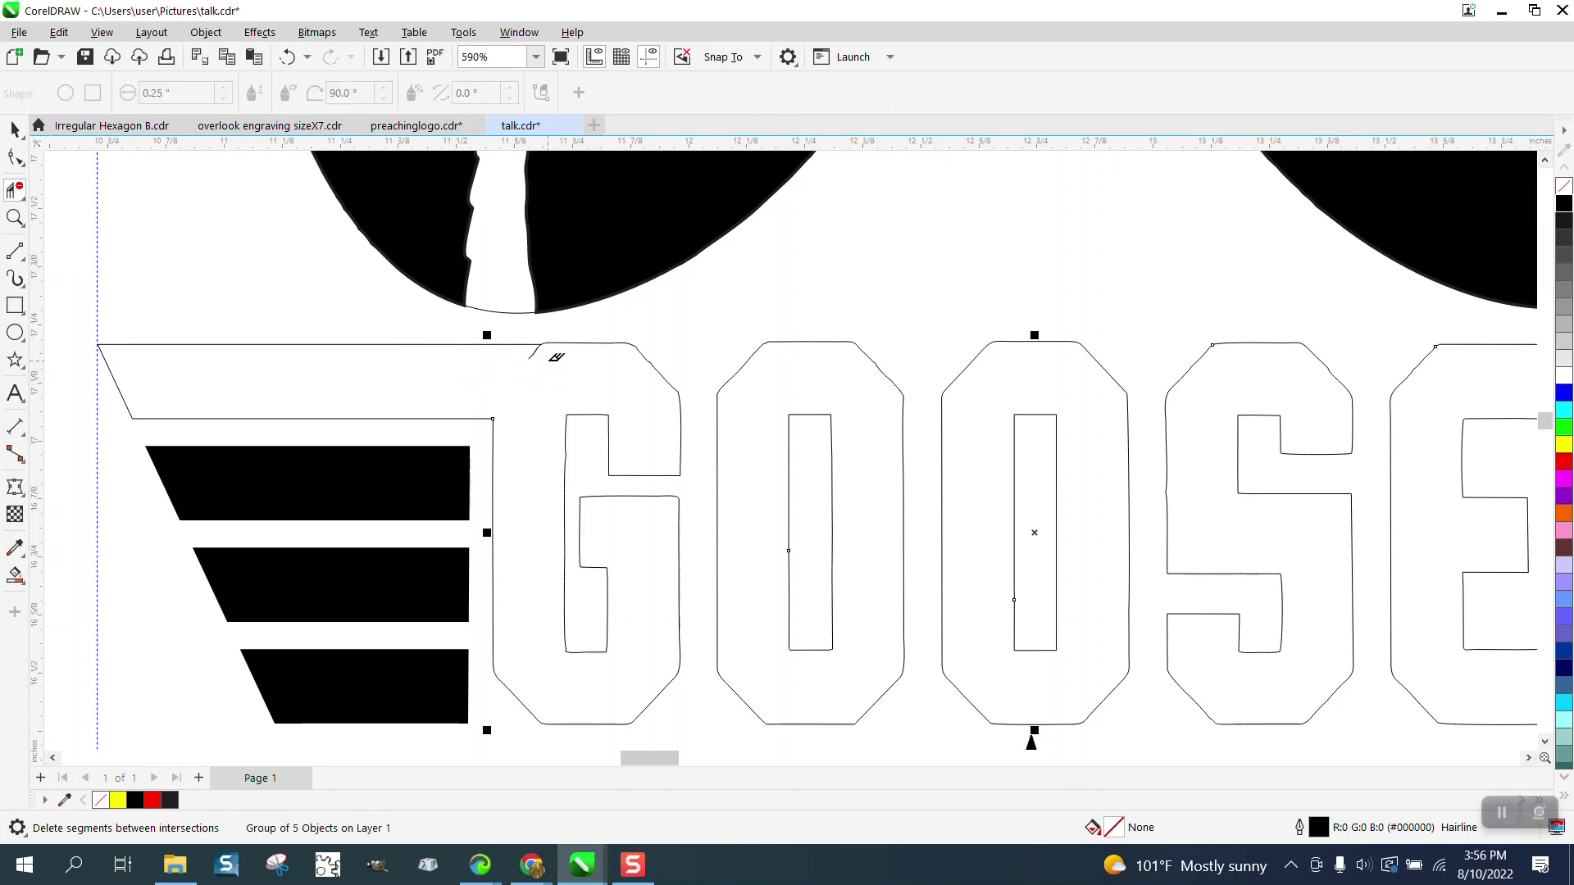
{"action": "scroll", "coordinate": [579, 358], "scroll_direction": "down", "scroll_amount": 1}
{"action": "scroll", "coordinate": [607, 391], "scroll_direction": "down", "scroll_amount": 1}
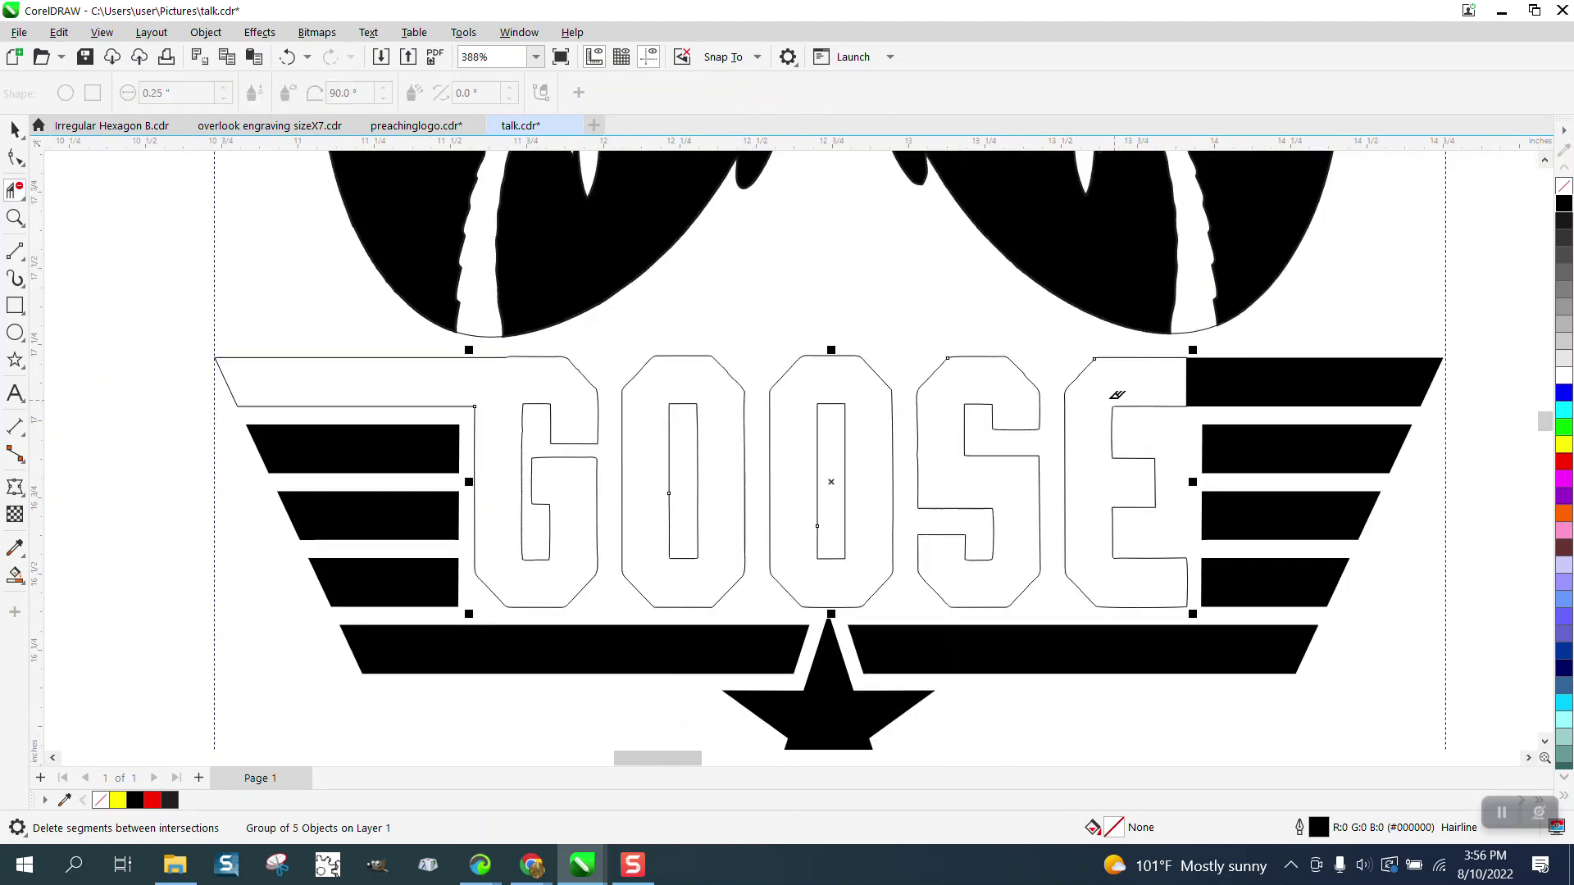
Give the top-right wing bar beside the letter E no fill and a black hairline outline
{"action": "left_click", "coordinate": [15, 130]}
{"action": "left_click", "coordinate": [1284, 369]}
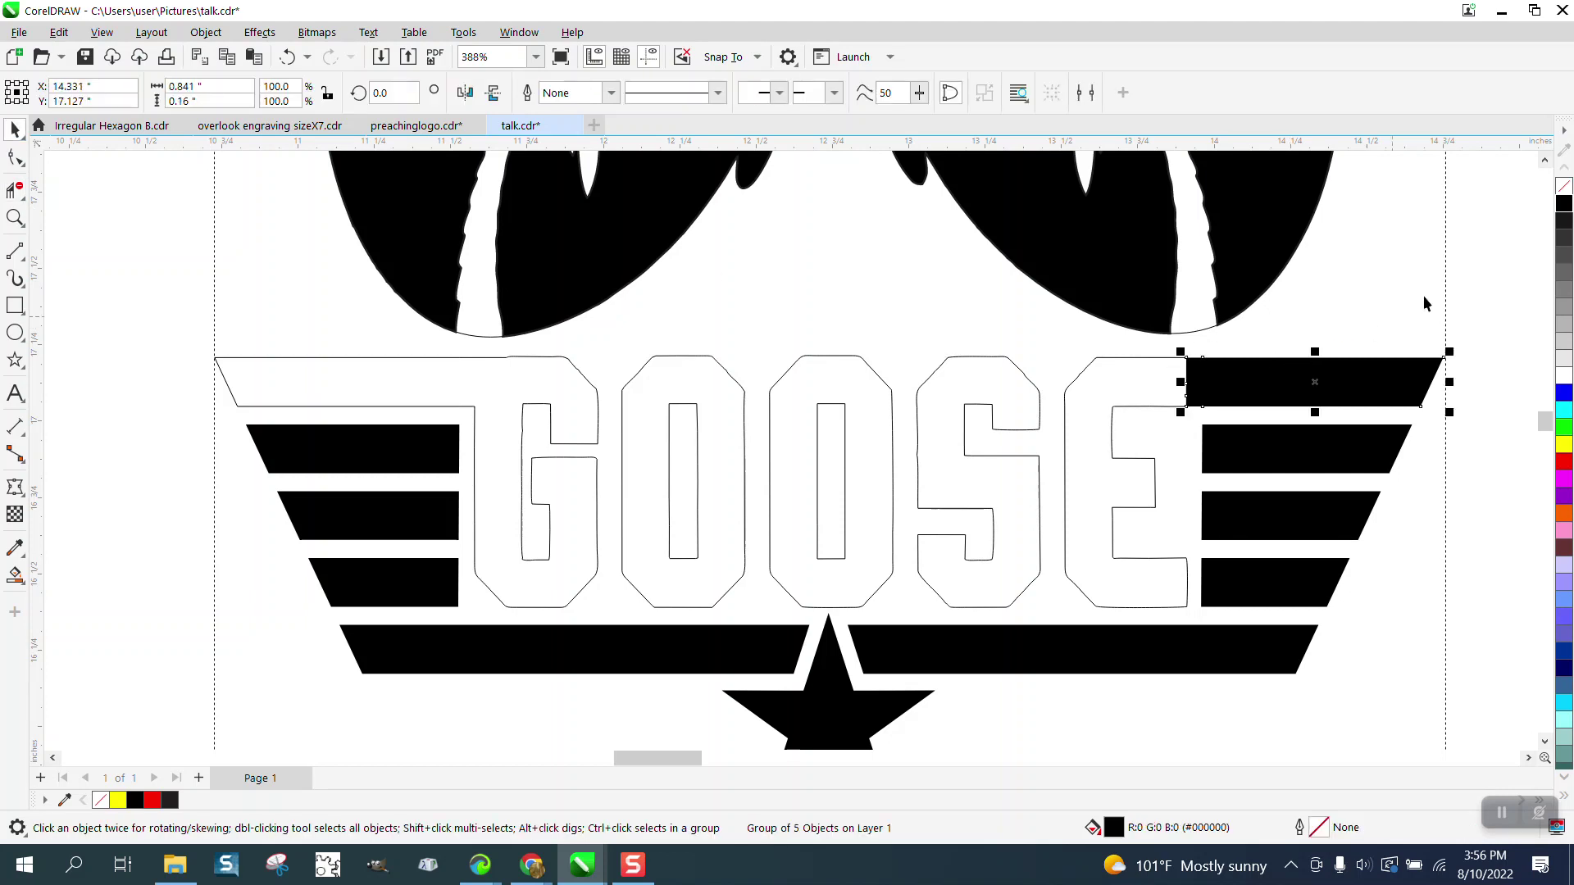
{"action": "left_click", "coordinate": [1563, 187]}
{"action": "right_click", "coordinate": [1562, 213]}
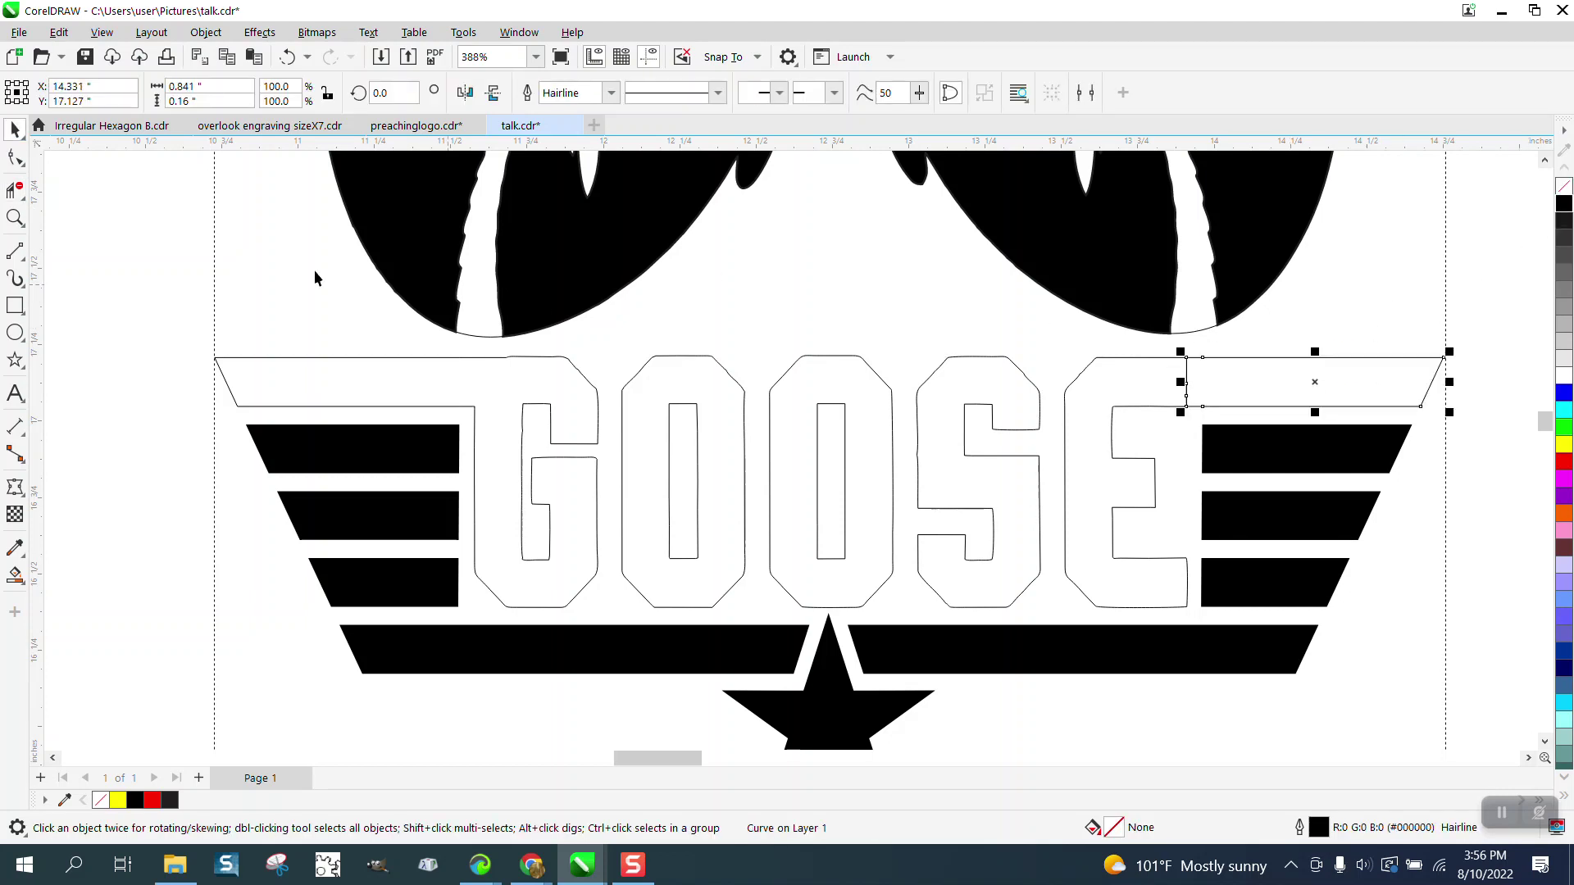
Delete the line segments separating the top-right wing bar from the letter E and inspect the junction
{"action": "left_click", "coordinate": [15, 190]}
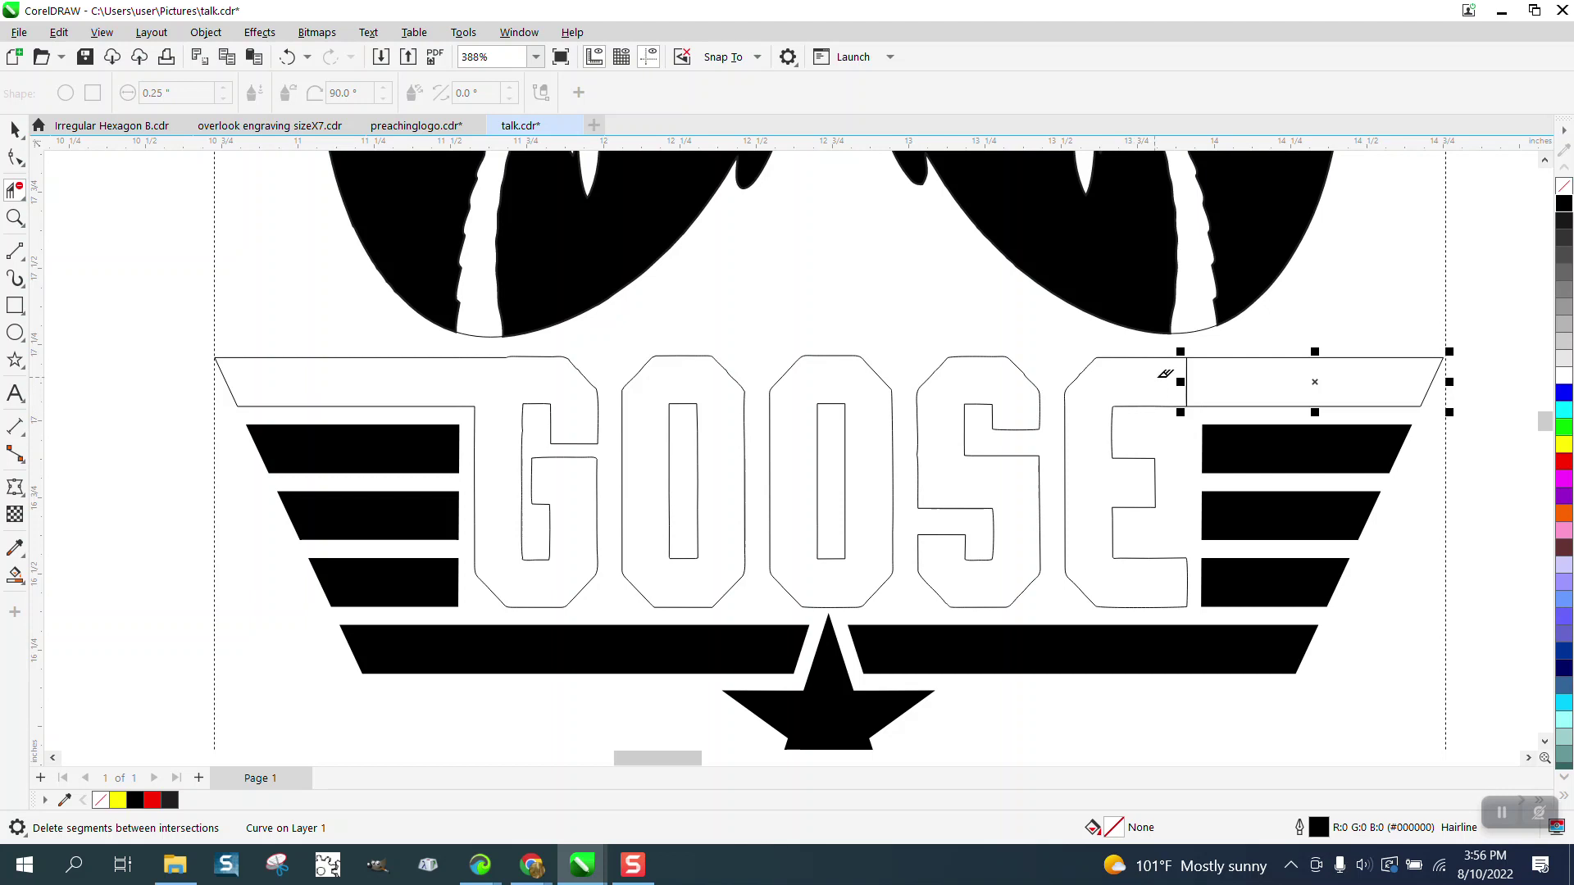
{"action": "left_click", "coordinate": [1186, 374]}
{"action": "left_click", "coordinate": [1203, 391]}
{"action": "left_click", "coordinate": [1191, 401]}
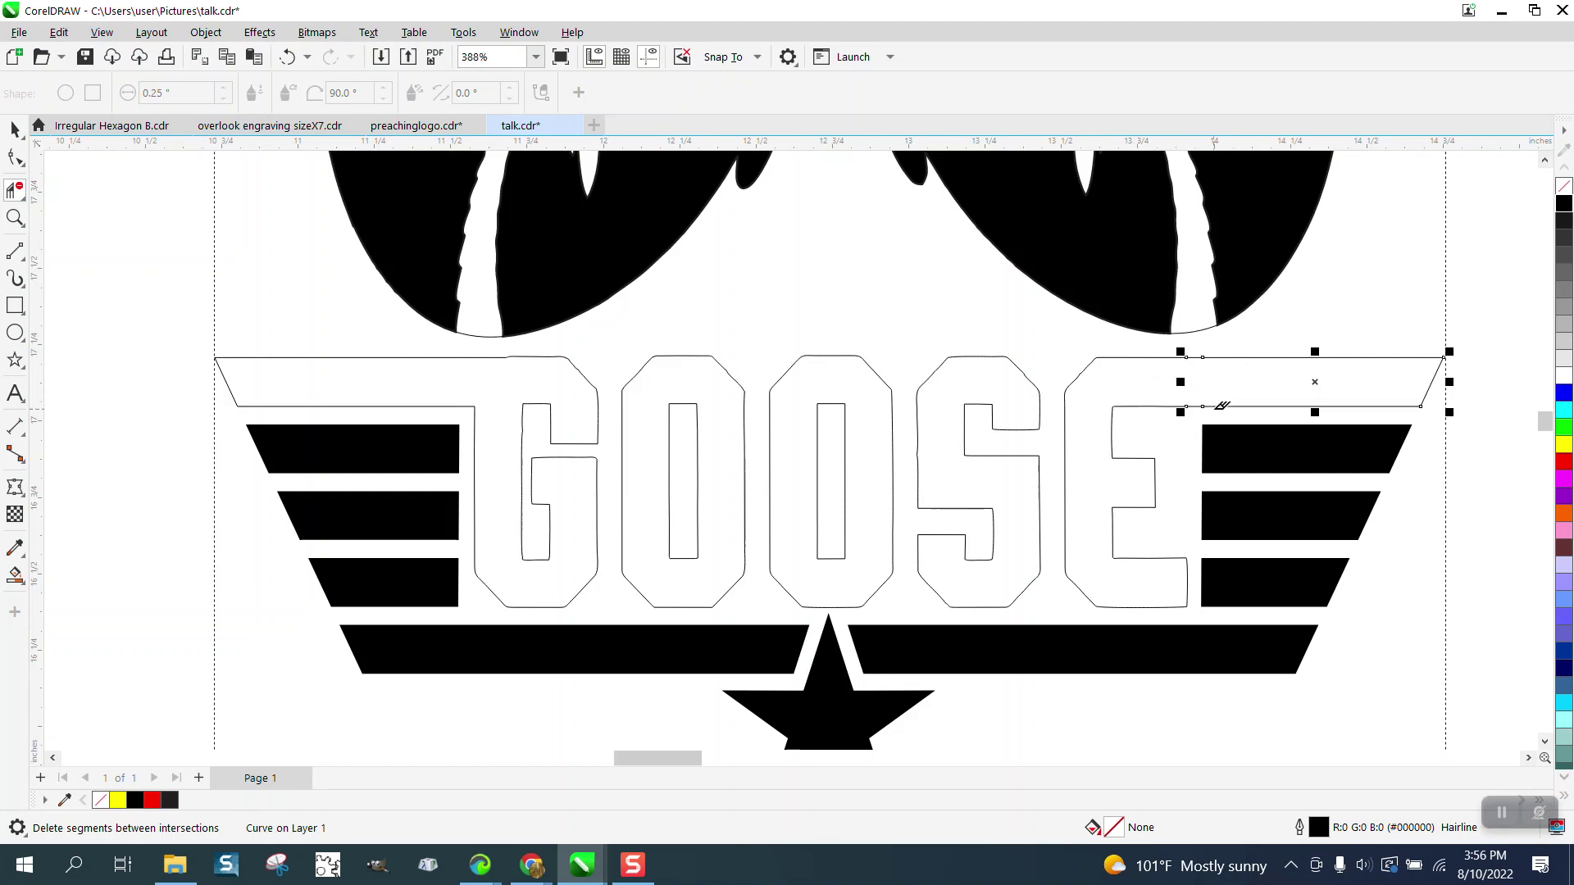
{"action": "left_click", "coordinate": [15, 217]}
{"action": "left_click_drag", "start_coordinate": [1125, 332], "coordinate": [1328, 394]}
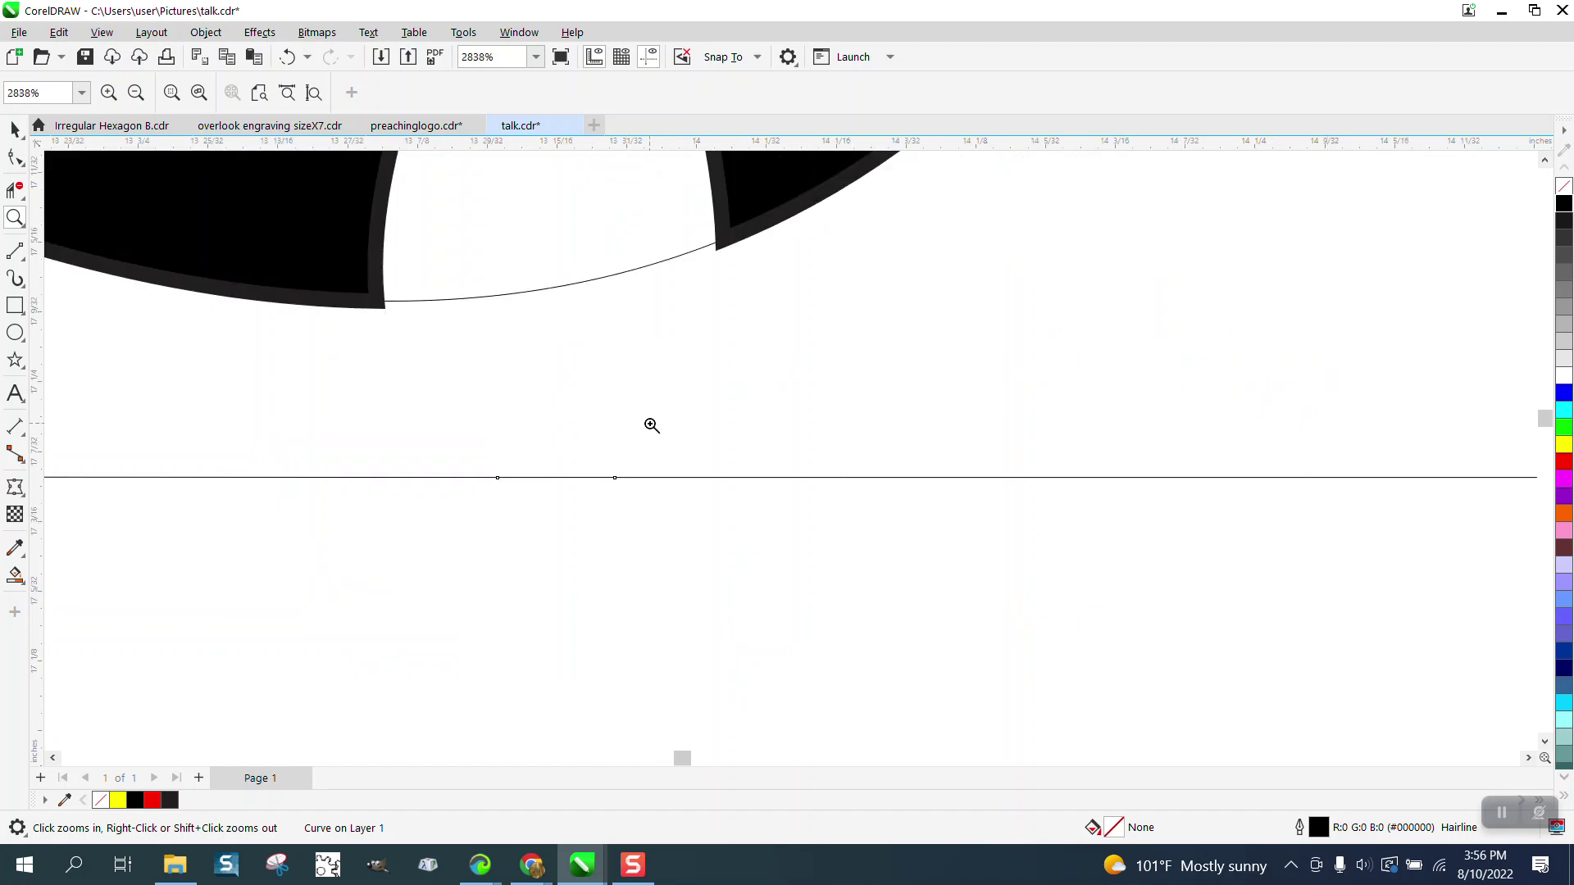
{"action": "scroll", "coordinate": [651, 426], "scroll_direction": "down", "scroll_amount": 1}
{"action": "scroll", "coordinate": [648, 453], "scroll_direction": "down", "scroll_amount": 3}
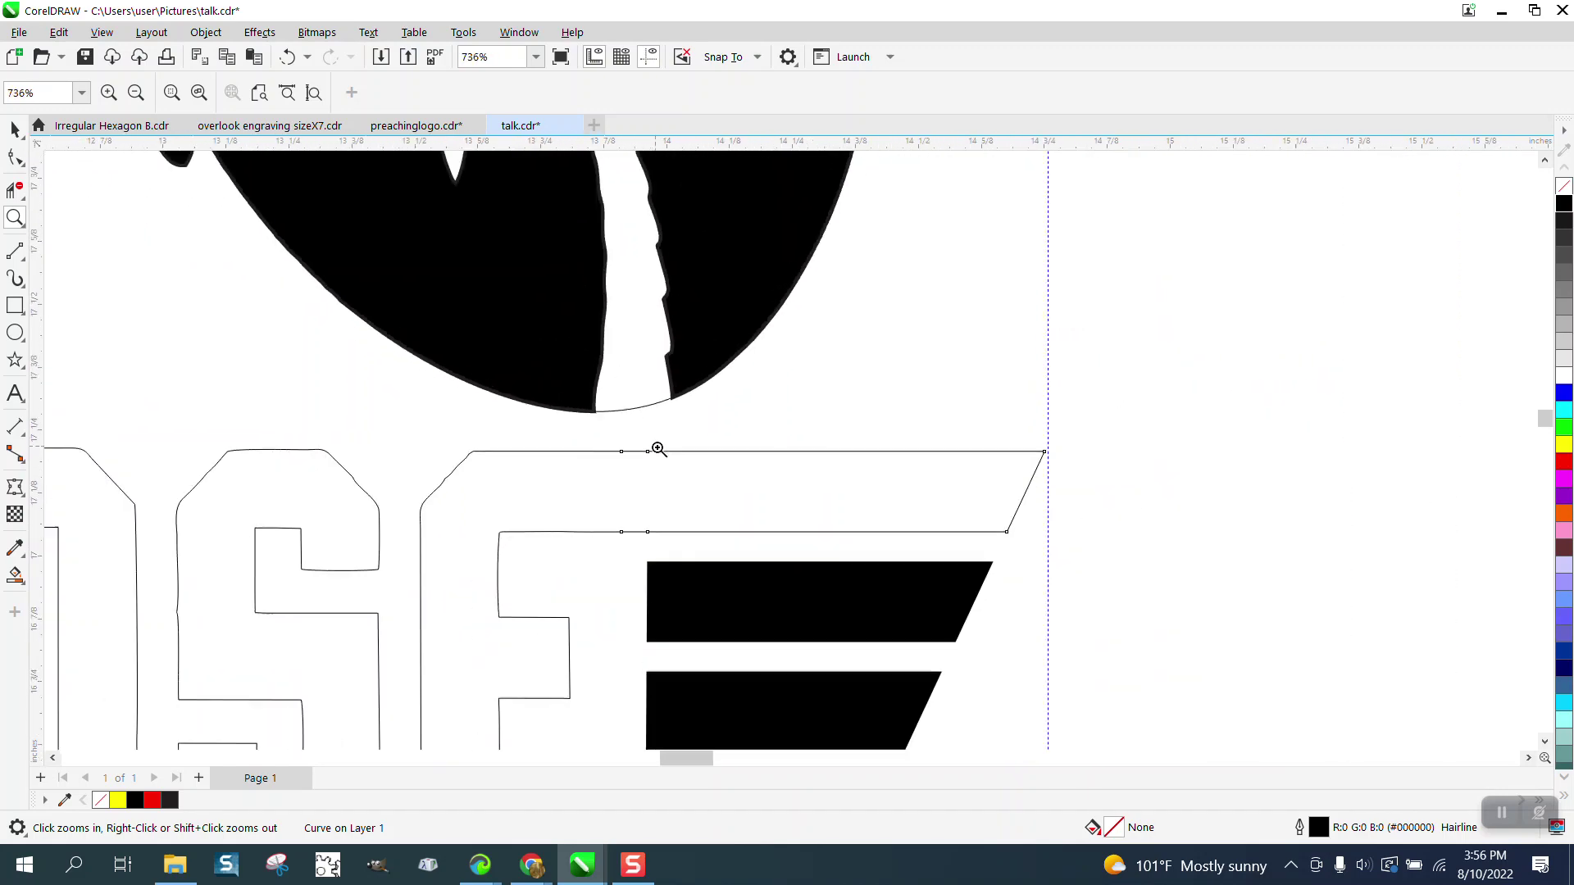
{"action": "scroll", "coordinate": [666, 444], "scroll_direction": "down", "scroll_amount": 1}
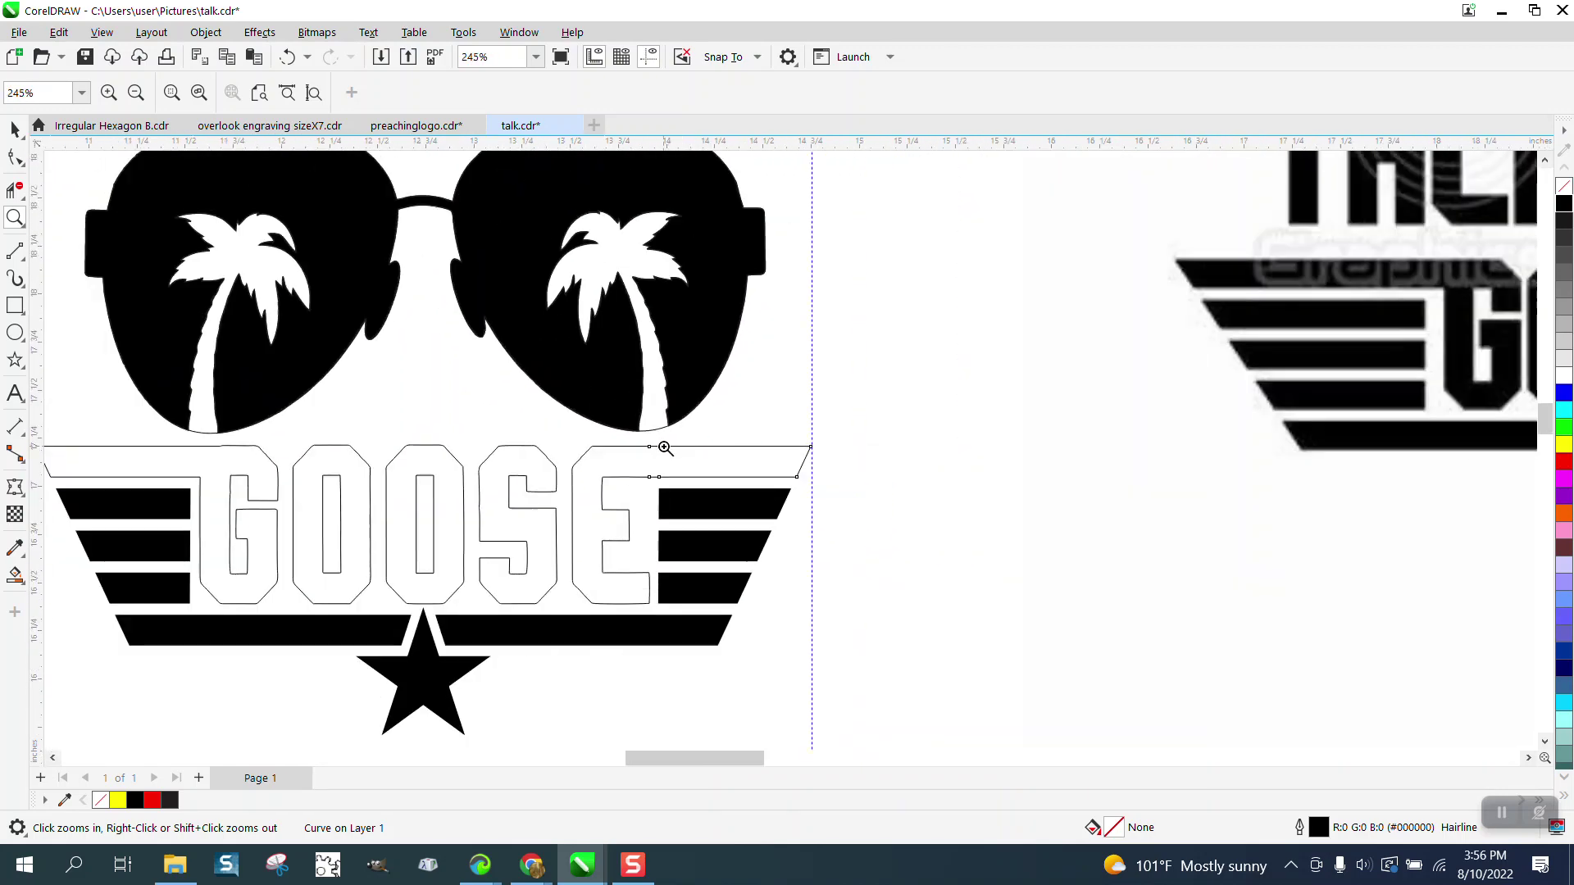
Smart-fill the five GOOSE letters, including the top wing bars joined to G and E, in black with a 0.5 pt outline
{"action": "left_click", "coordinate": [15, 574]}
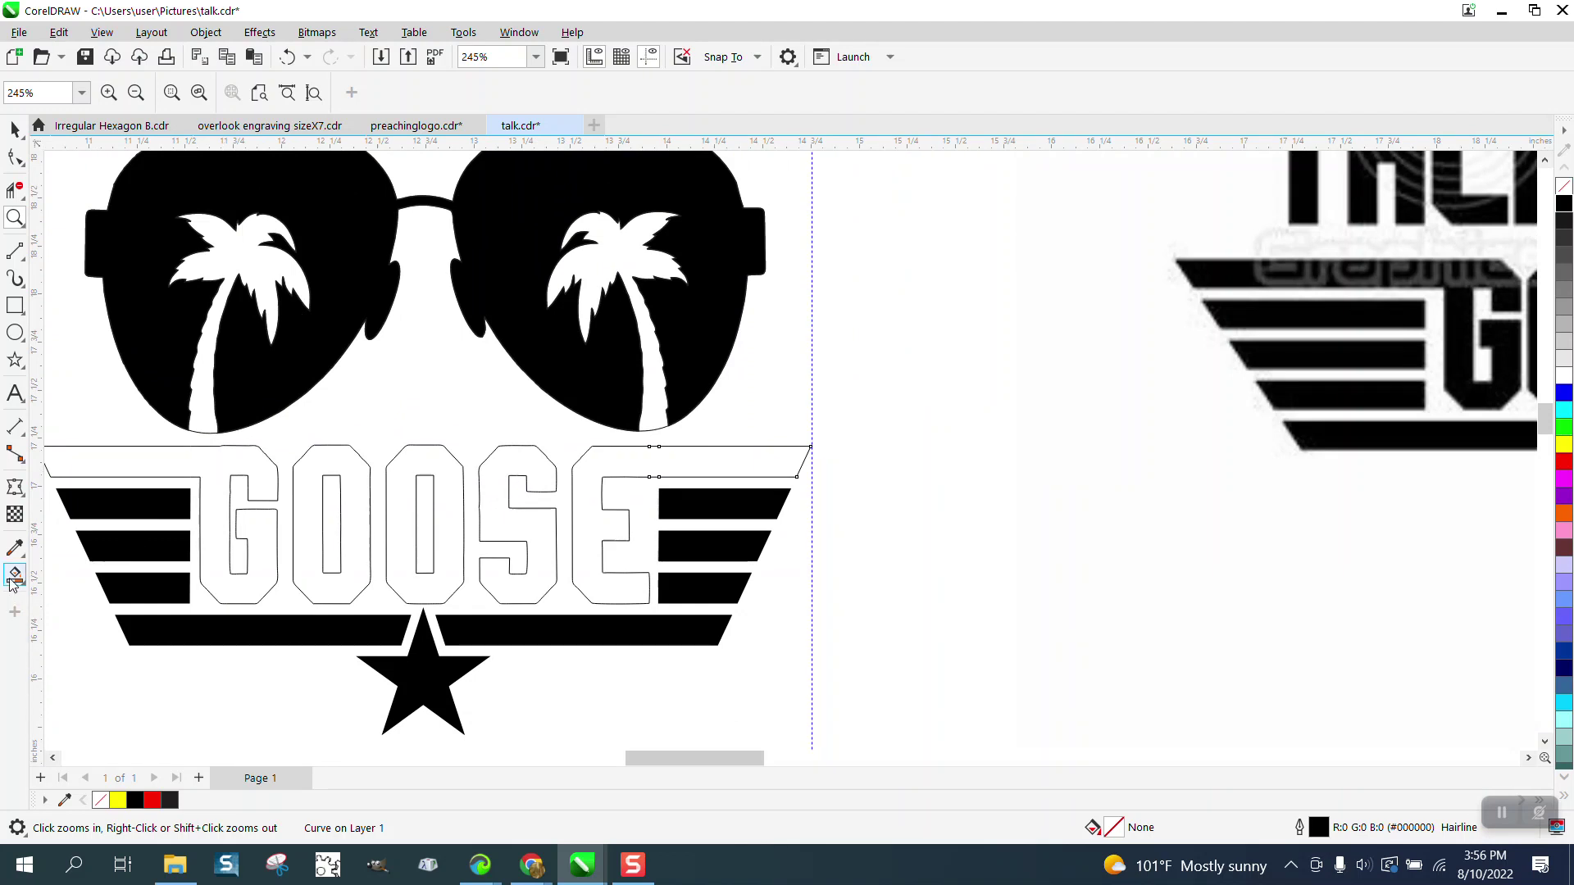
{"action": "left_click", "coordinate": [211, 463]}
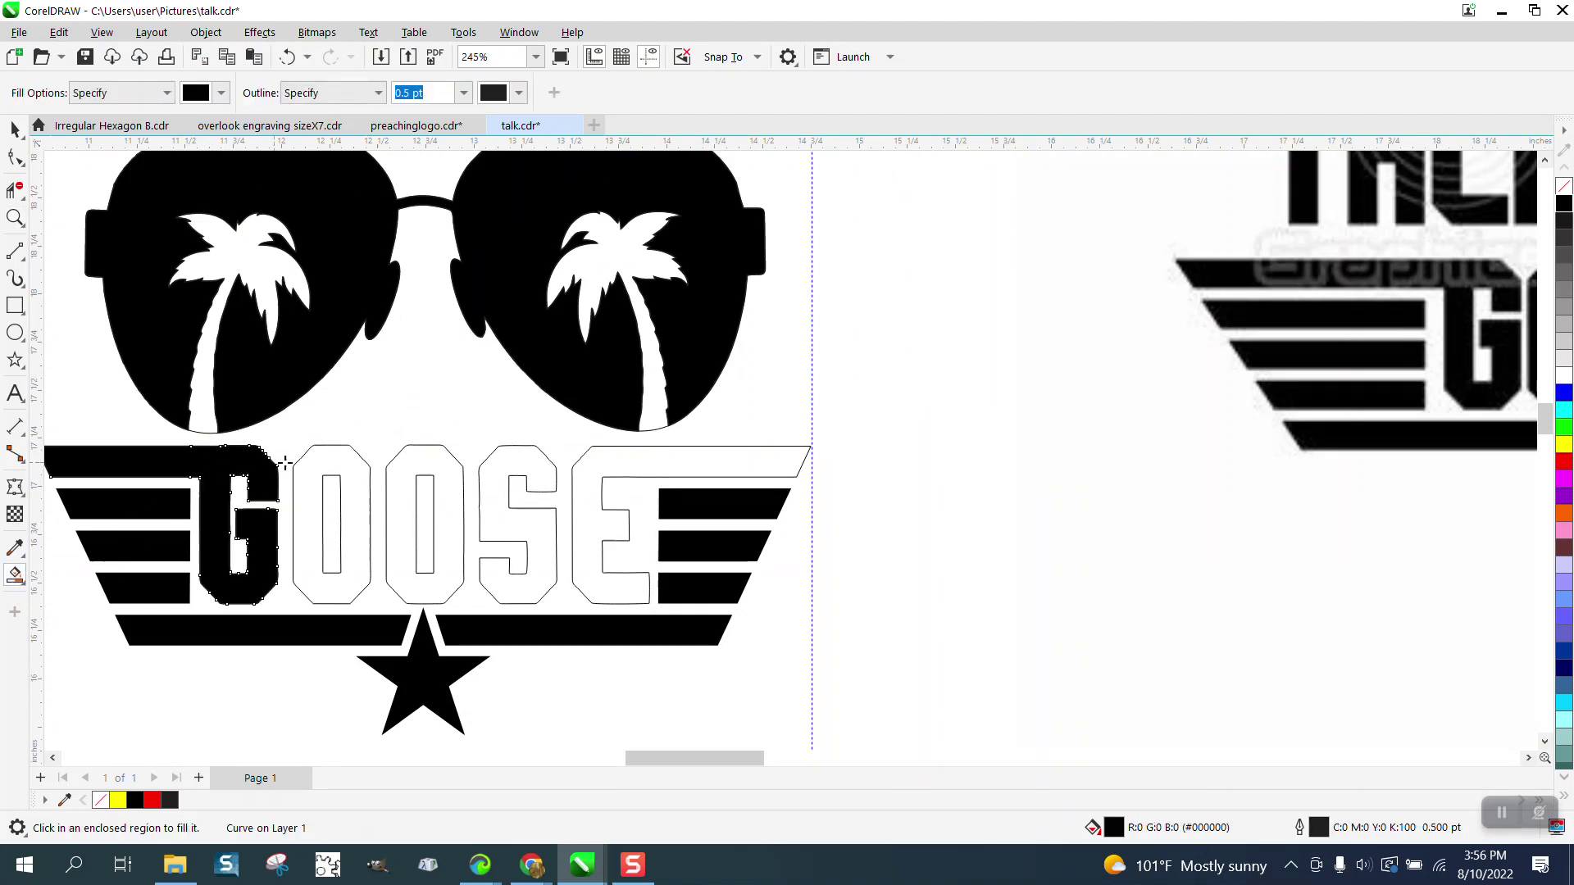
{"action": "left_click", "coordinate": [321, 464]}
{"action": "left_click", "coordinate": [427, 464]}
{"action": "left_click", "coordinate": [518, 466]}
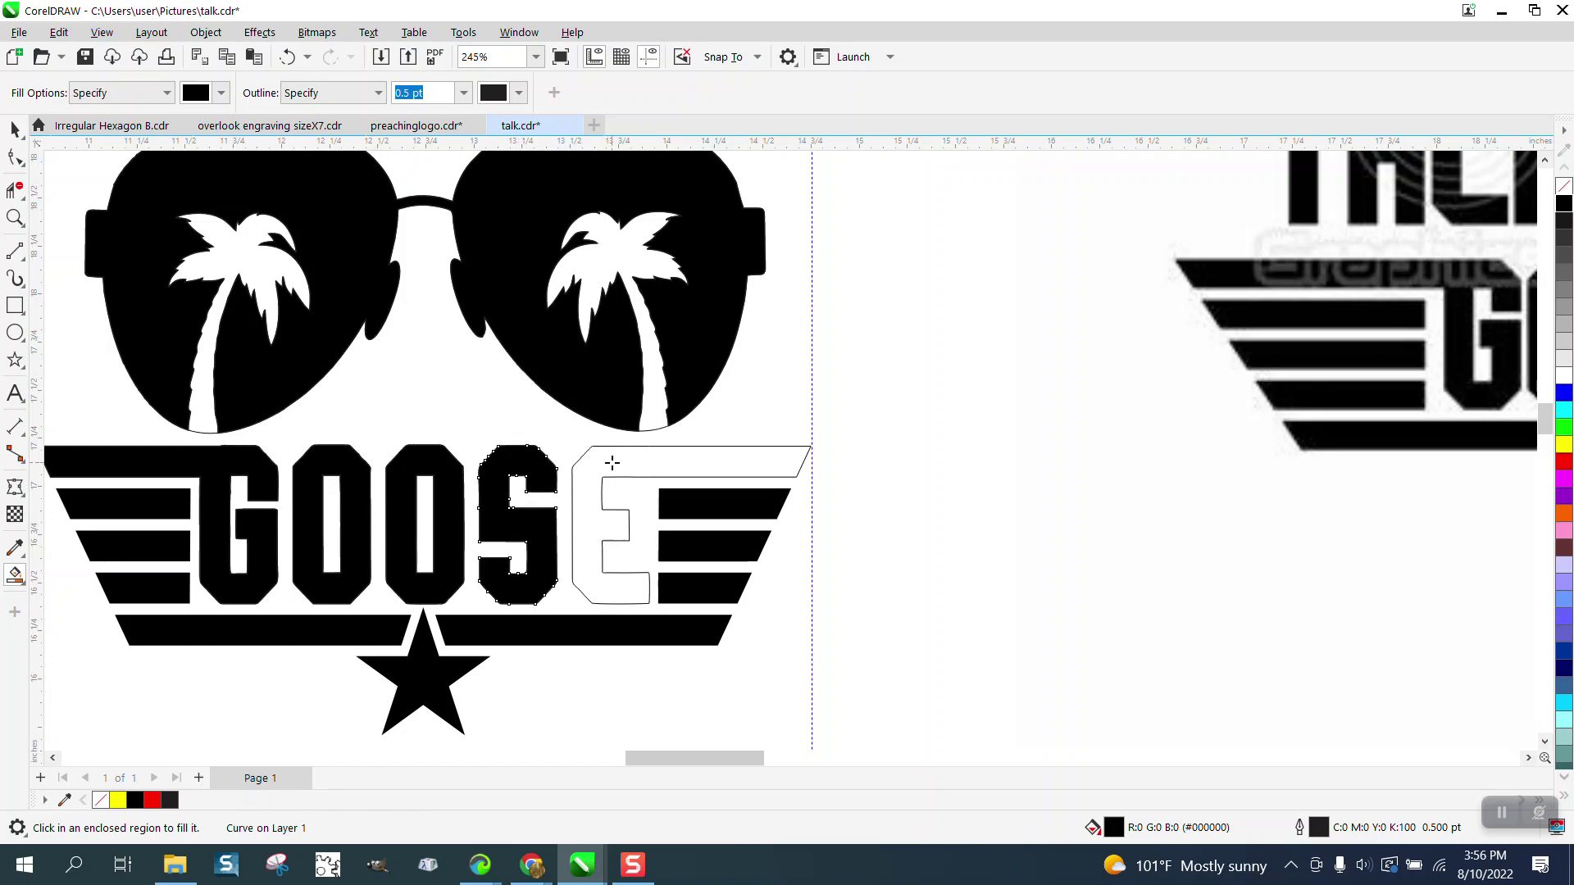
{"action": "left_click", "coordinate": [616, 464]}
{"action": "scroll", "coordinate": [783, 496], "scroll_direction": "down", "scroll_amount": 2}
{"action": "scroll", "coordinate": [779, 487], "scroll_direction": "down", "scroll_amount": 1}
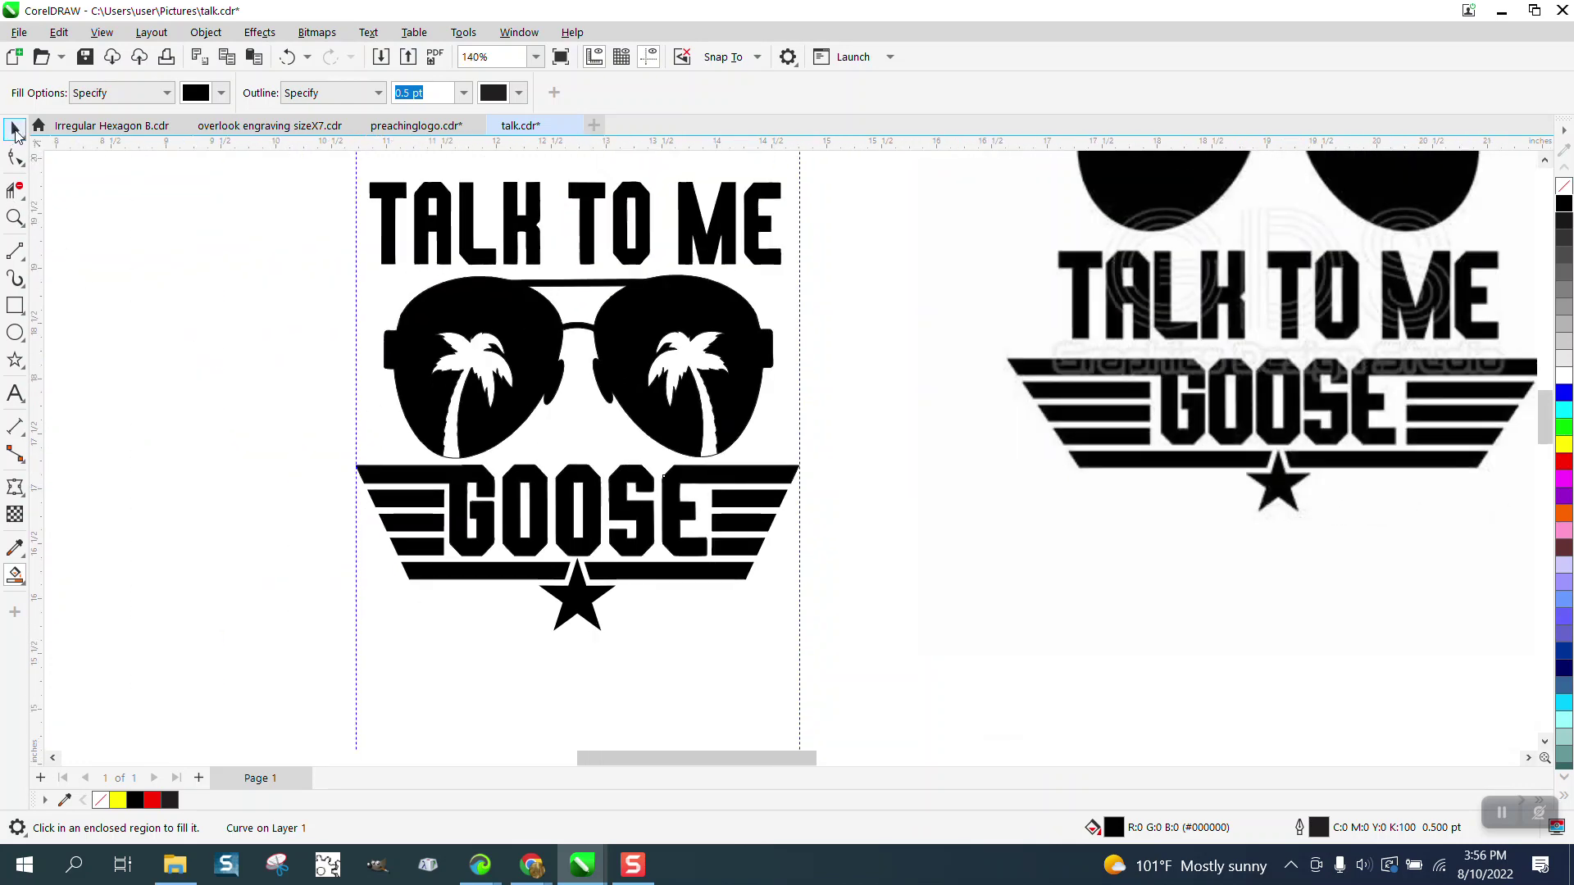
{"action": "left_click", "coordinate": [14, 129]}
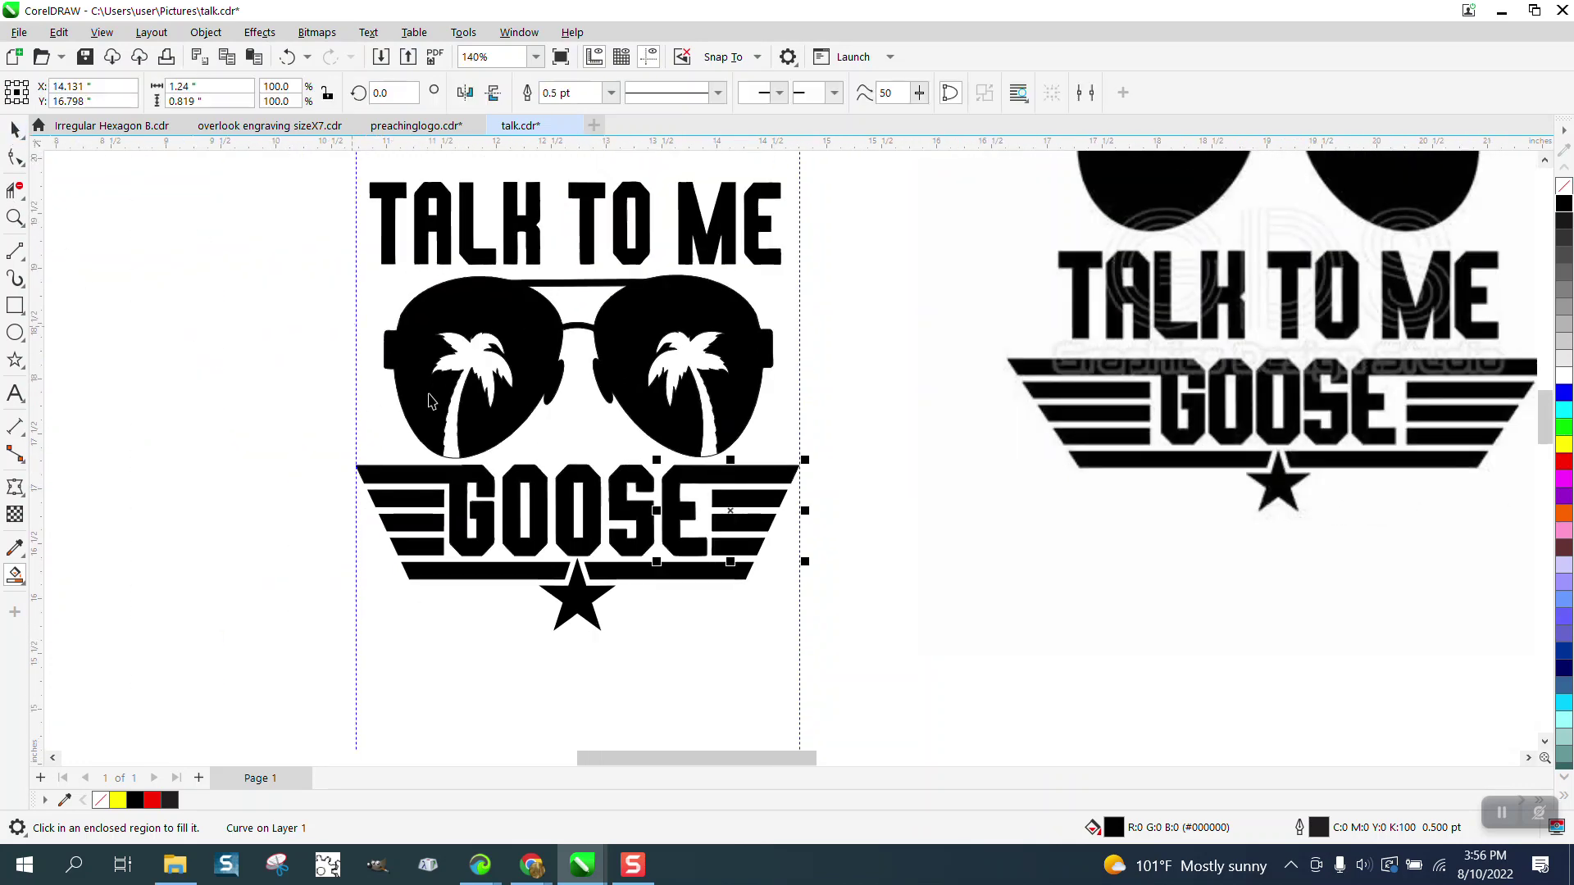
{"action": "left_click", "coordinate": [894, 449]}
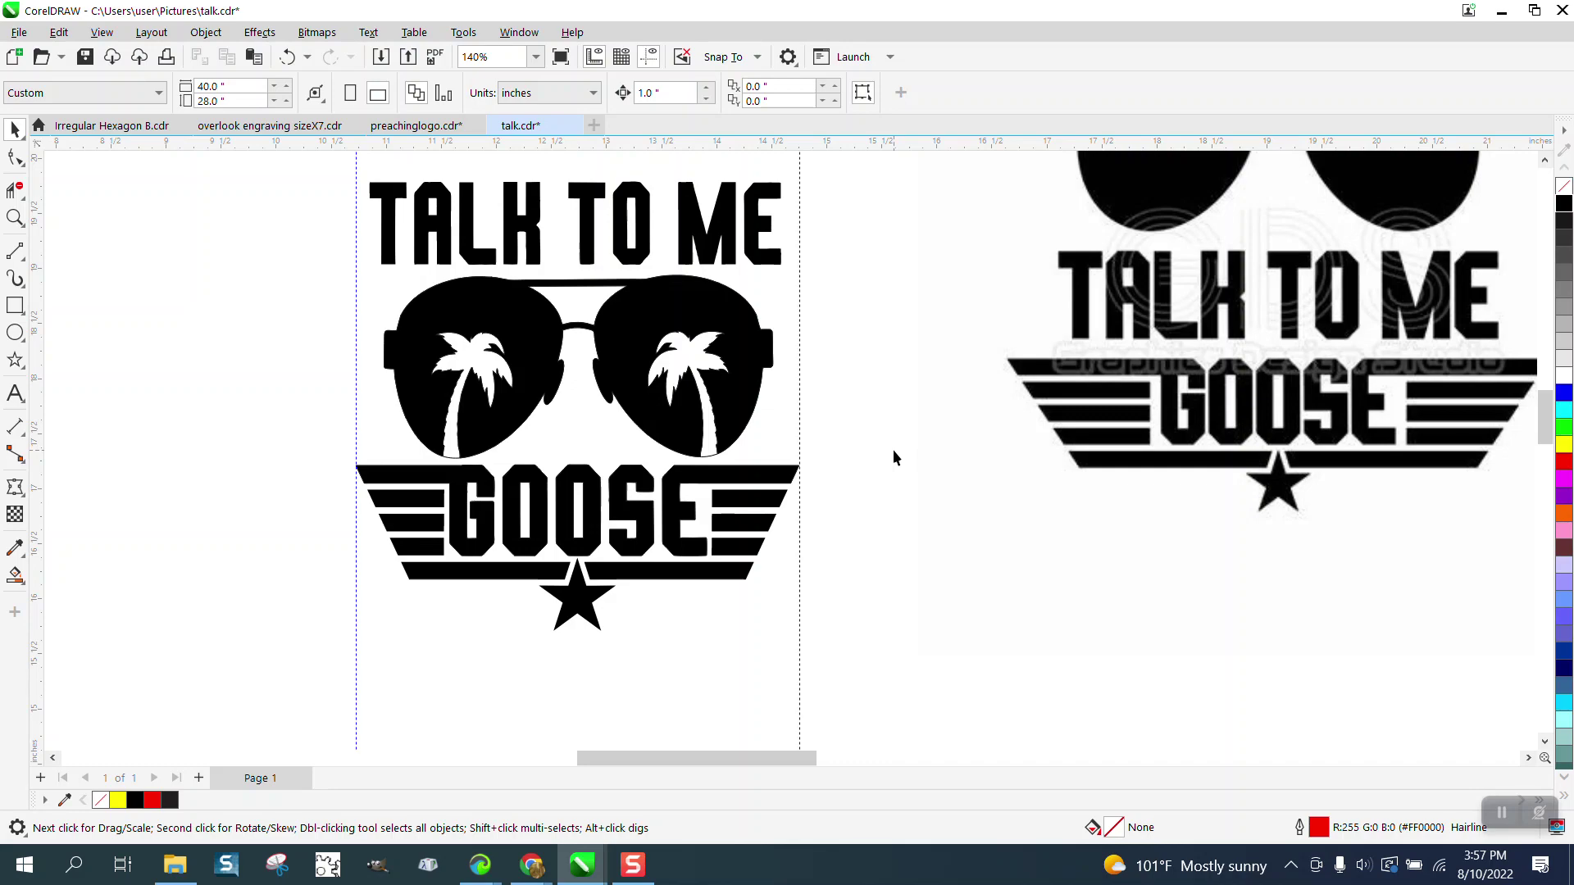